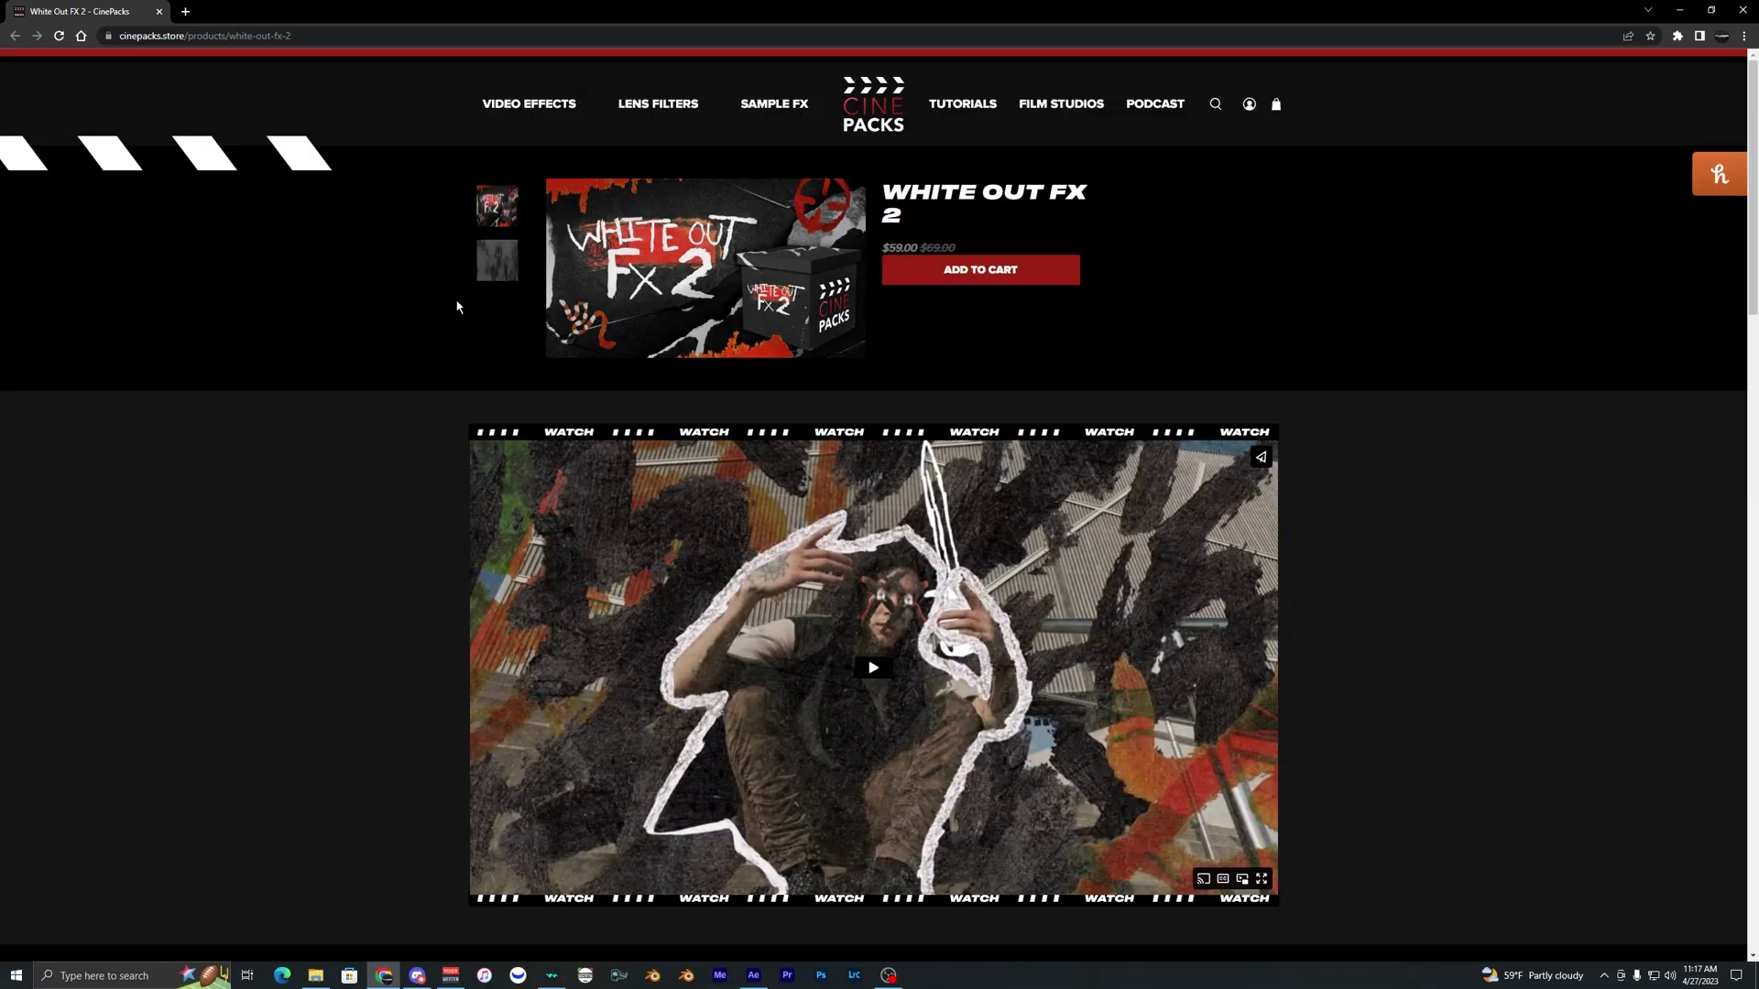
# Examine the White Out FX 2 product page, including its preview image and the description of the pack.
pyautogui.click(498, 260)
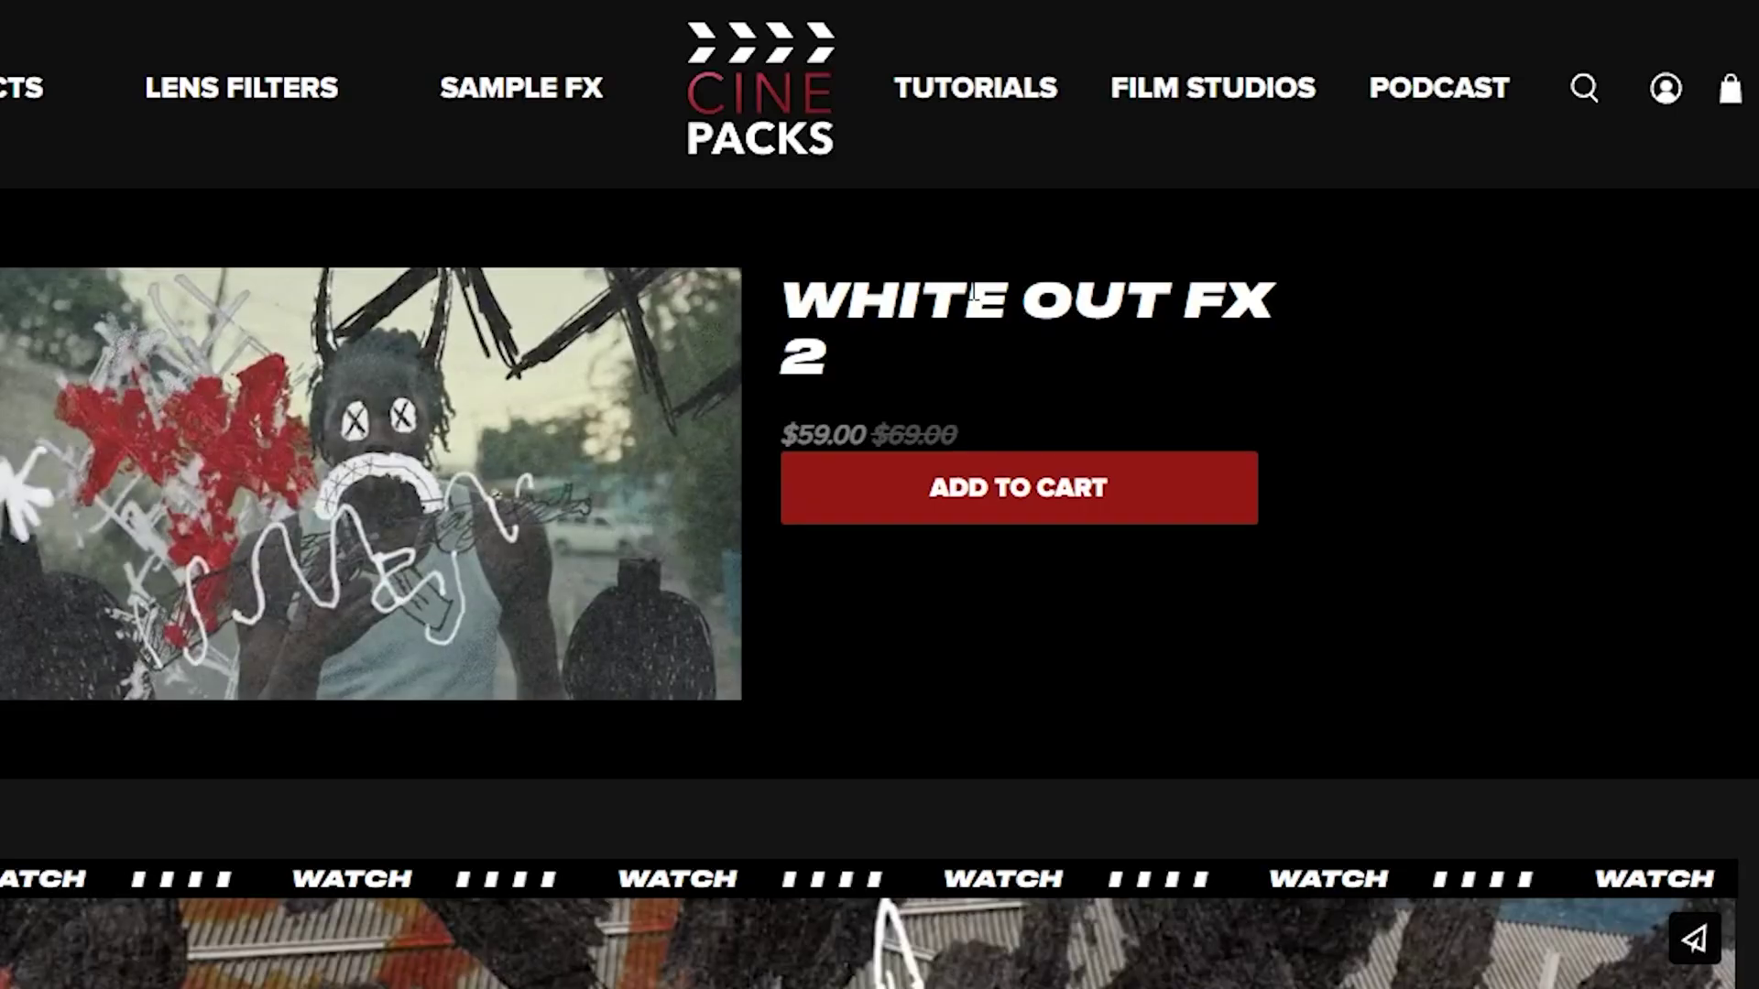
pyautogui.moveTo(883, 192); pyautogui.dragTo(1024, 192)
pyautogui.click(965, 215)
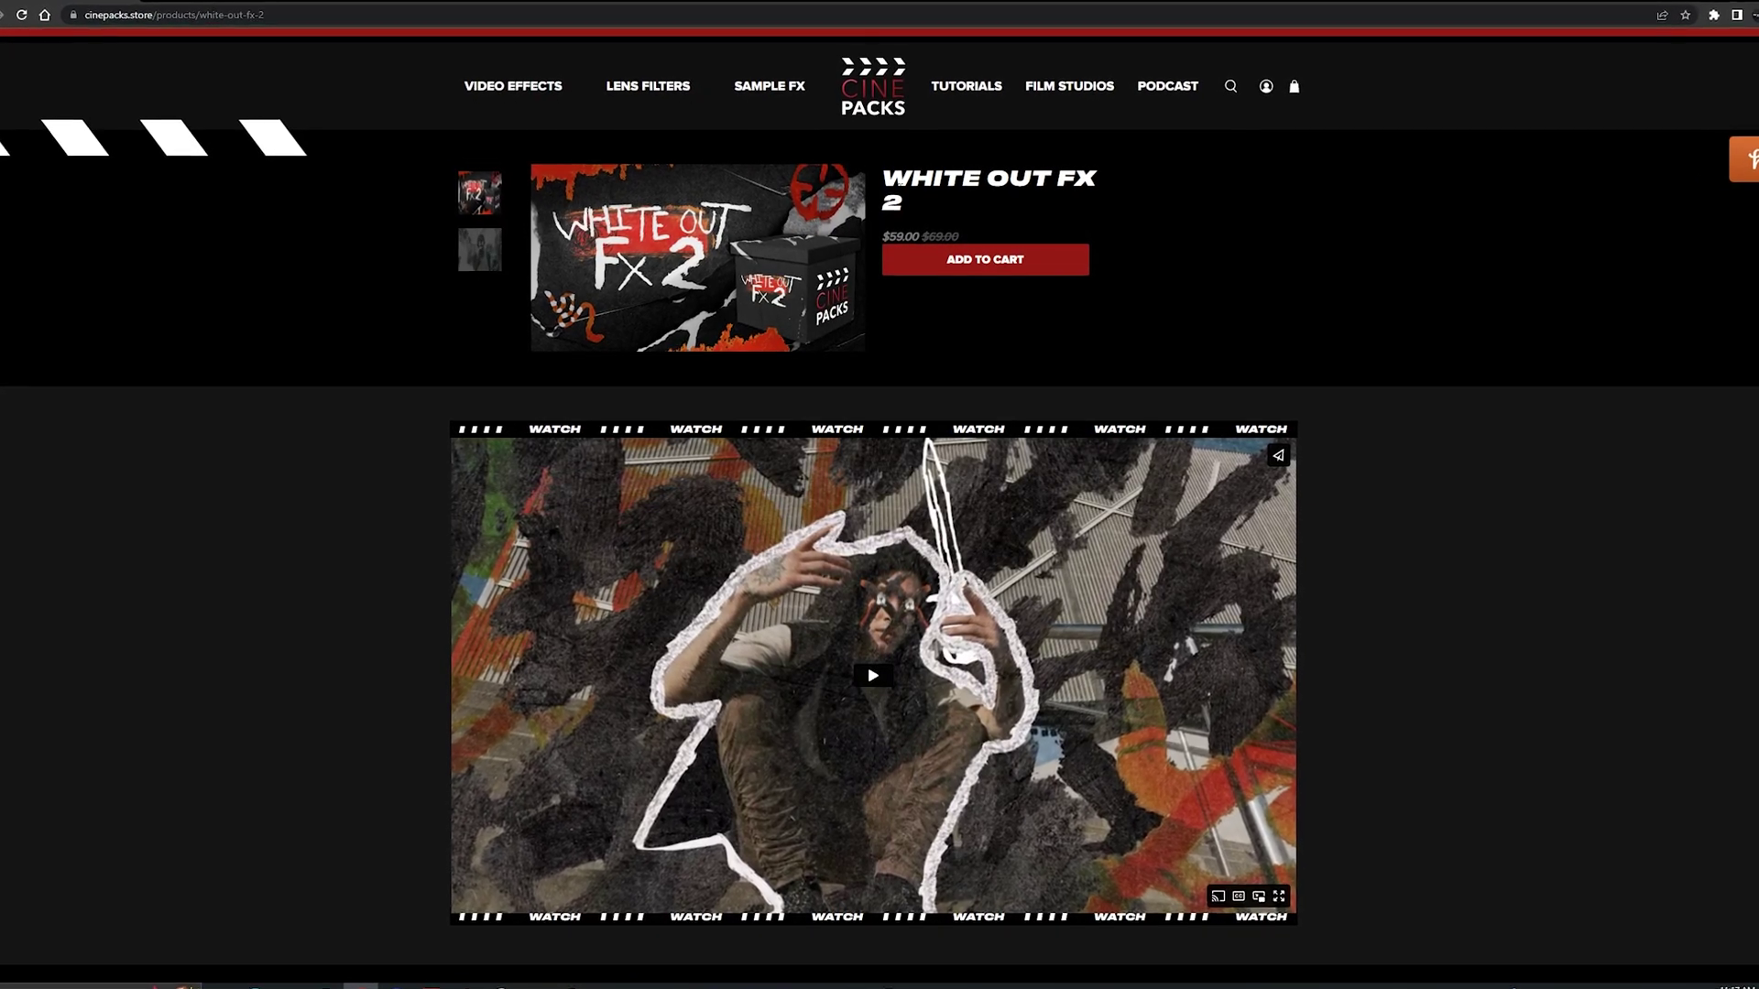
pyautogui.scroll(-3, 330, 307)
pyautogui.scroll(-3, 302, 311)
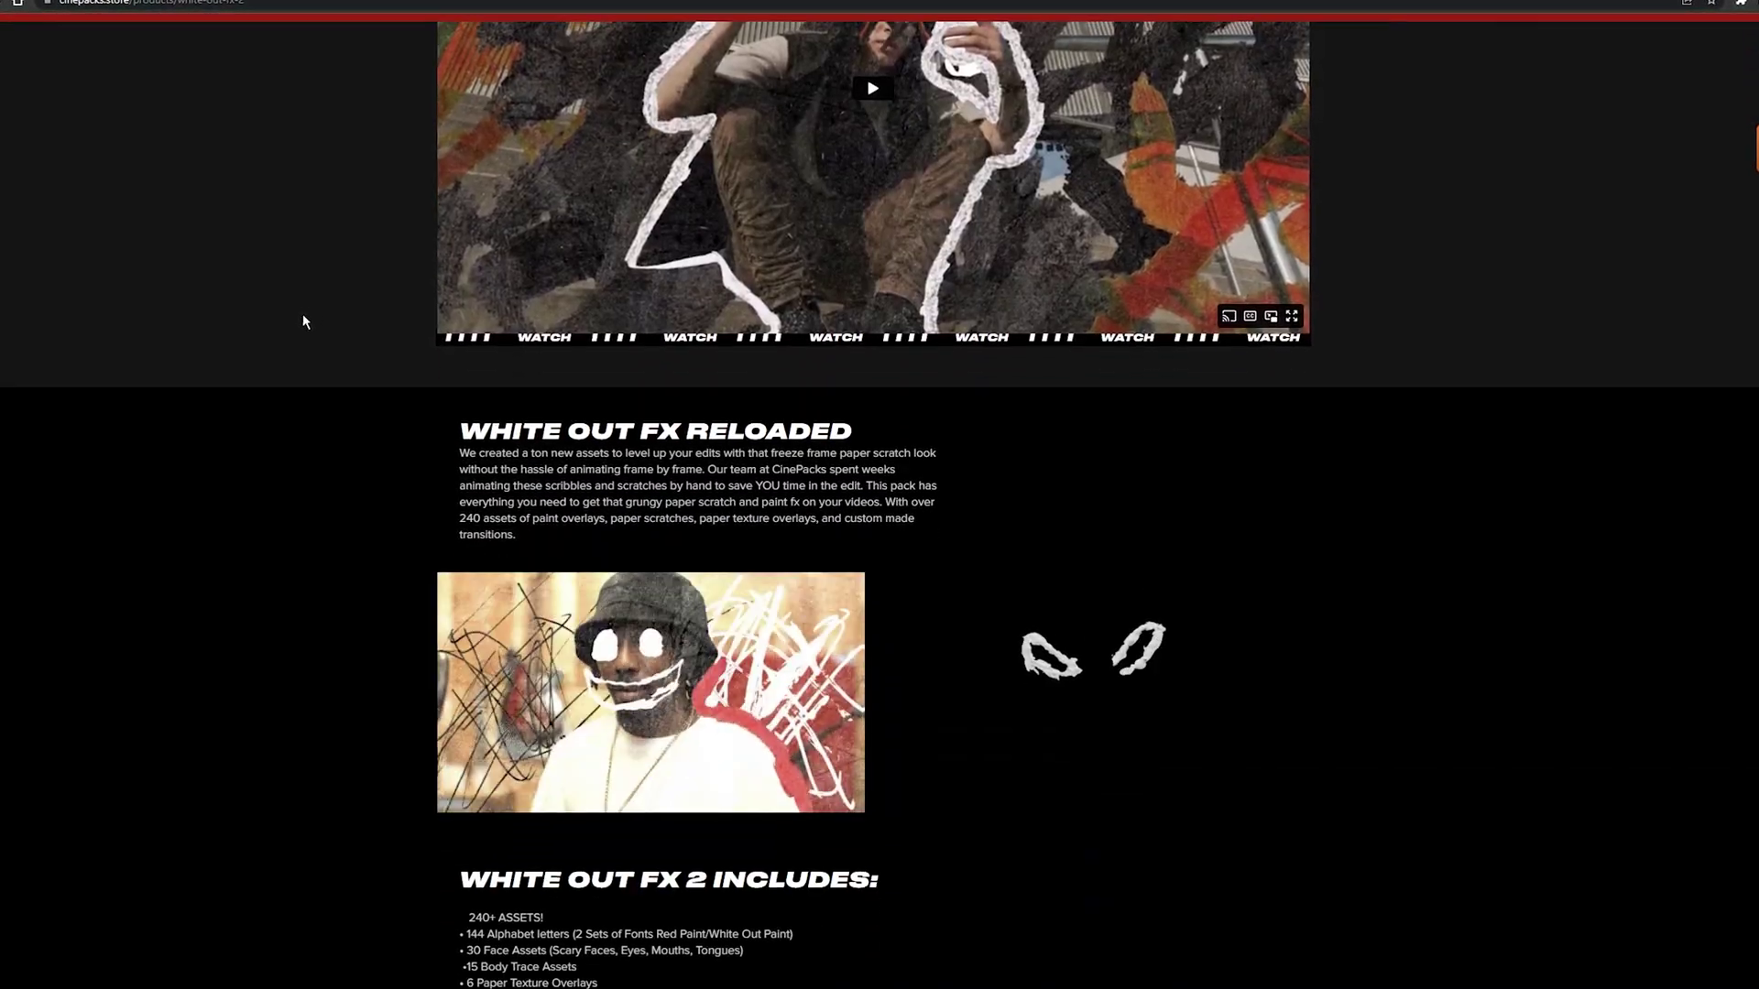
pyautogui.scroll(6, 295, 307)
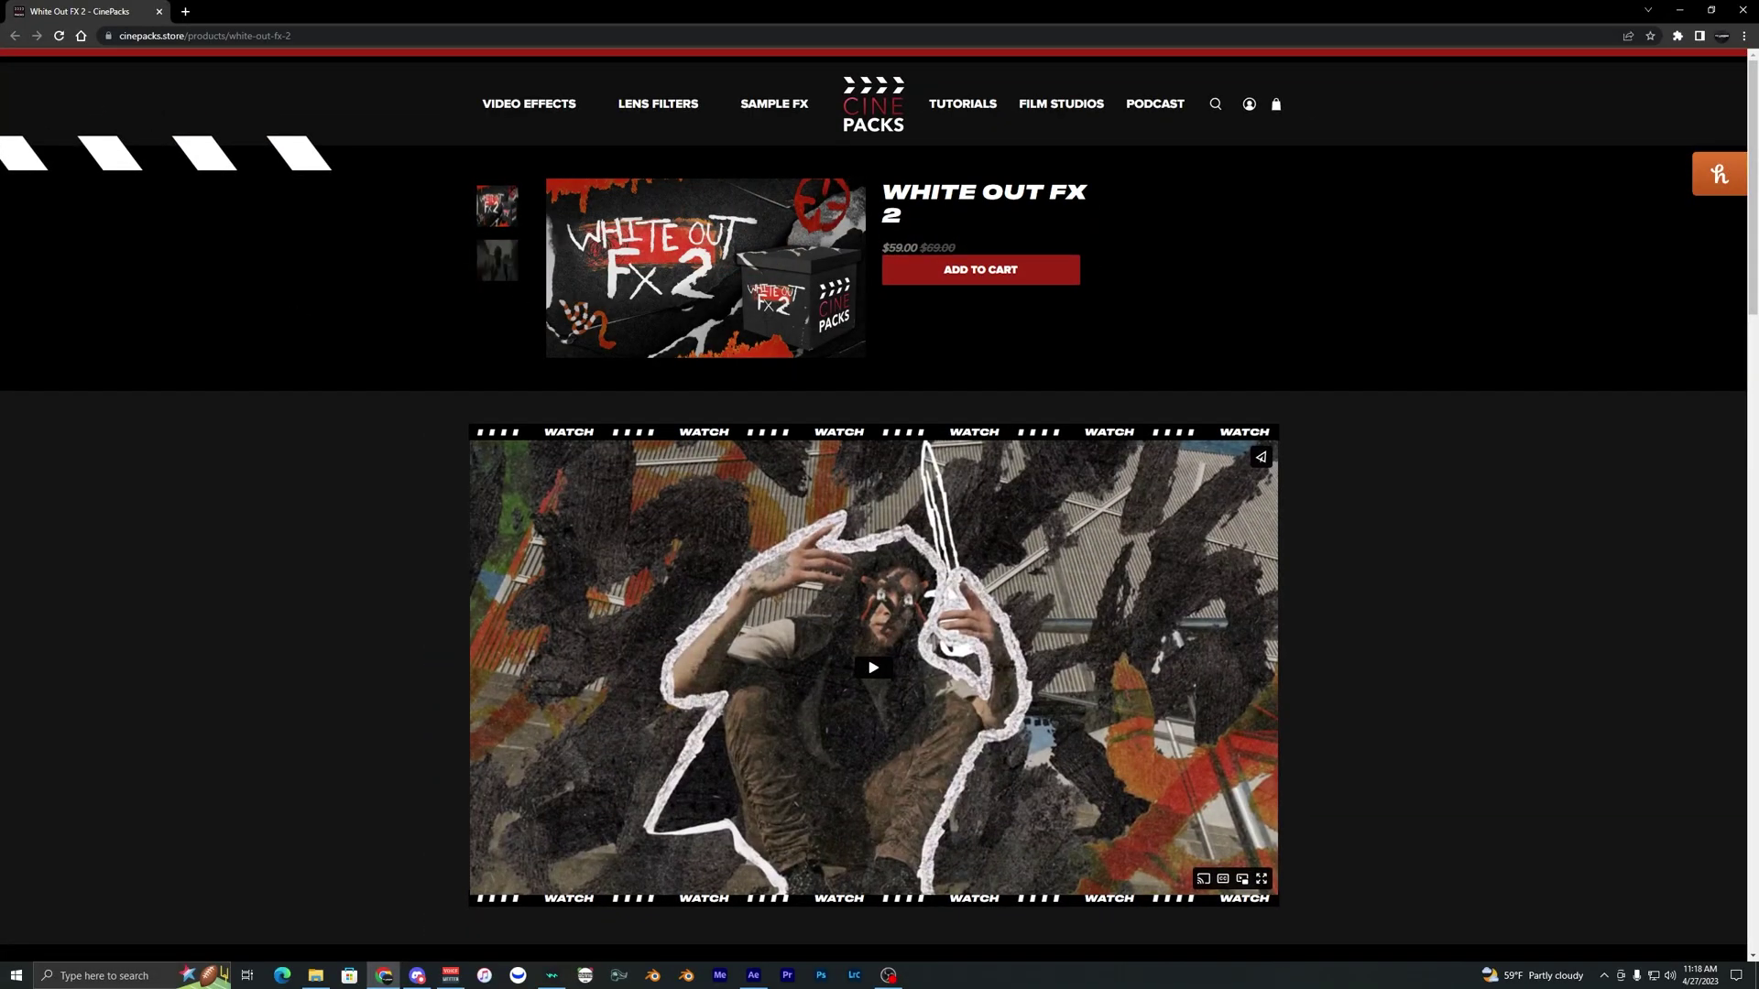
pyautogui.moveTo(881, 185); pyautogui.dragTo(938, 235)
pyautogui.click(972, 189)
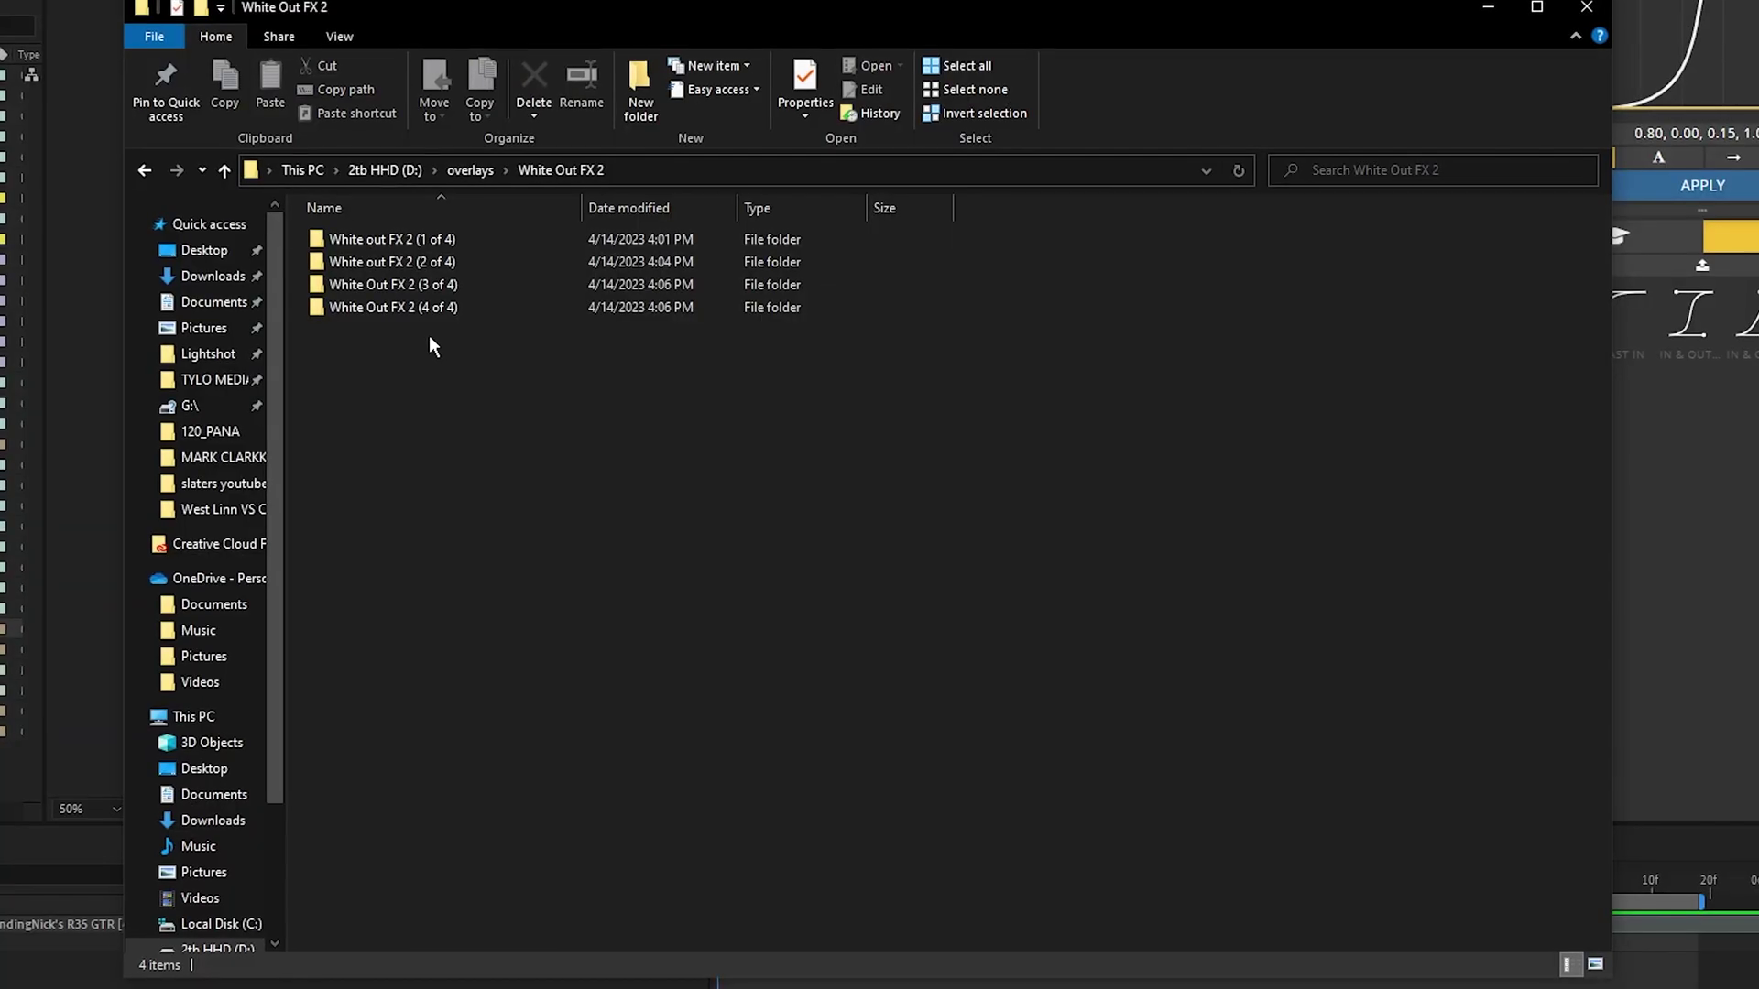
# Switch to File Explorer and look through the White Out FX 2 asset folders, parts 1 to 3 of 4.
pyautogui.click(393, 308)
pyautogui.moveTo(381, 287); pyautogui.dragTo(394, 238)
pyautogui.click(412, 328)
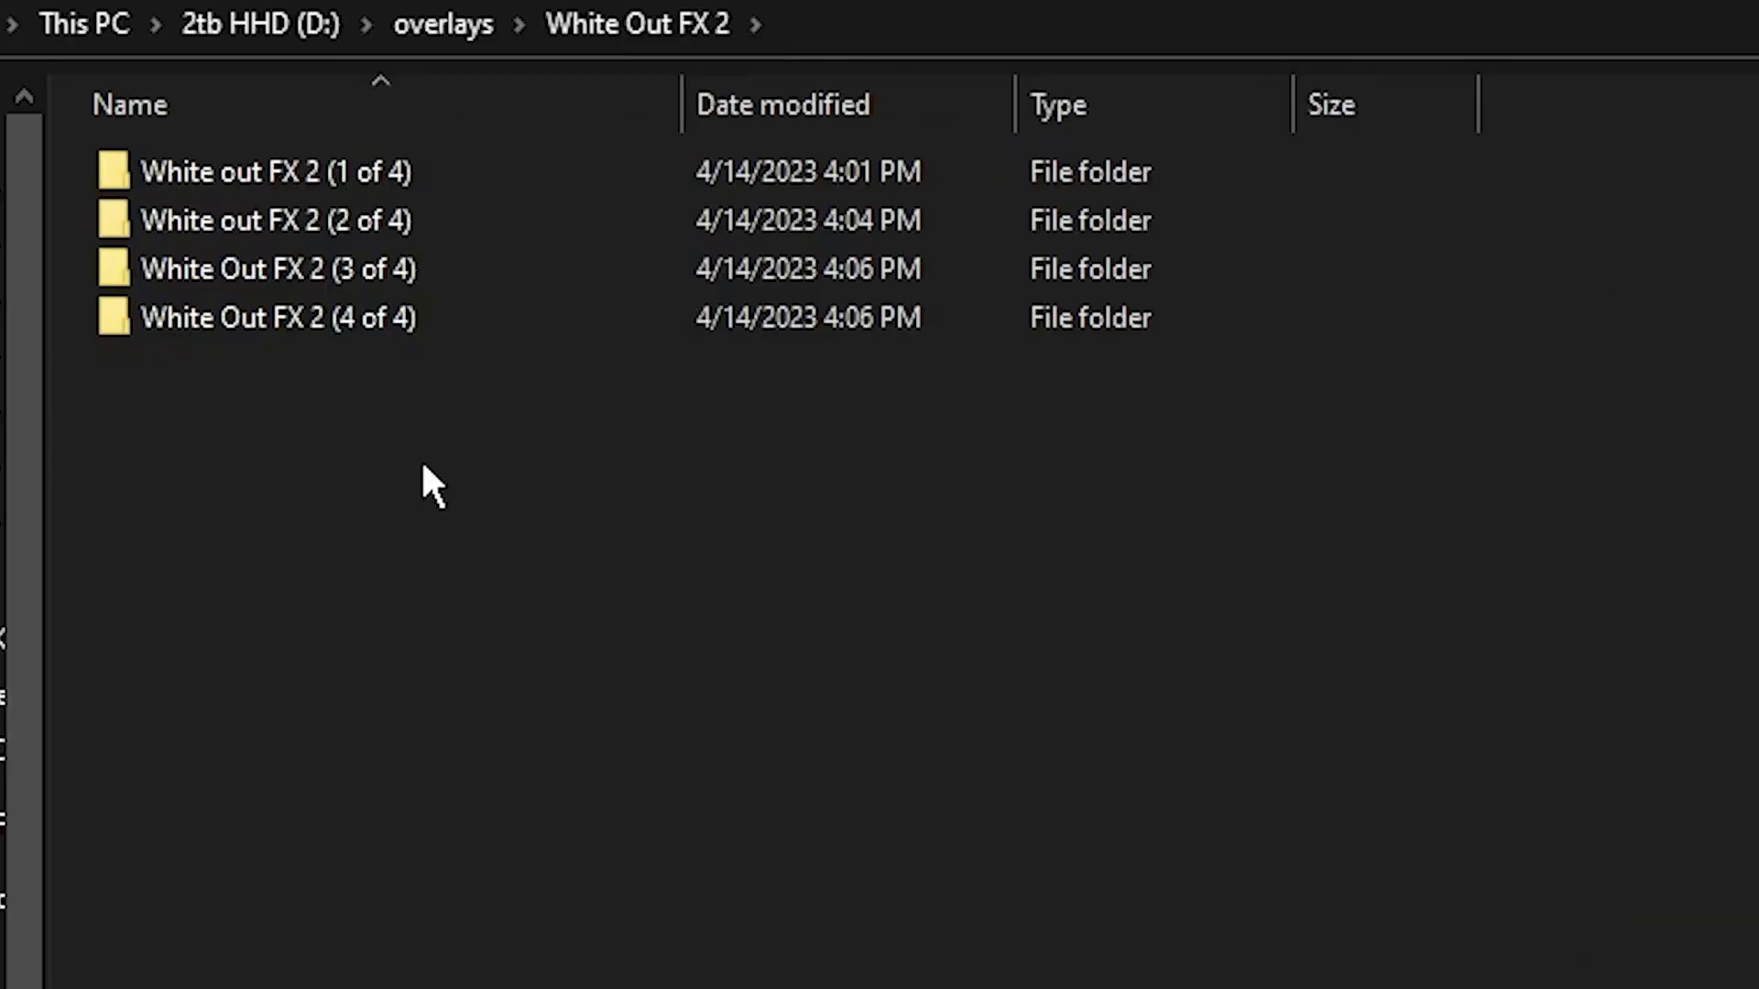
pyautogui.moveTo(364, 370); pyautogui.dragTo(314, 150)
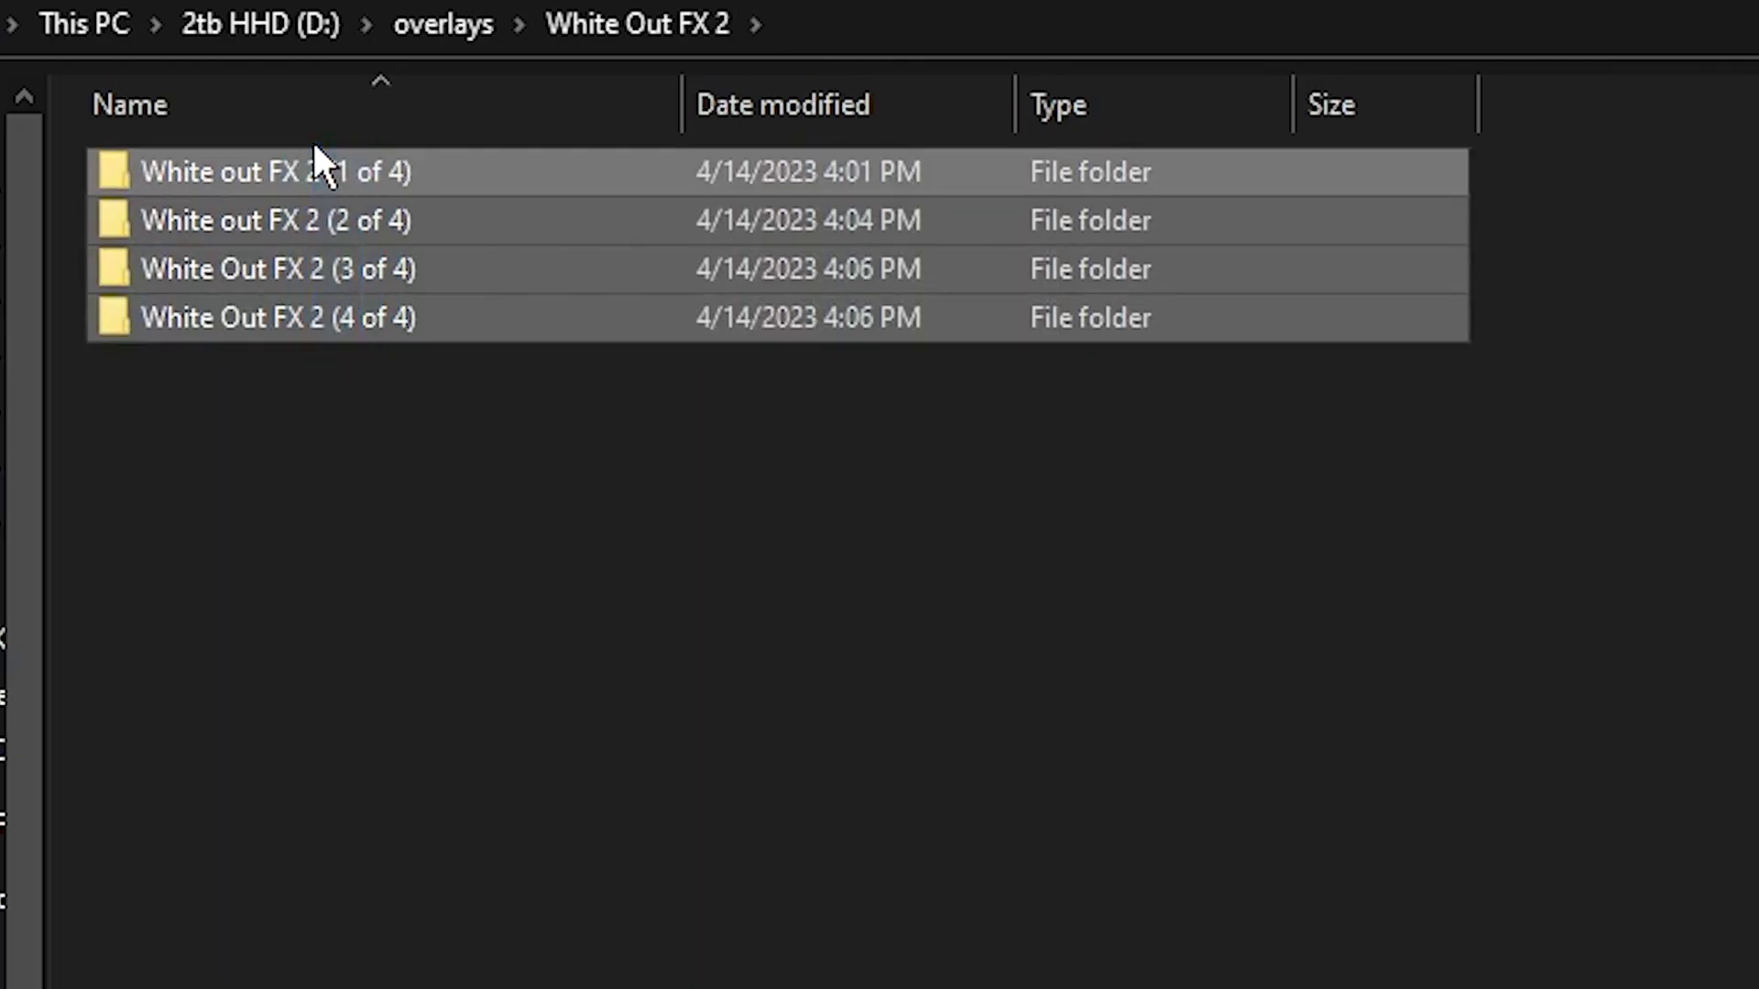
pyautogui.click(494, 404)
pyautogui.doubleClick(455, 179)
pyautogui.click(623, 29)
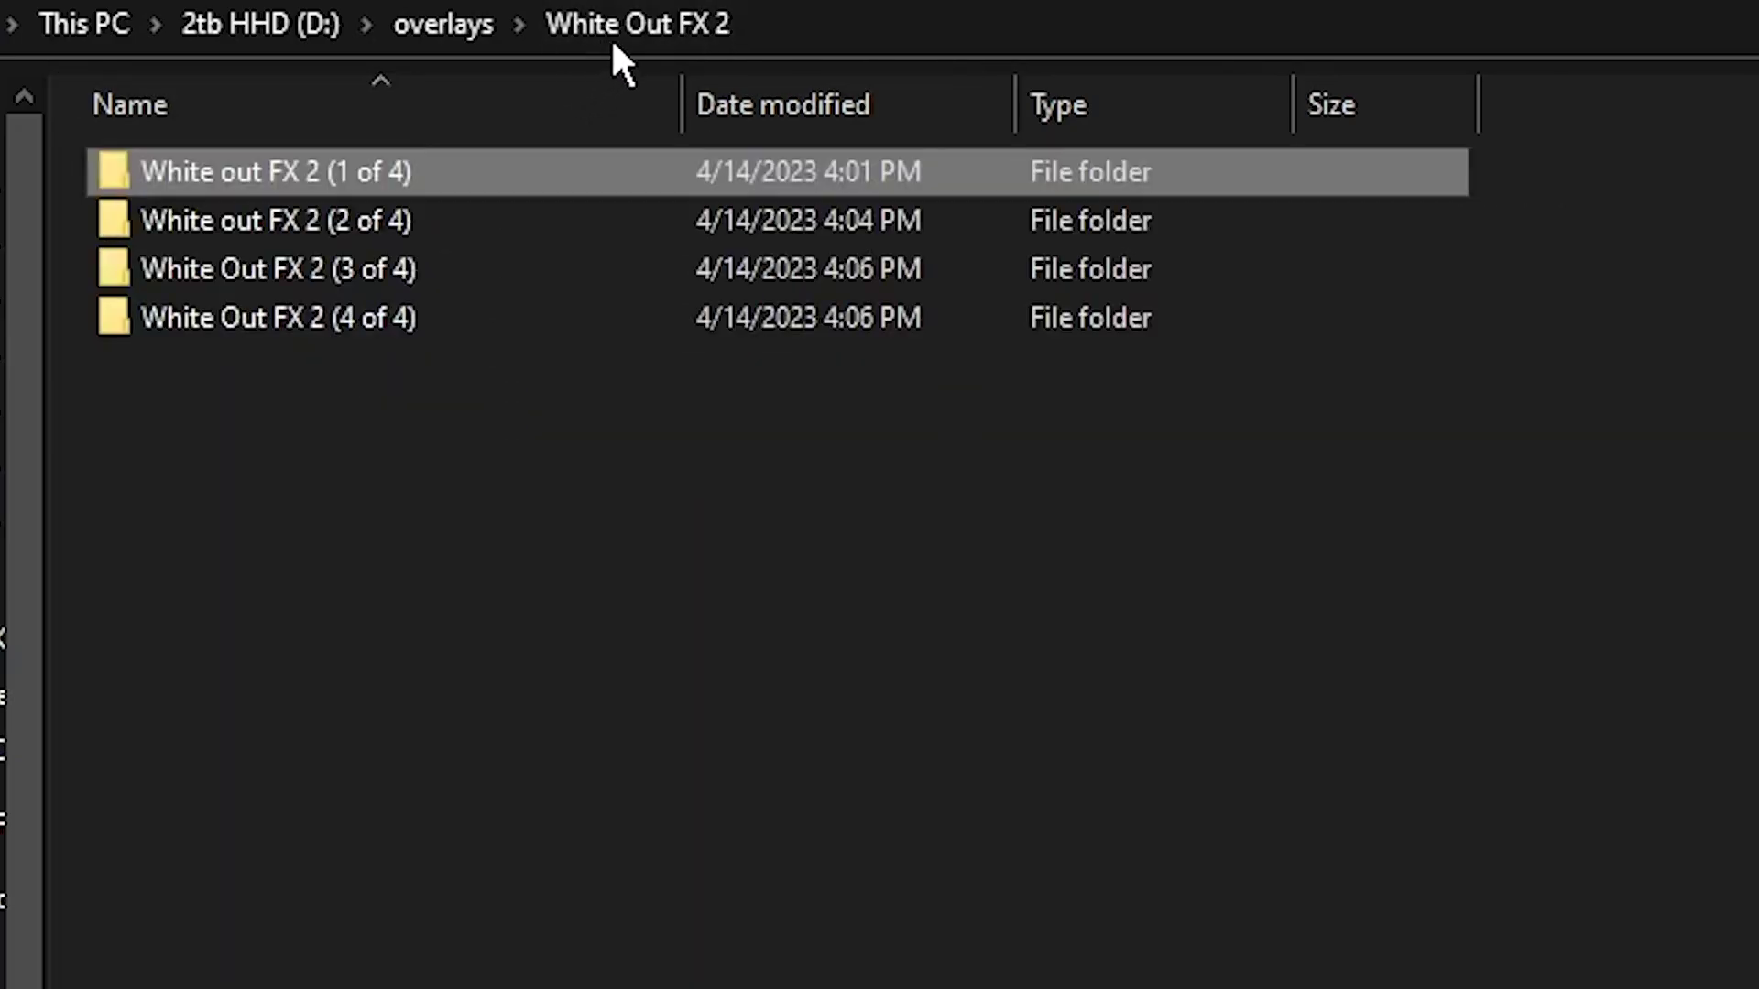
pyautogui.doubleClick(468, 219)
pyautogui.click(467, 220)
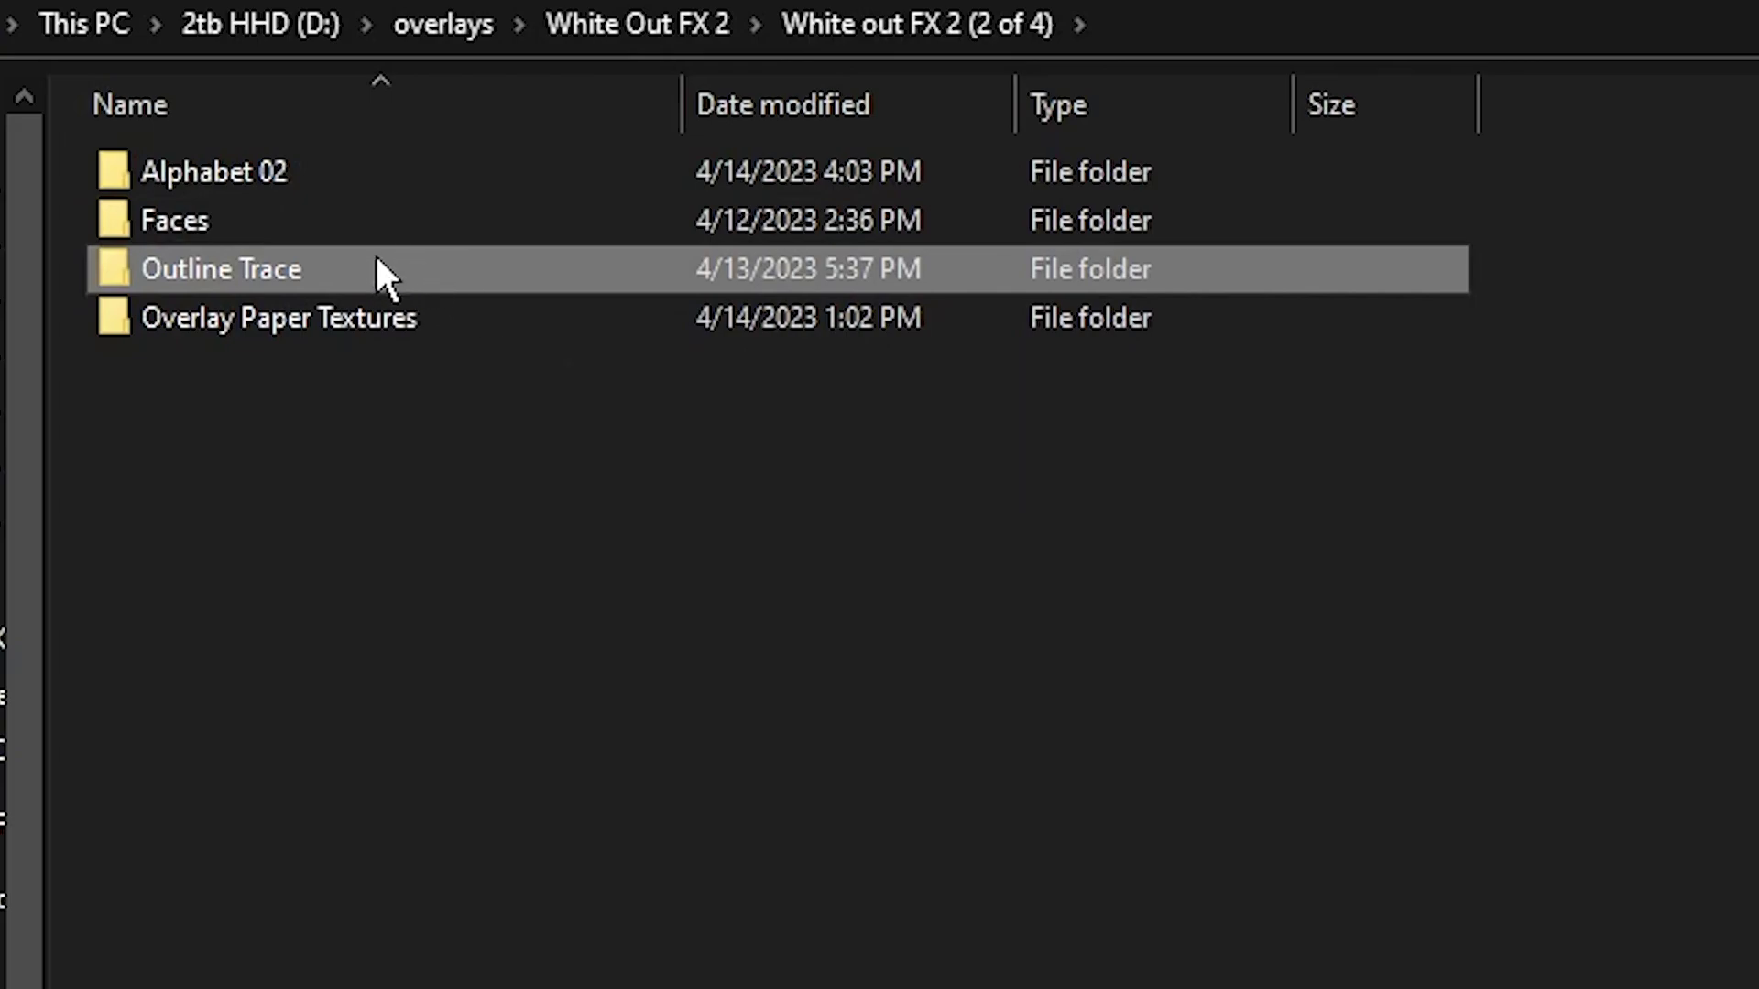
pyautogui.click(593, 20)
pyautogui.doubleClick(467, 266)
pyautogui.click(220, 220)
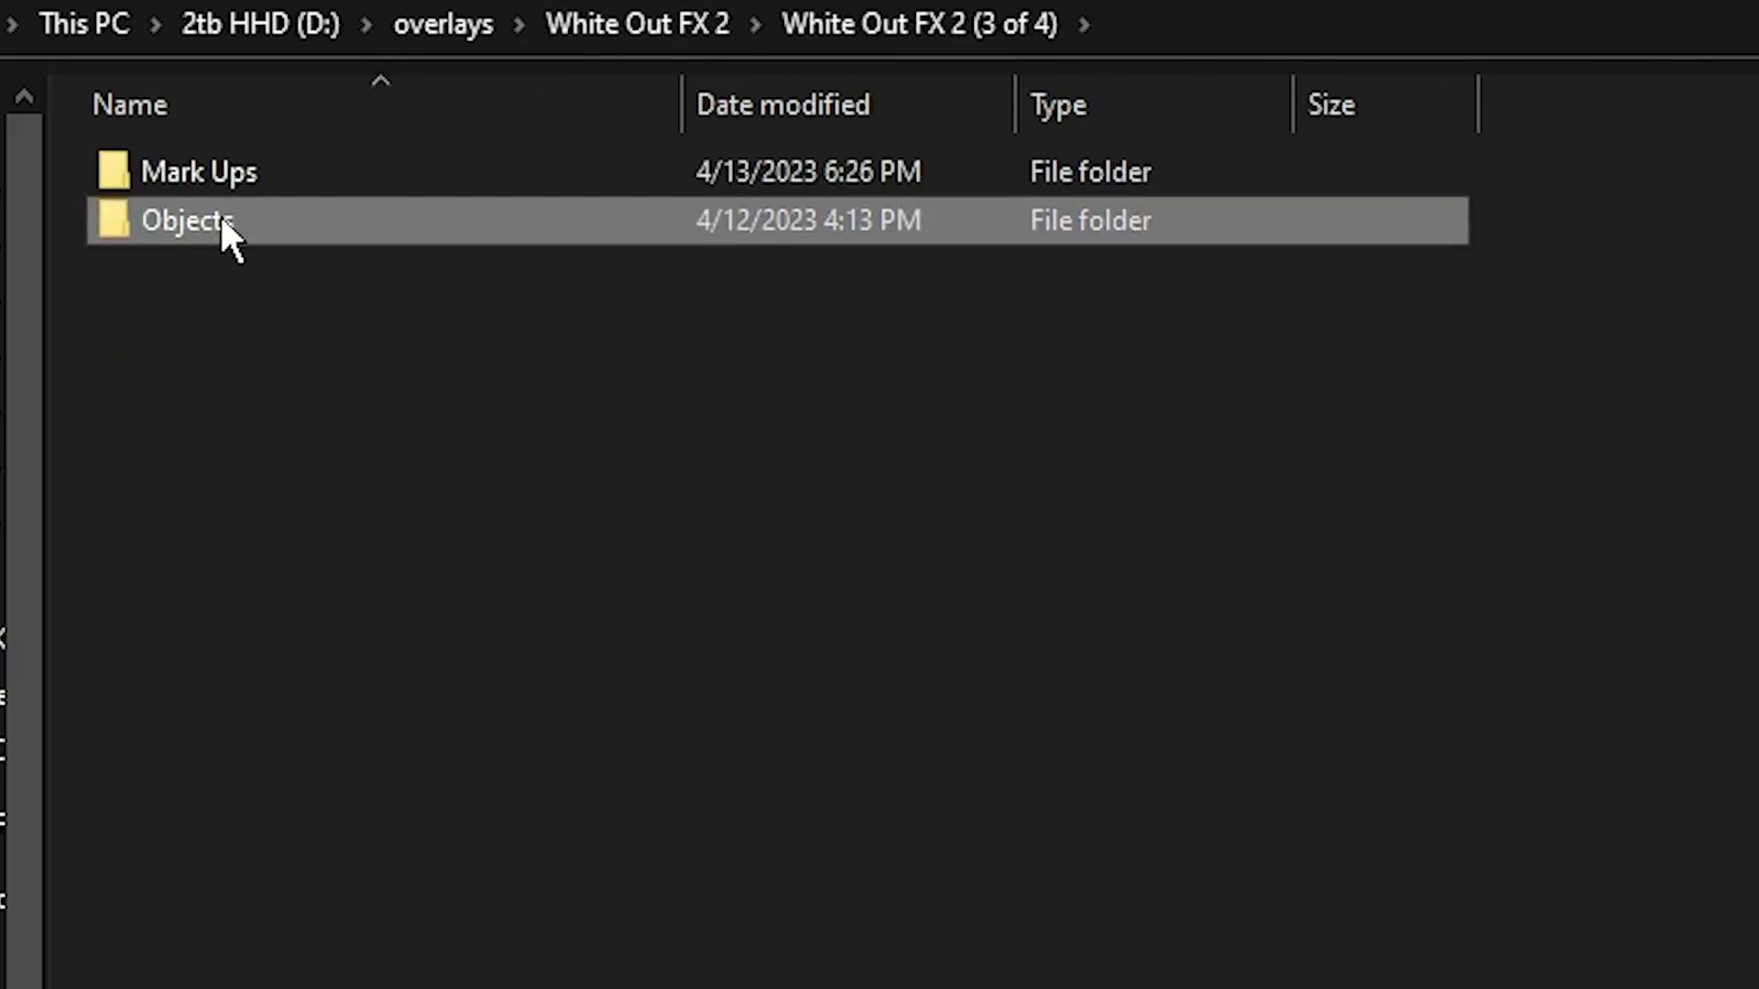
pyautogui.moveTo(300, 295); pyautogui.dragTo(294, 161)
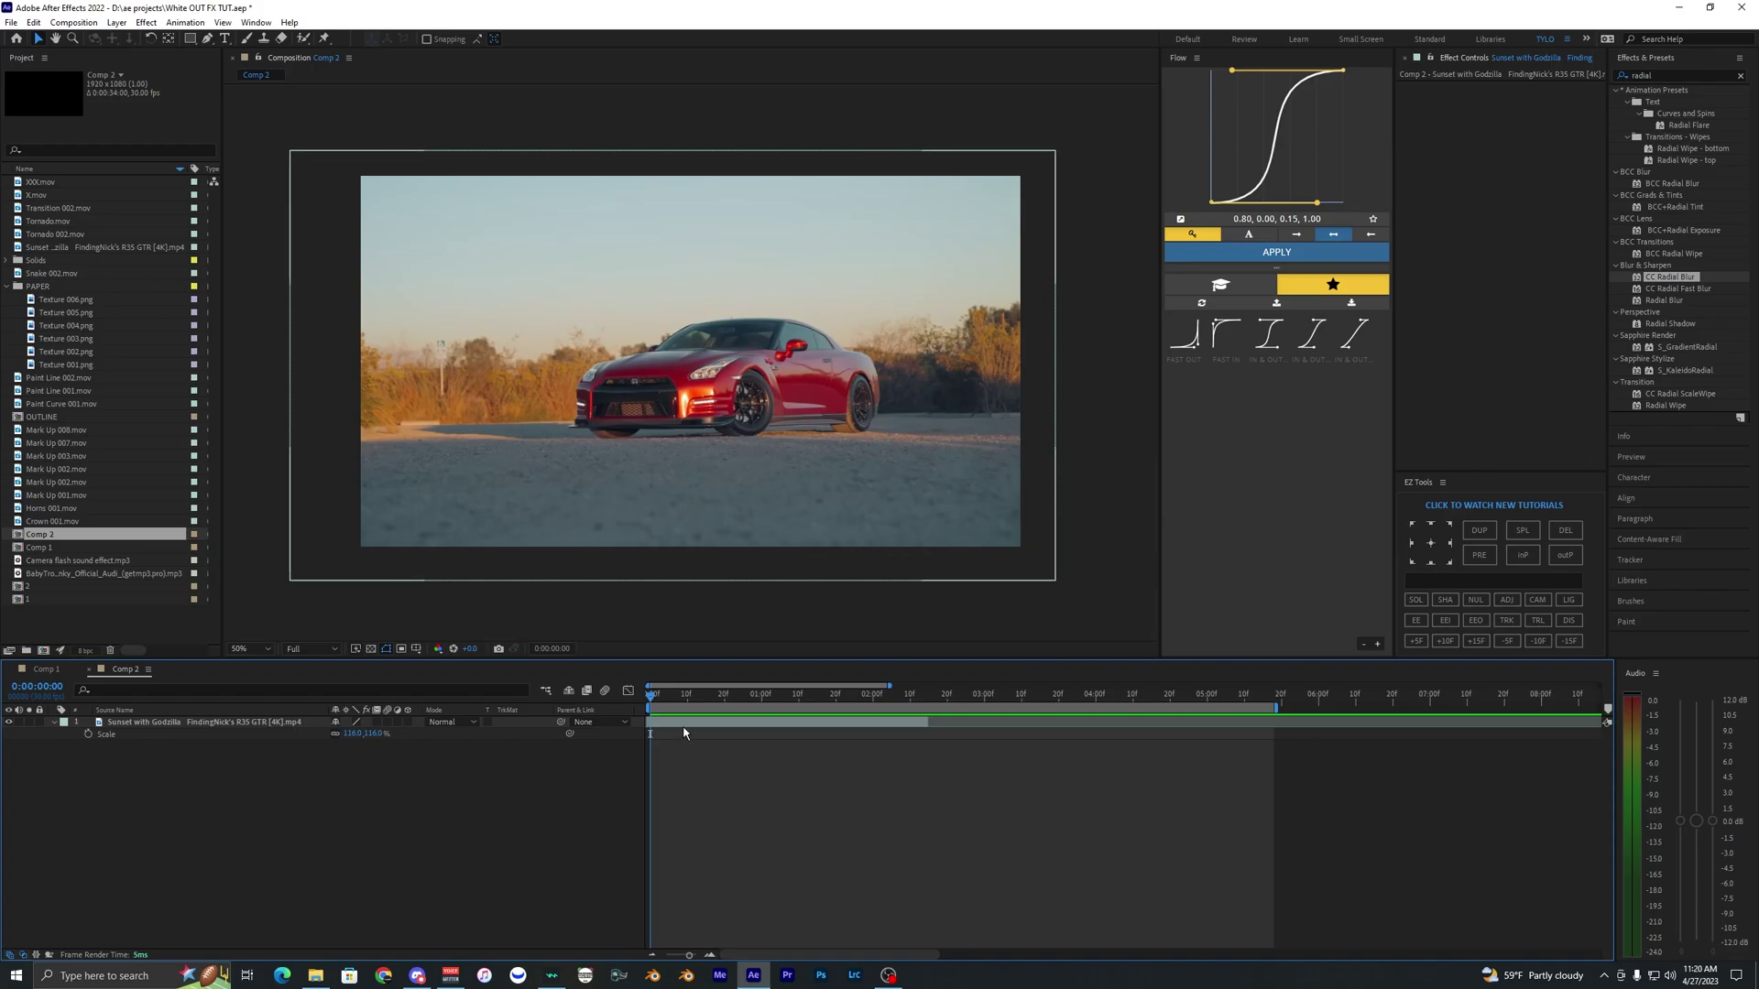
# Preview the car clip in Comp 2 in After Effects and split its layer at 0:00:01:24.
pyautogui.click(683, 724)
pyautogui.click(801, 694)
pyautogui.press('space')
pyautogui.click(649, 694)
pyautogui.press('space')
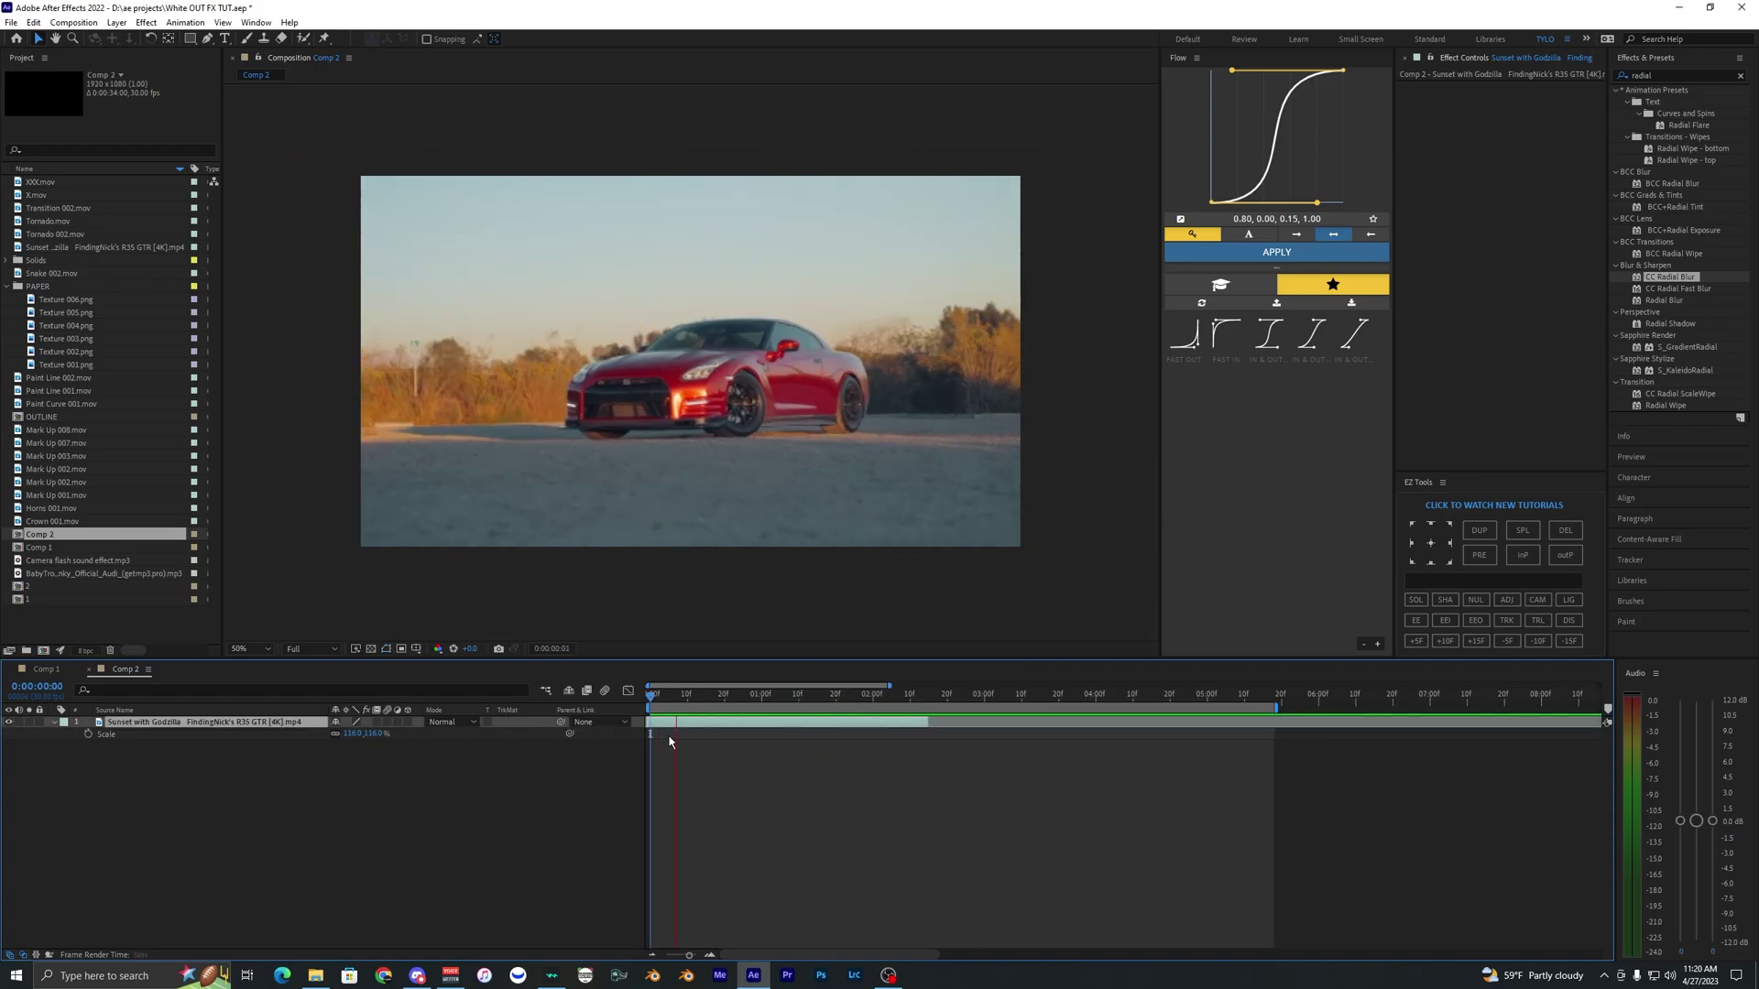
pyautogui.press('space')
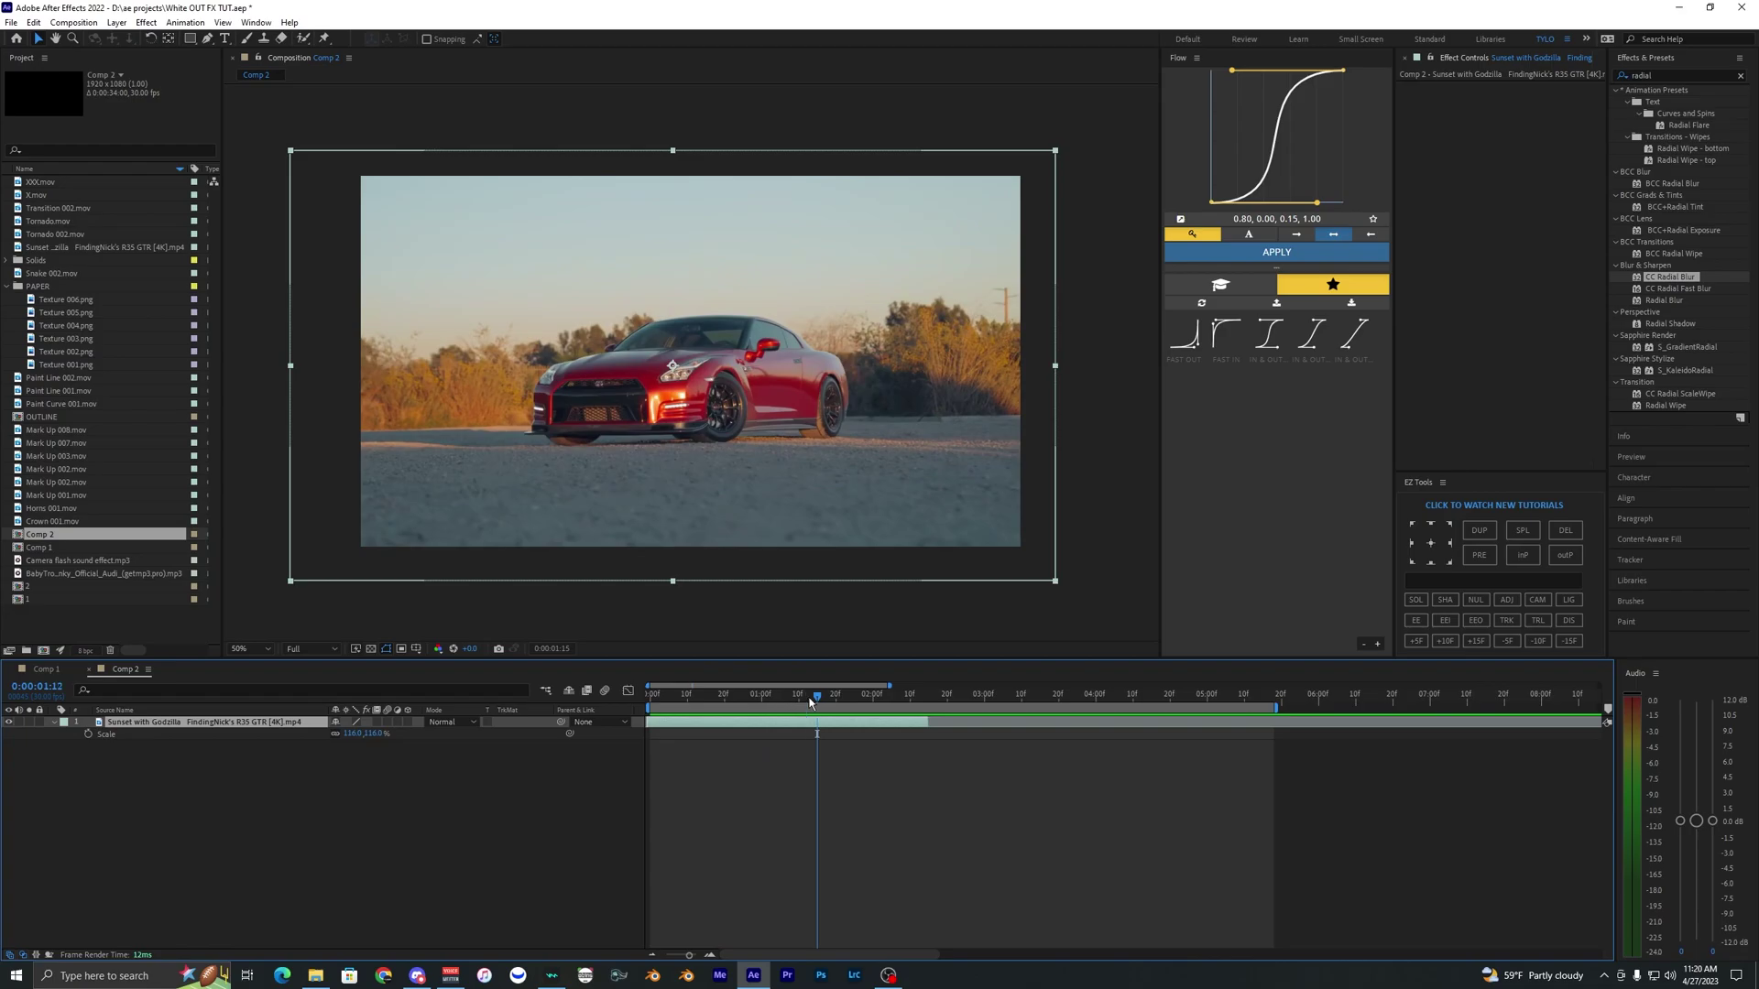
pyautogui.moveTo(810, 701); pyautogui.dragTo(858, 703)
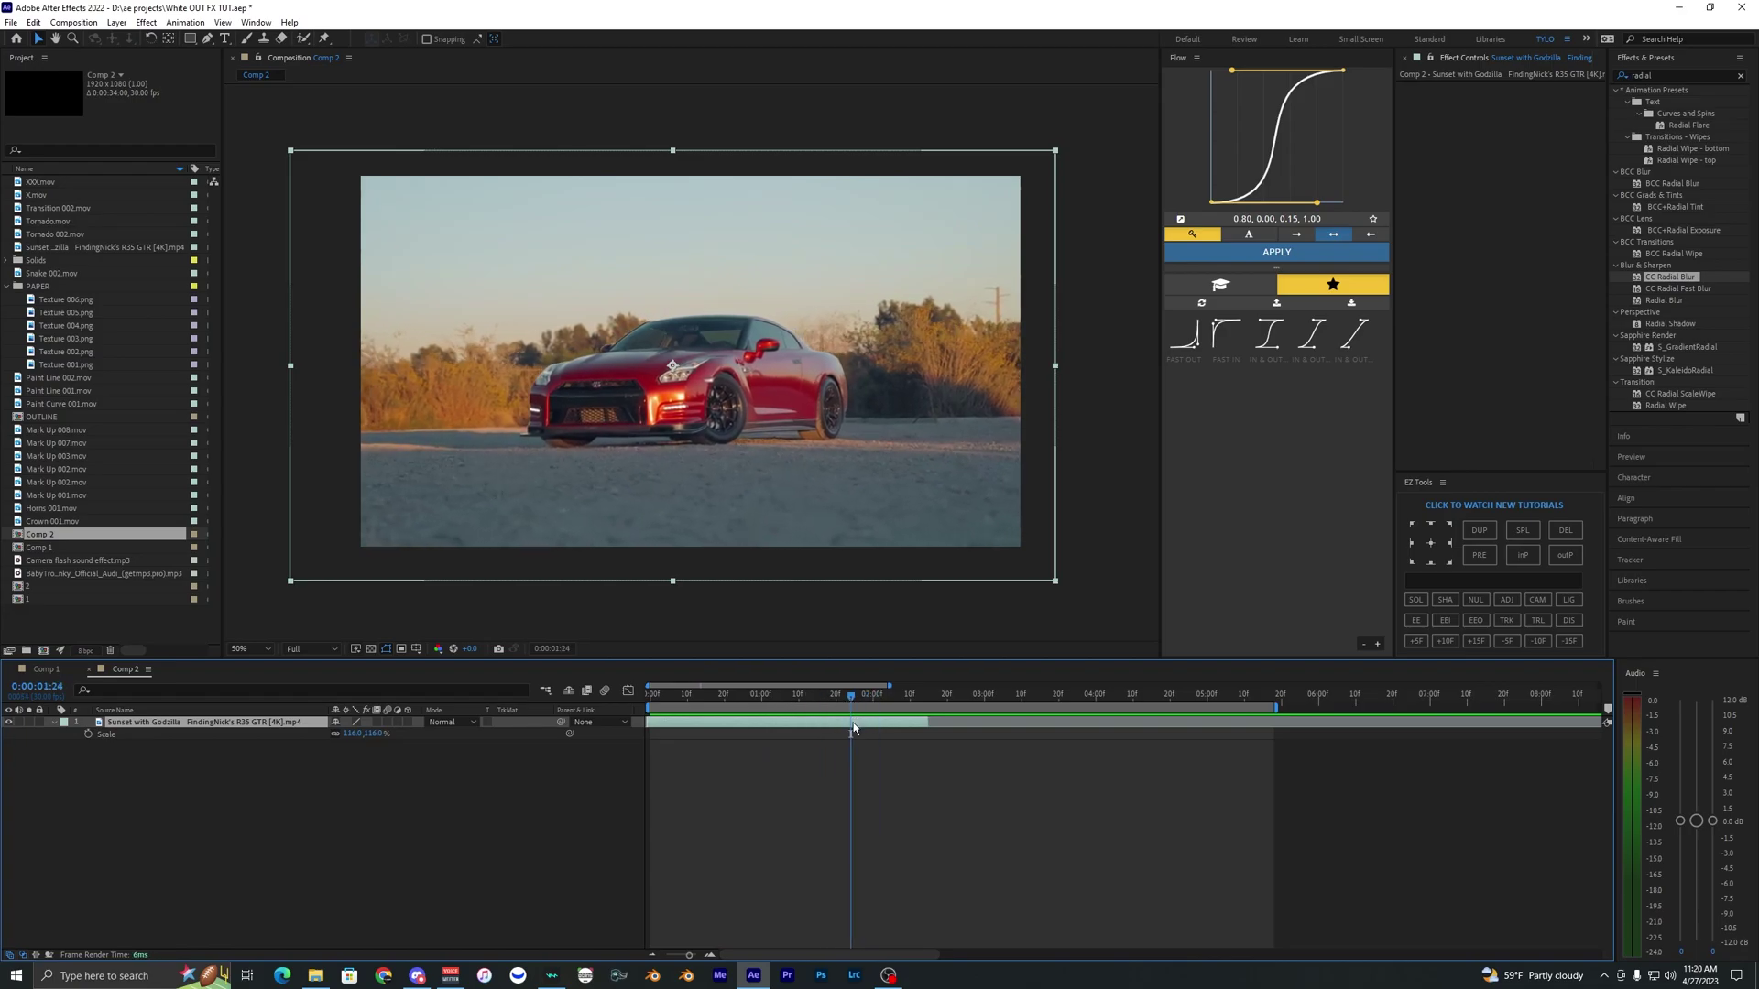
pyautogui.hotkey('ctrl', 'shift', 'd')
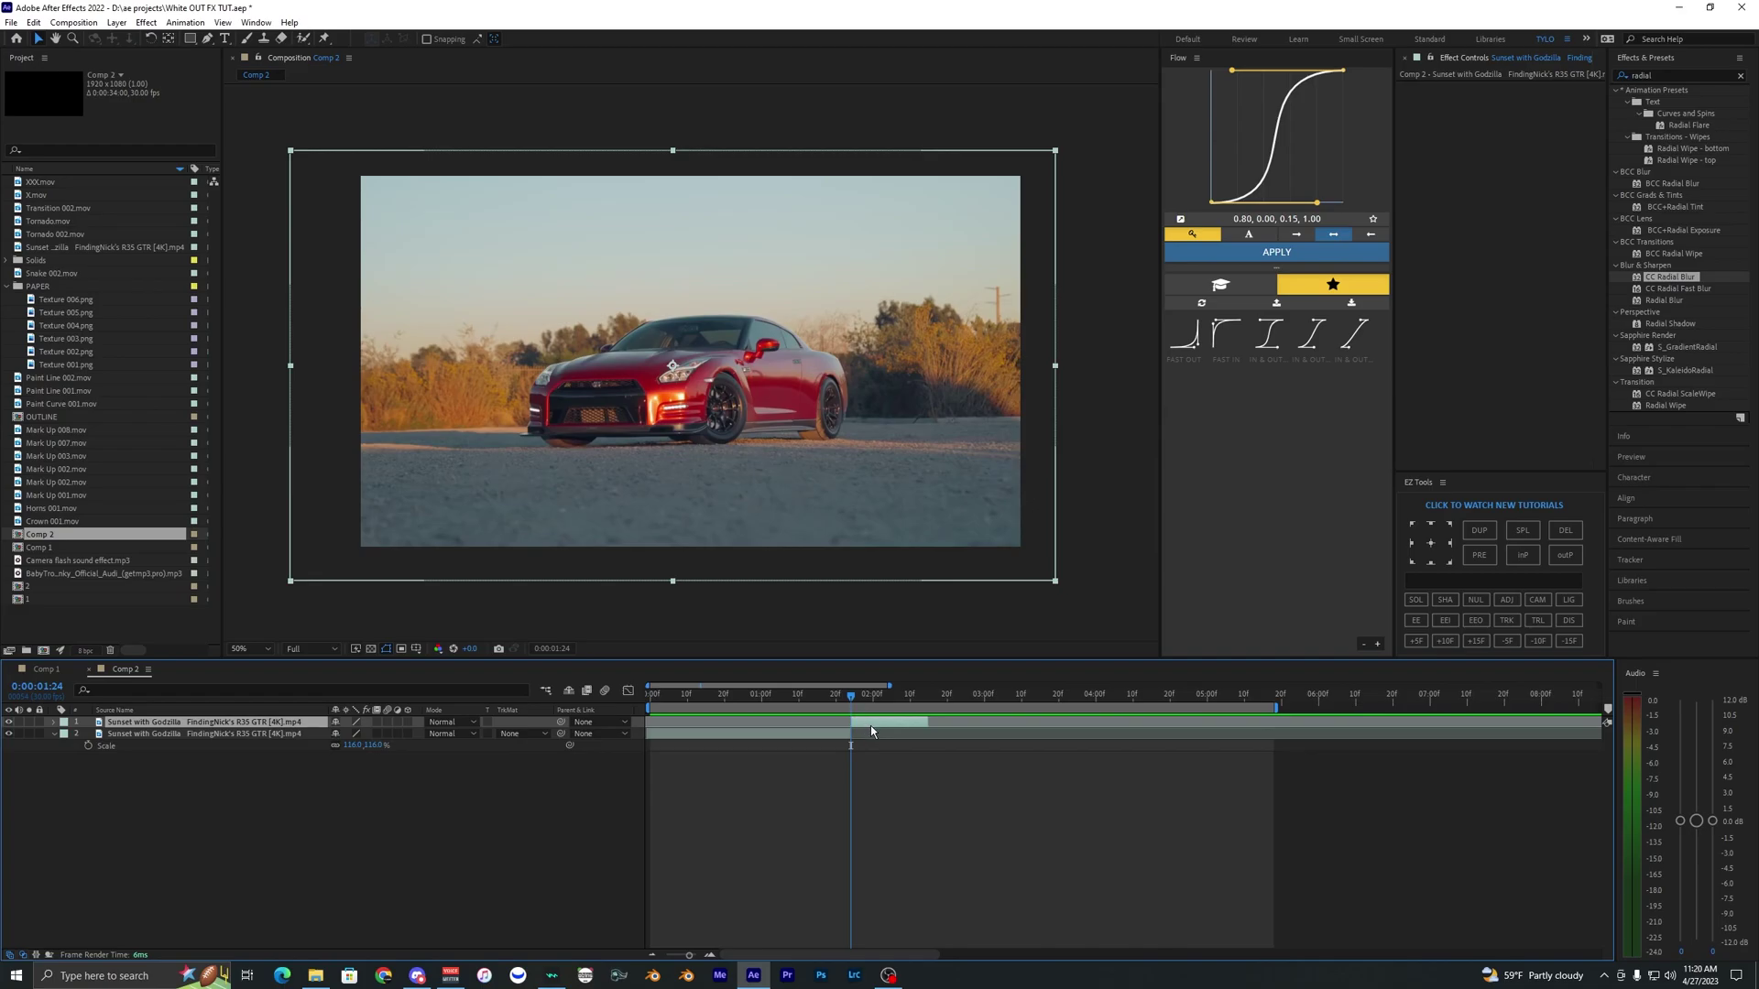
# Apply Freeze Frame to the second part of the split car clip and extend its end to about 0:00:03:25.
pyautogui.rightClick(871, 728)
pyautogui.moveTo(901, 391)
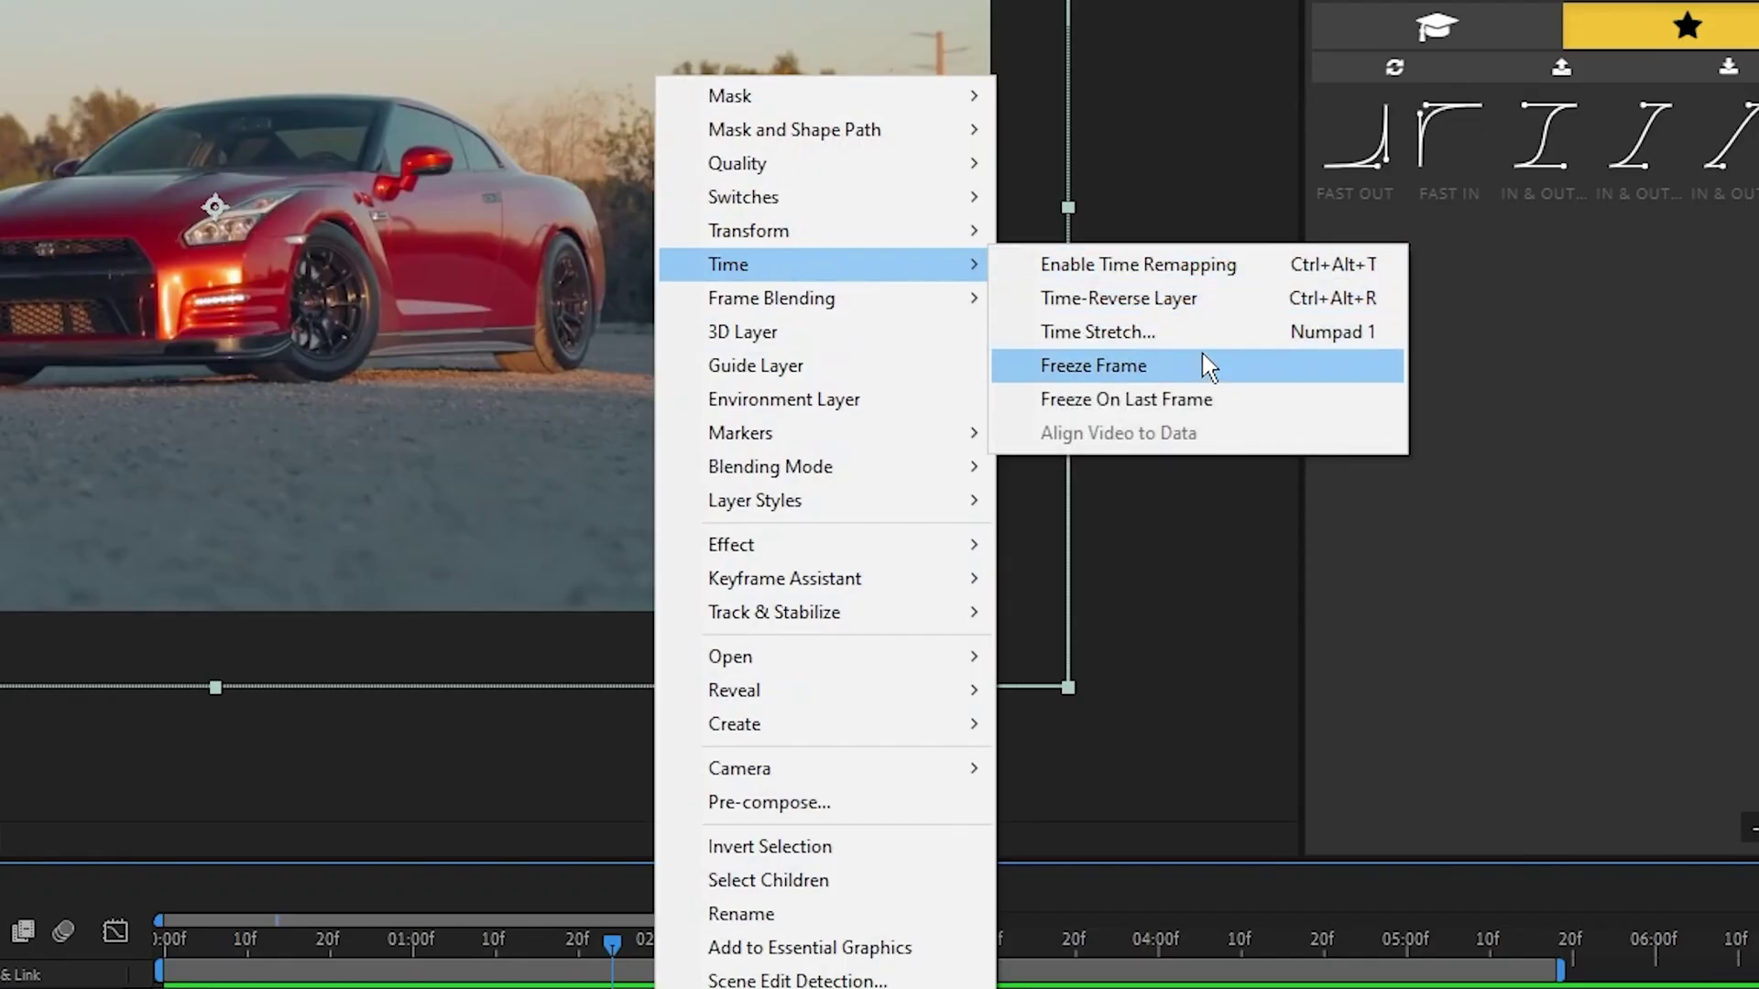
pyautogui.click(1170, 365)
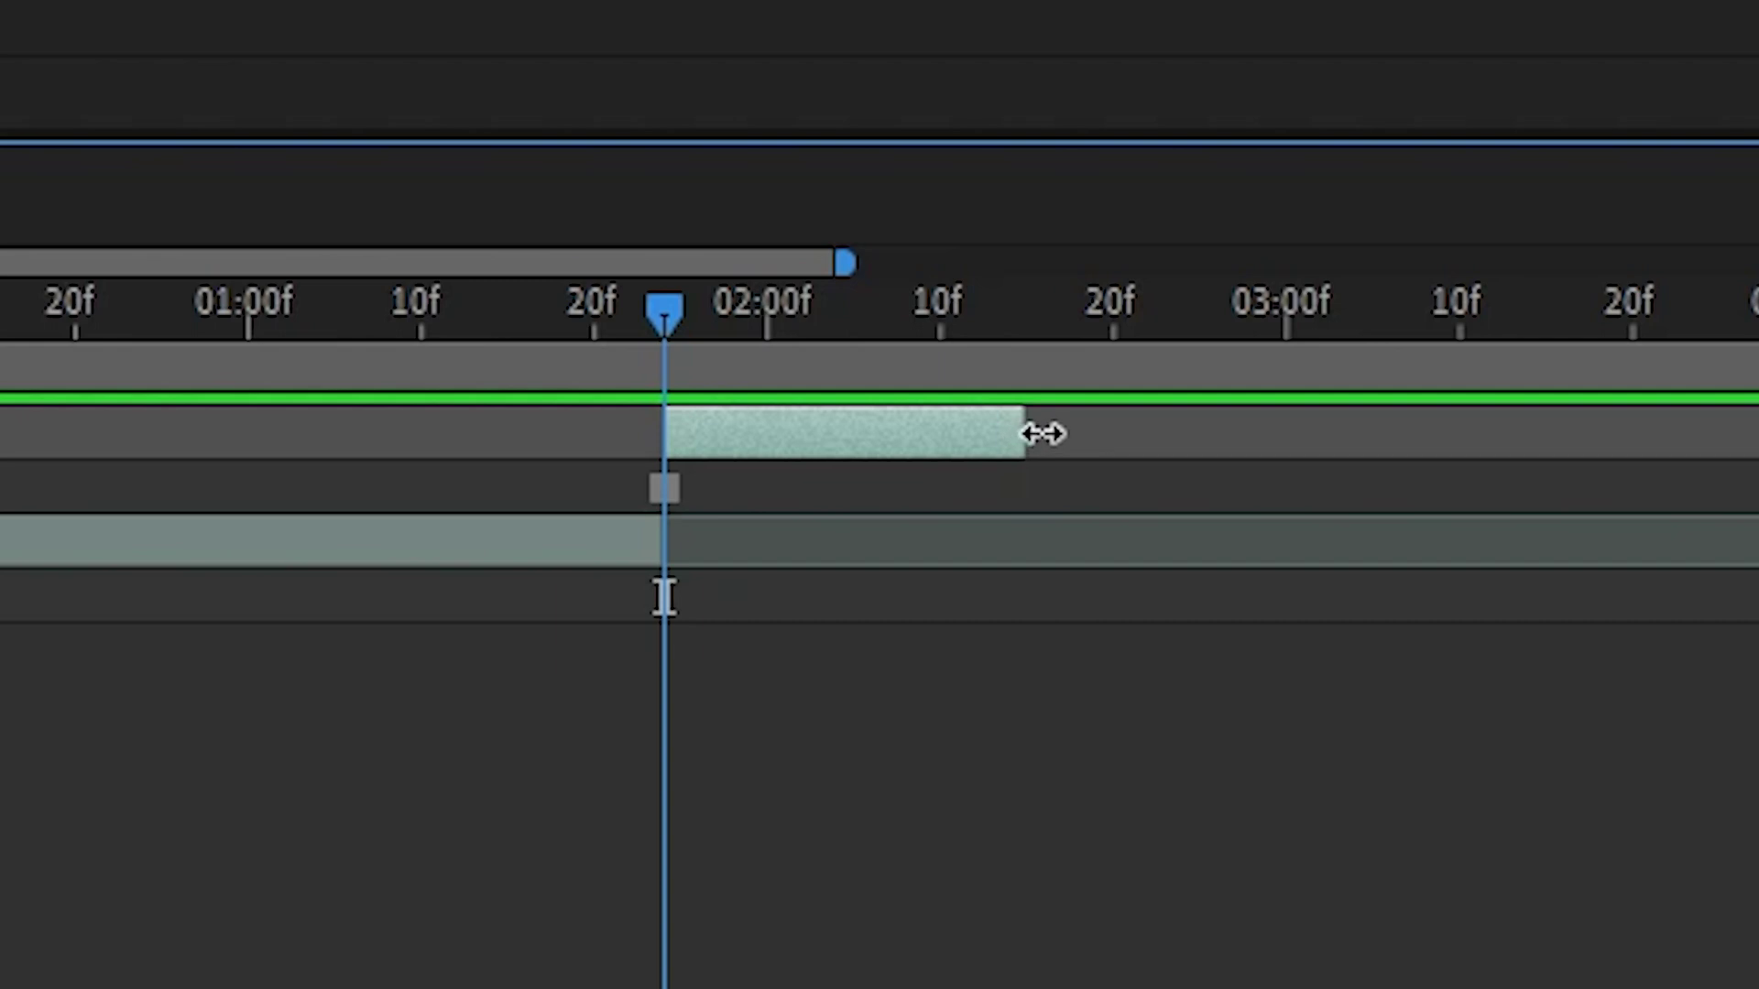
pyautogui.moveTo(1045, 433); pyautogui.dragTo(1727, 408)
pyautogui.moveTo(803, 302); pyautogui.dragTo(1513, 302)
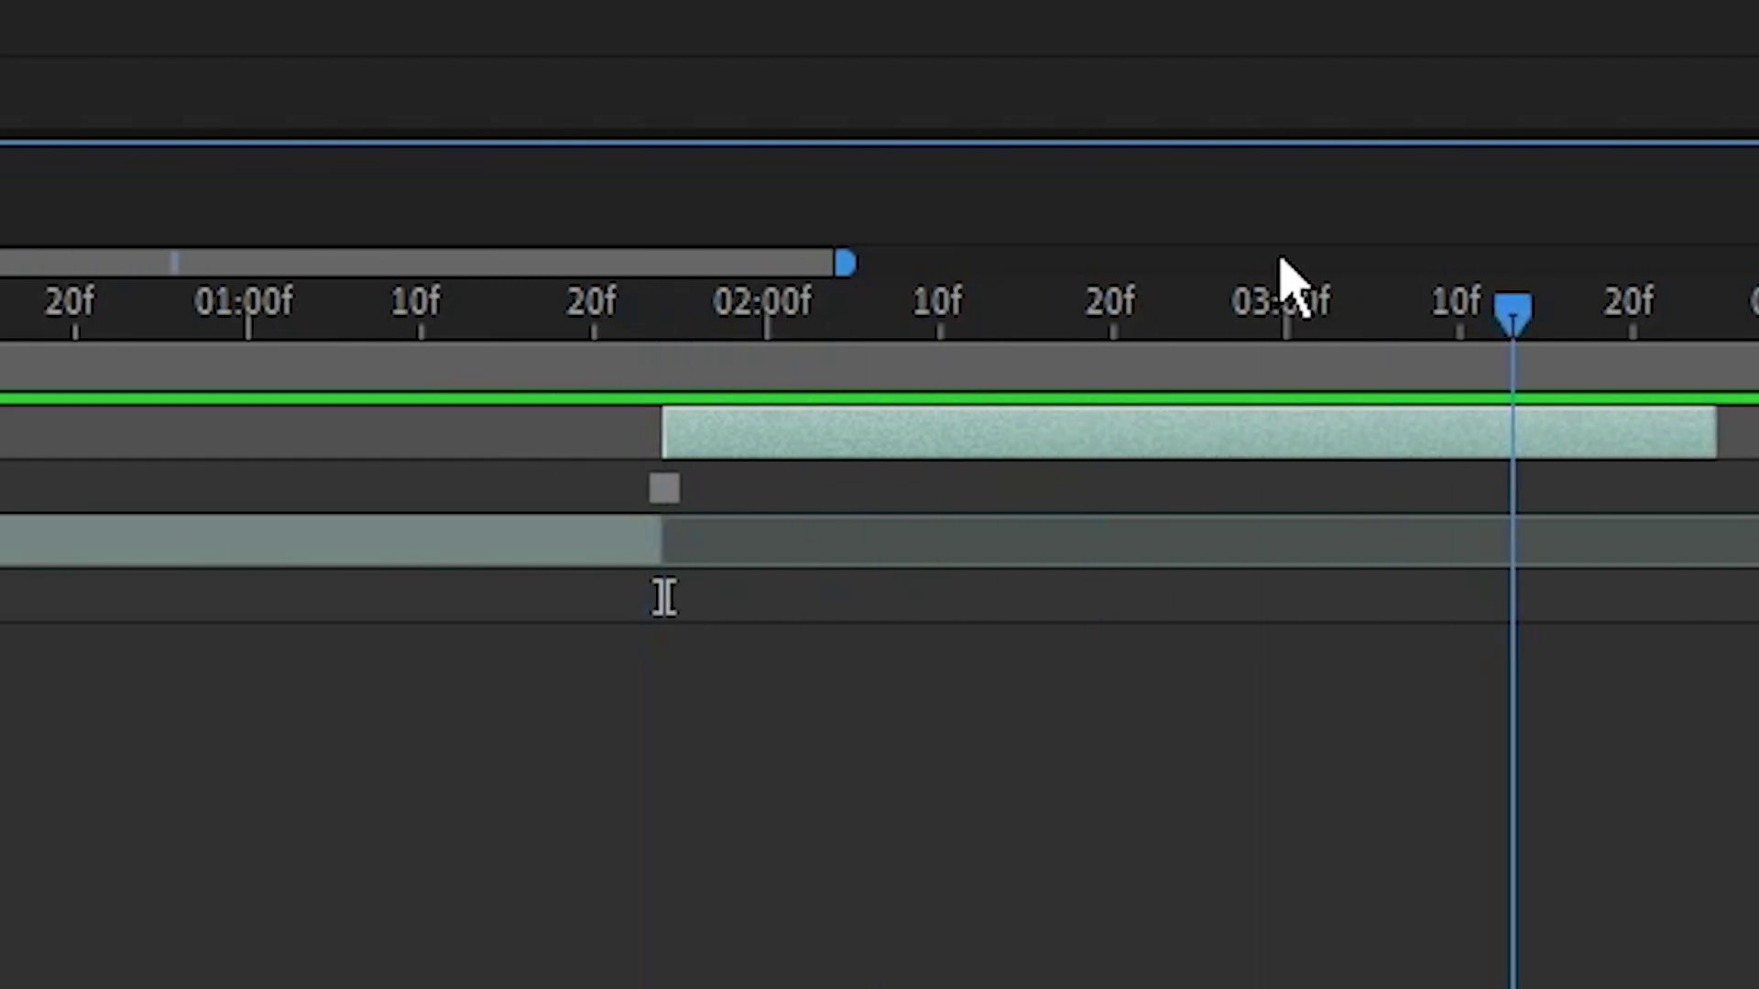
pyautogui.moveTo(1282, 302); pyautogui.dragTo(439, 316)
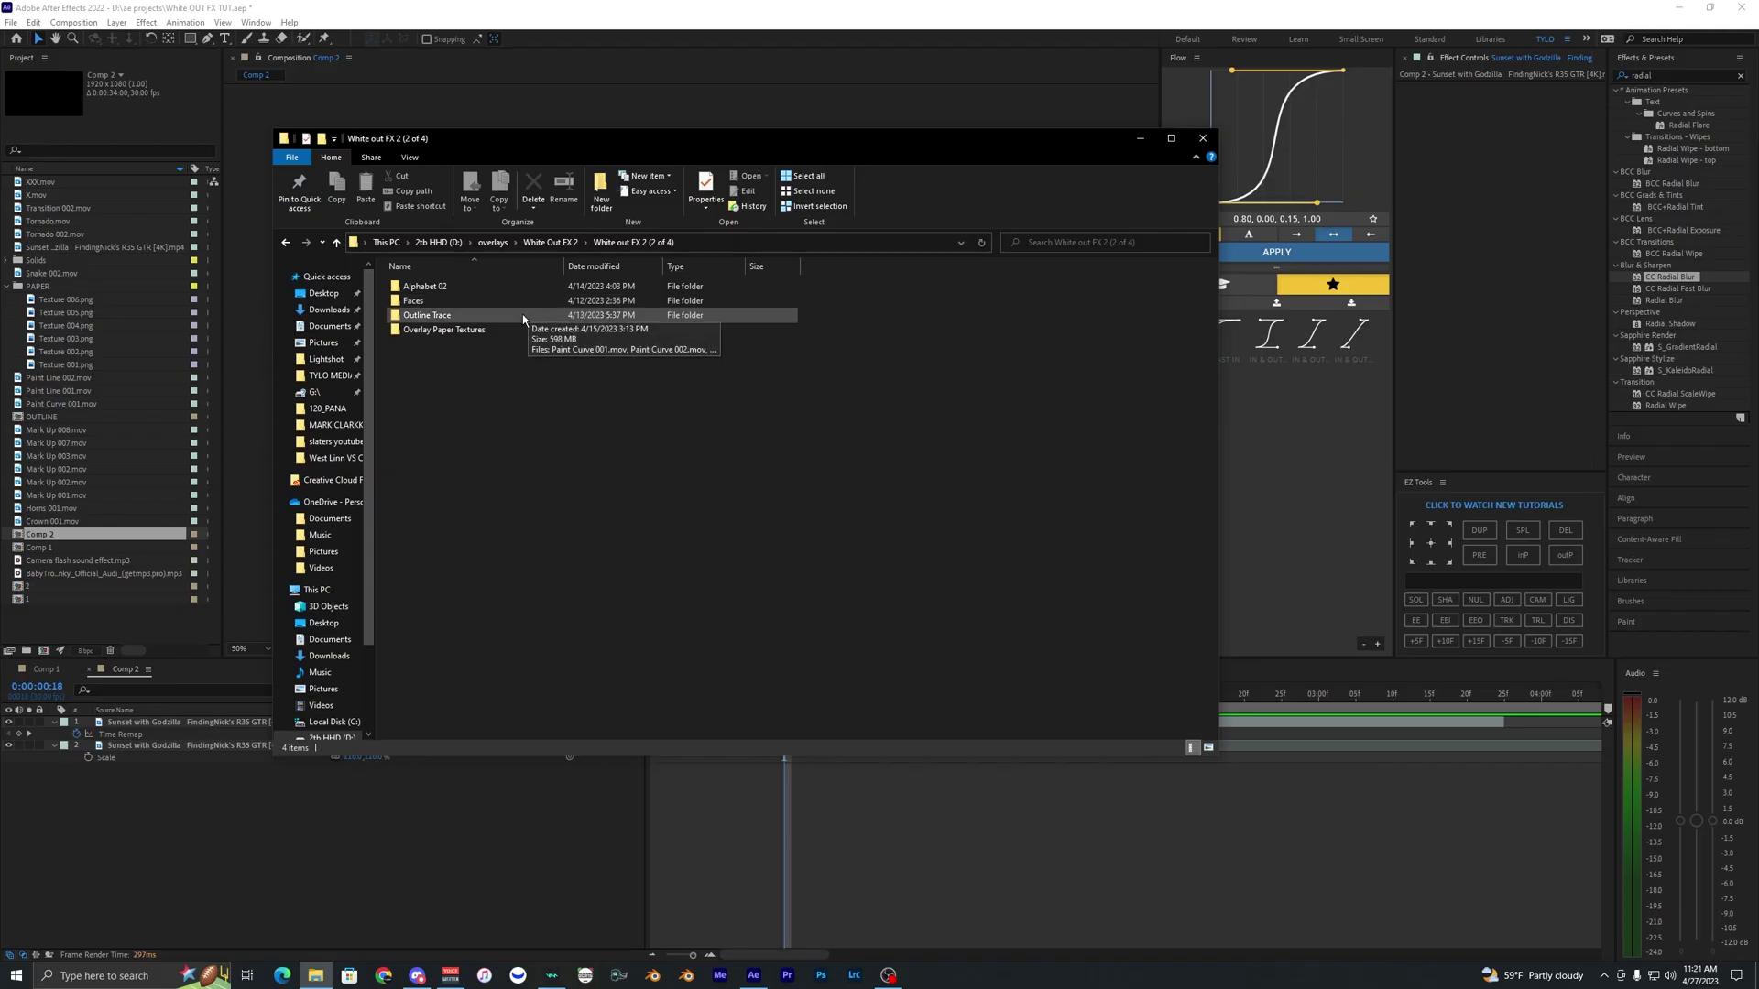
# Import Paint Line 001.mov from the Outline Trace folder and place it above the frozen clip, starting at 0:00:01:24.
pyautogui.doubleClick(523, 315)
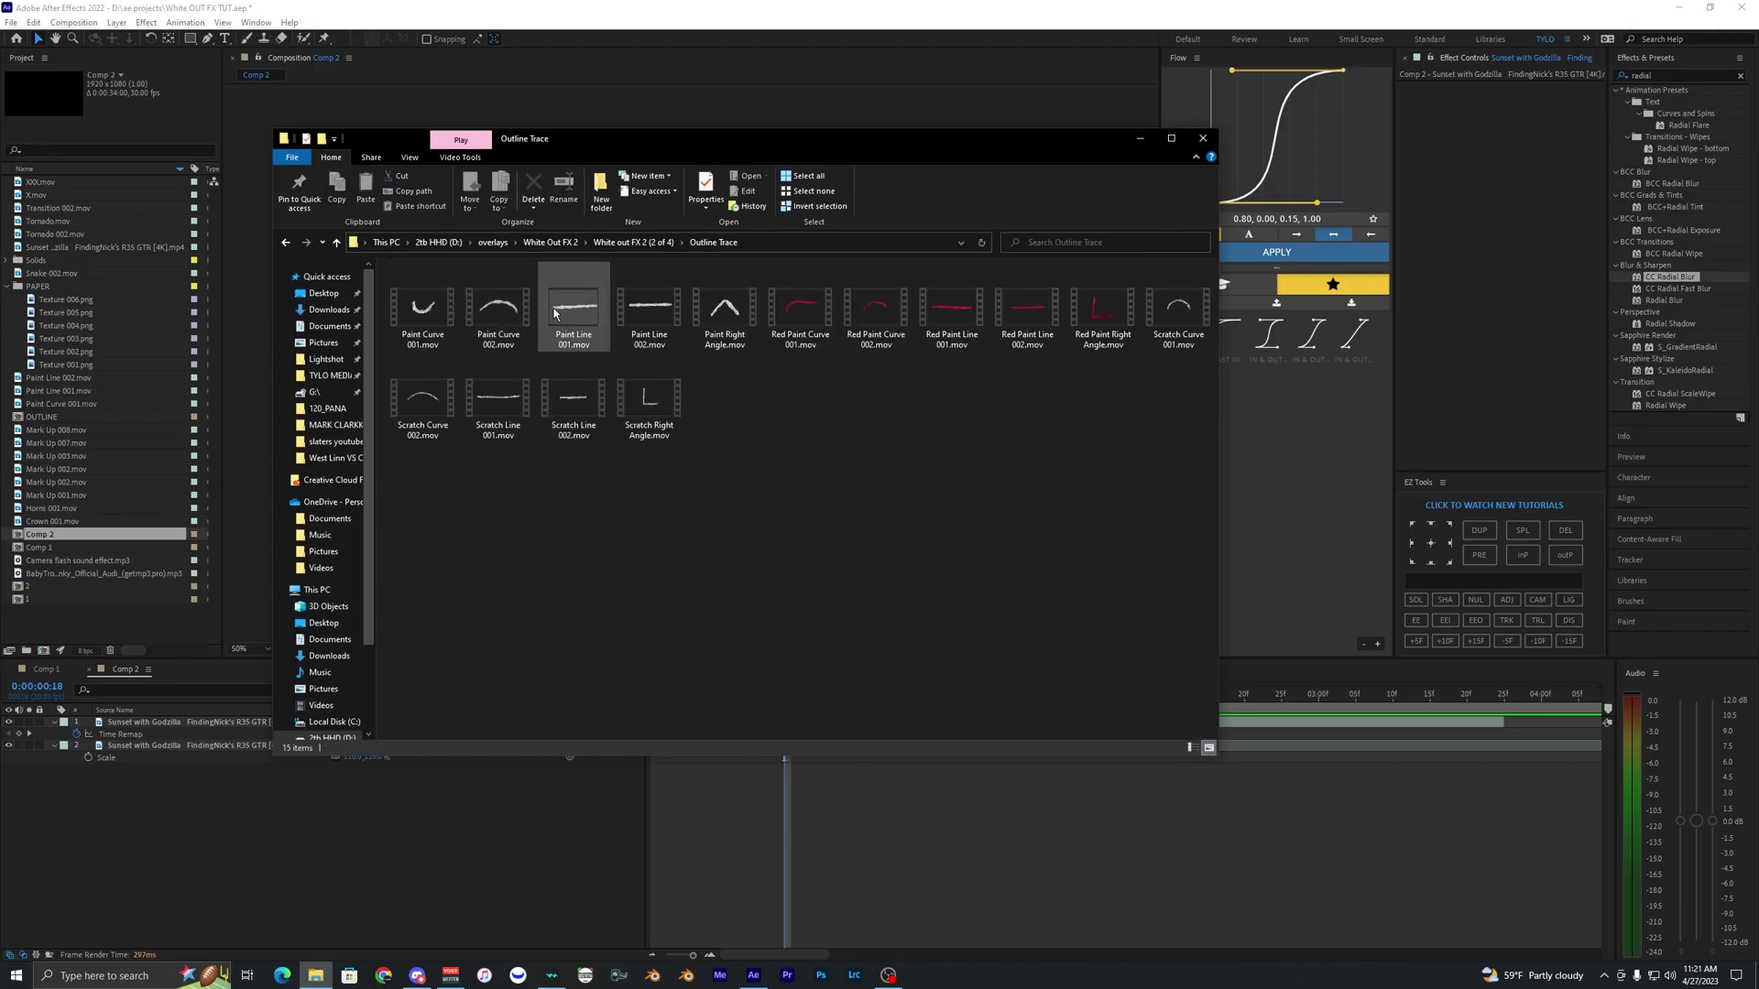
pyautogui.click(554, 314)
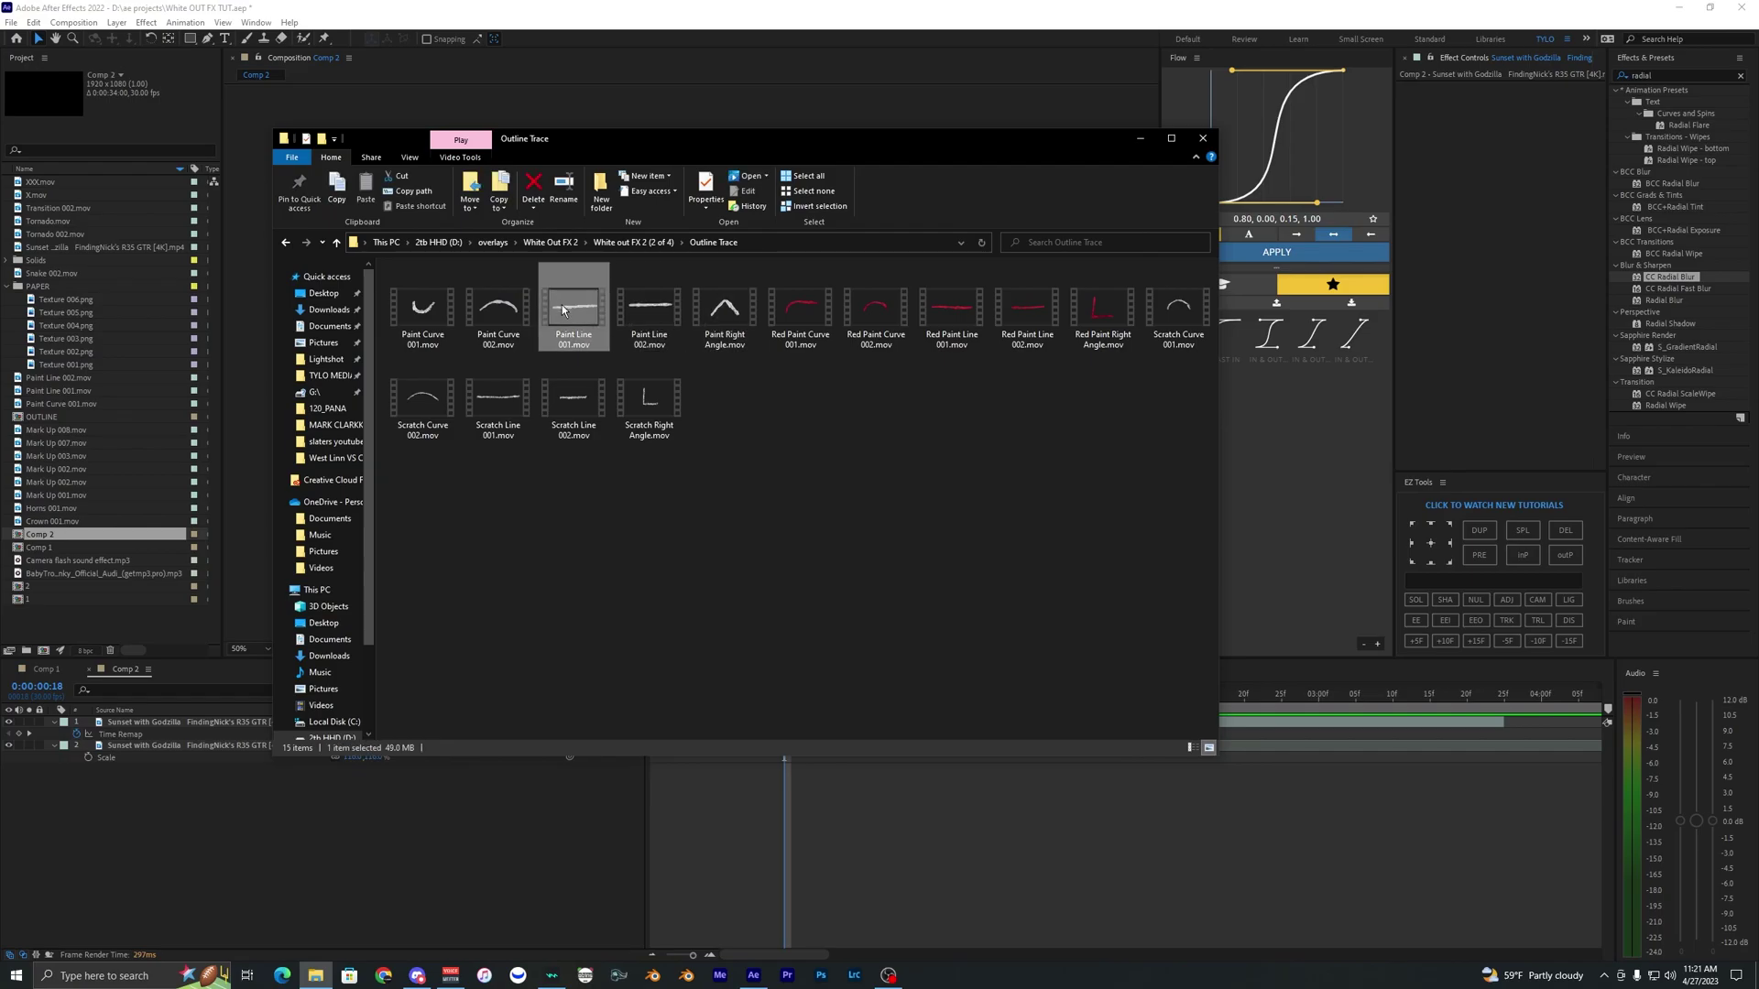
pyautogui.moveTo(577, 304)
pyautogui.mouseDown()
pyautogui.moveTo(117, 581)
pyautogui.moveTo(110, 568)
pyautogui.mouseUp()
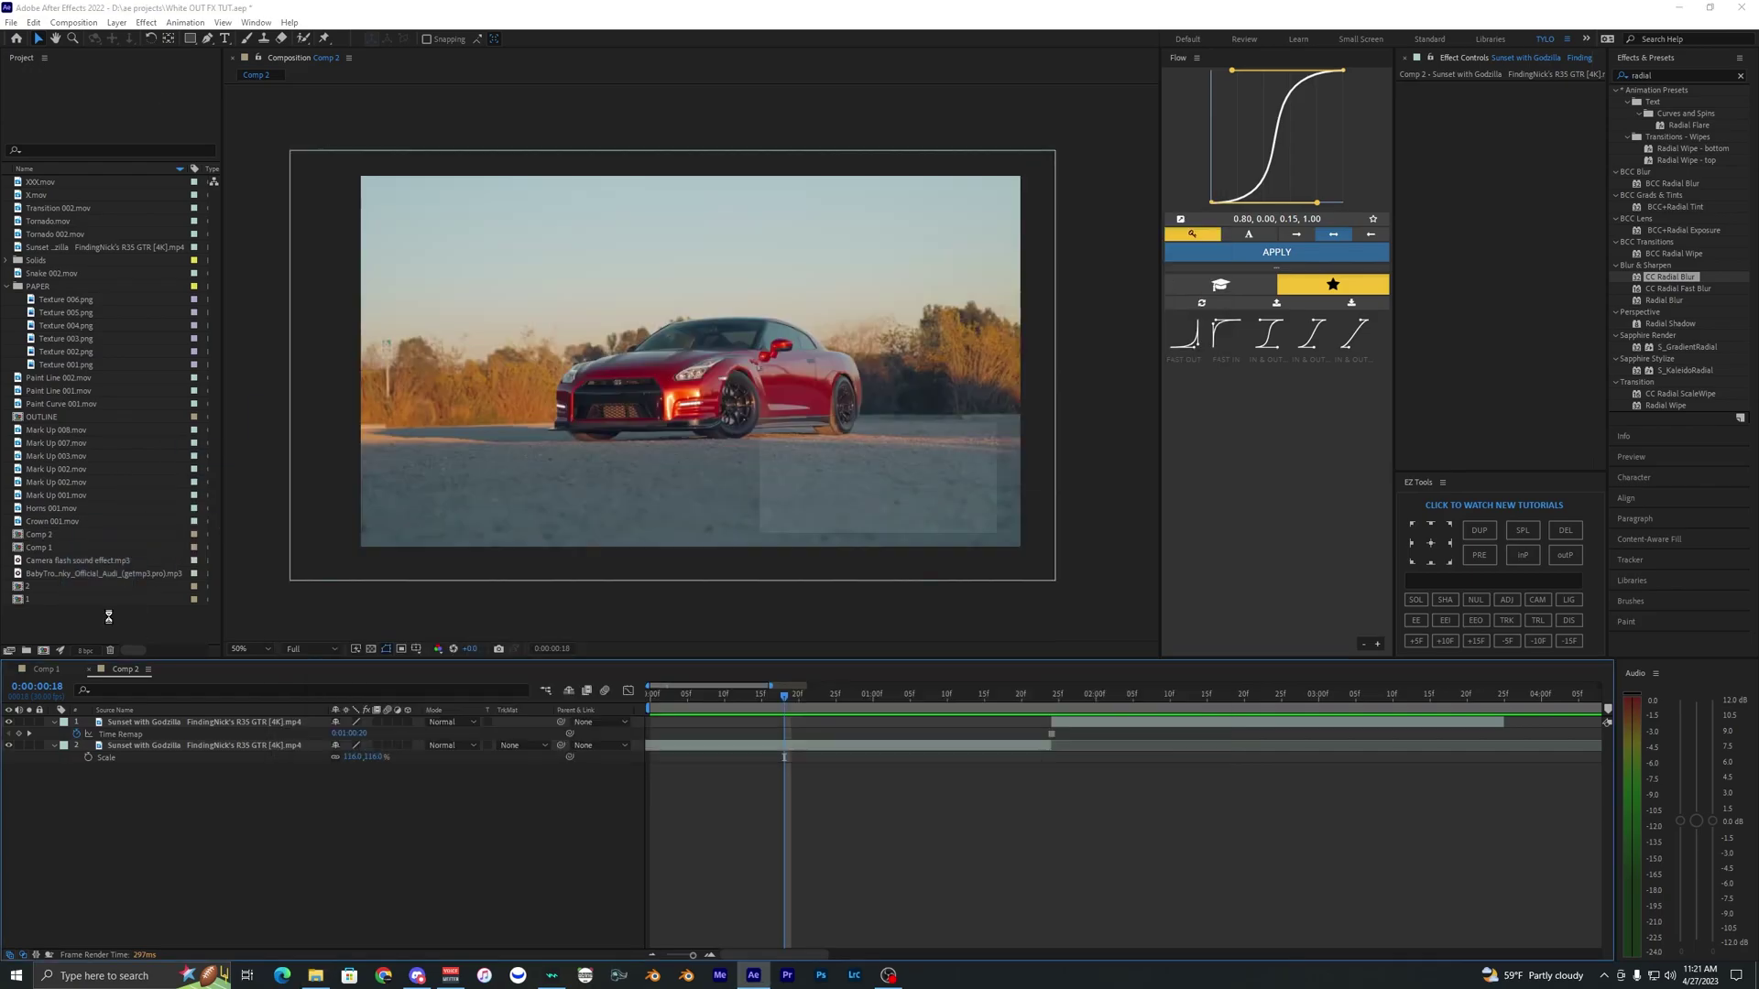
pyautogui.moveTo(59, 390); pyautogui.dragTo(1052, 724)
pyautogui.moveTo(1100, 850)
pyautogui.mouseDown()
pyautogui.moveTo(764, 852)
pyautogui.moveTo(828, 813)
pyautogui.mouseUp()
pyautogui.click(716, 702)
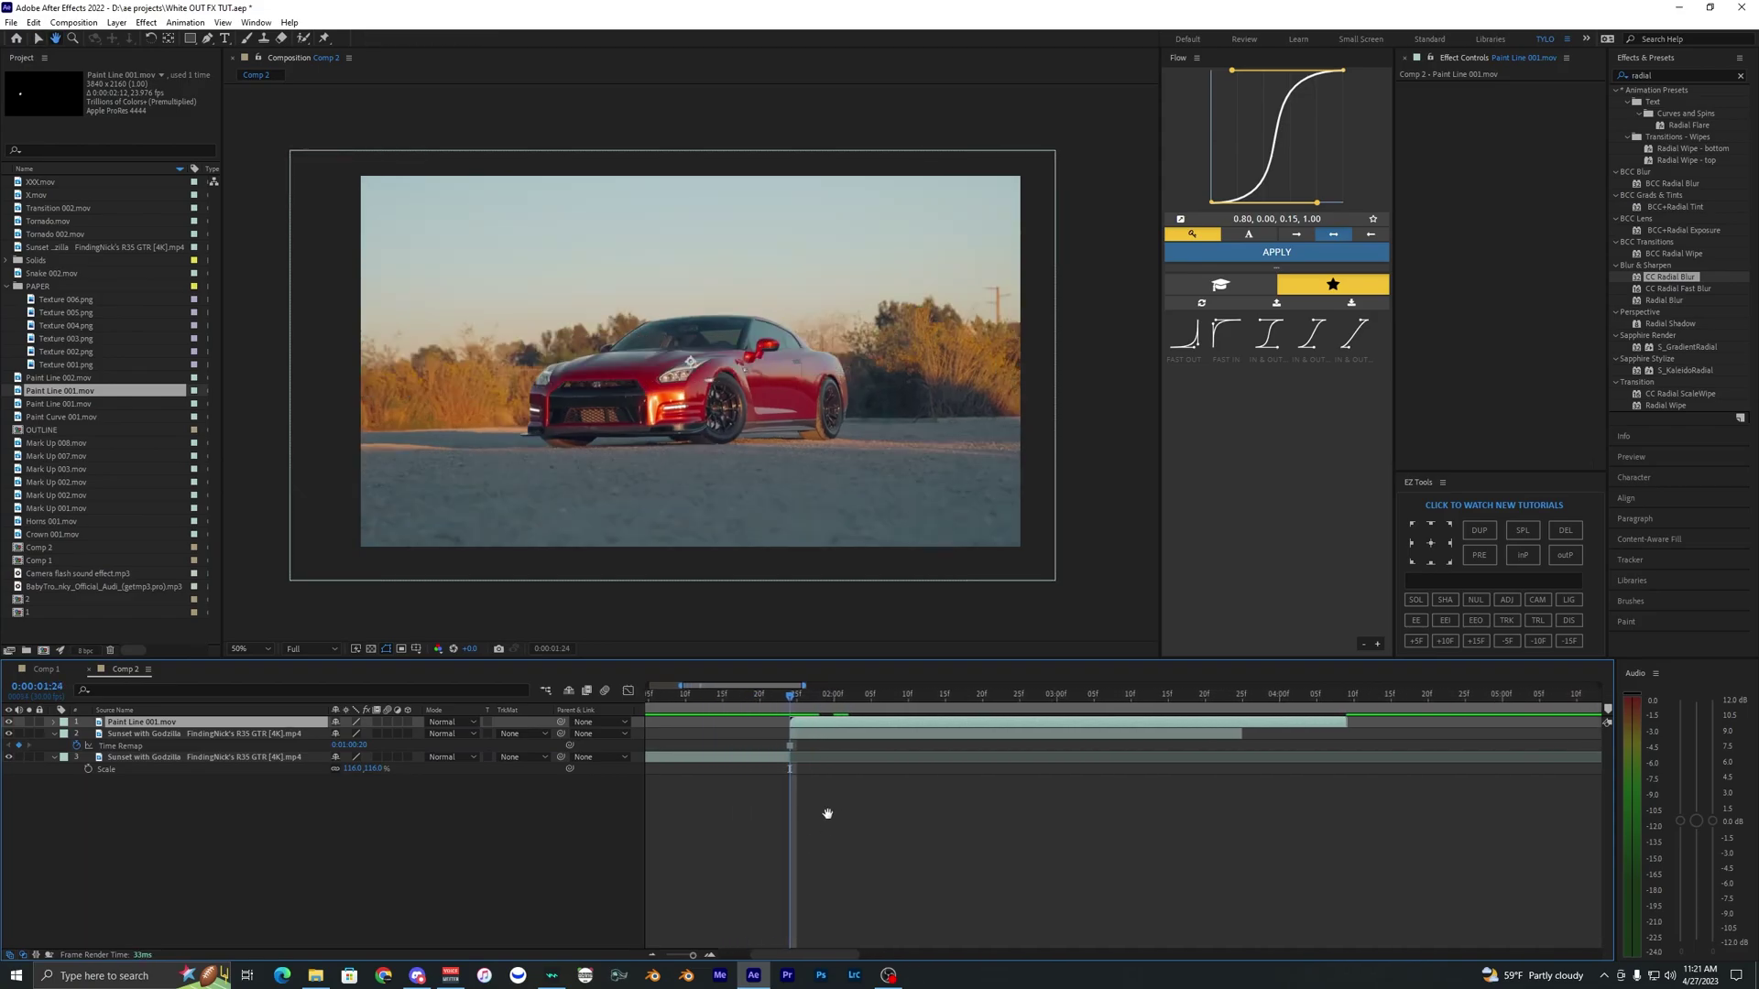
pyautogui.moveTo(836, 703)
pyautogui.mouseDown()
pyautogui.moveTo(802, 700)
pyautogui.moveTo(1035, 678)
pyautogui.mouseUp()
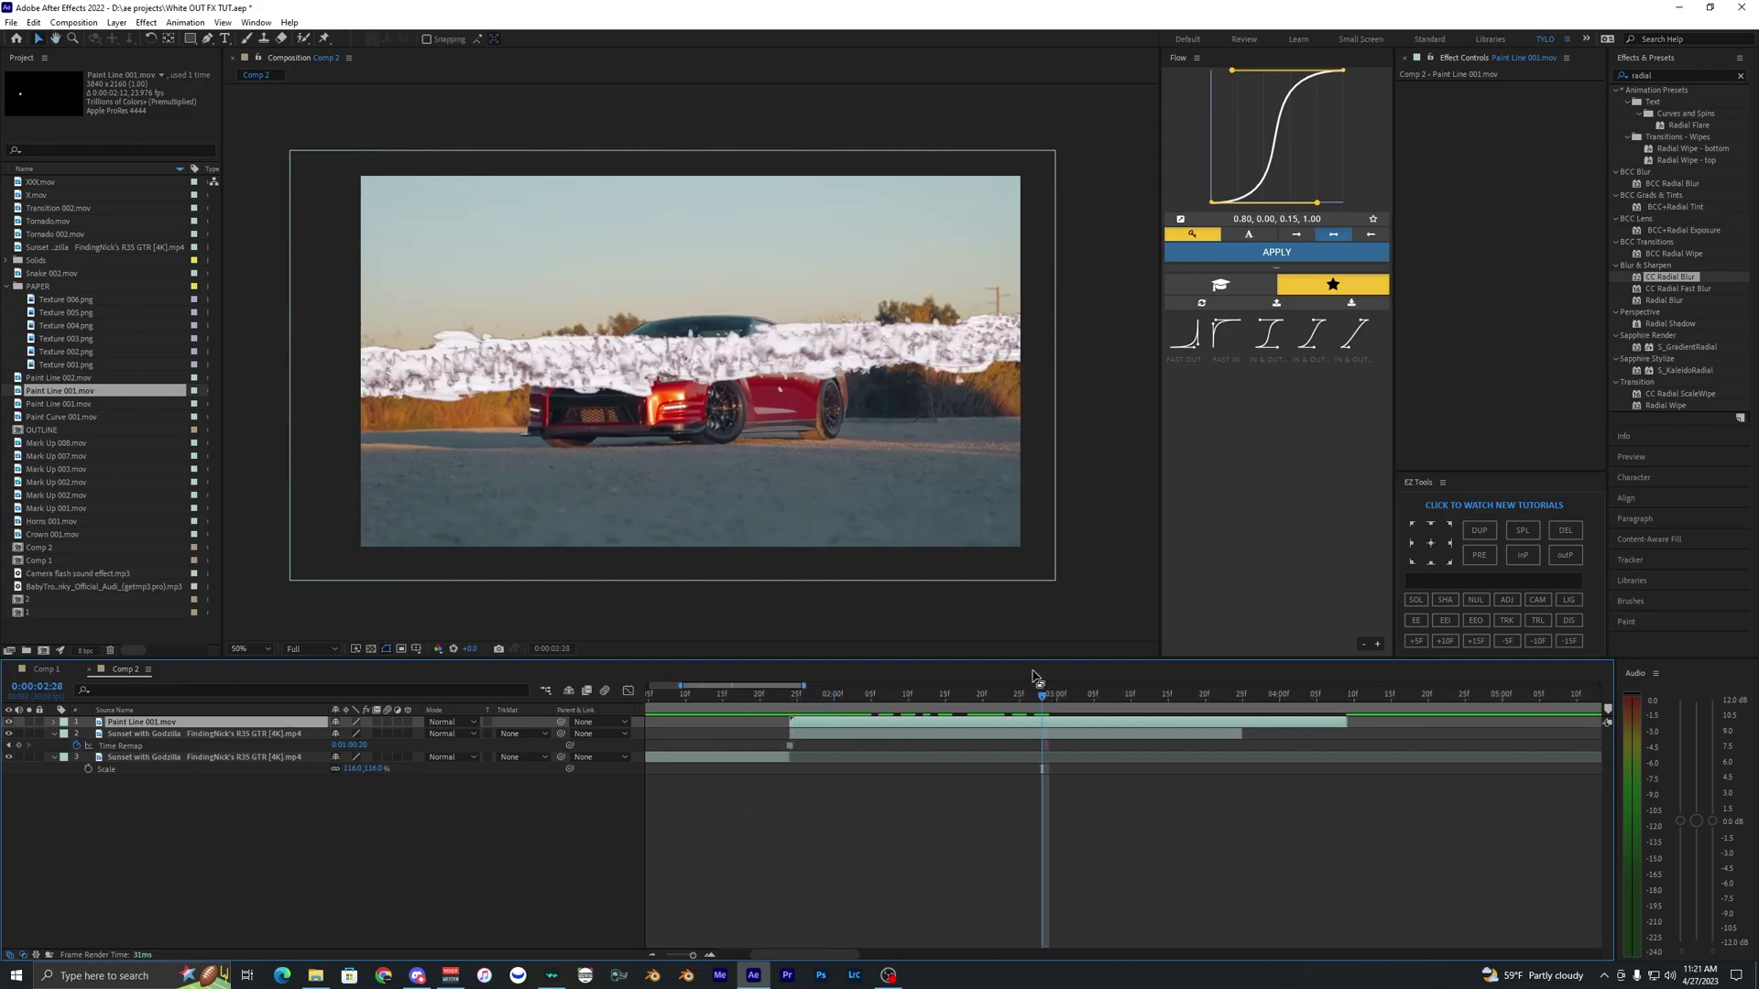
# Scale the Paint Line 001 layer to 38% and position it along the ground beneath the car.
pyautogui.press('s')
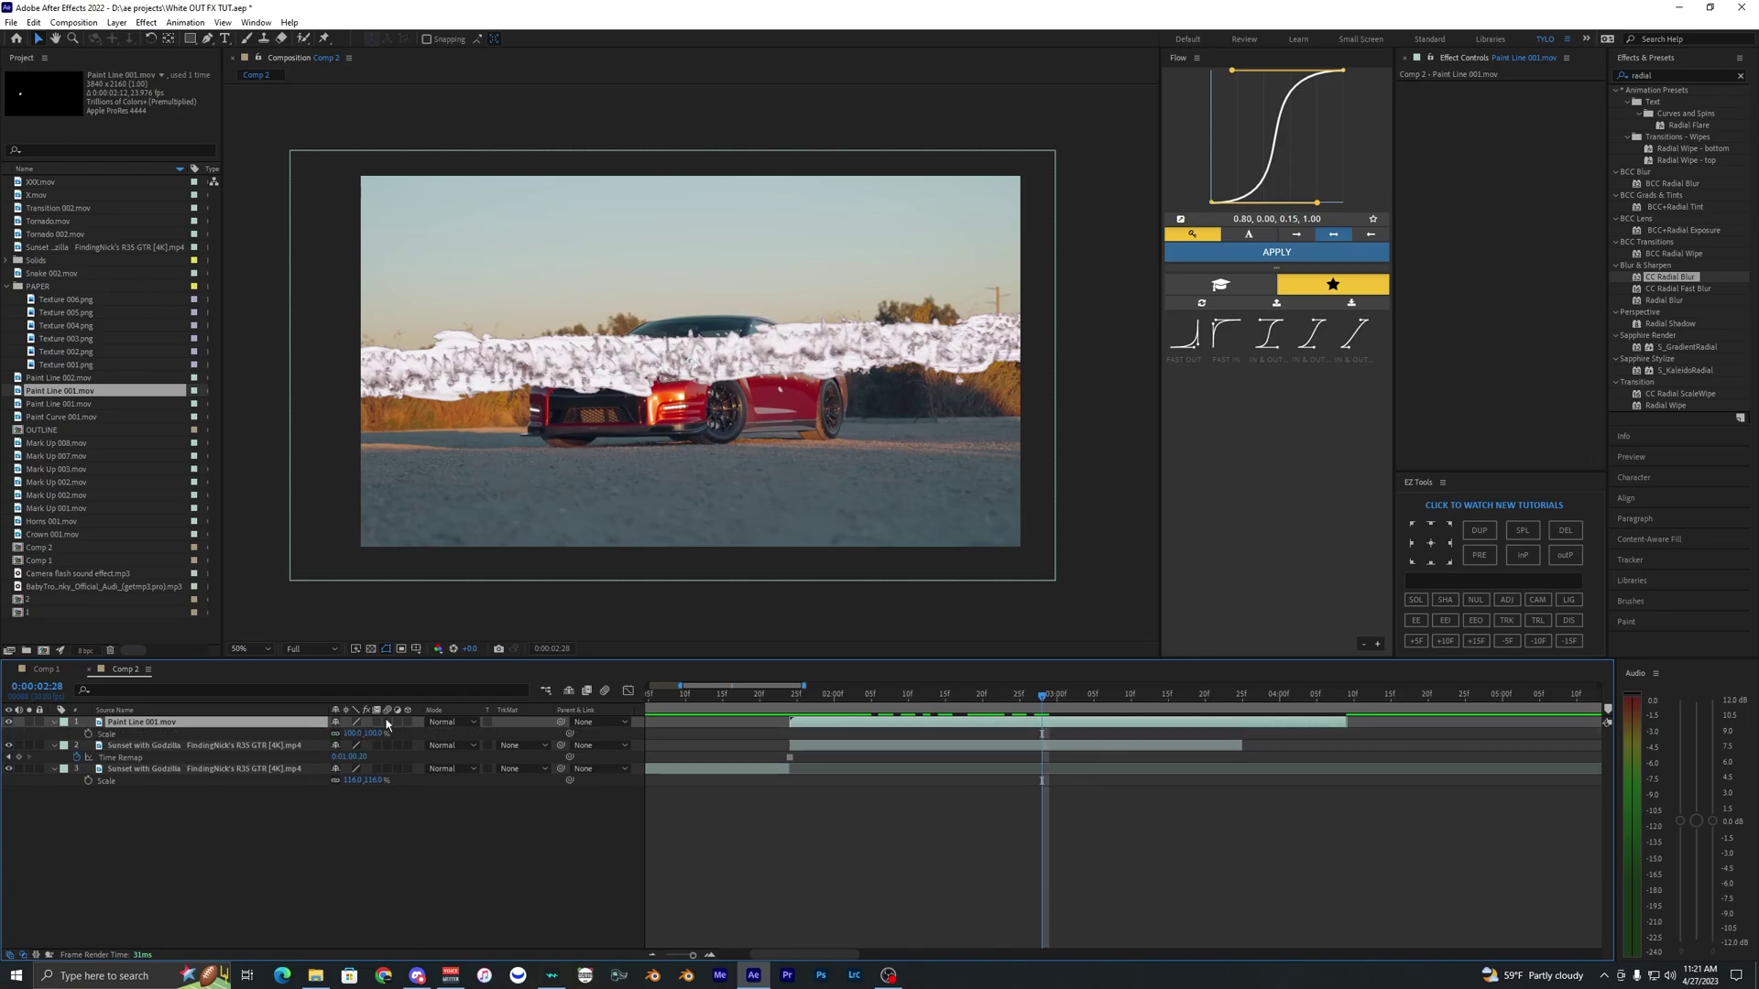
pyautogui.moveTo(348, 733); pyautogui.dragTo(292, 733)
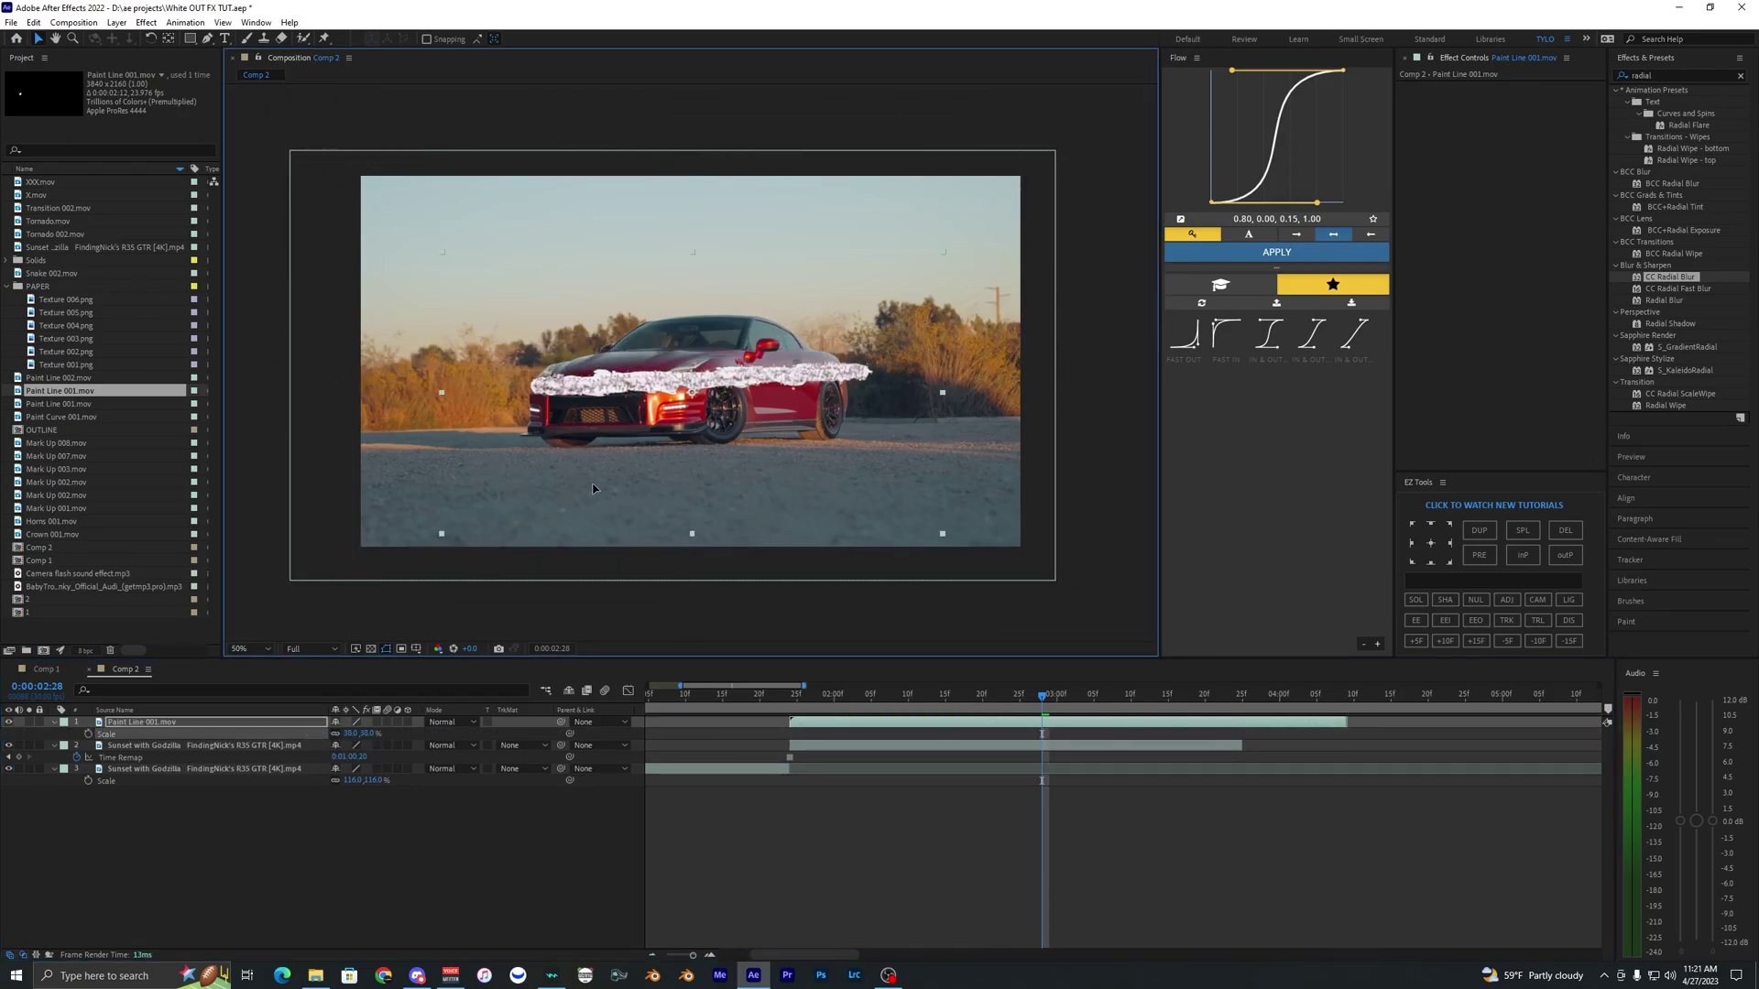
pyautogui.moveTo(601, 429)
pyautogui.mouseDown()
pyautogui.moveTo(604, 495)
pyautogui.moveTo(585, 502)
pyautogui.mouseUp()
pyautogui.moveTo(834, 694); pyautogui.dragTo(902, 699)
pyautogui.moveTo(689, 454); pyautogui.dragTo(688, 455)
pyautogui.moveTo(903, 708); pyautogui.dragTo(958, 708)
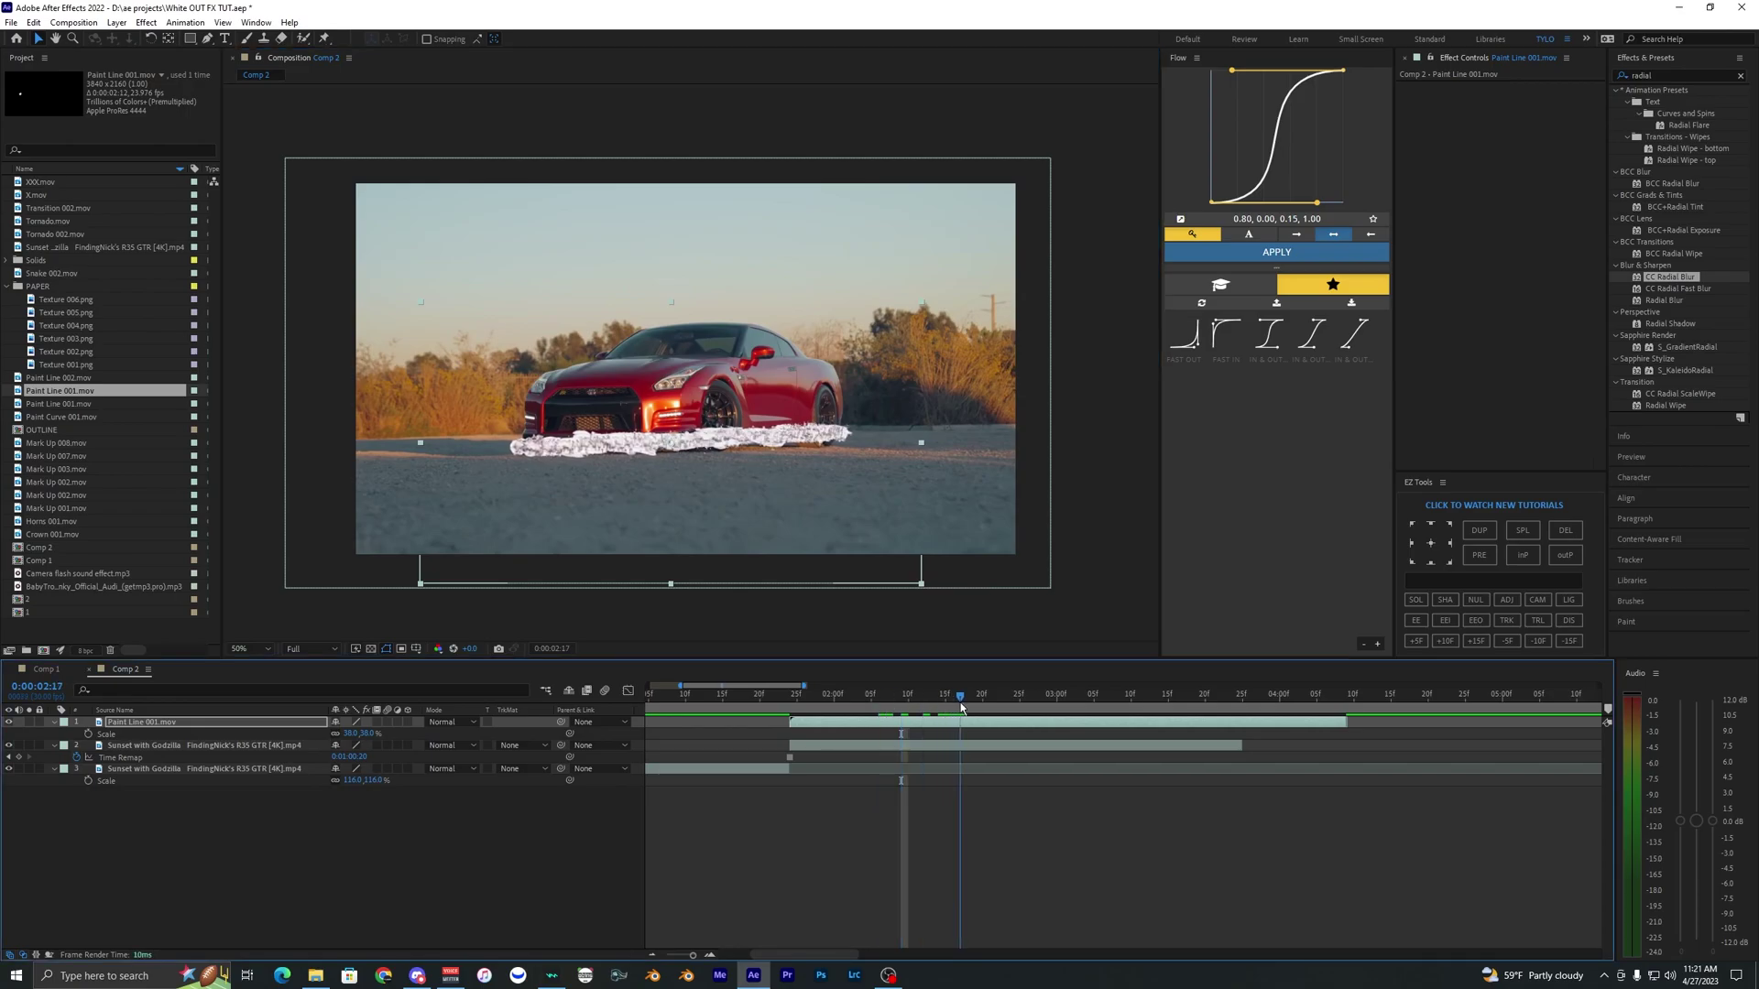
# Duplicate the Paint Line 001 layer, rotate the copy to -117° and place it along the rear of the car.
pyautogui.click(910, 731)
pyautogui.click(906, 721)
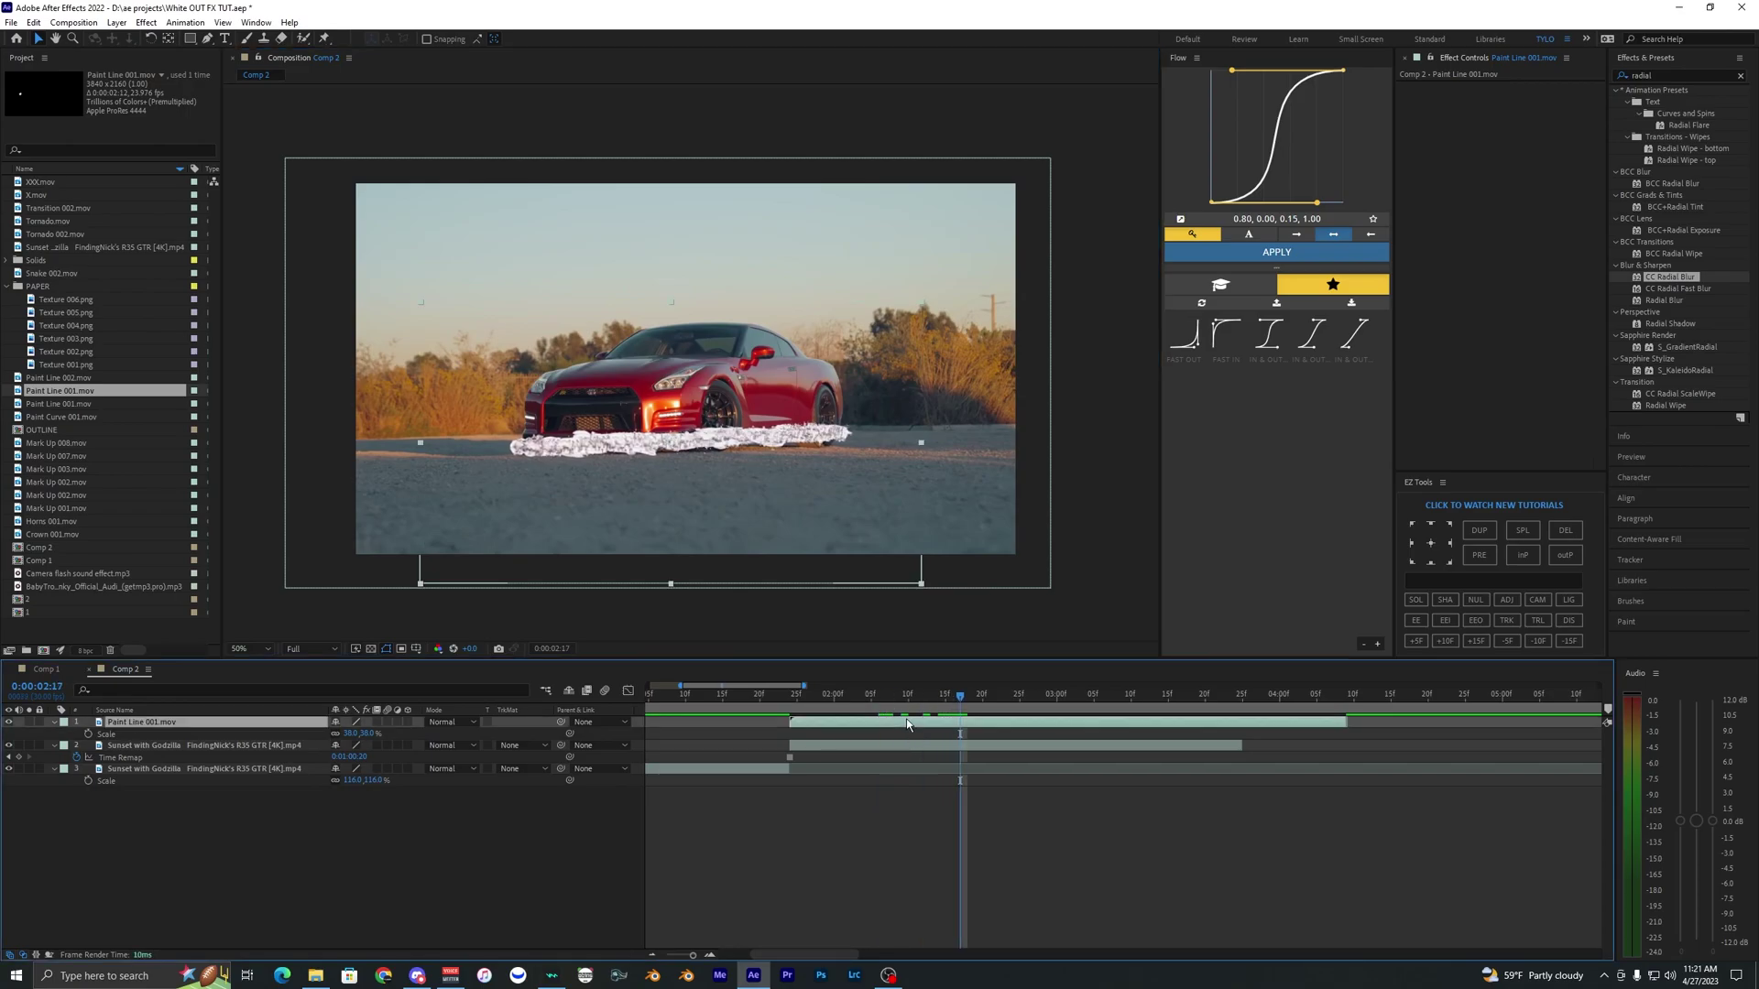
pyautogui.hotkey('ctrl', 'd')
pyautogui.moveTo(705, 463)
pyautogui.mouseDown()
pyautogui.moveTo(991, 456)
pyautogui.moveTo(1006, 471)
pyautogui.mouseUp()
pyautogui.press('r')
pyautogui.moveTo(352, 735); pyautogui.dragTo(344, 735)
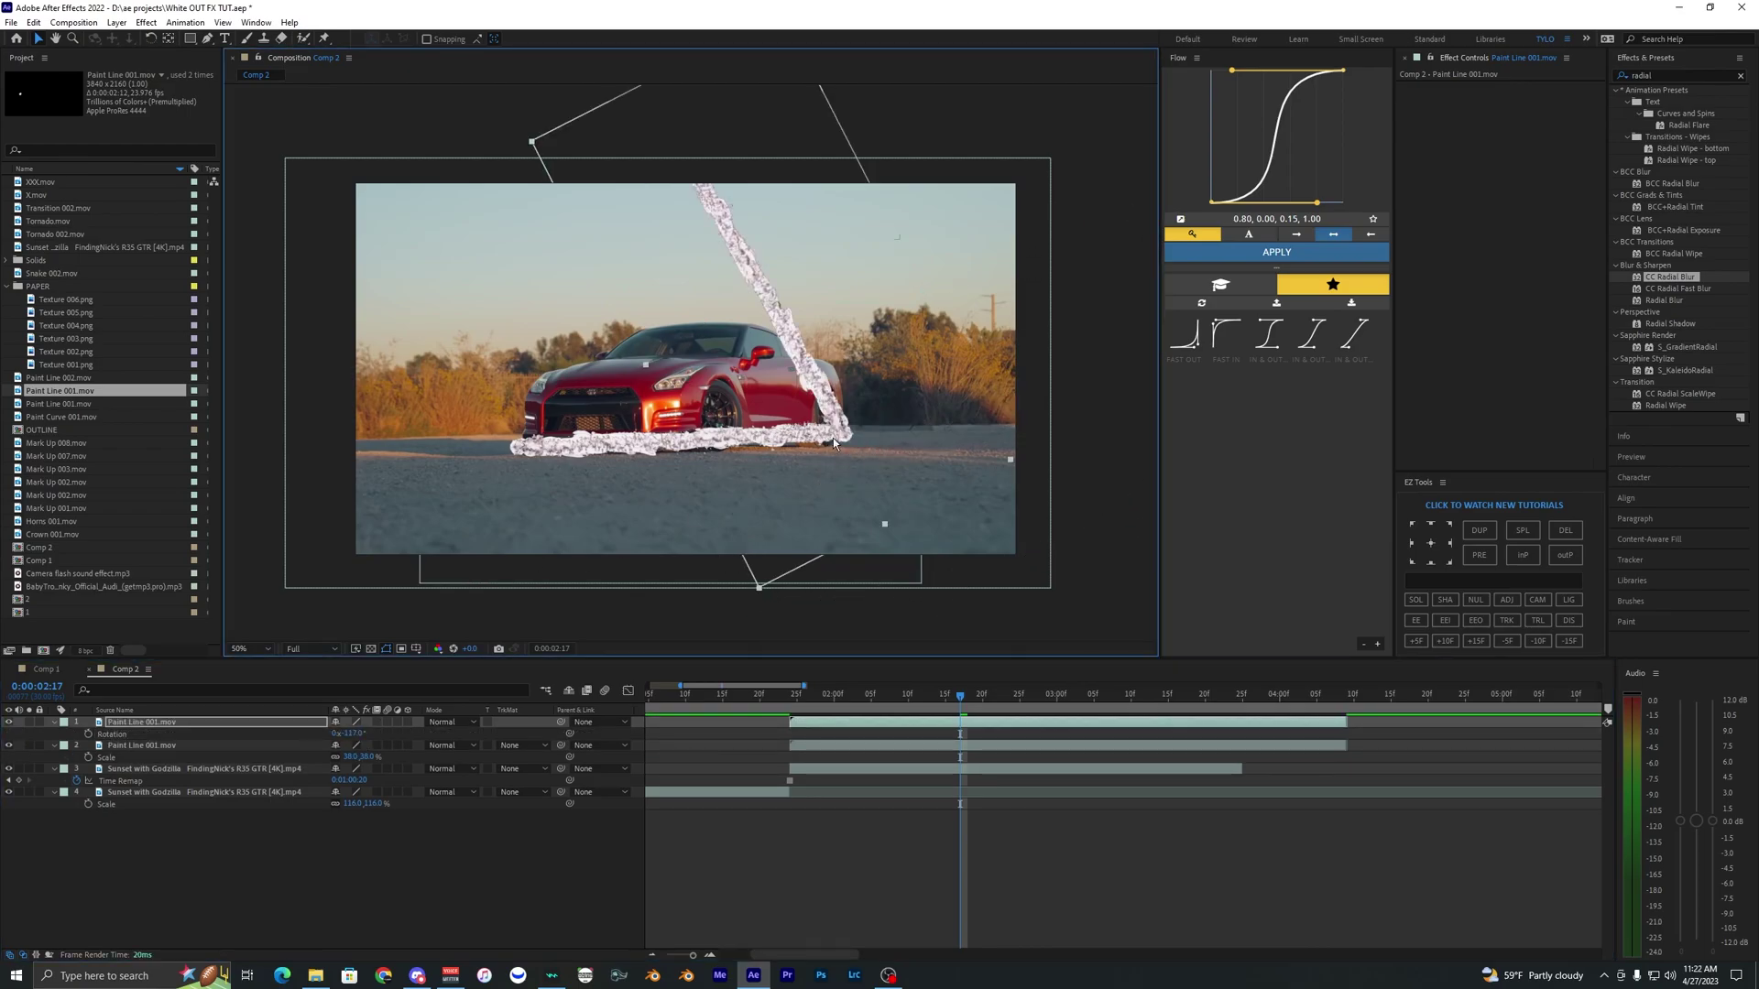
pyautogui.moveTo(838, 438)
pyautogui.mouseDown()
pyautogui.moveTo(859, 431)
pyautogui.moveTo(836, 435)
pyautogui.mouseUp()
pyautogui.press('space')
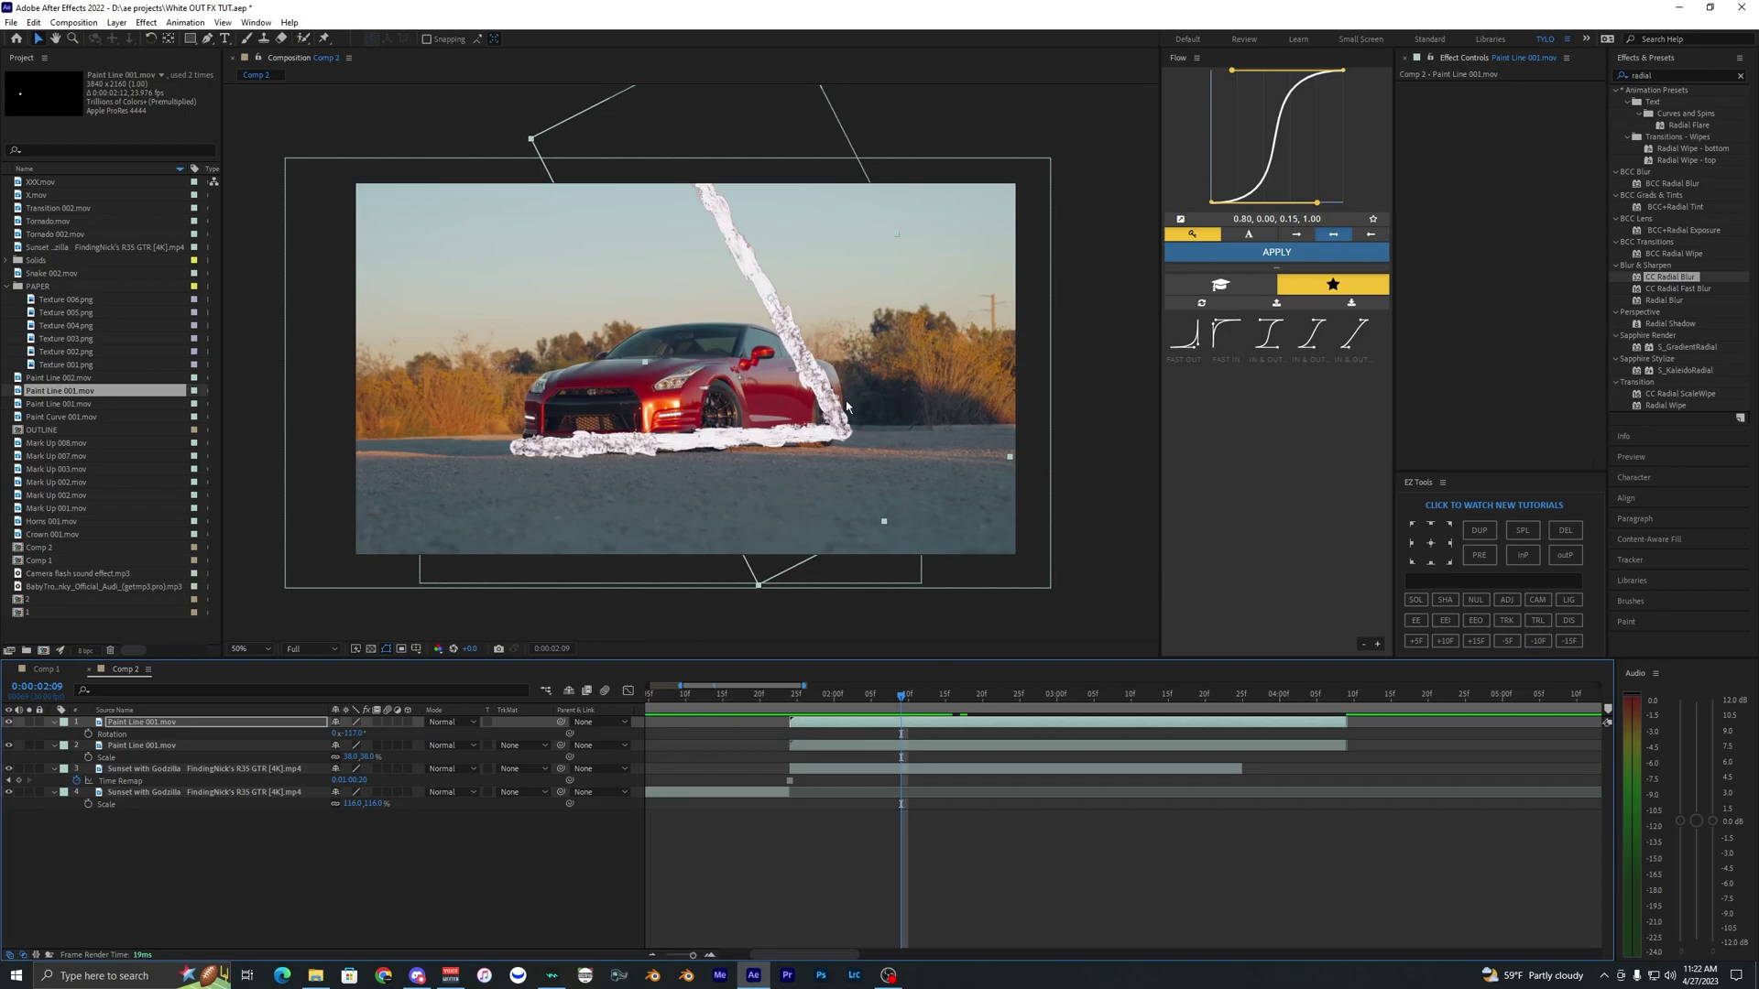
pyautogui.moveTo(902, 697)
pyautogui.mouseDown()
pyautogui.moveTo(974, 696)
pyautogui.moveTo(902, 702)
pyautogui.mouseUp()
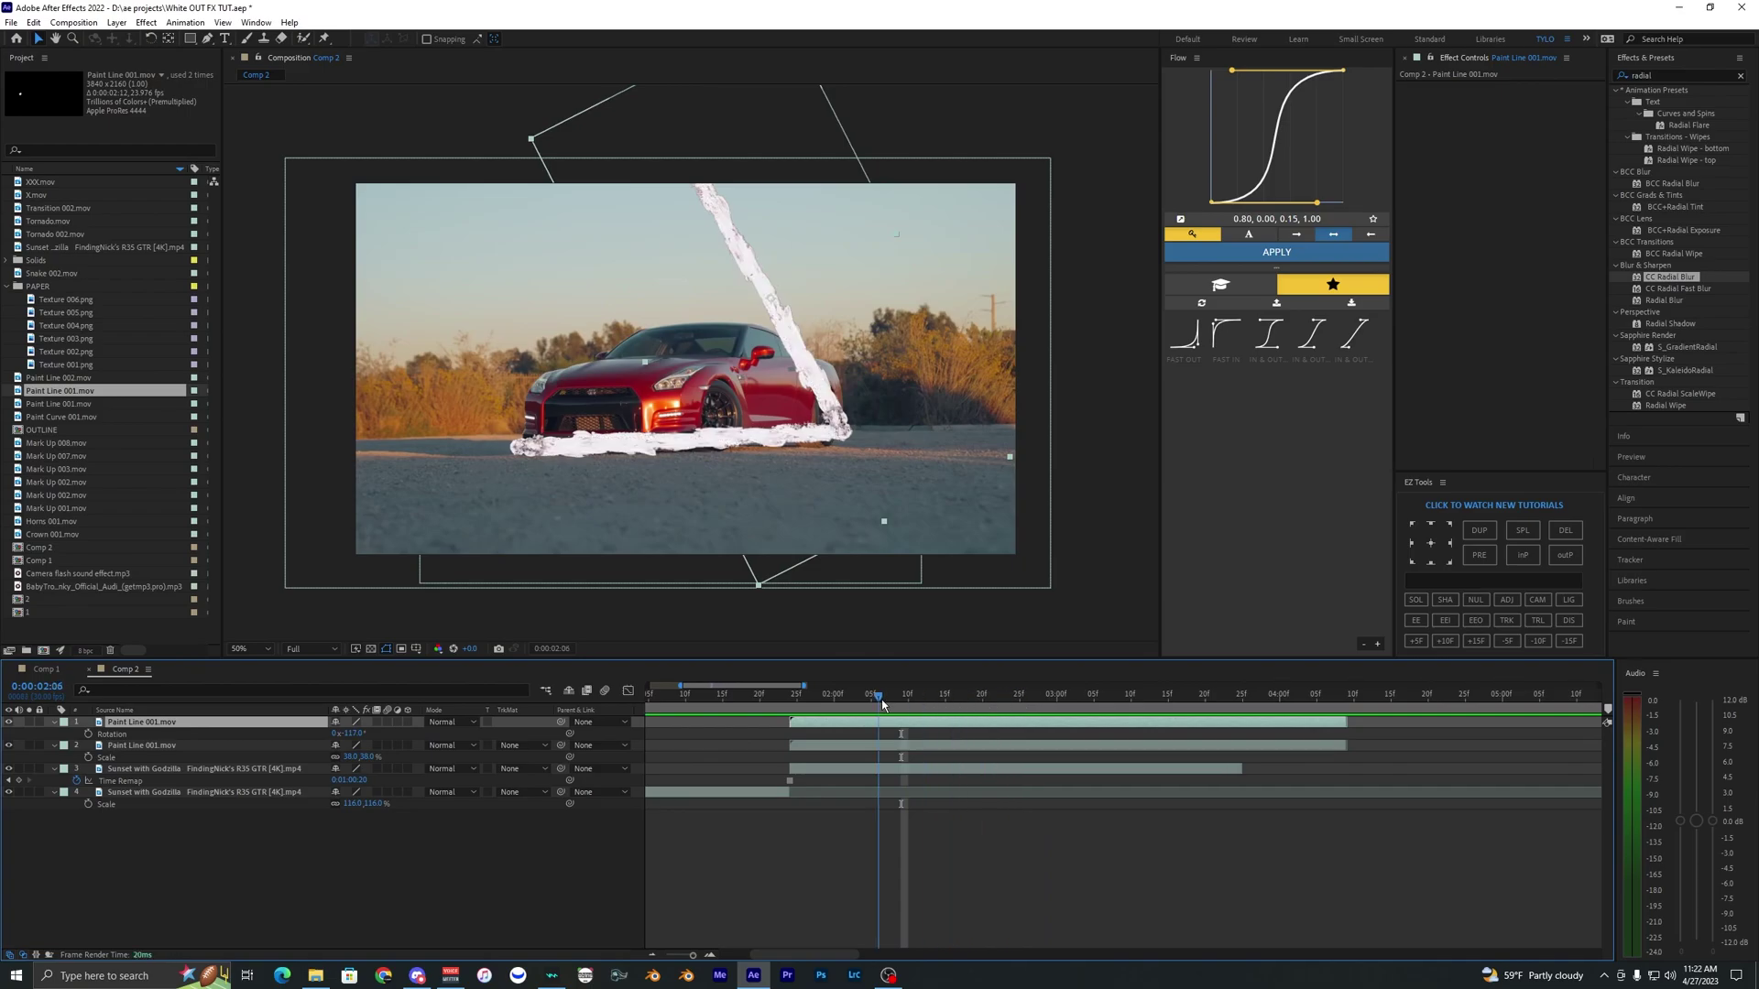
# Duplicate the rear paint line, rotate the copy to about -210° and place it diagonally over the car's hood.
pyautogui.hotkey('ctrl', 'd')
pyautogui.moveTo(774, 316); pyautogui.dragTo(641, 329)
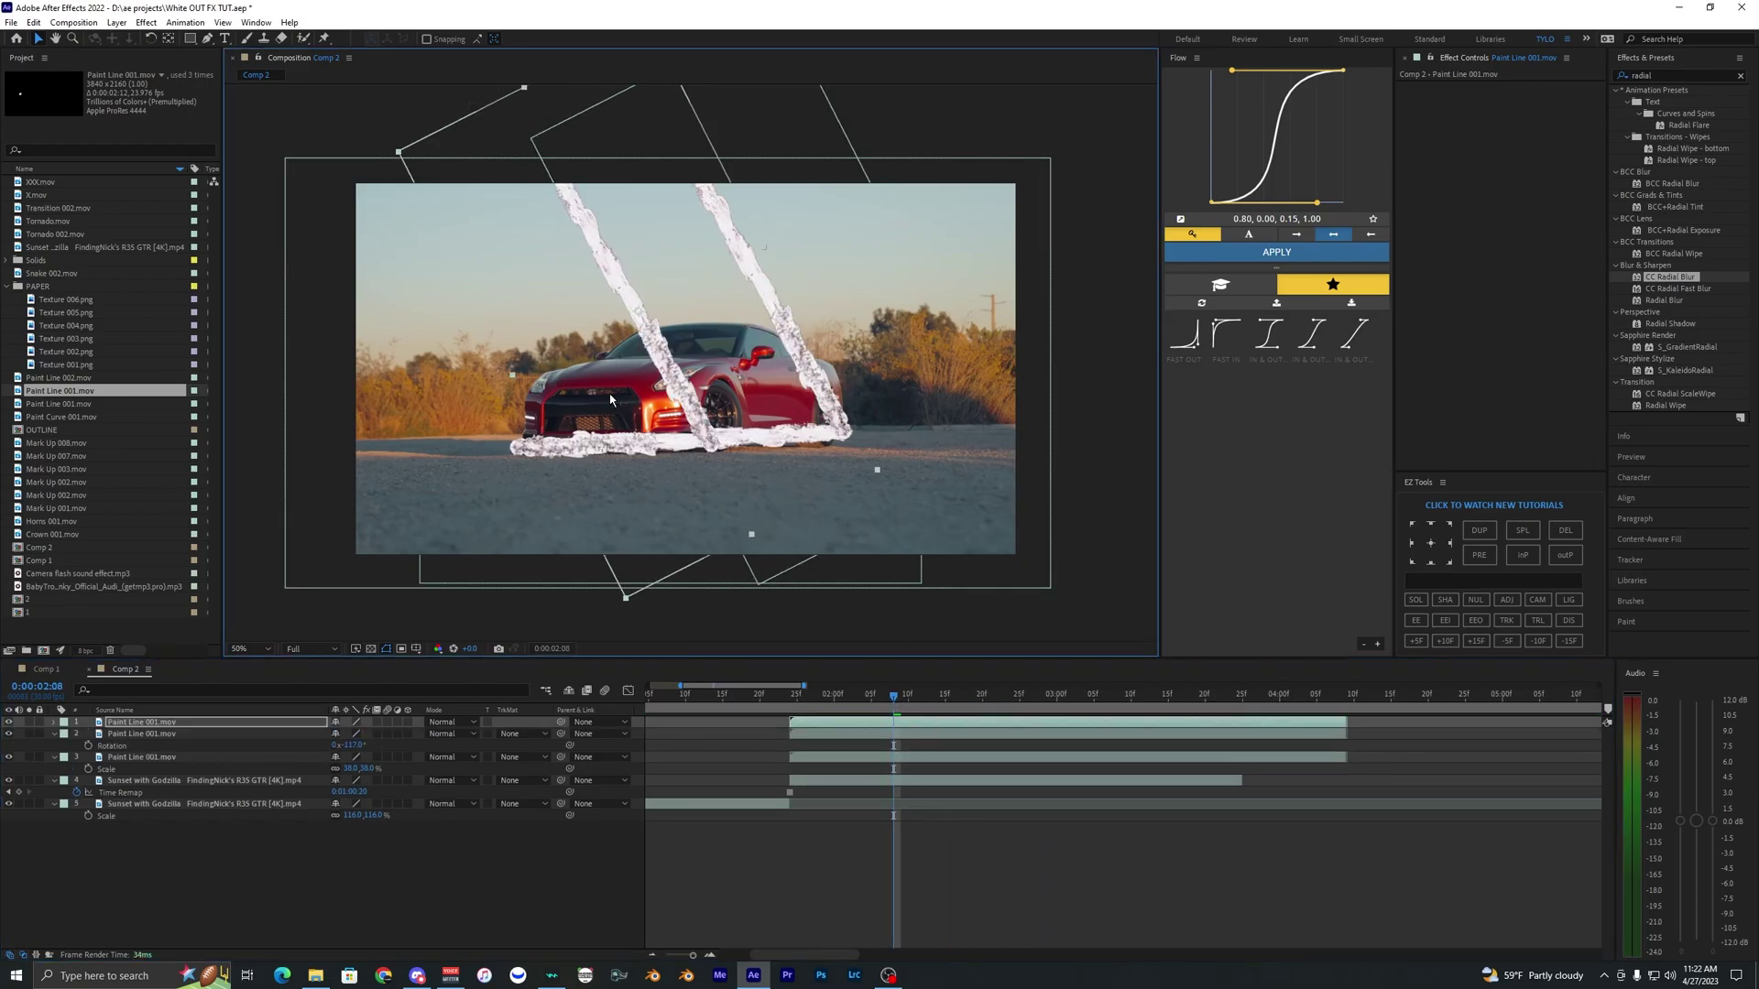
pyautogui.press('r')
pyautogui.moveTo(354, 733); pyautogui.dragTo(268, 733)
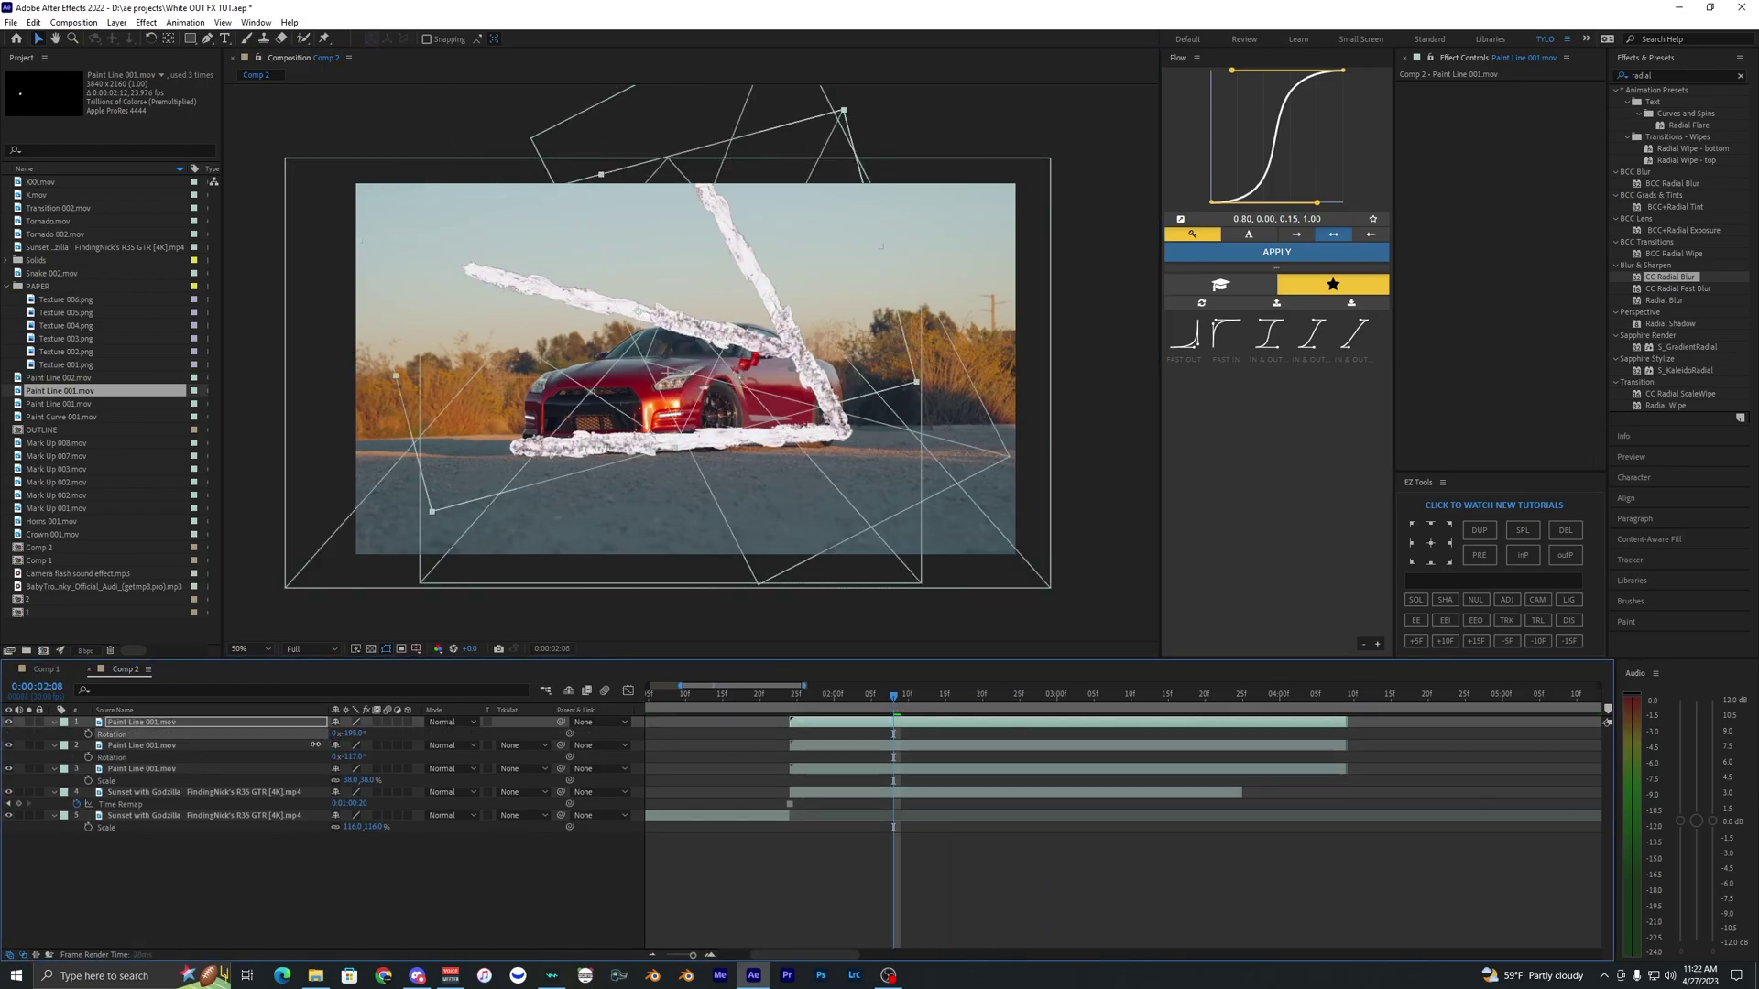
pyautogui.moveTo(633, 320); pyautogui.dragTo(577, 348)
pyautogui.click(941, 831)
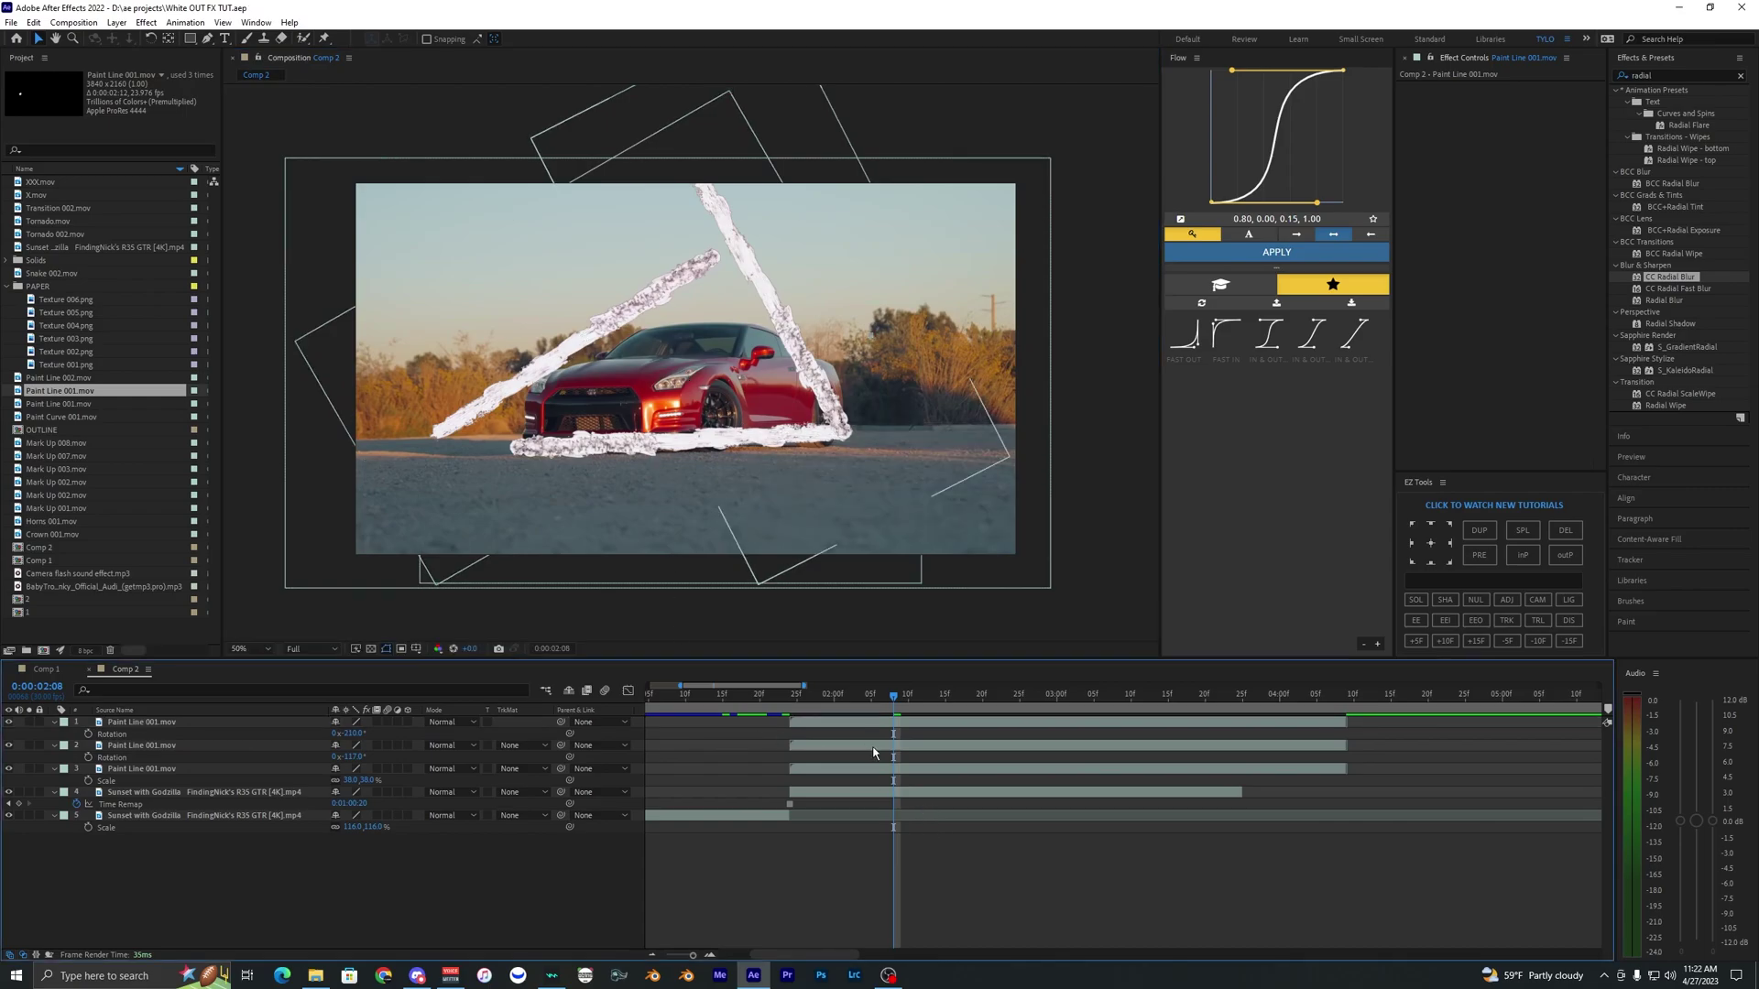
# Place Puppet pins along the ground paint line and bend it to follow the car's underside up to the rear wheel.
pyautogui.click(871, 721)
pyautogui.click(855, 769)
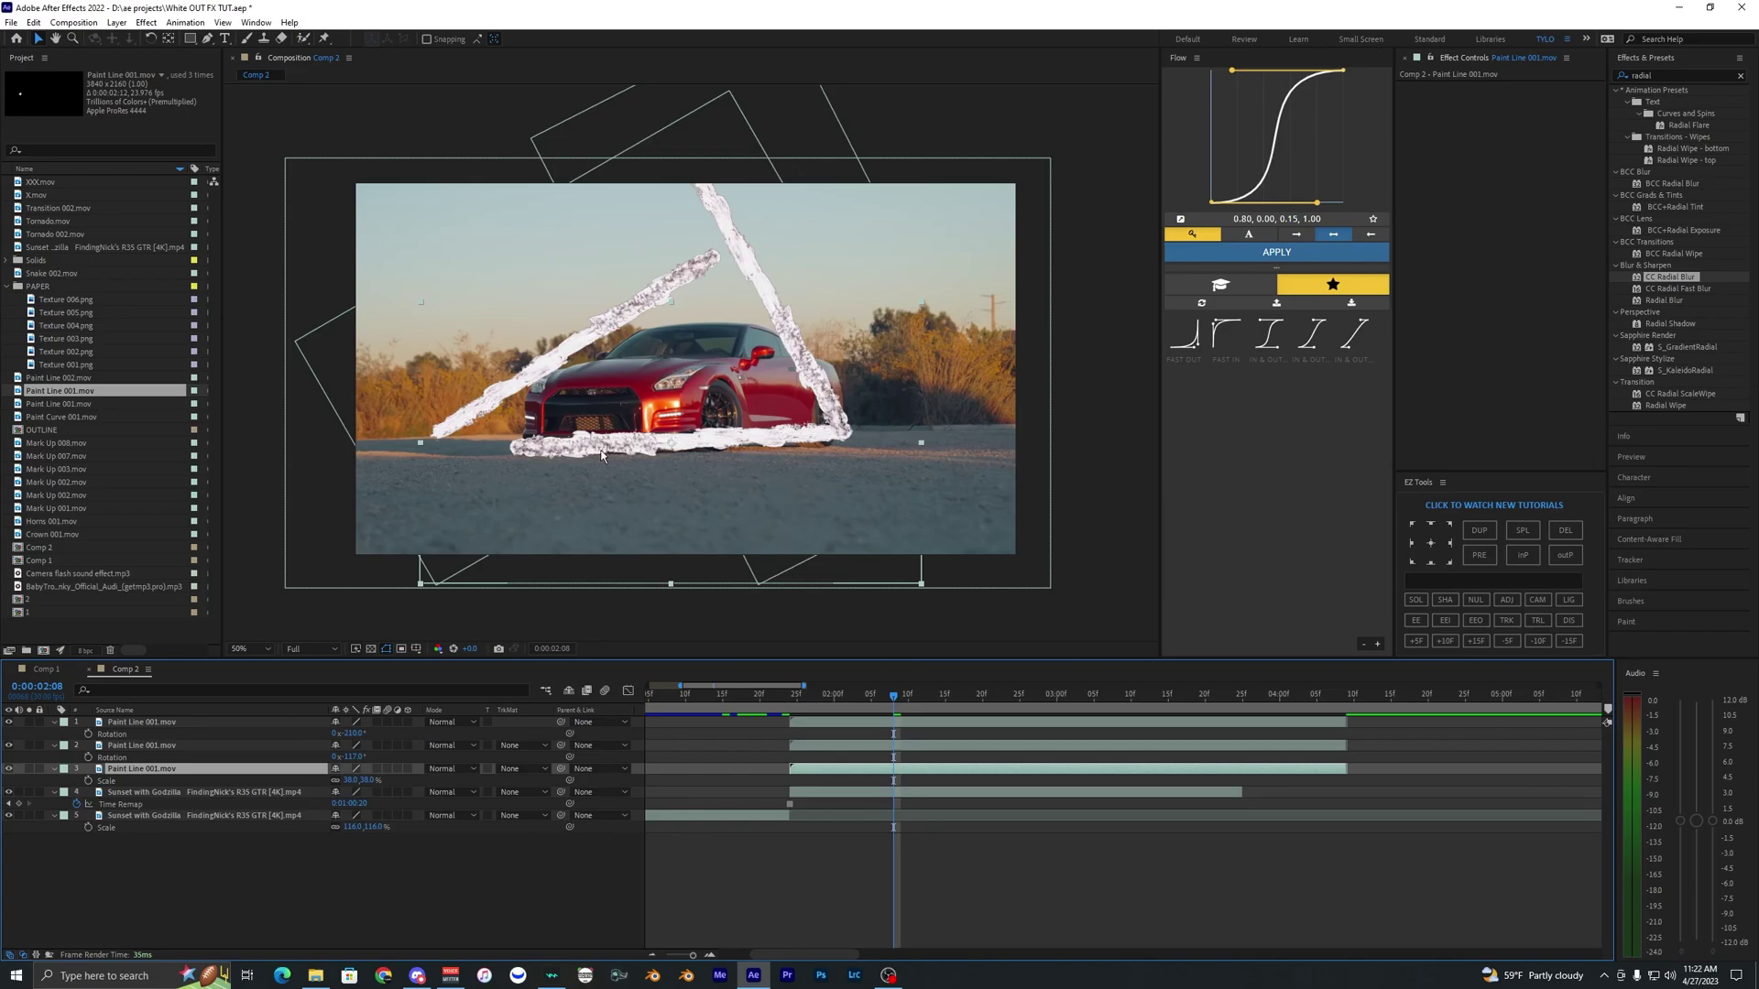
pyautogui.click(595, 450)
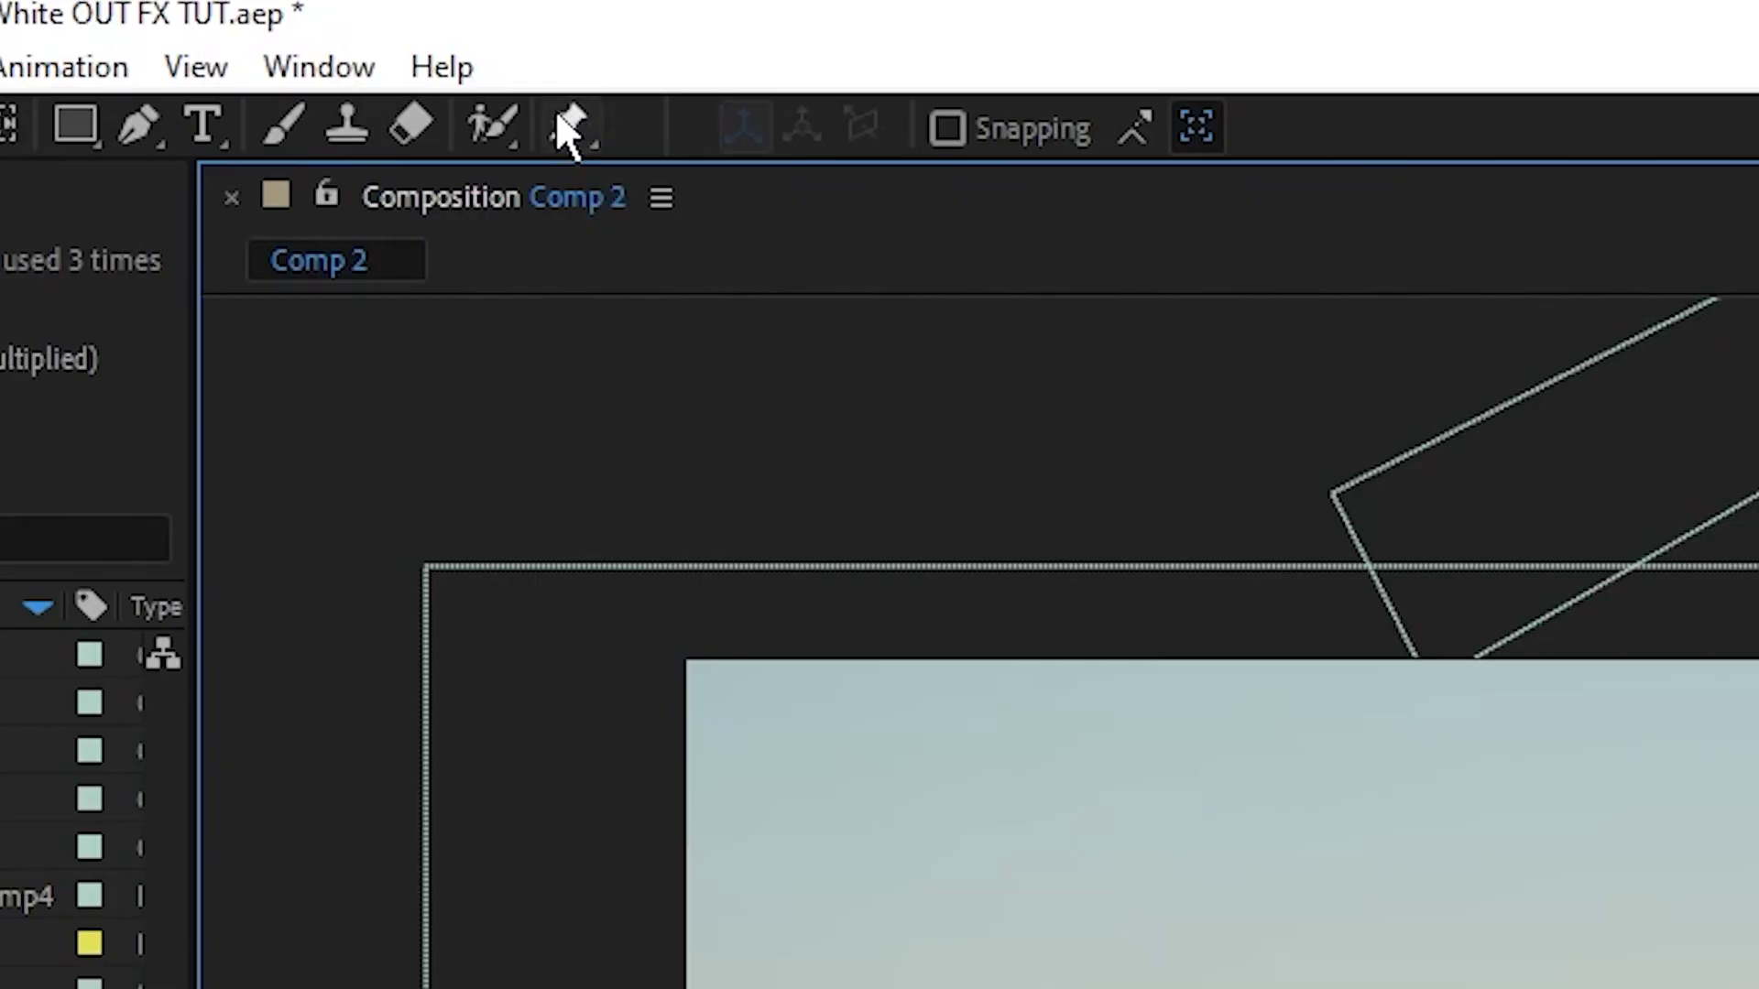
pyautogui.click(324, 39)
pyautogui.click(525, 444)
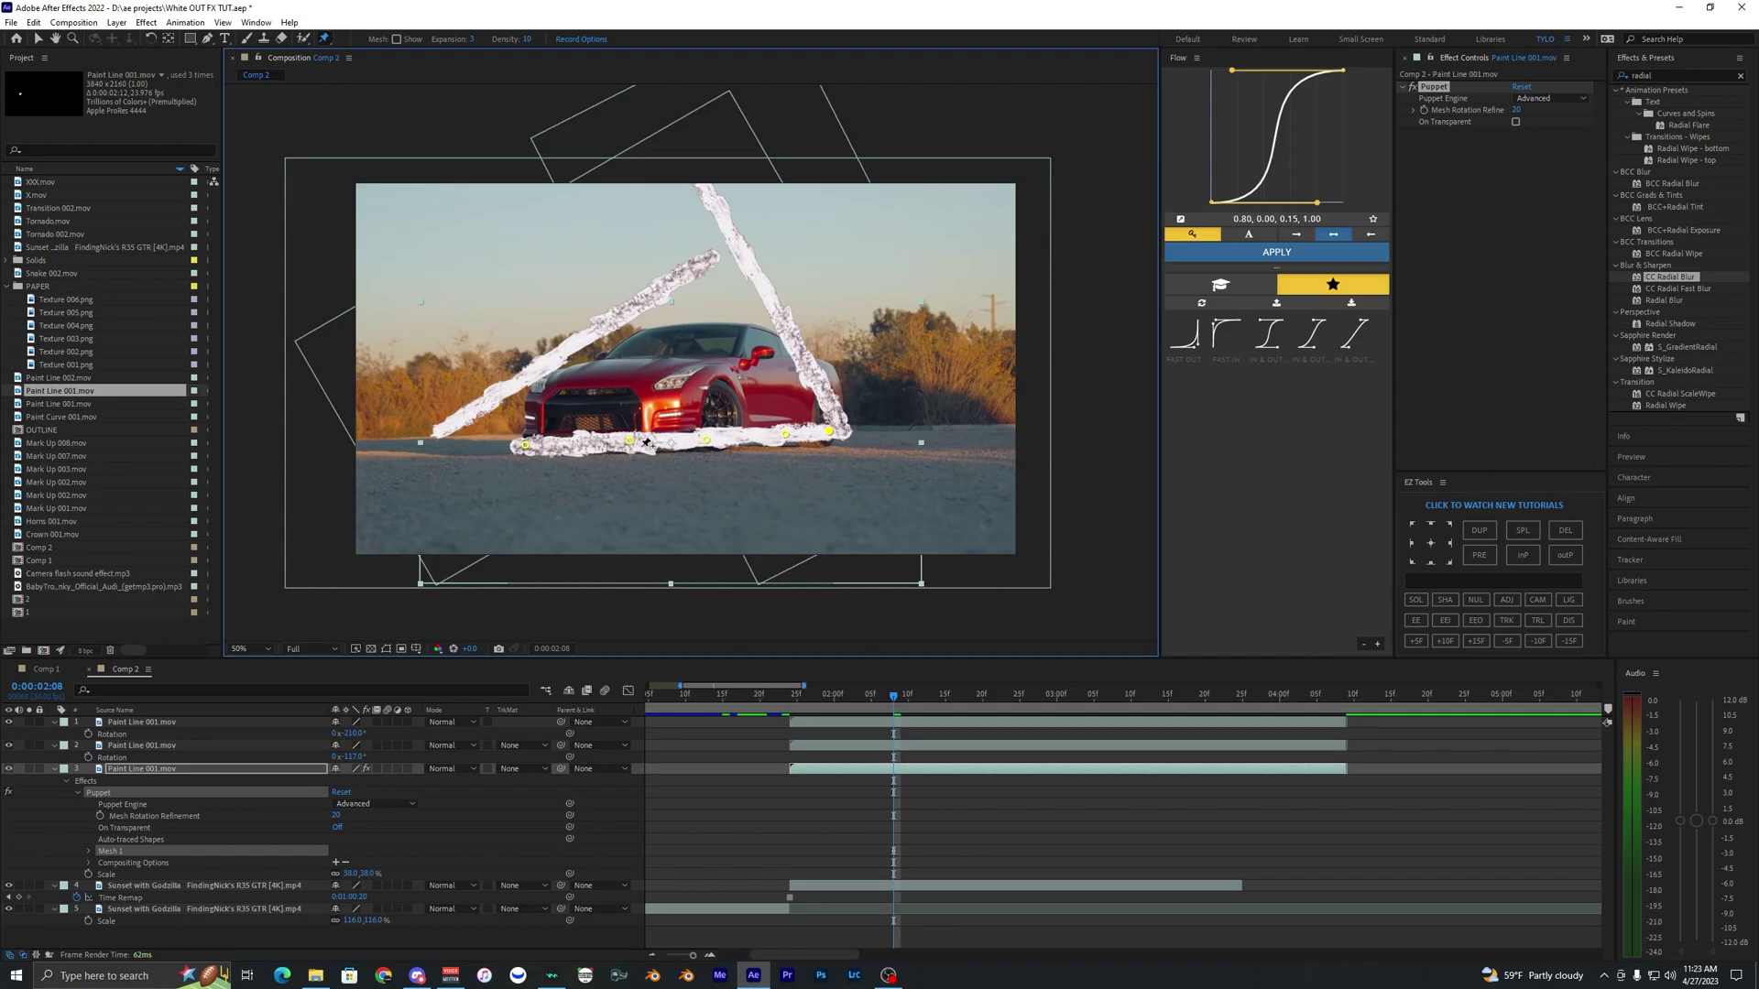
pyautogui.moveTo(642, 450)
pyautogui.mouseDown()
pyautogui.moveTo(630, 461)
pyautogui.moveTo(750, 453)
pyautogui.mouseUp()
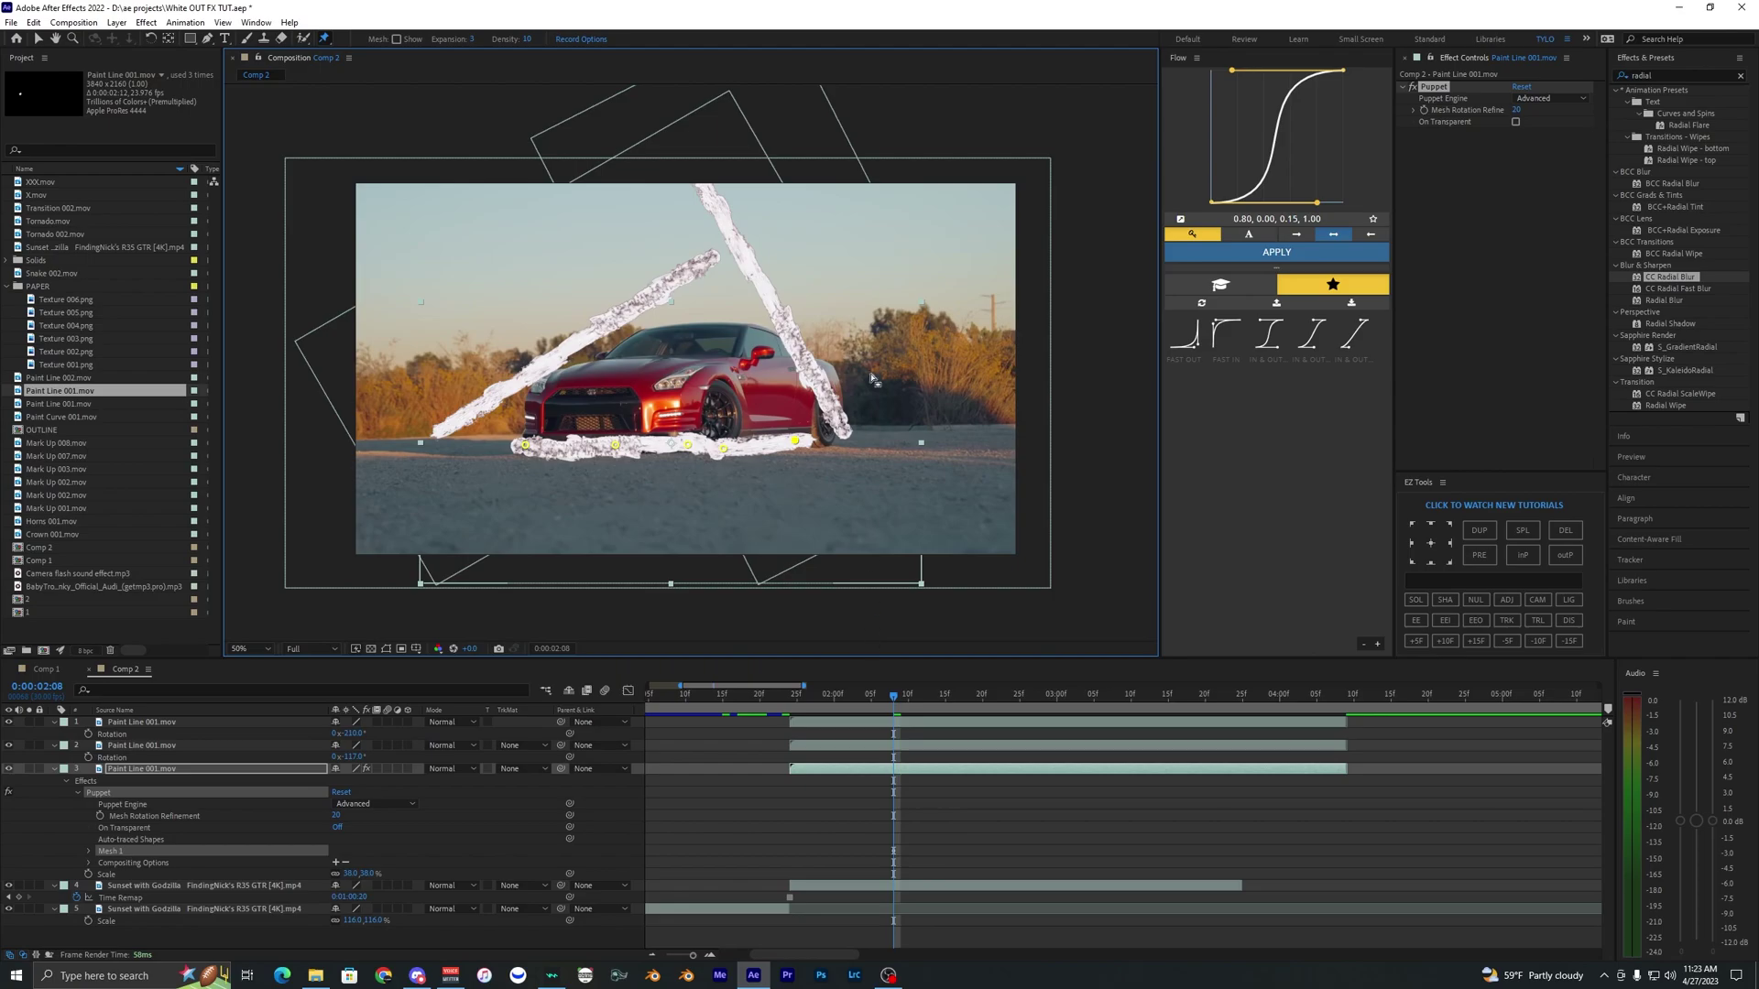
# Add Puppet pins to the rear paint line and bend it around the car's rear and over its roof.
pyautogui.click(894, 748)
pyautogui.click(844, 426)
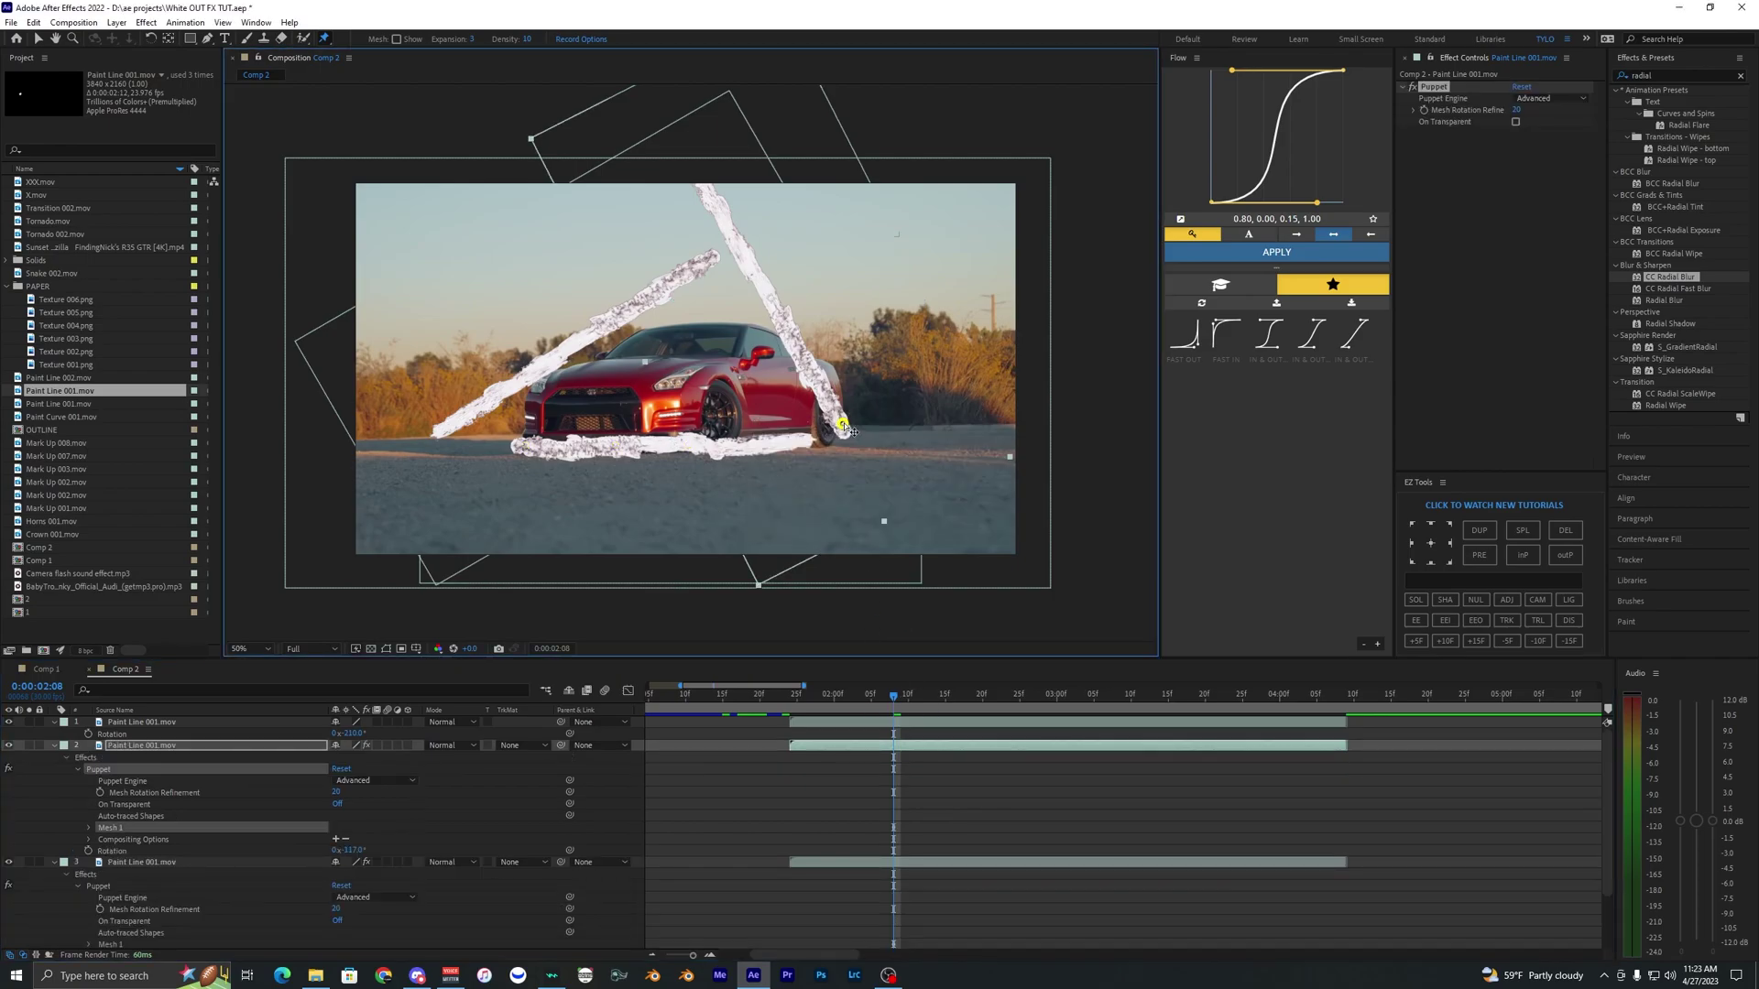
pyautogui.moveTo(843, 426)
pyautogui.mouseDown()
pyautogui.moveTo(828, 442)
pyautogui.moveTo(852, 375)
pyautogui.moveTo(719, 298)
pyautogui.moveTo(723, 311)
pyautogui.mouseUp()
pyautogui.click(809, 409)
# Add Puppet pins to the diagonal paint line and bend it around the hood and front bumper to close the outline.
pyautogui.click(693, 279)
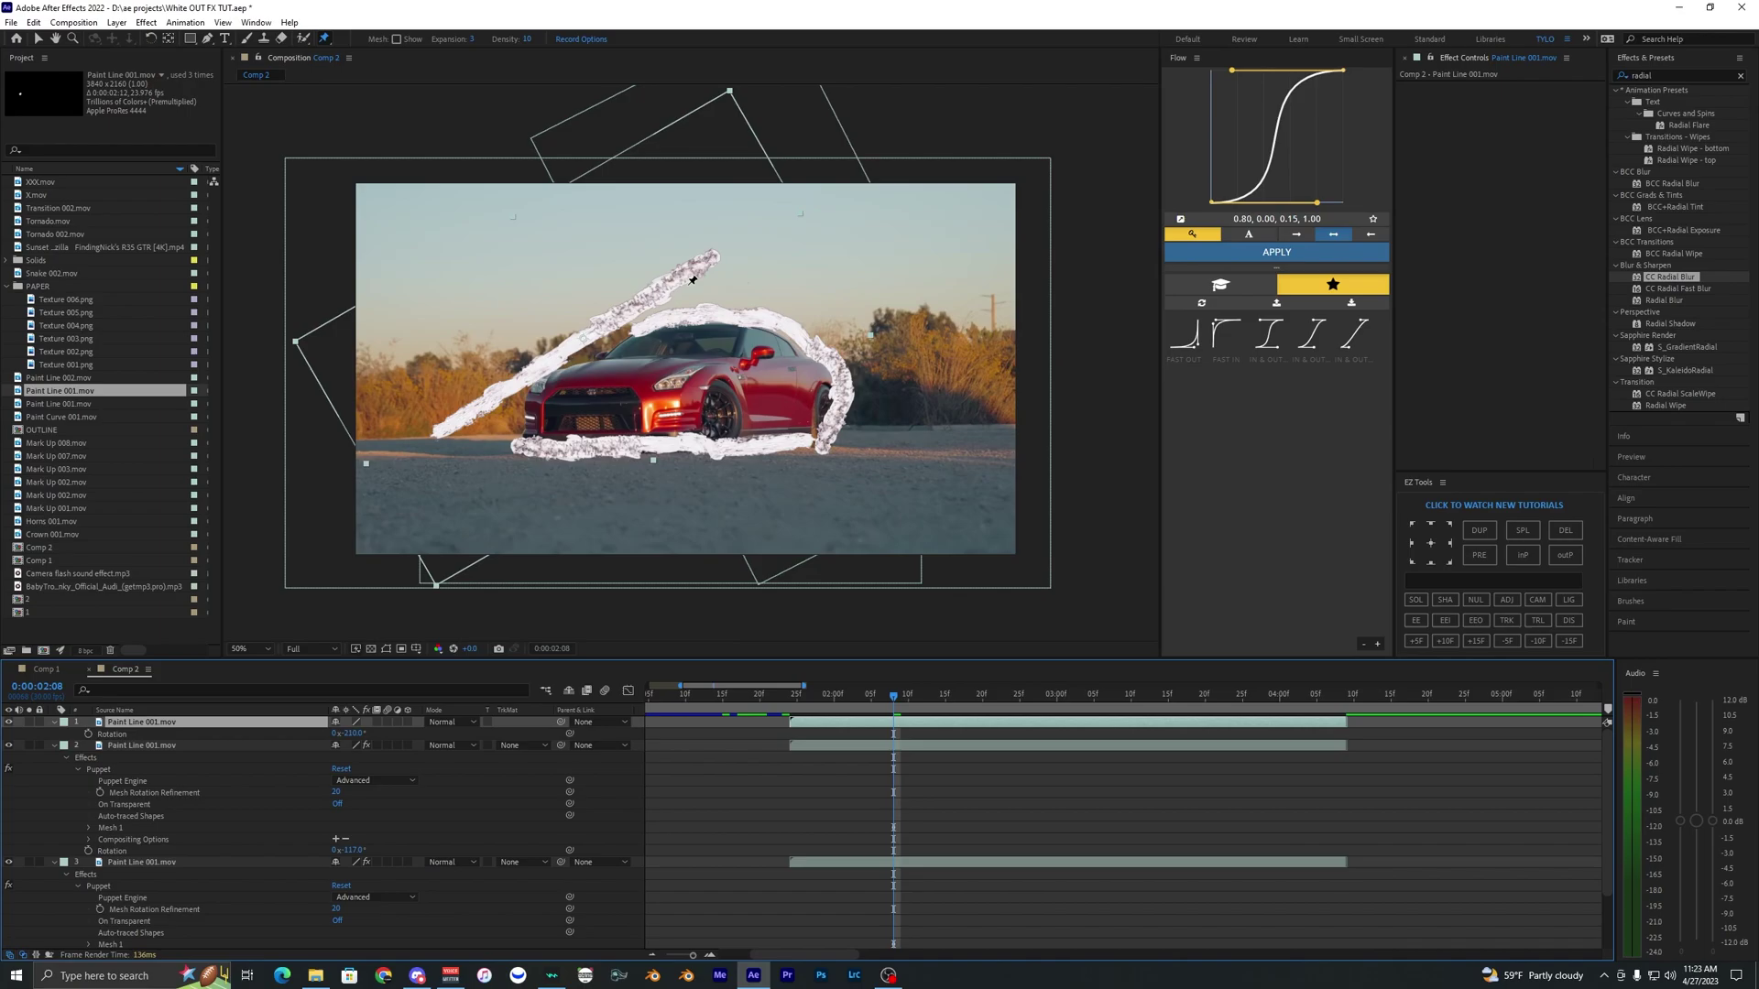
pyautogui.click(710, 261)
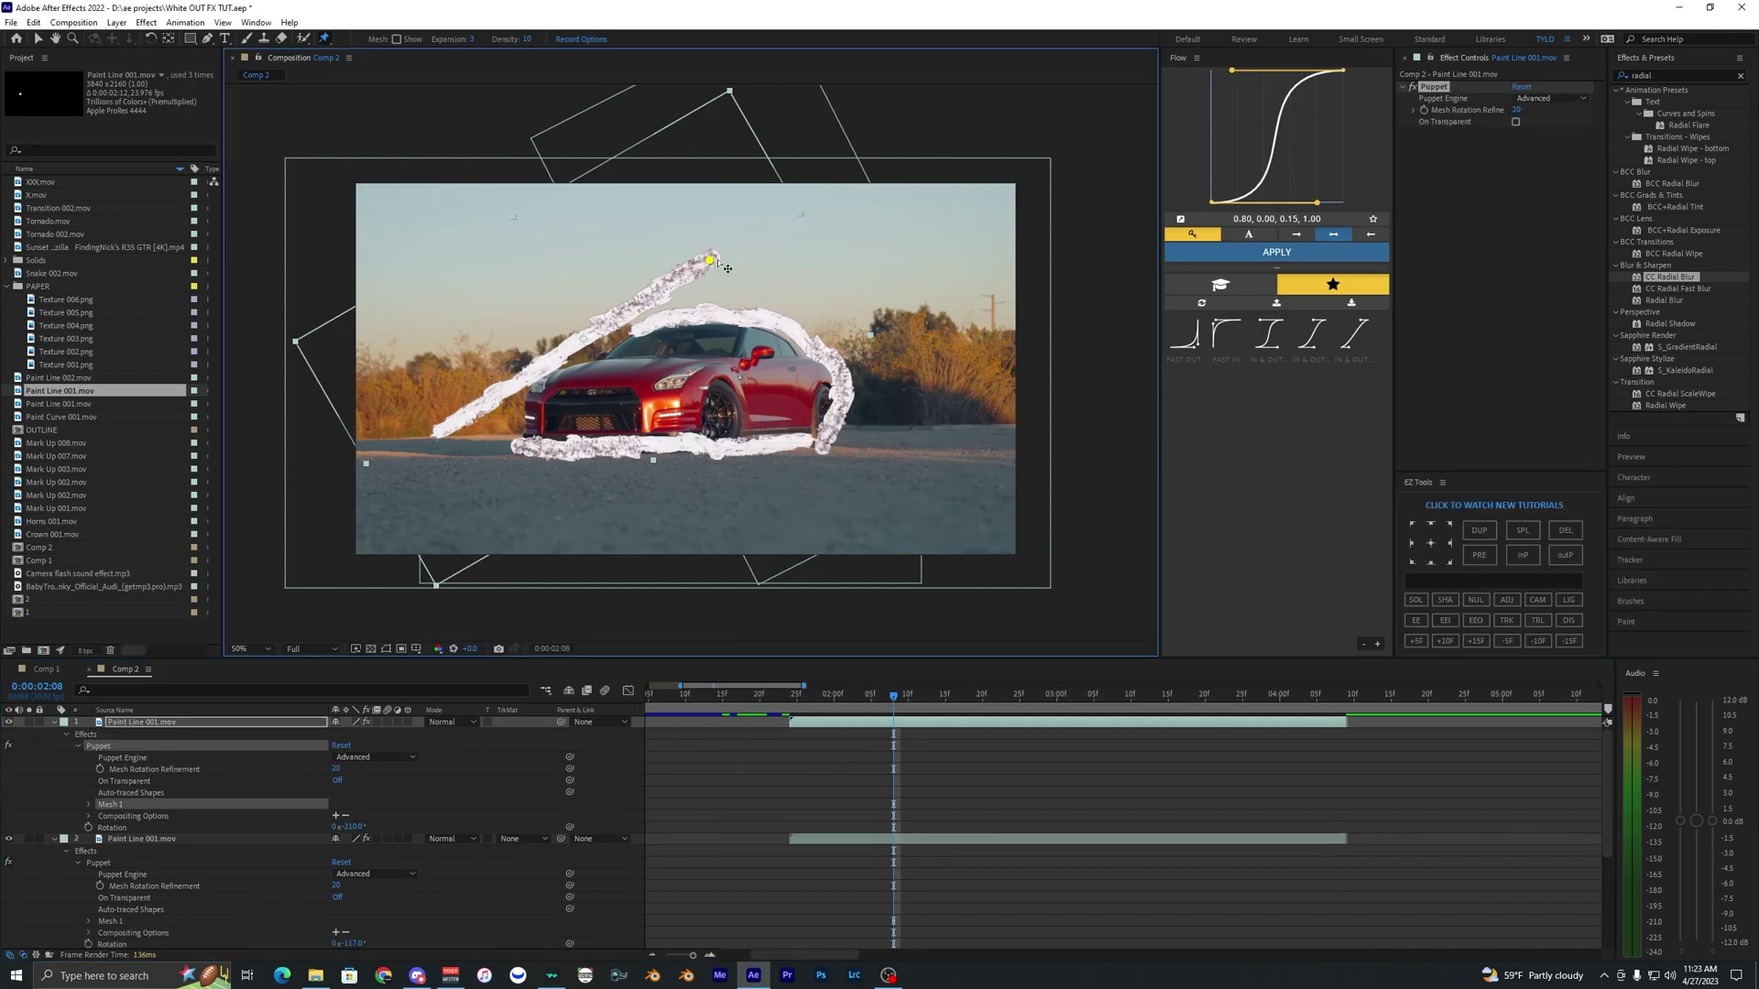
pyautogui.moveTo(697, 276)
pyautogui.mouseDown()
pyautogui.moveTo(513, 430)
pyautogui.moveTo(476, 513)
pyautogui.moveTo(522, 531)
pyautogui.mouseUp()
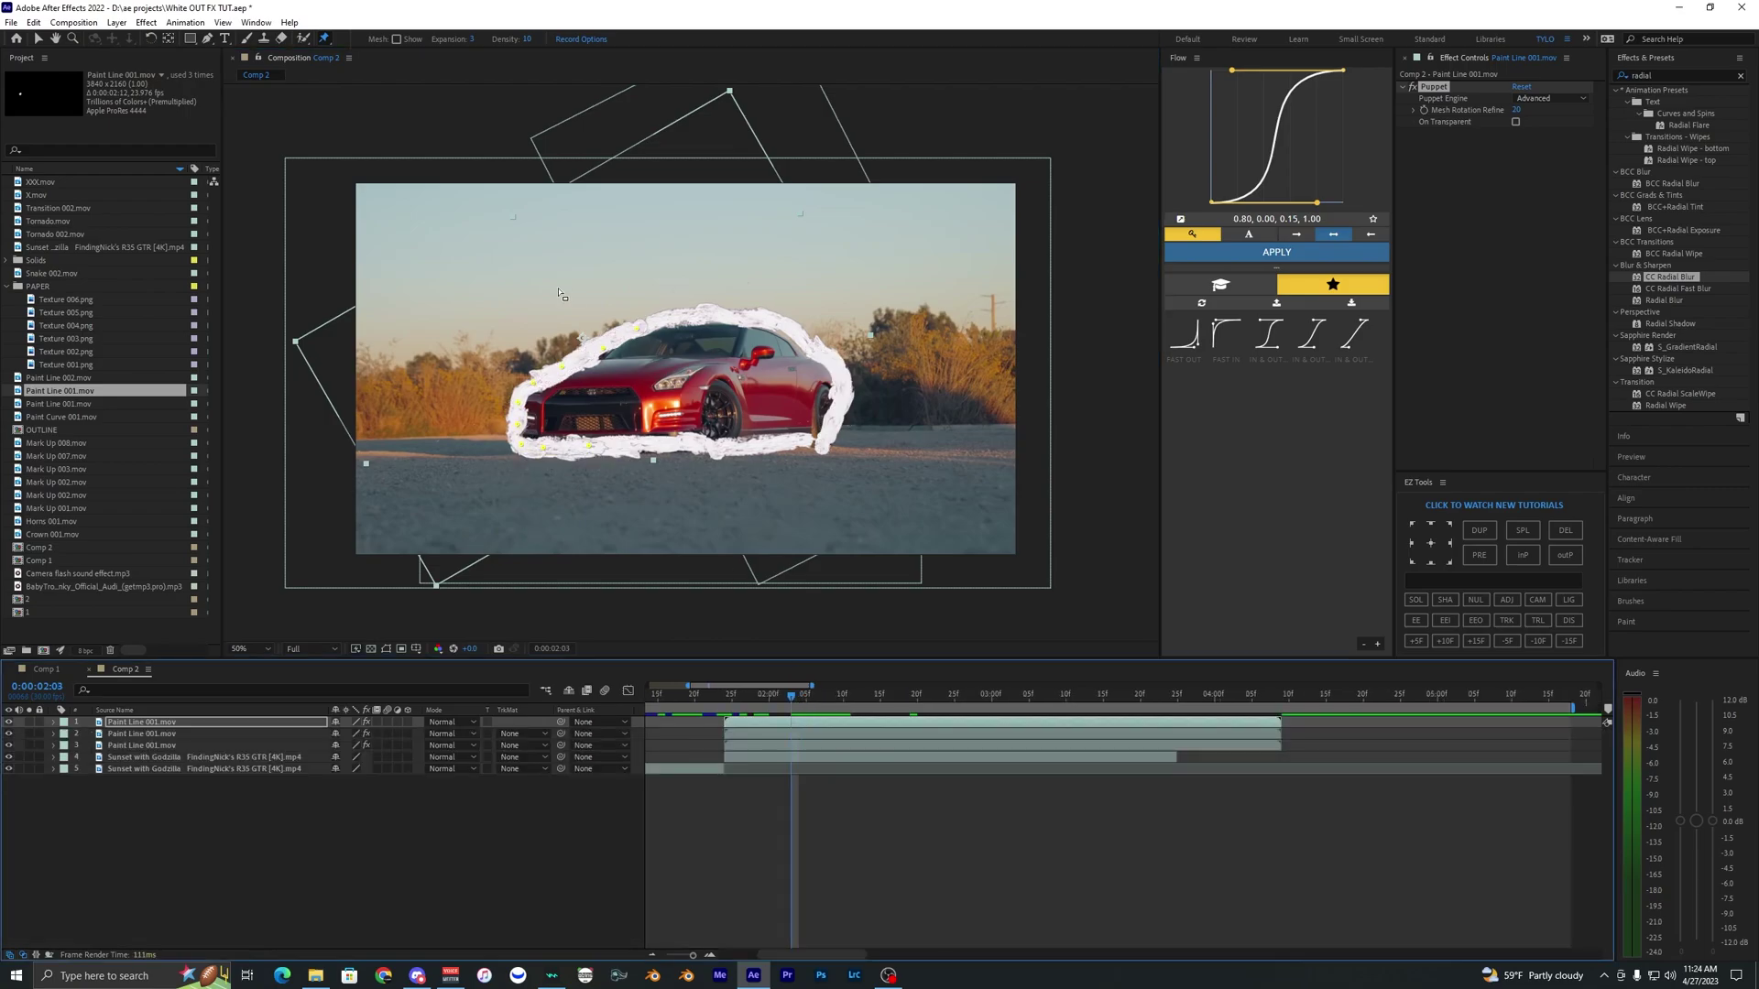
pyautogui.click(38, 40)
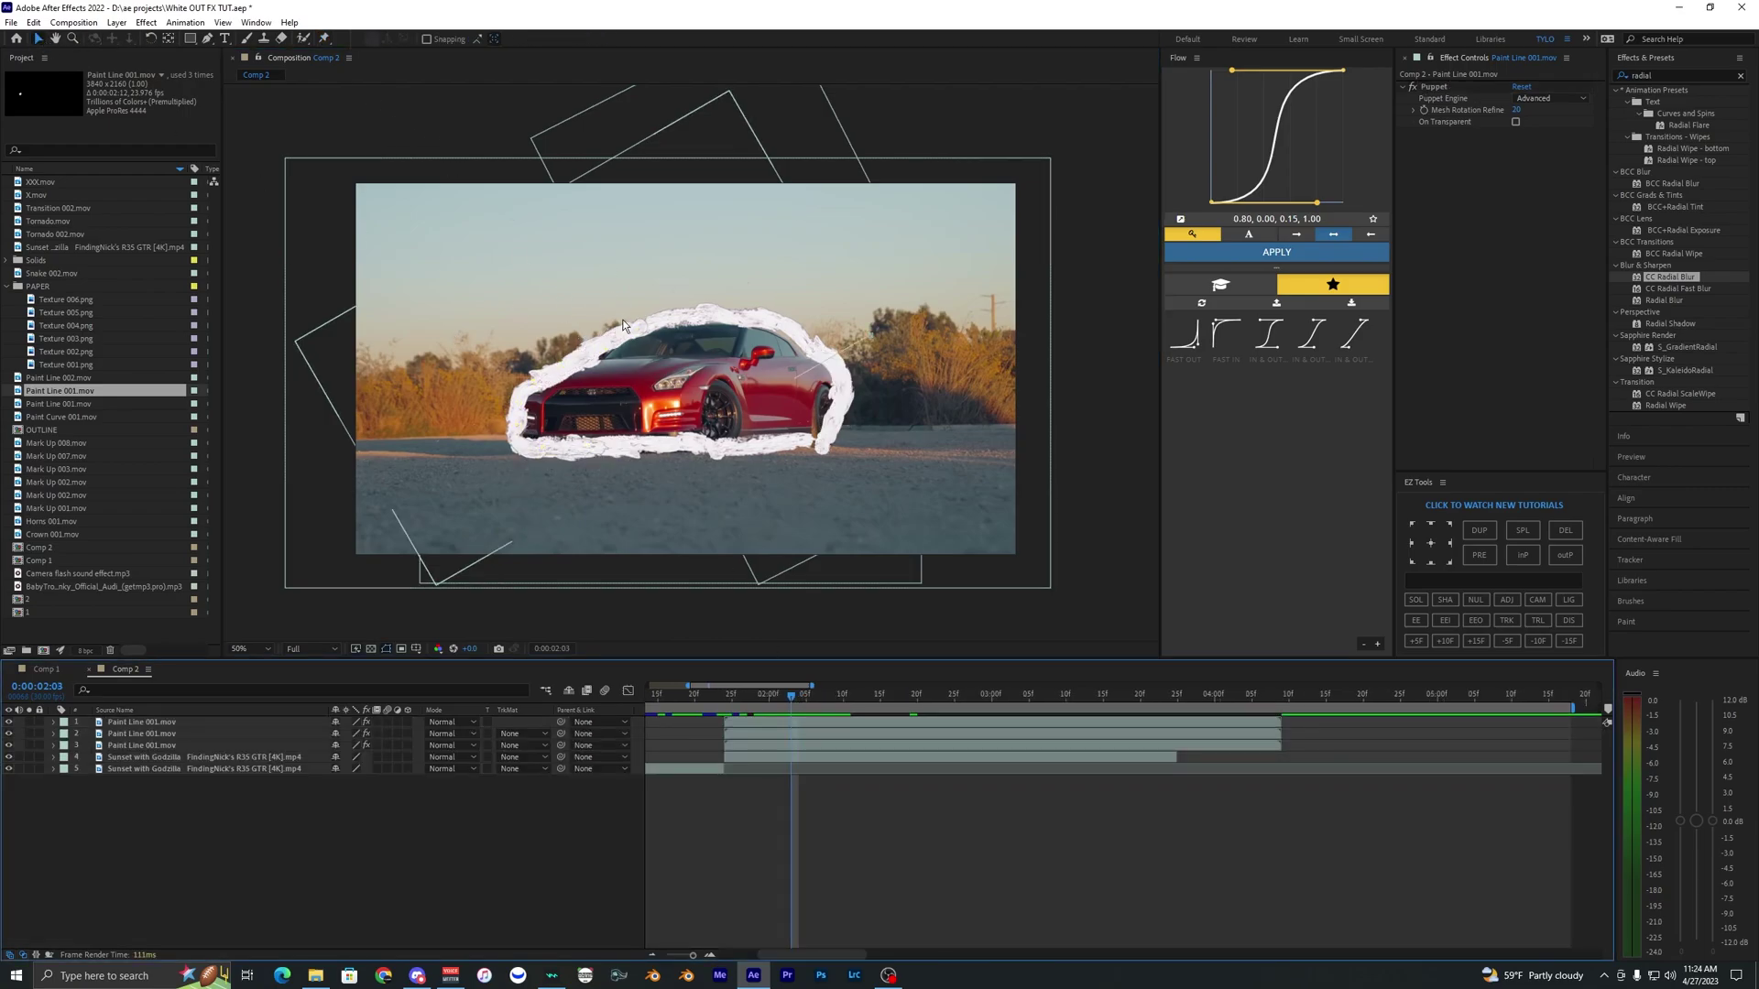
# Preview the paint lines drawing on around the car from the start of the freeze frame.
pyautogui.moveTo(807, 776); pyautogui.dragTo(915, 809)
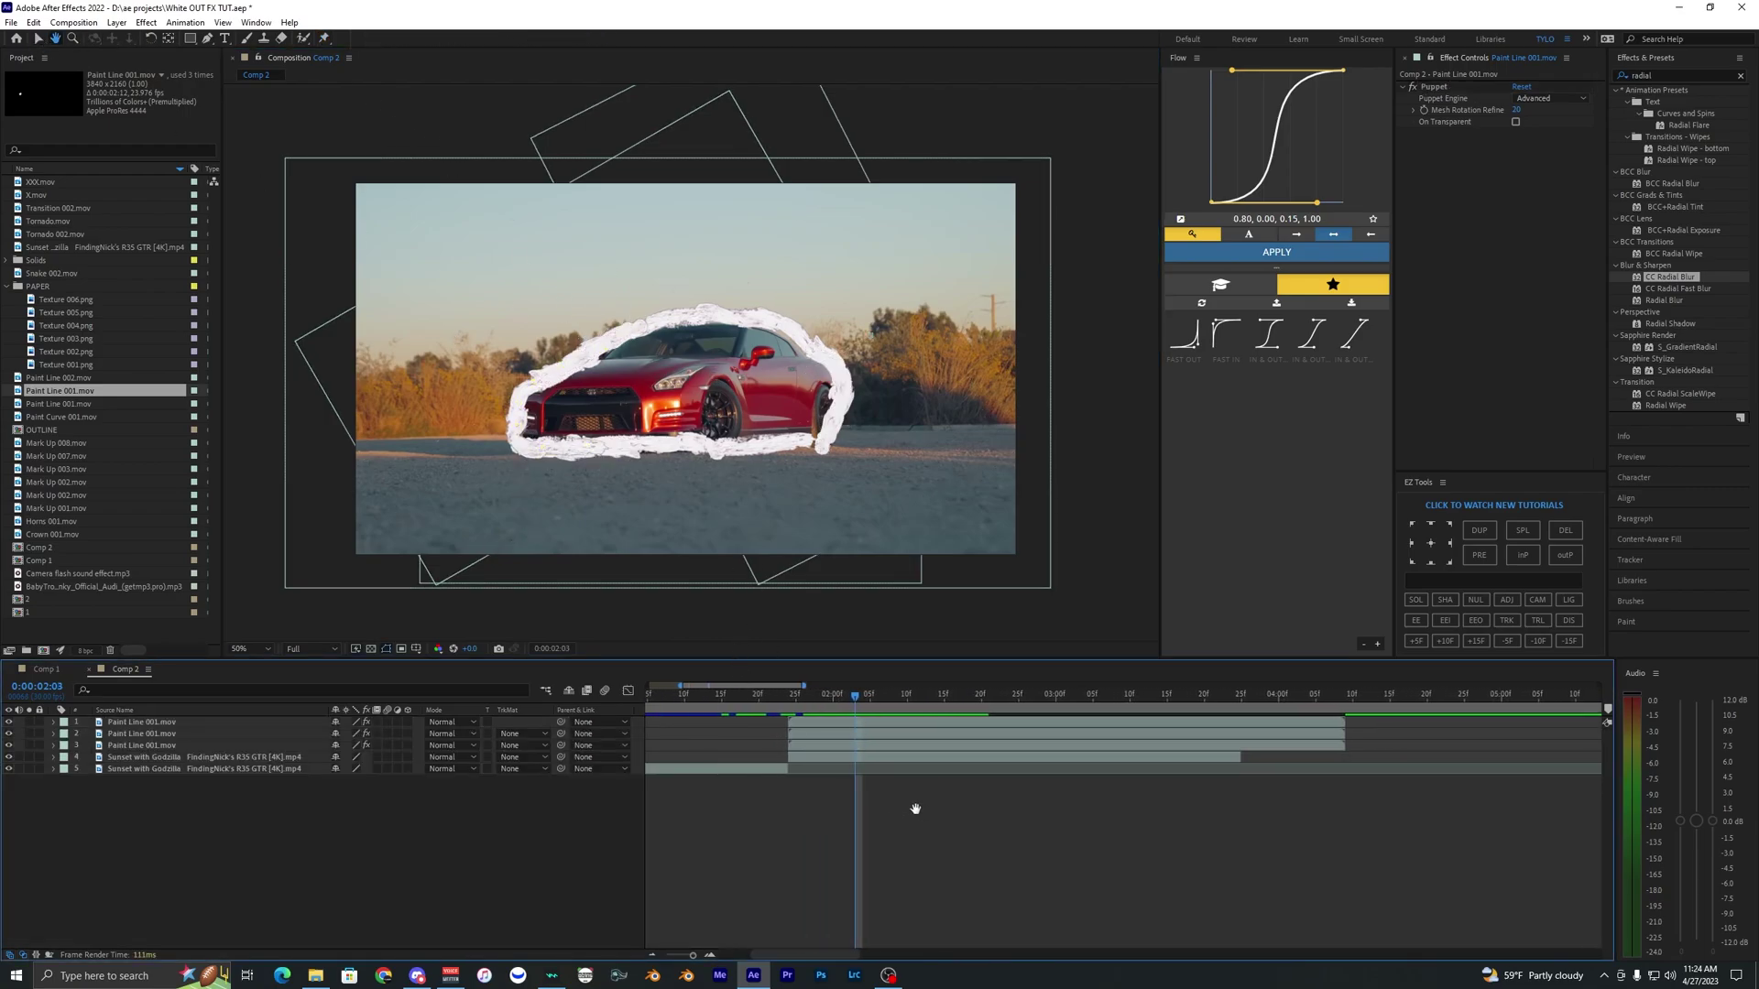
pyautogui.click(790, 695)
pyautogui.press('space')
pyautogui.press('space')
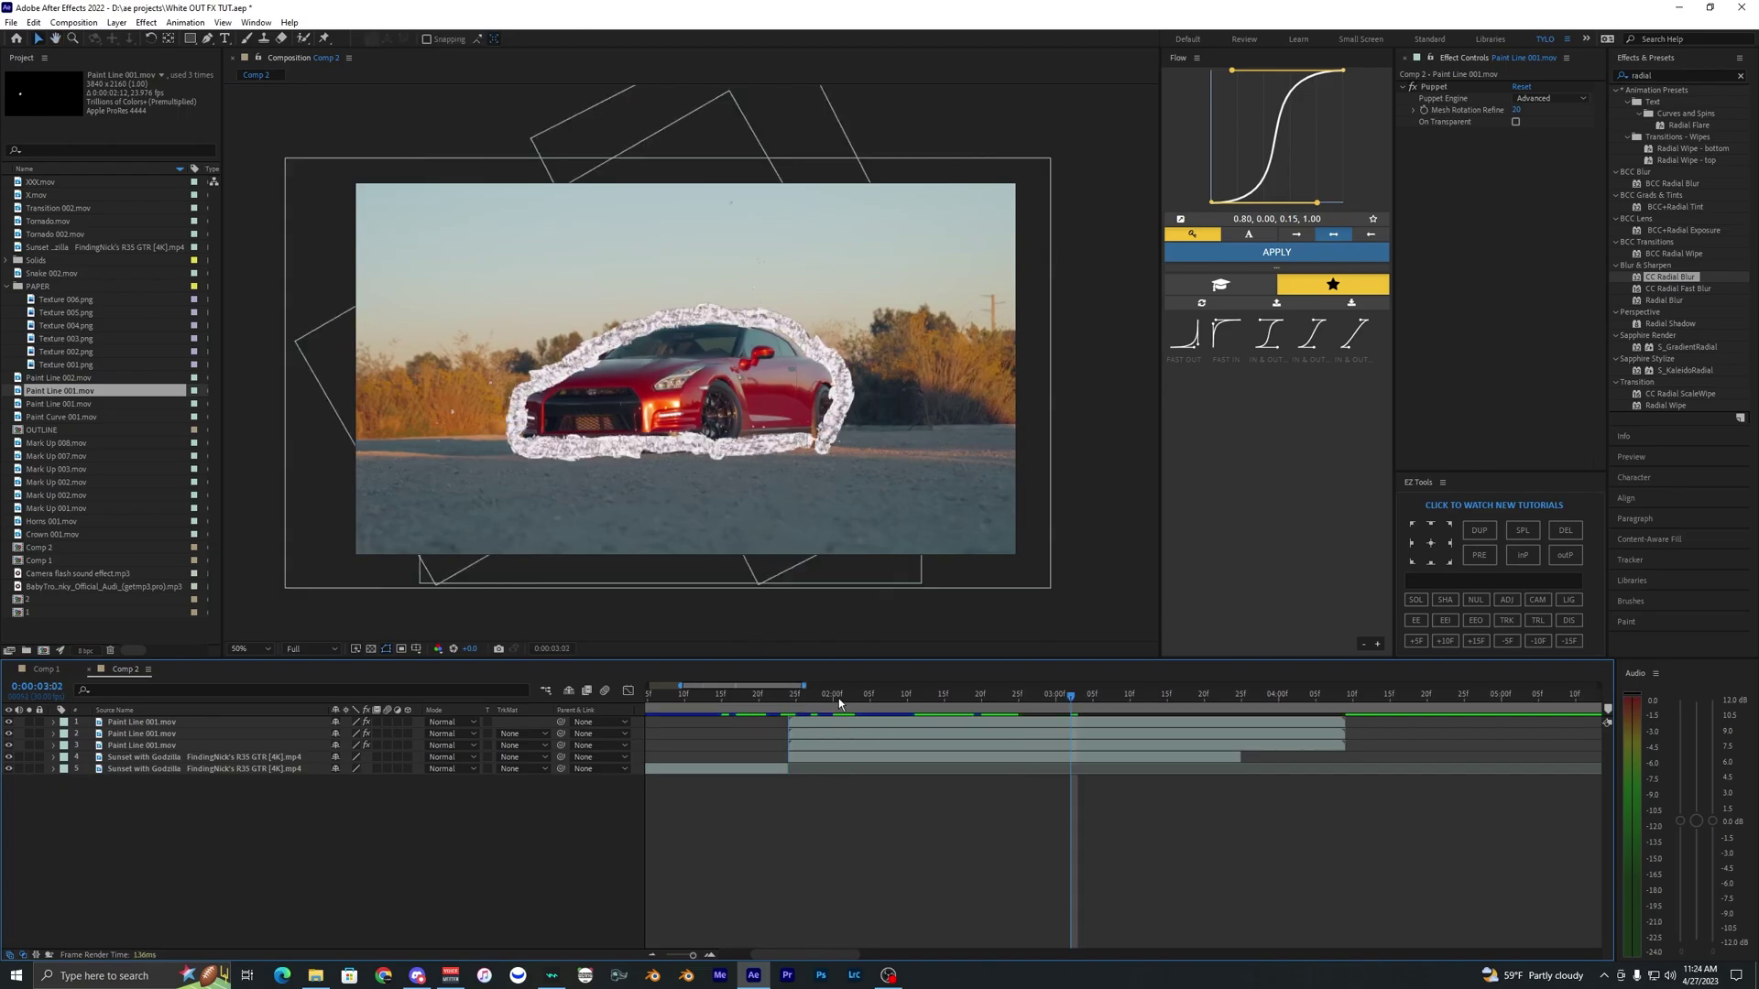
pyautogui.moveTo(786, 703)
pyautogui.mouseDown()
pyautogui.moveTo(888, 687)
pyautogui.moveTo(833, 686)
pyautogui.mouseUp()
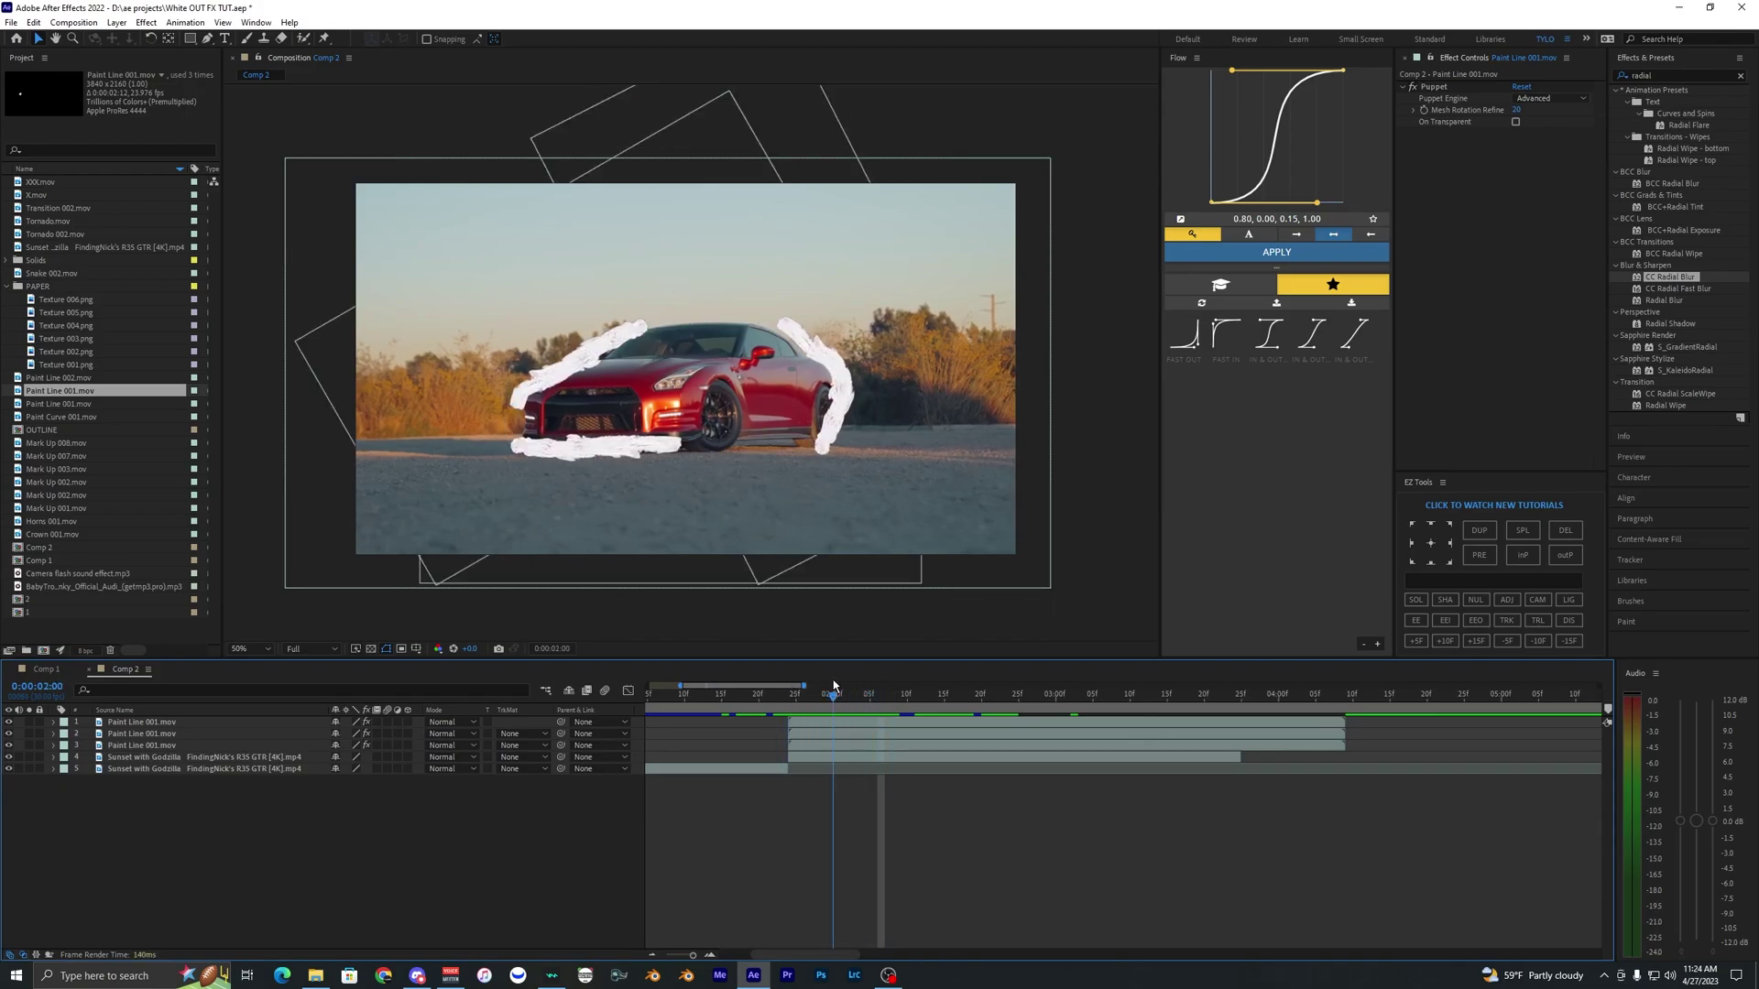
# Stagger the paint line layers so the rear line starts at 0:00:02:03 and the hood line starts after it, and check the timing.
pyautogui.click(823, 735)
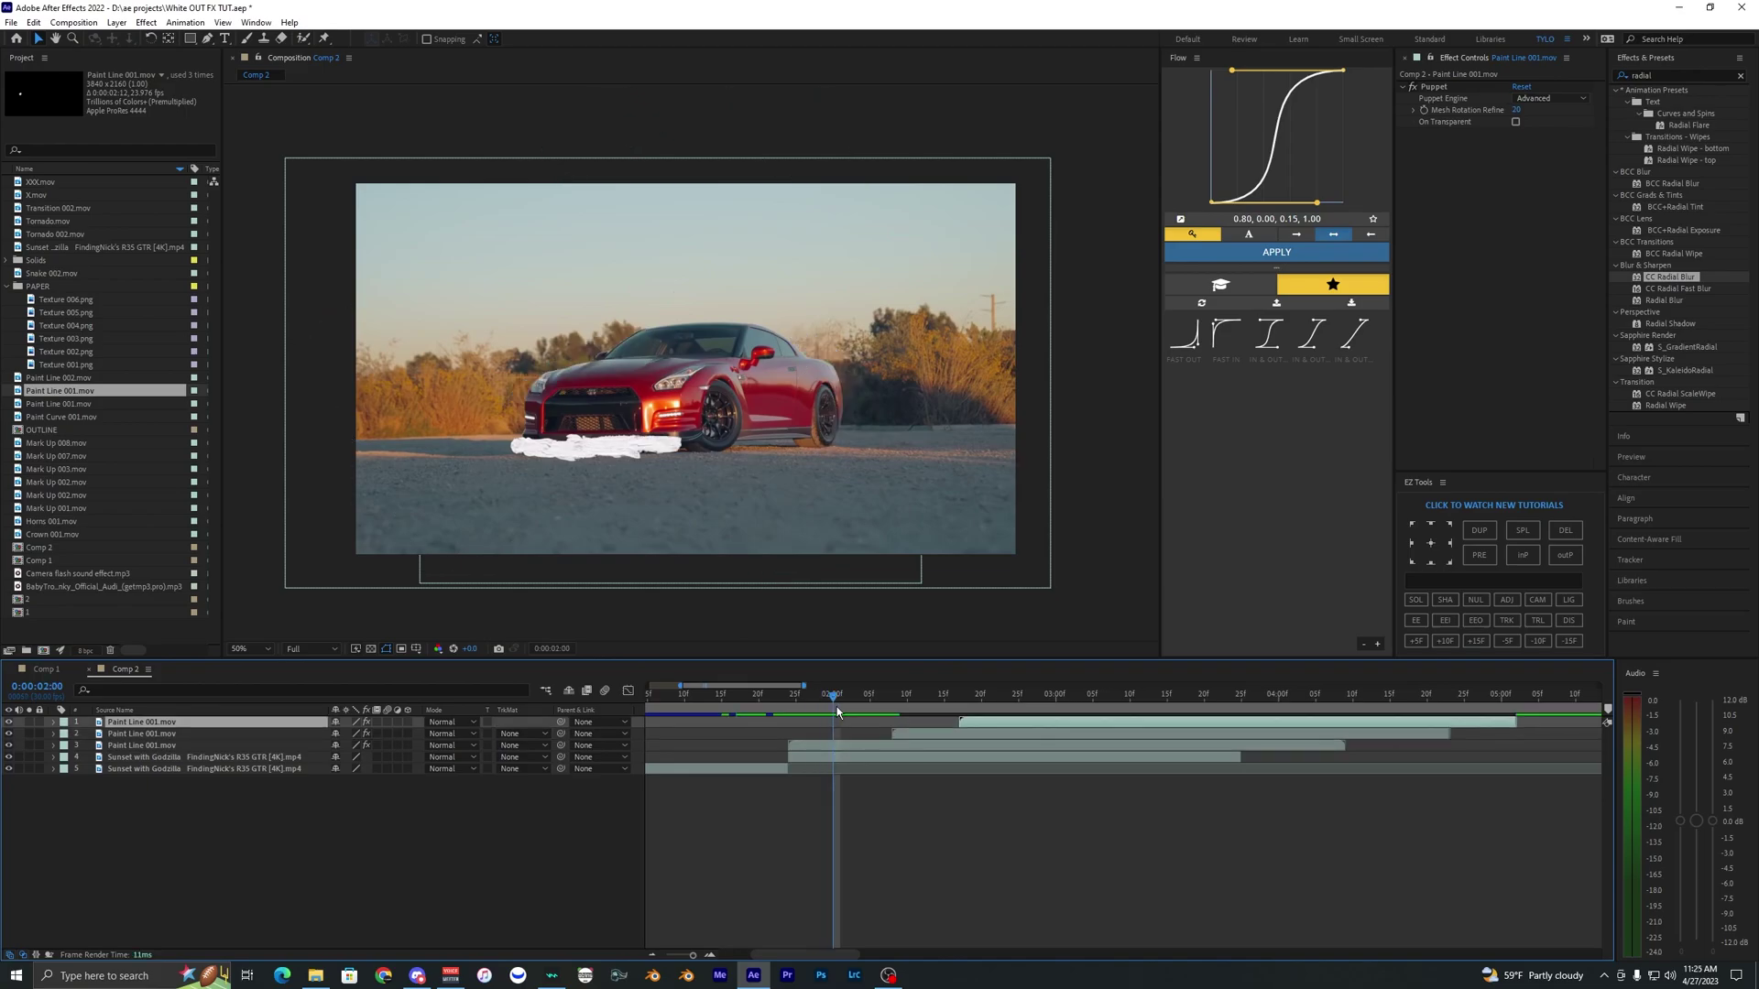
pyautogui.click(926, 735)
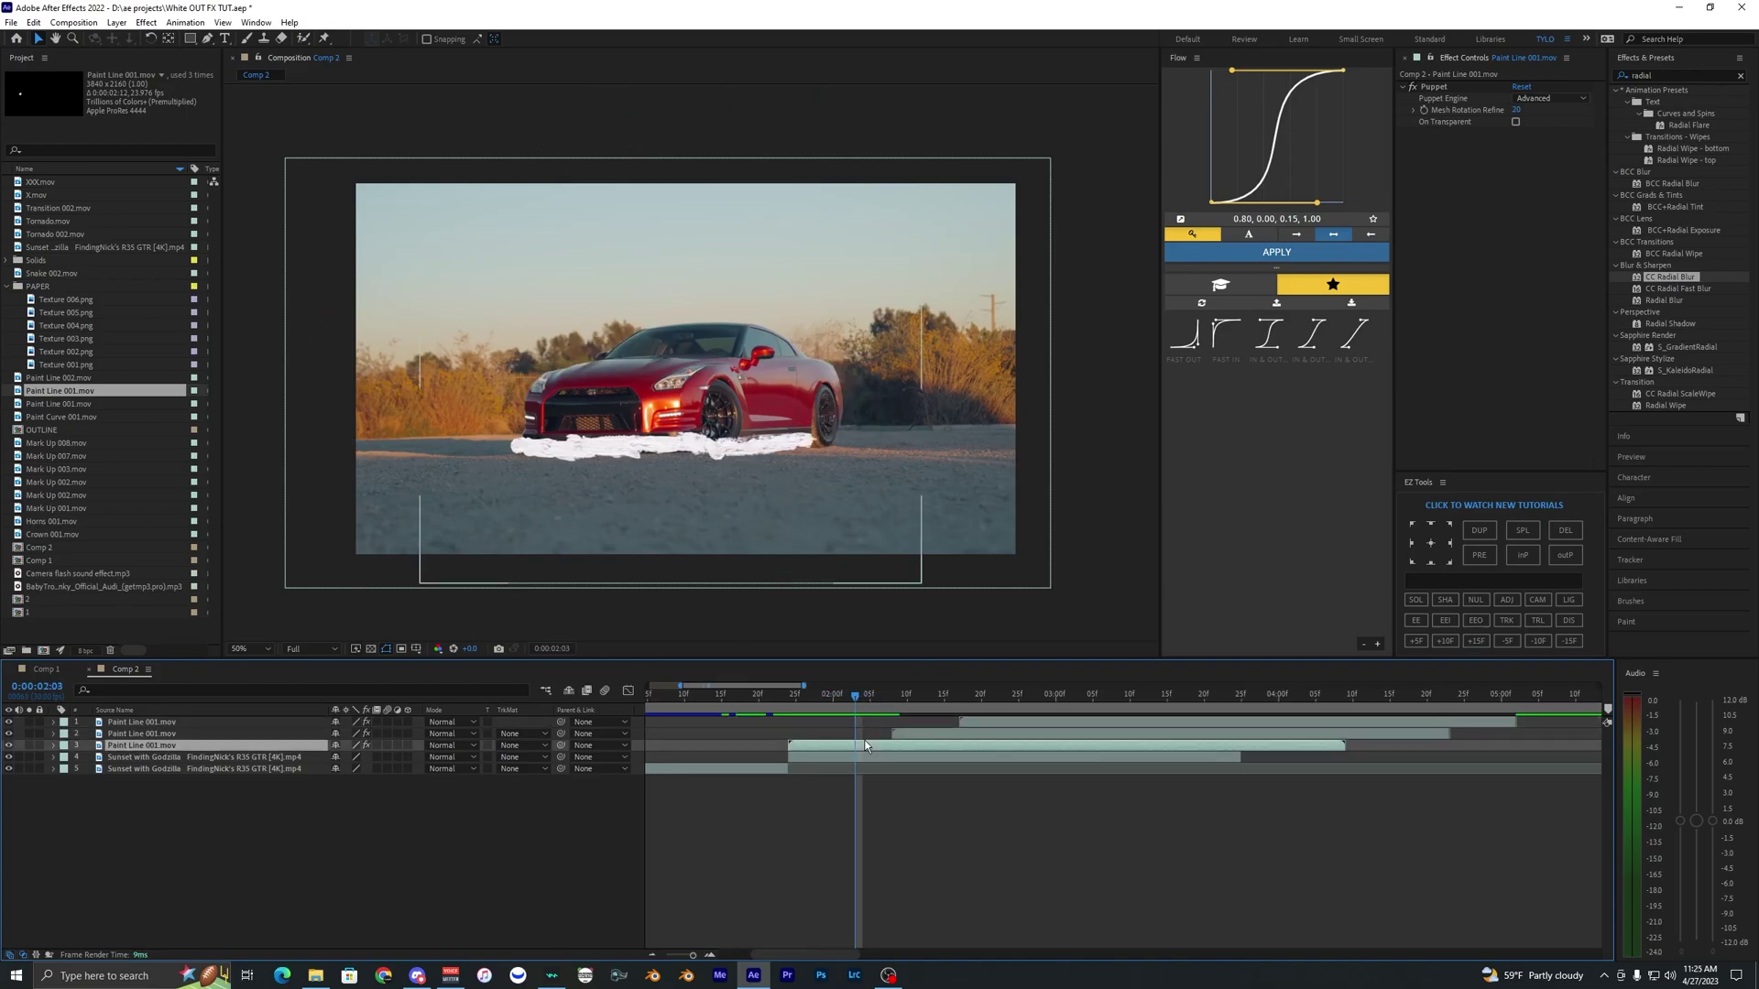
pyautogui.moveTo(926, 735); pyautogui.dragTo(892, 735)
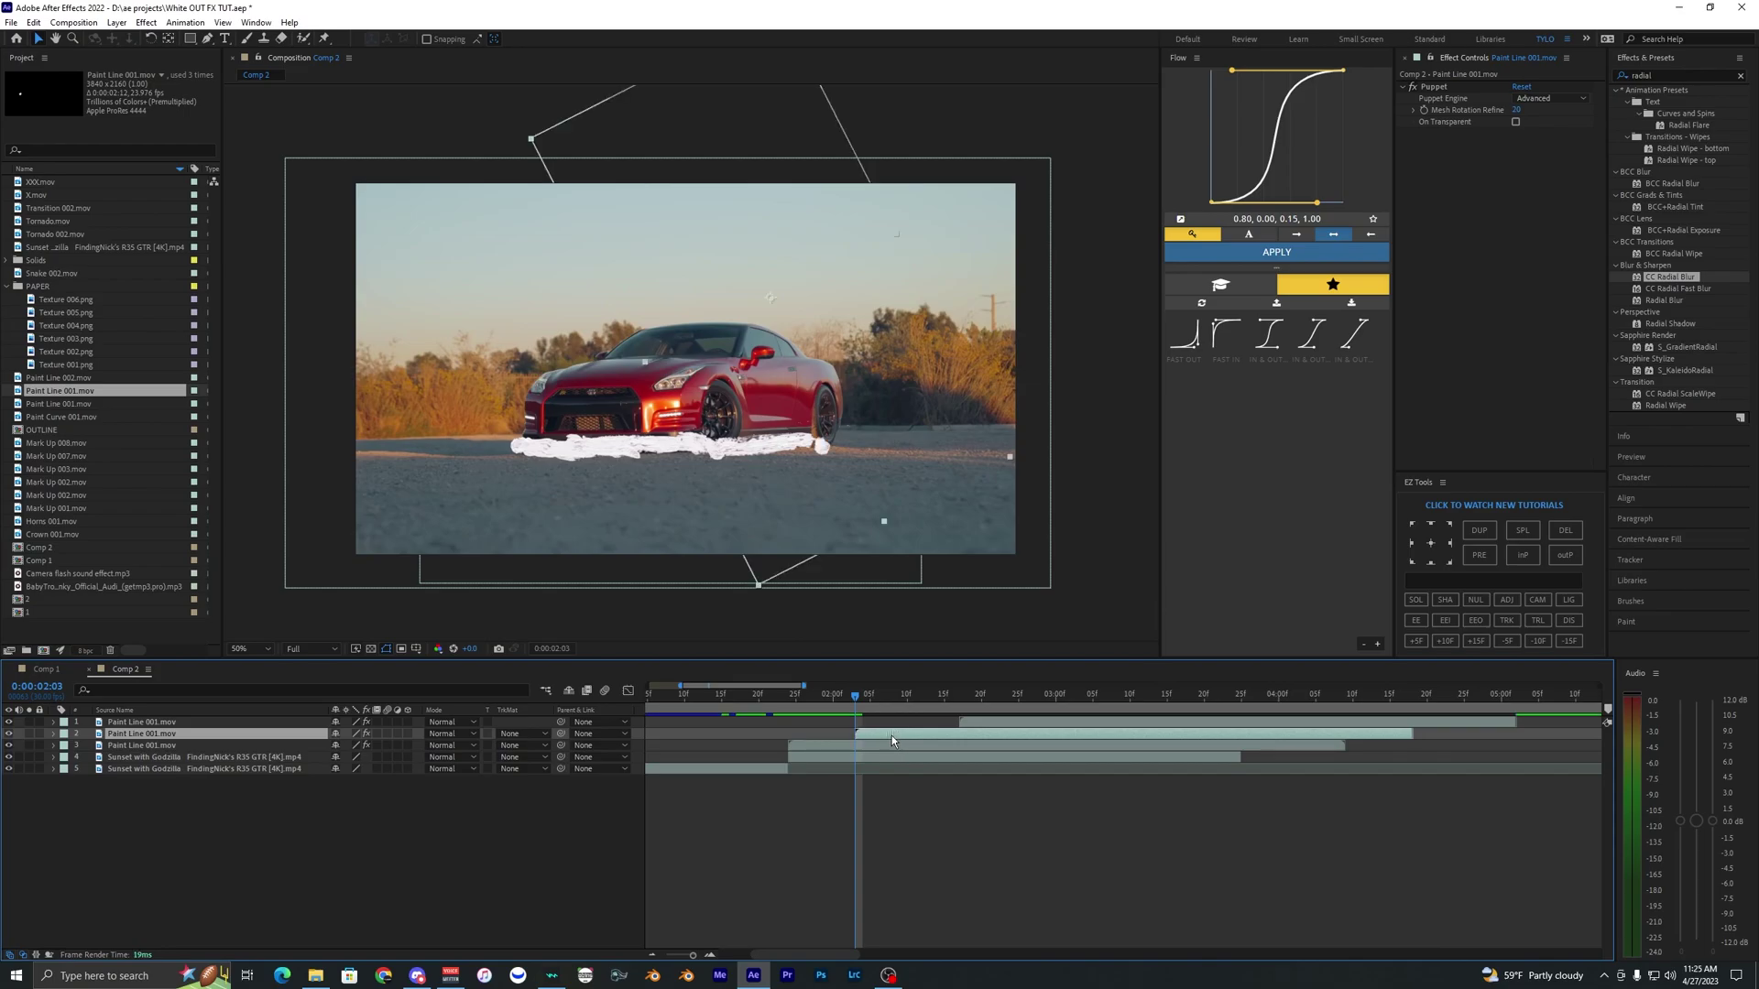
pyautogui.click(925, 696)
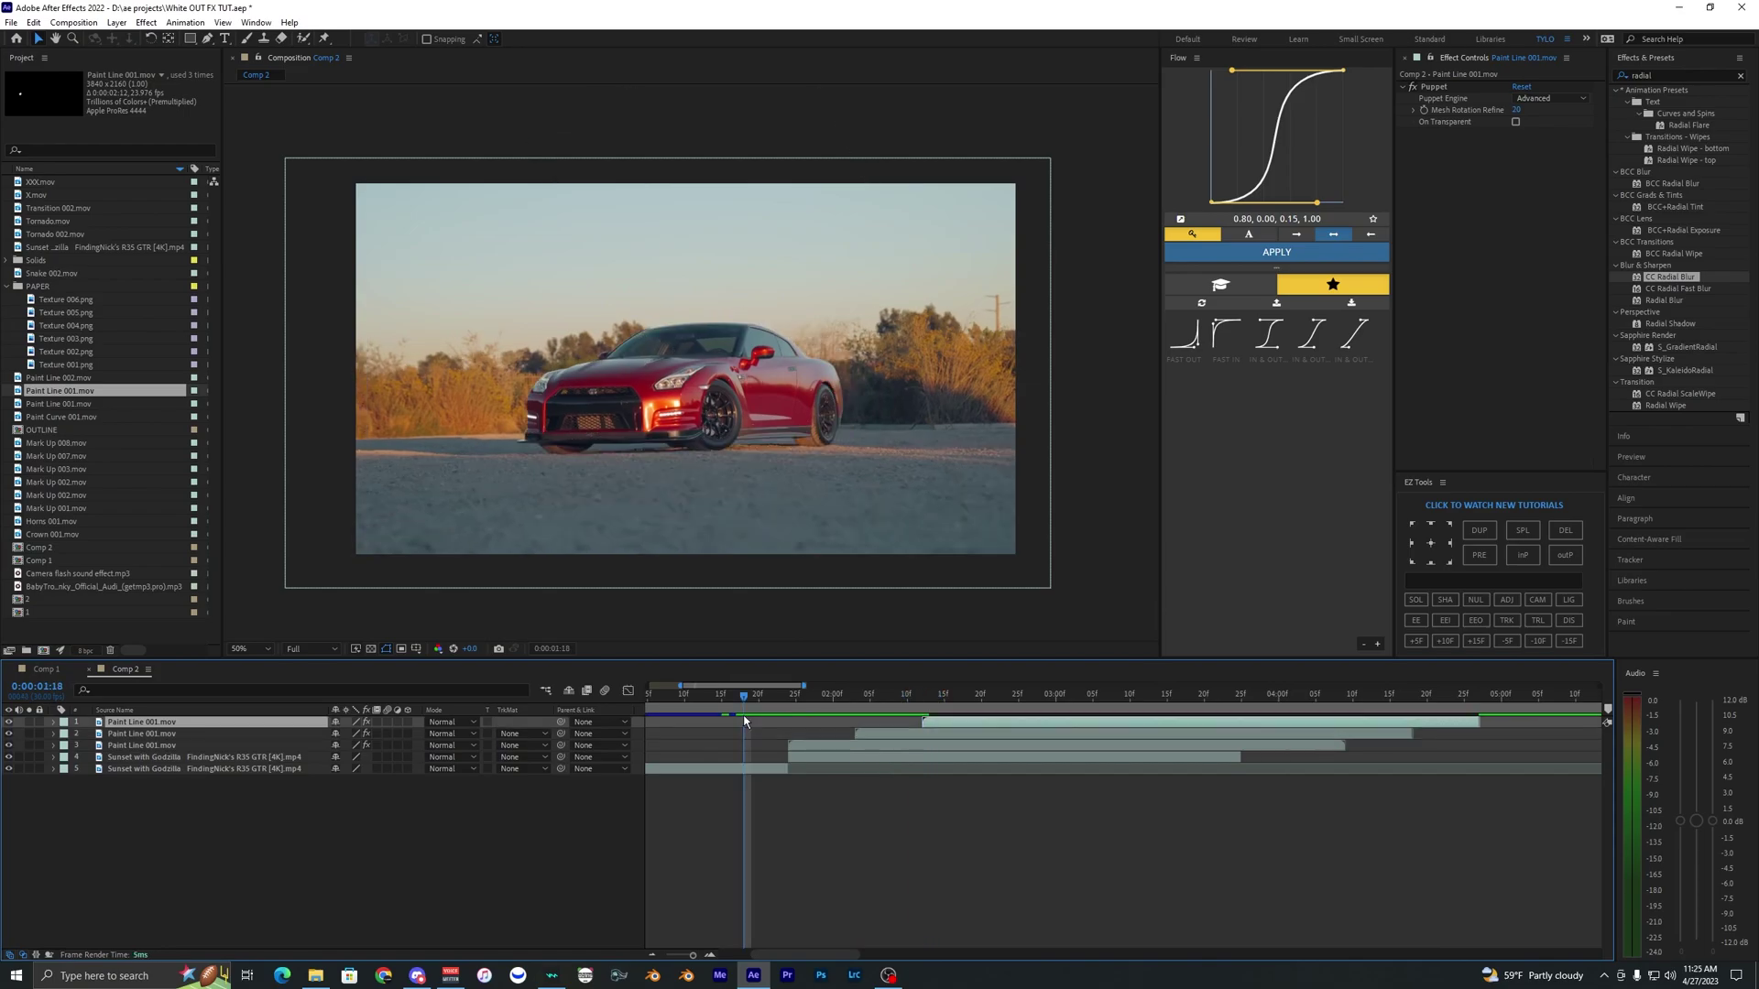
pyautogui.press('space')
pyautogui.moveTo(744, 698); pyautogui.dragTo(1227, 711)
# Pre-compose the three Paint Line 001 layers into a composition named OUTLINE.
pyautogui.scroll(-2, 1120, 761)
pyautogui.click(1119, 746)
pyautogui.keyDown('shift'); pyautogui.click(1057, 723); pyautogui.keyUp('shift')
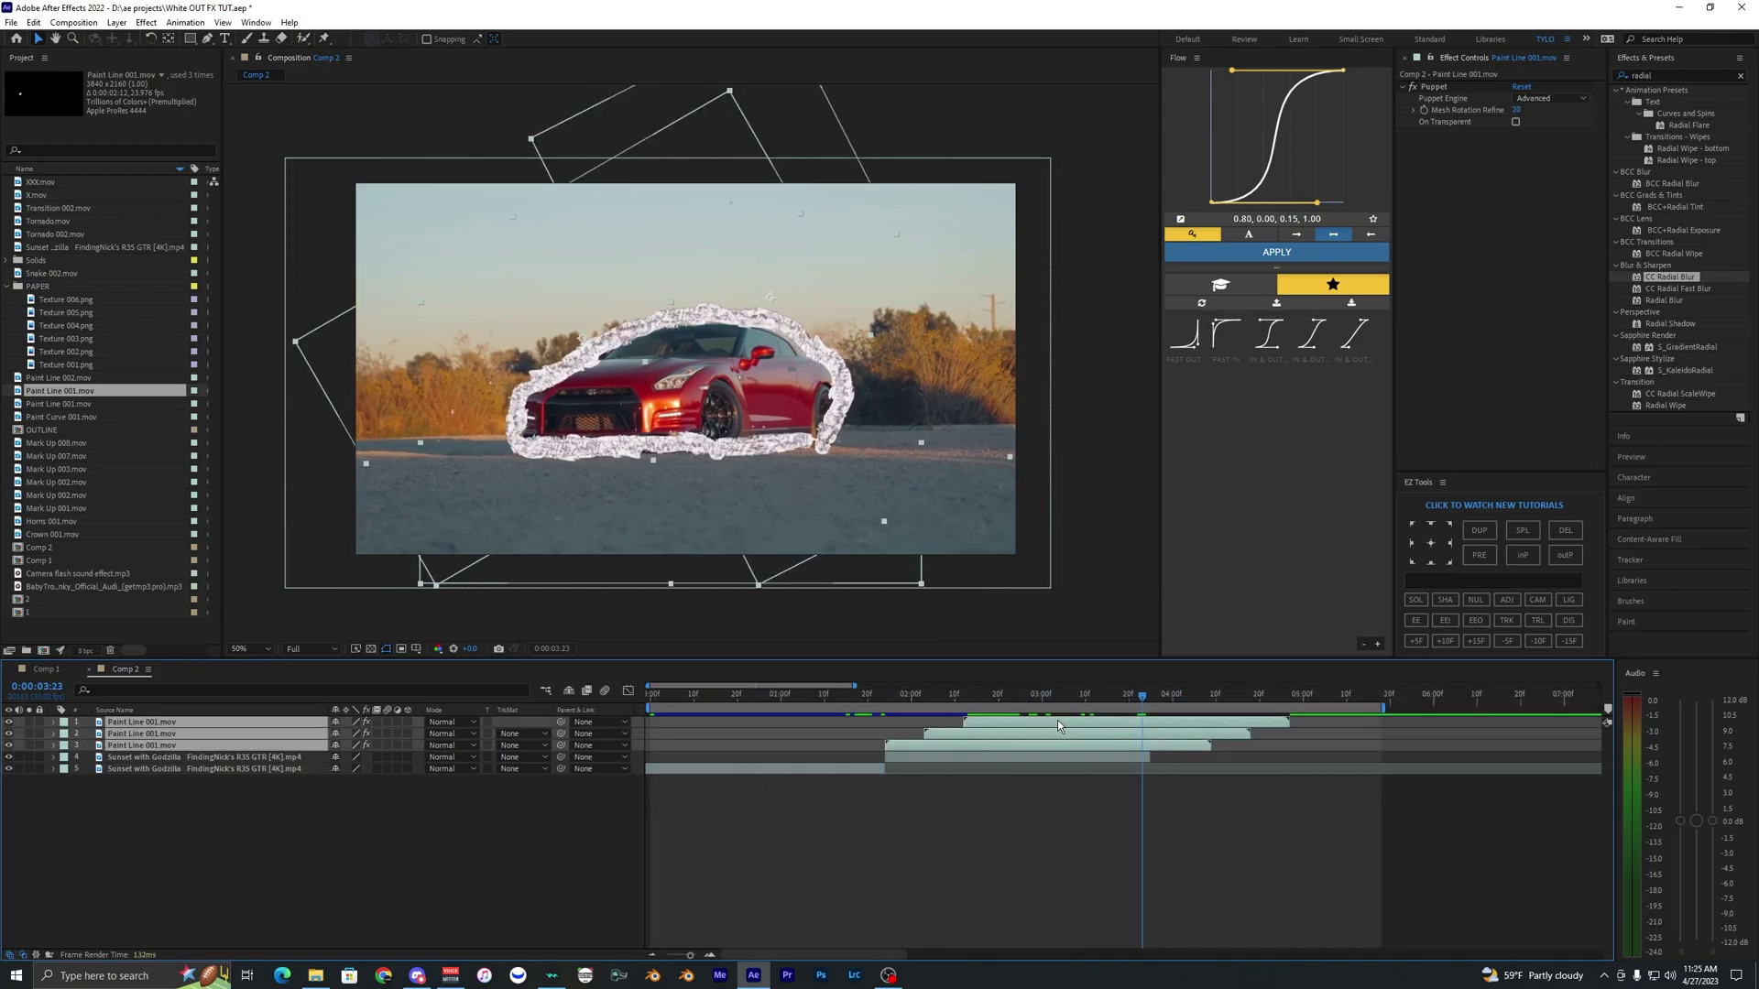
pyautogui.rightClick(1009, 741)
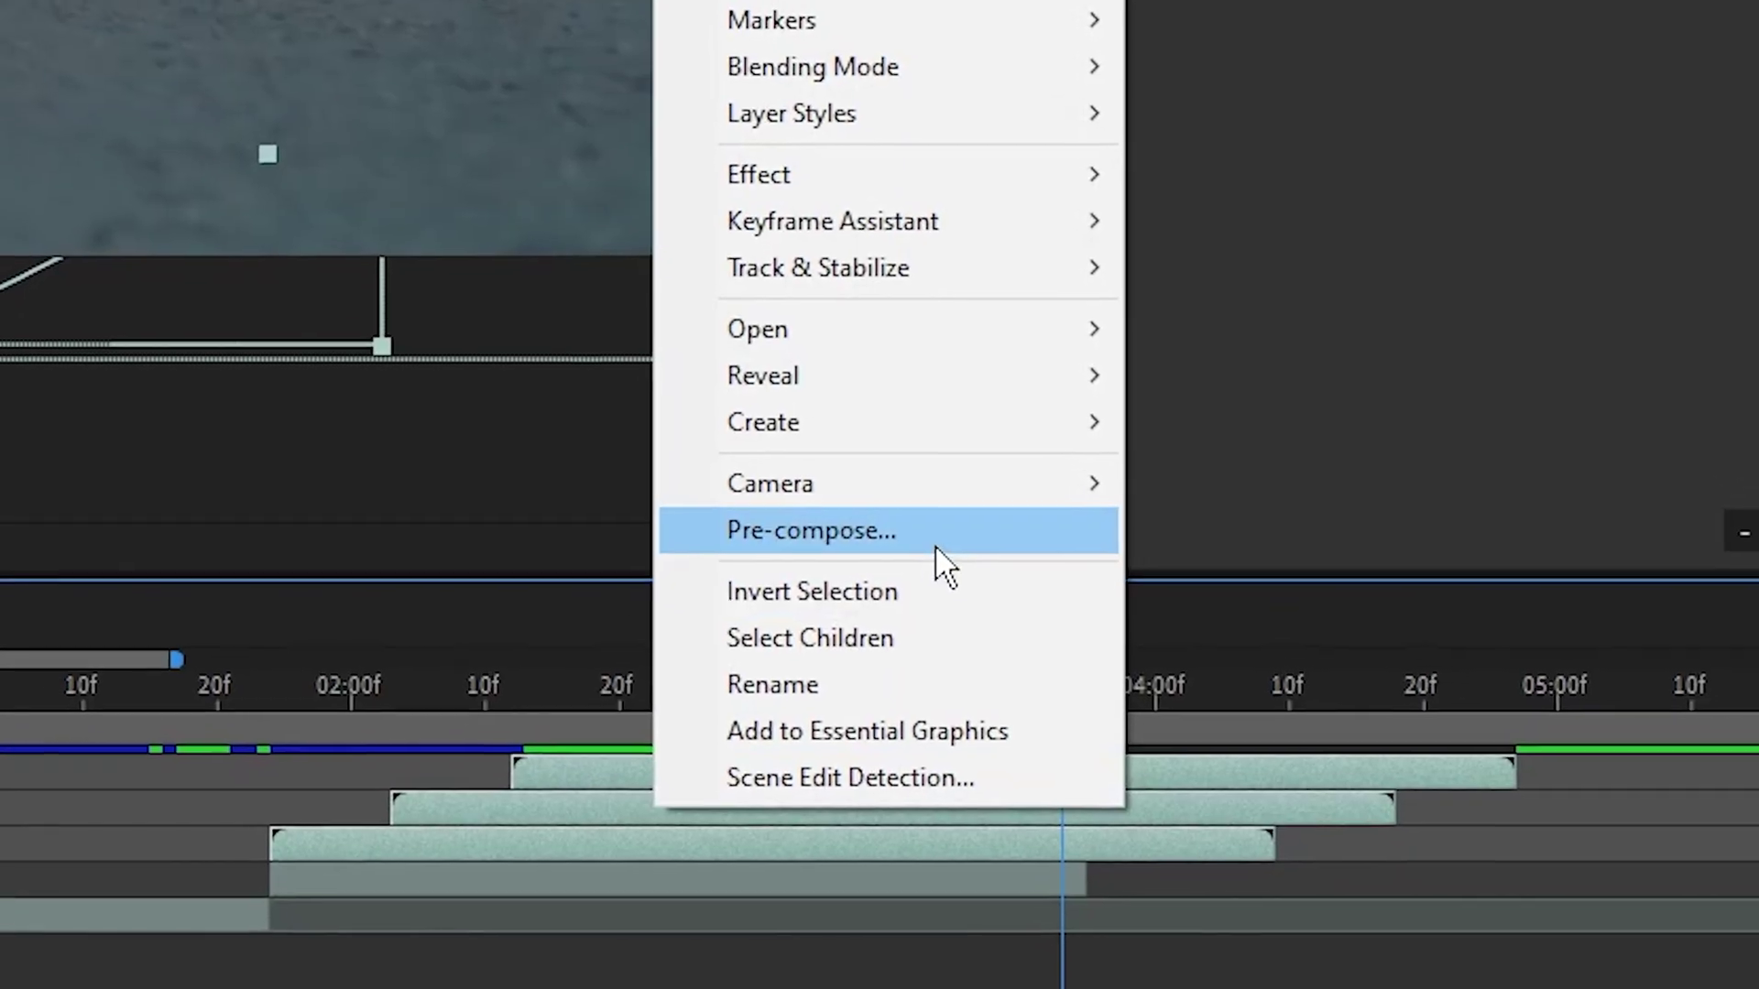
pyautogui.click(1101, 655)
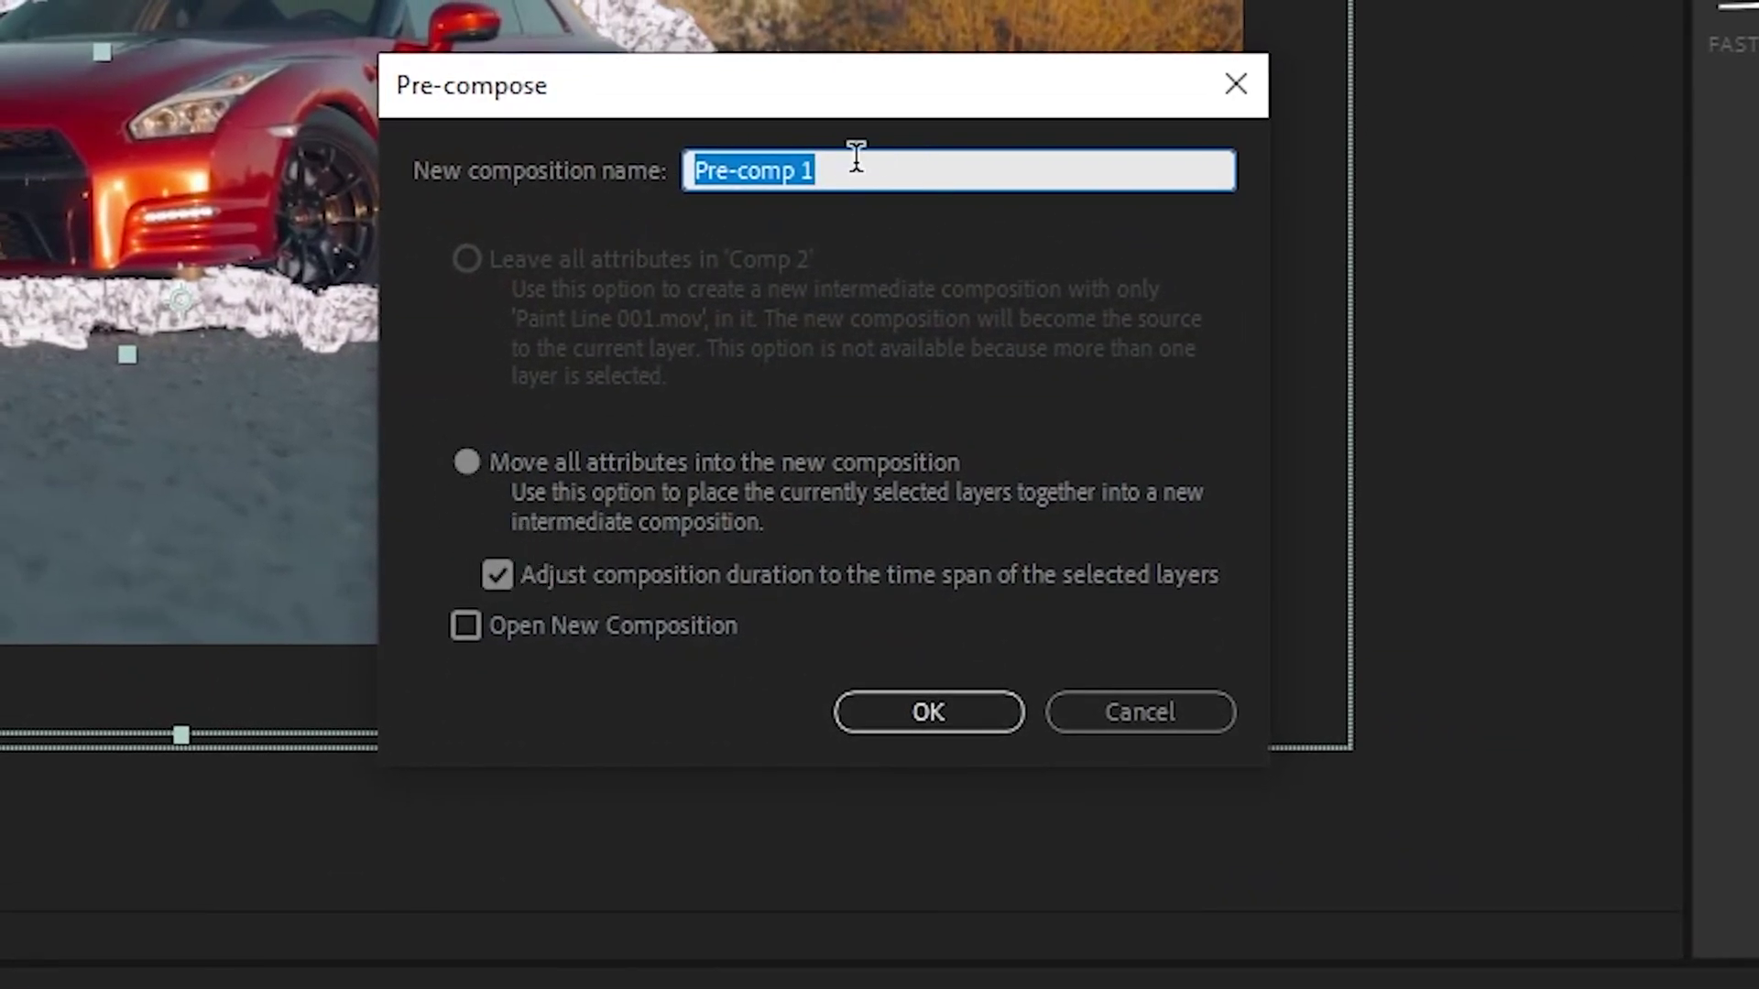
pyautogui.write('OUTLINE')
pyautogui.press('Return')
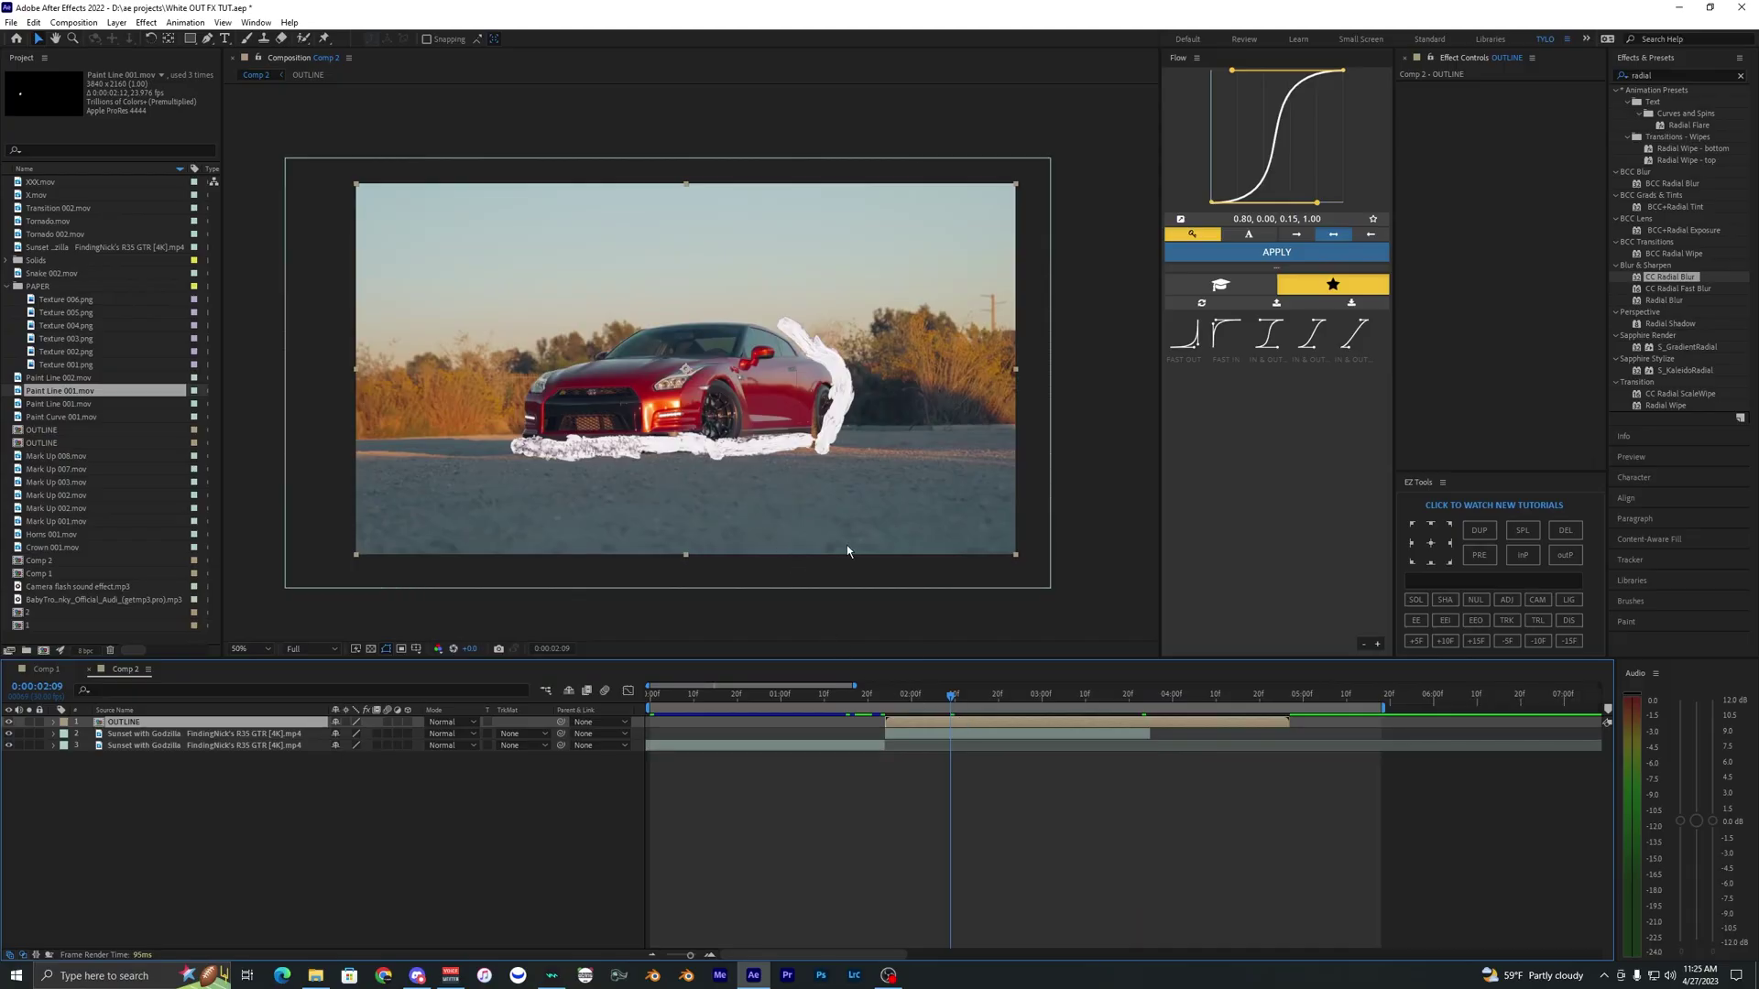
# Time-stretch the OUTLINE layer with a stretch factor of 80, holding its in-point in place.
pyautogui.rightClick(956, 728)
pyautogui.moveTo(1019, 395)
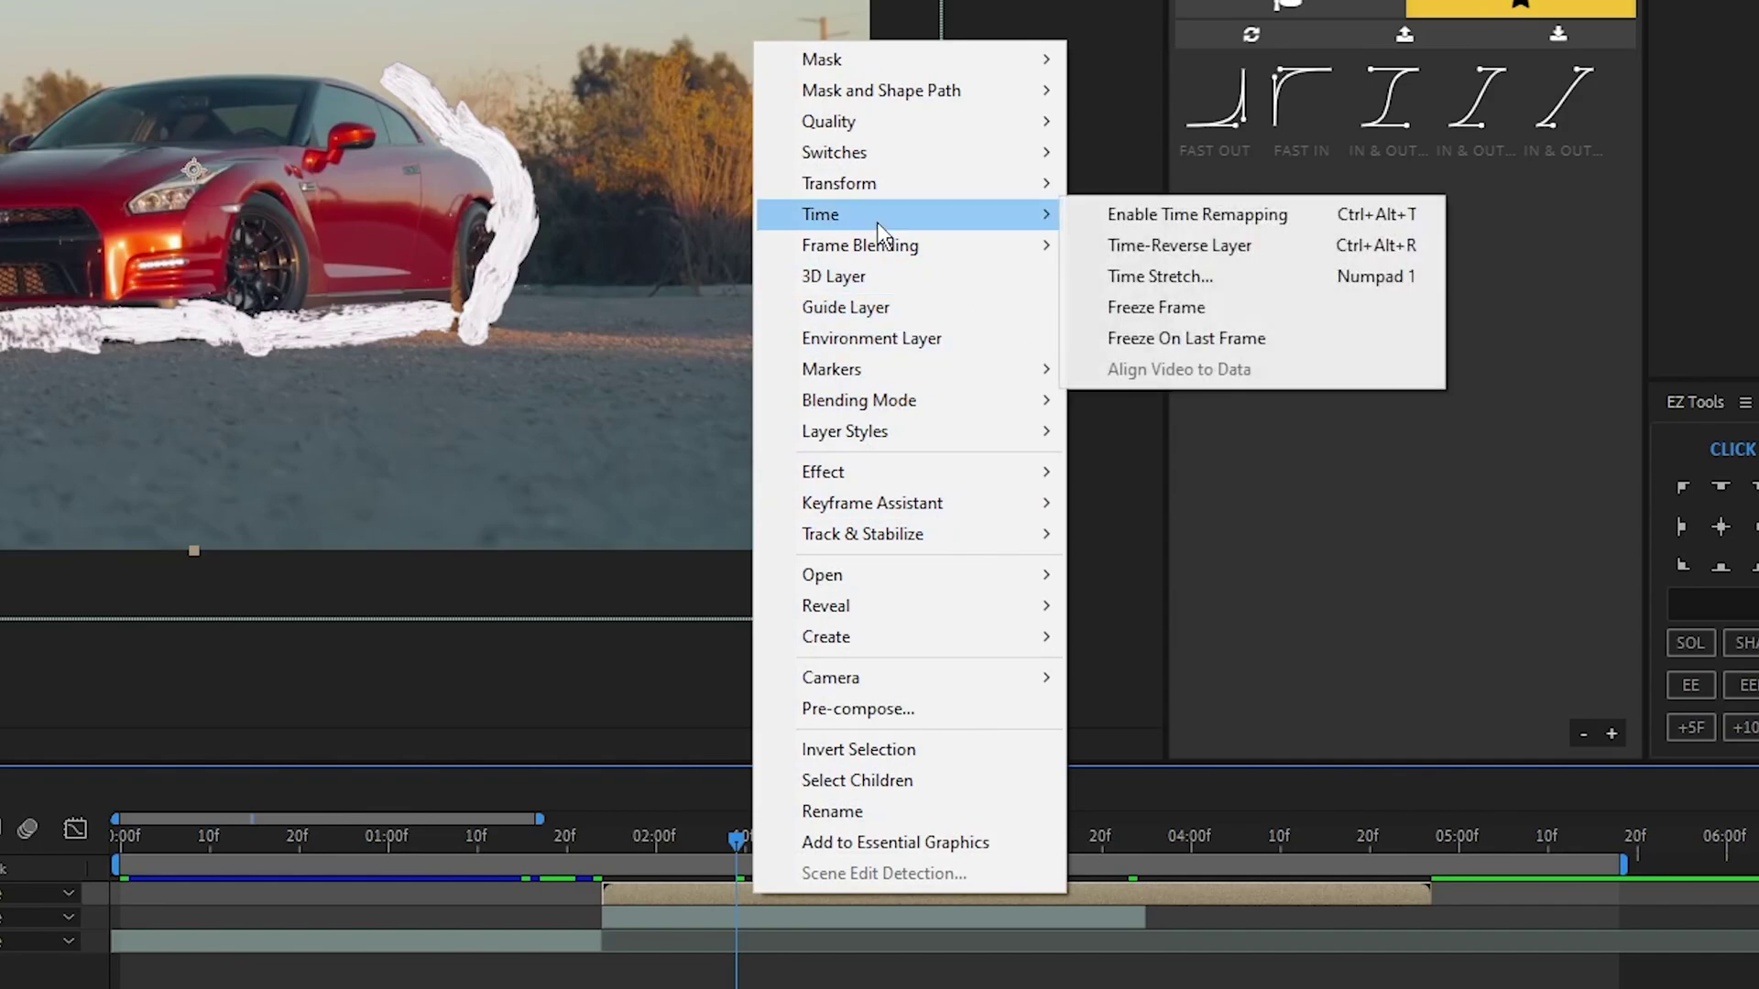
pyautogui.click(1233, 277)
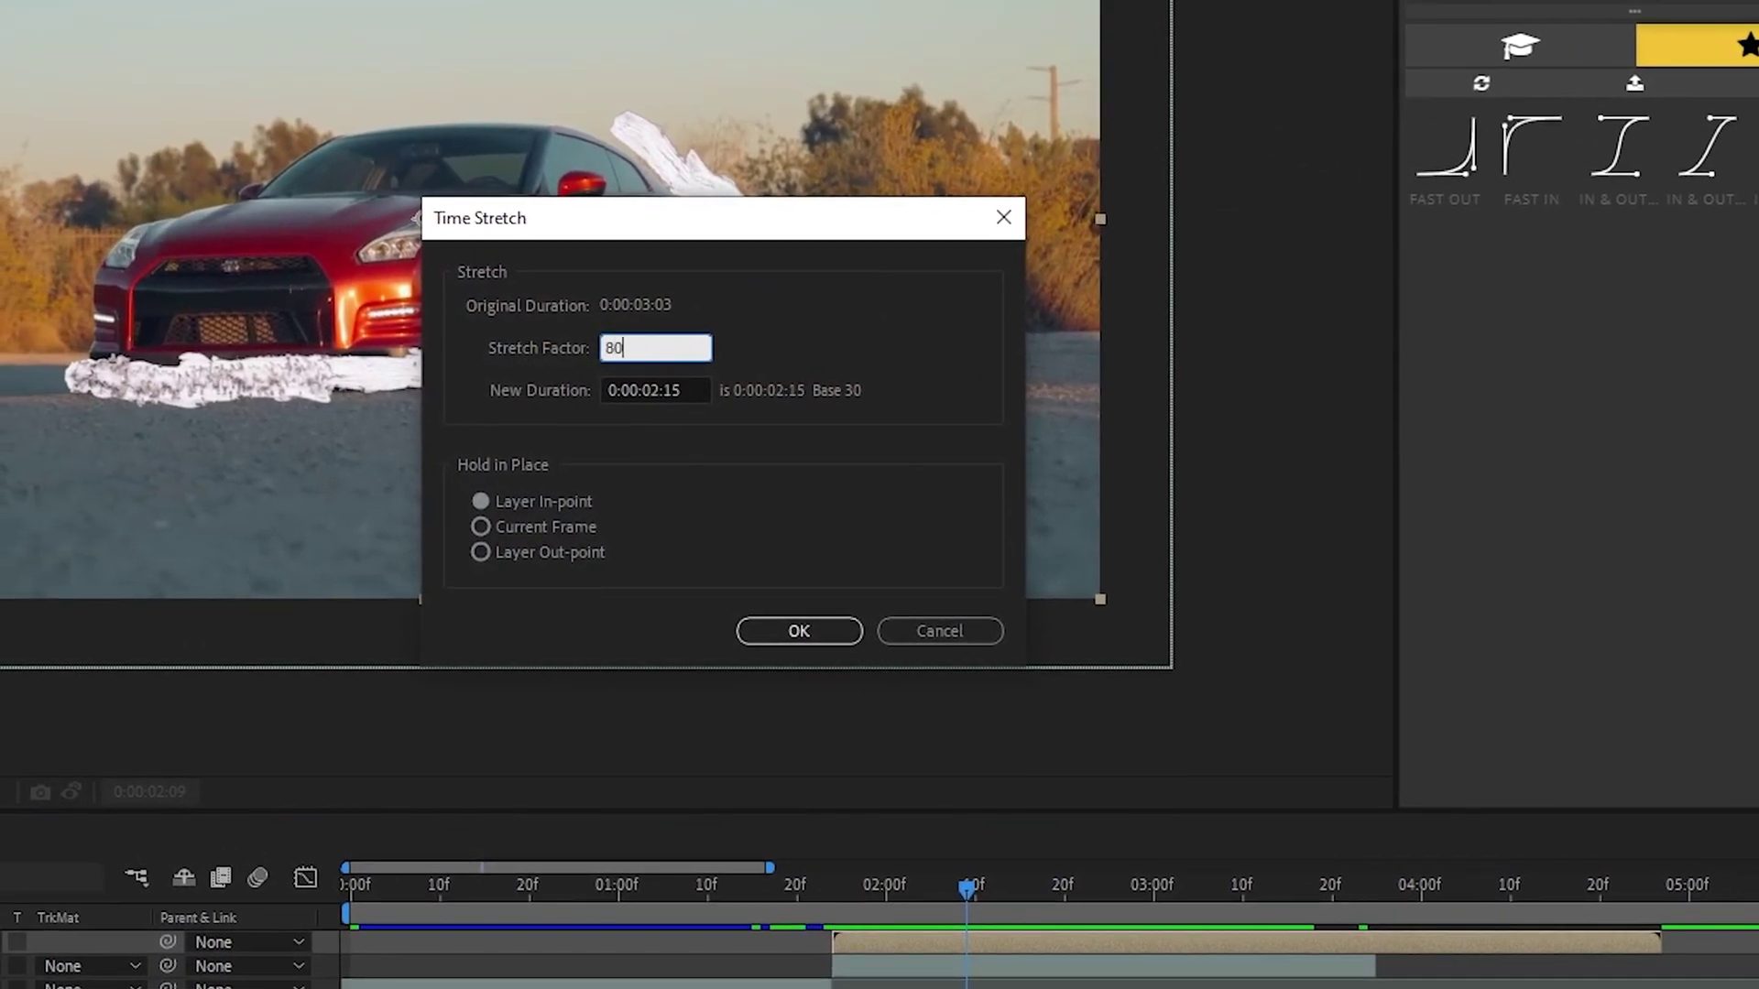
pyautogui.press('Return')
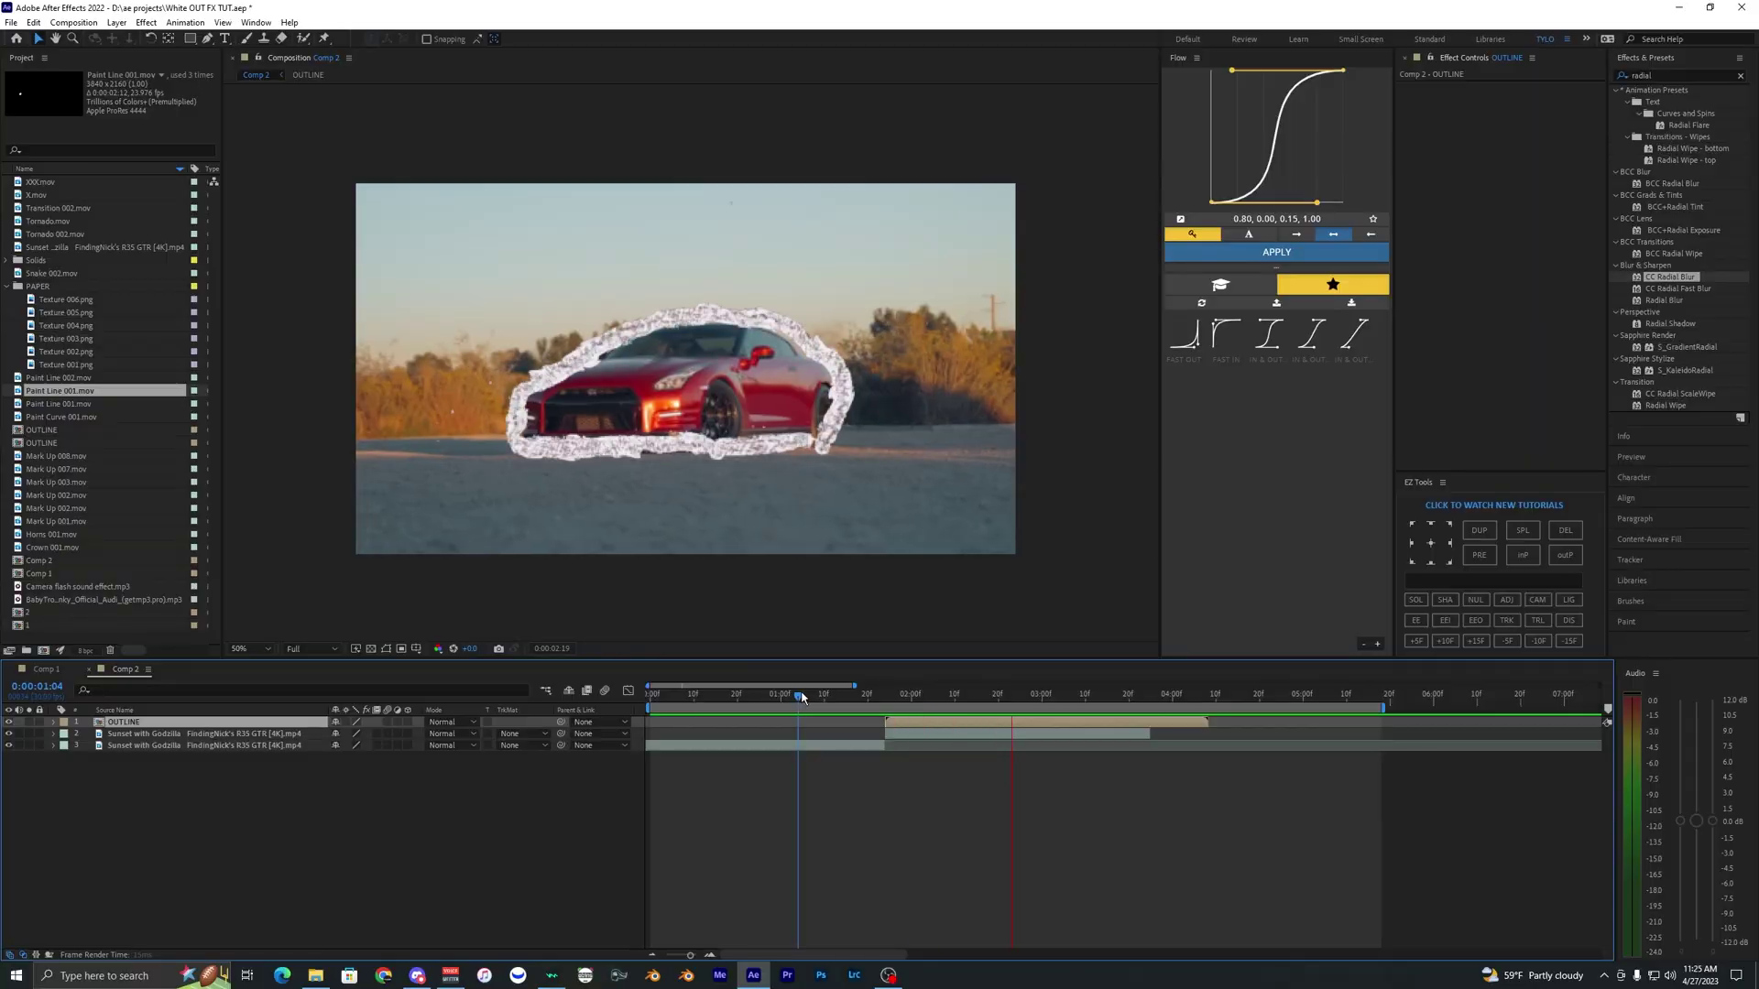
# Preview the sped-up OUTLINE animation over the frozen car.
pyautogui.press('space')
pyautogui.click(899, 696)
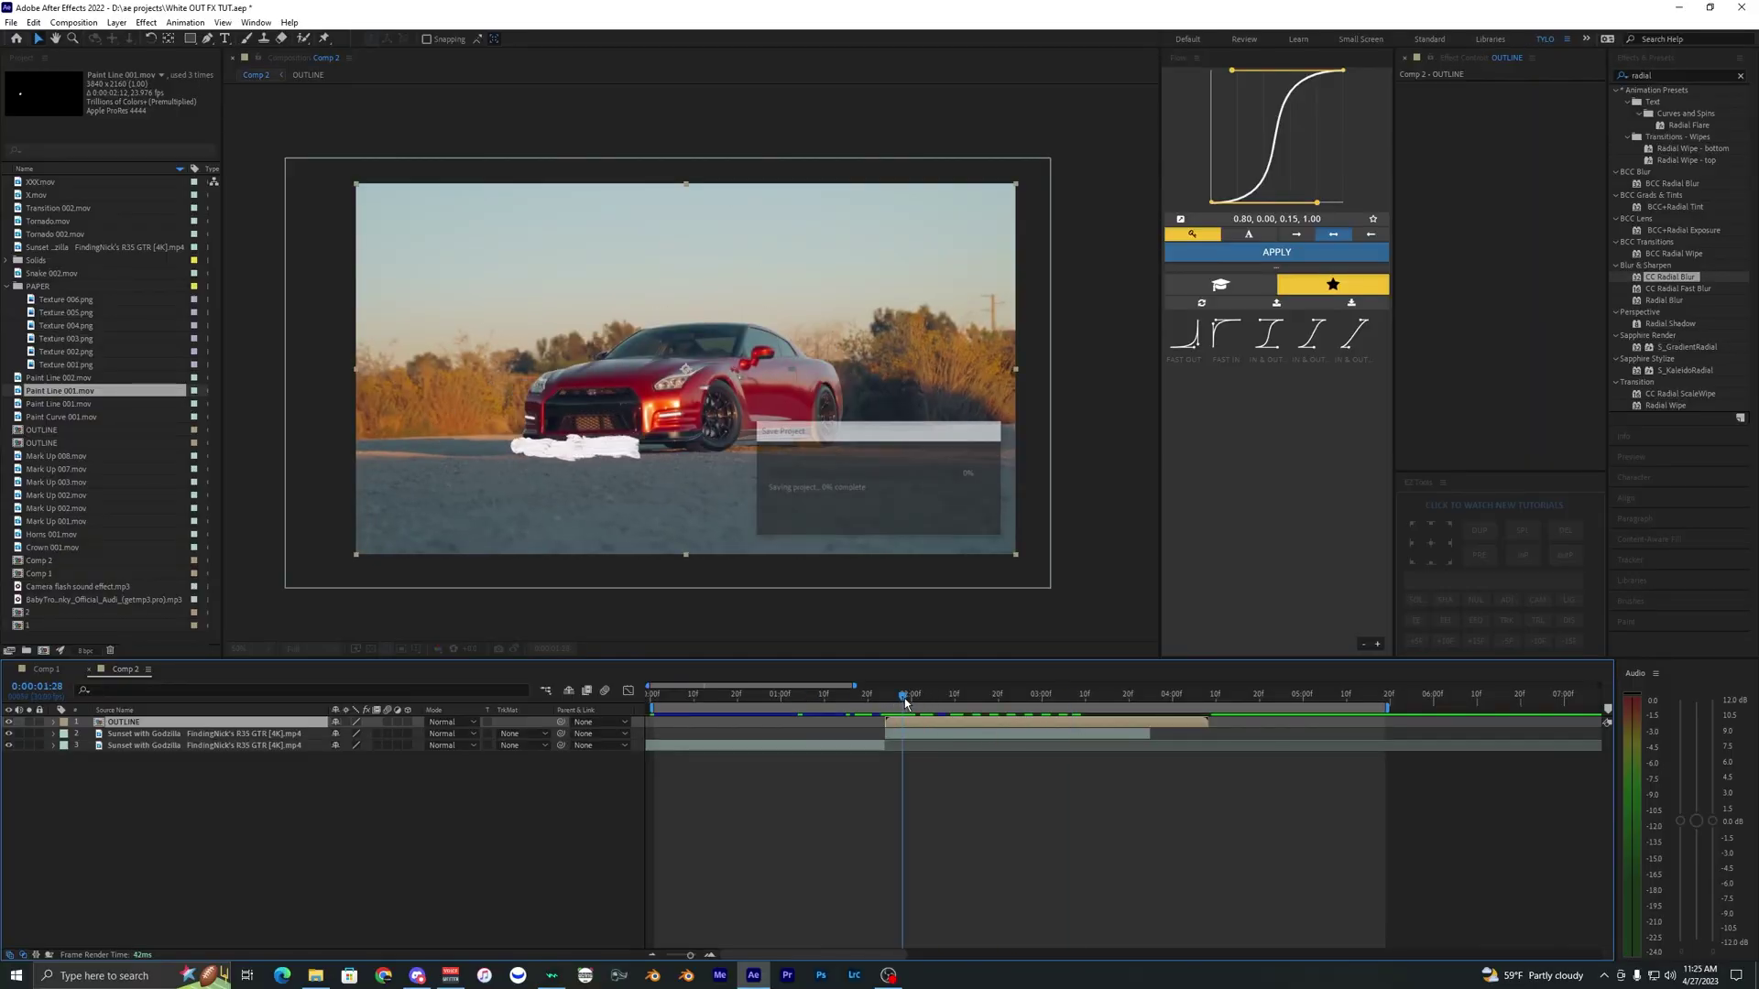
pyautogui.moveTo(902, 698); pyautogui.dragTo(1011, 704)
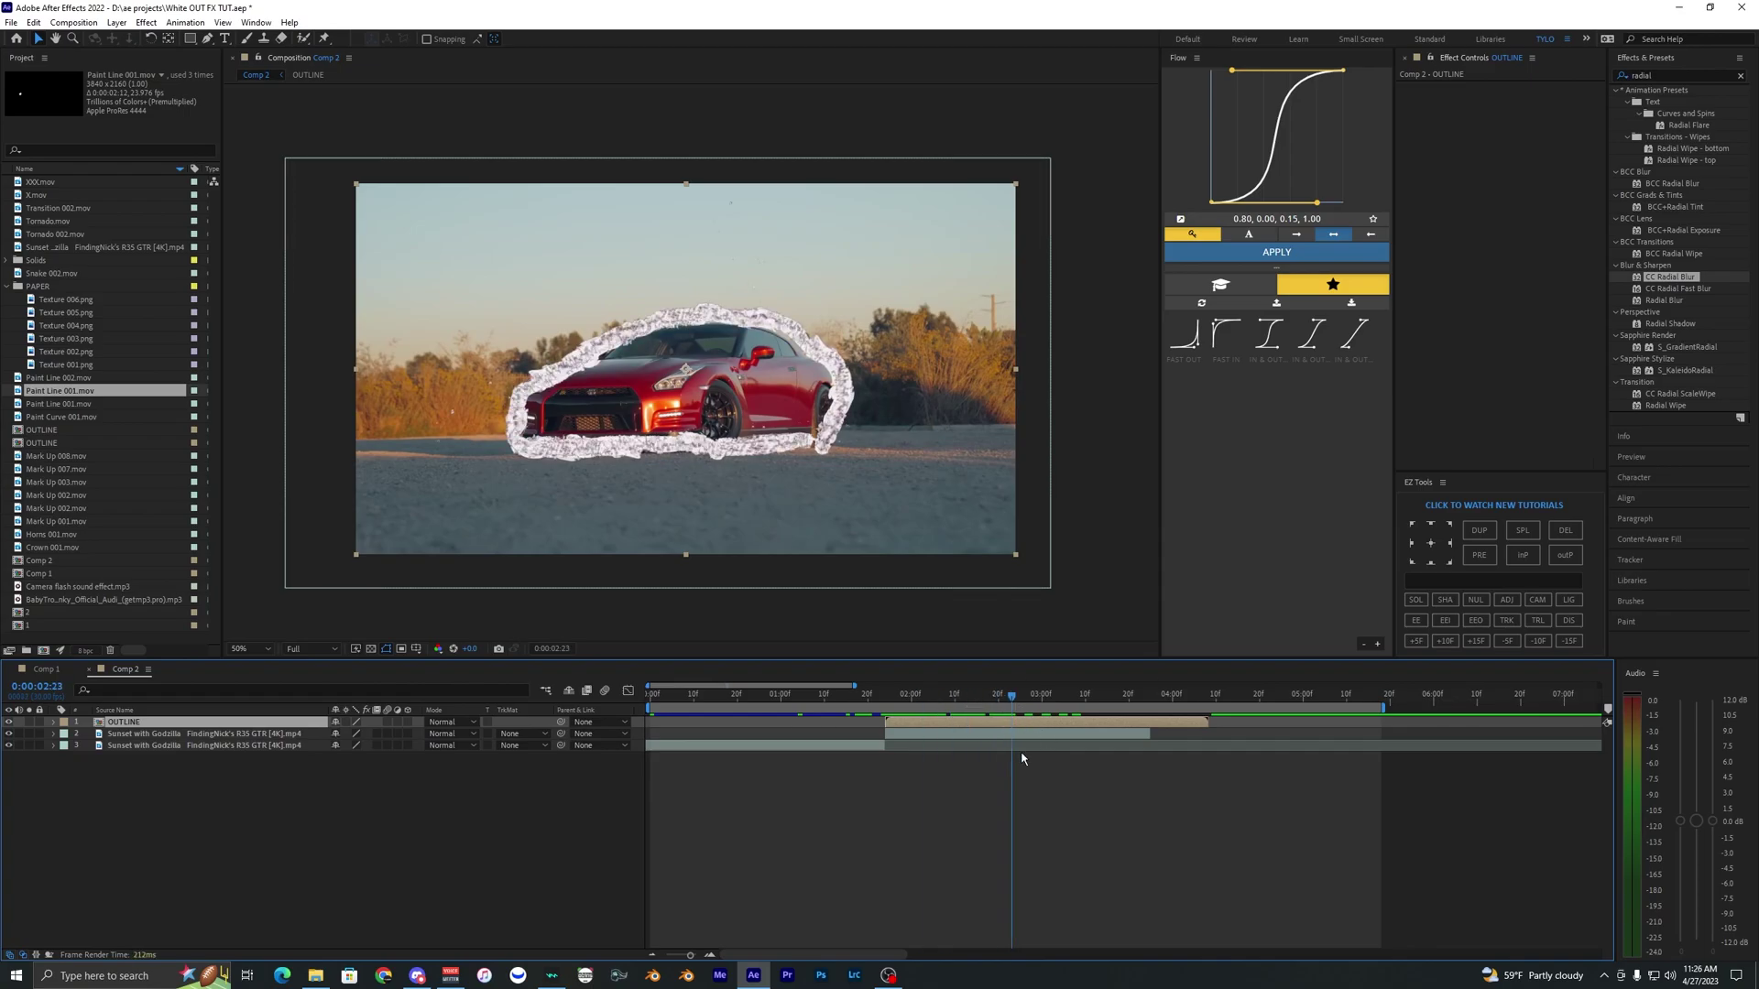
pyautogui.click(1013, 806)
pyautogui.click(971, 720)
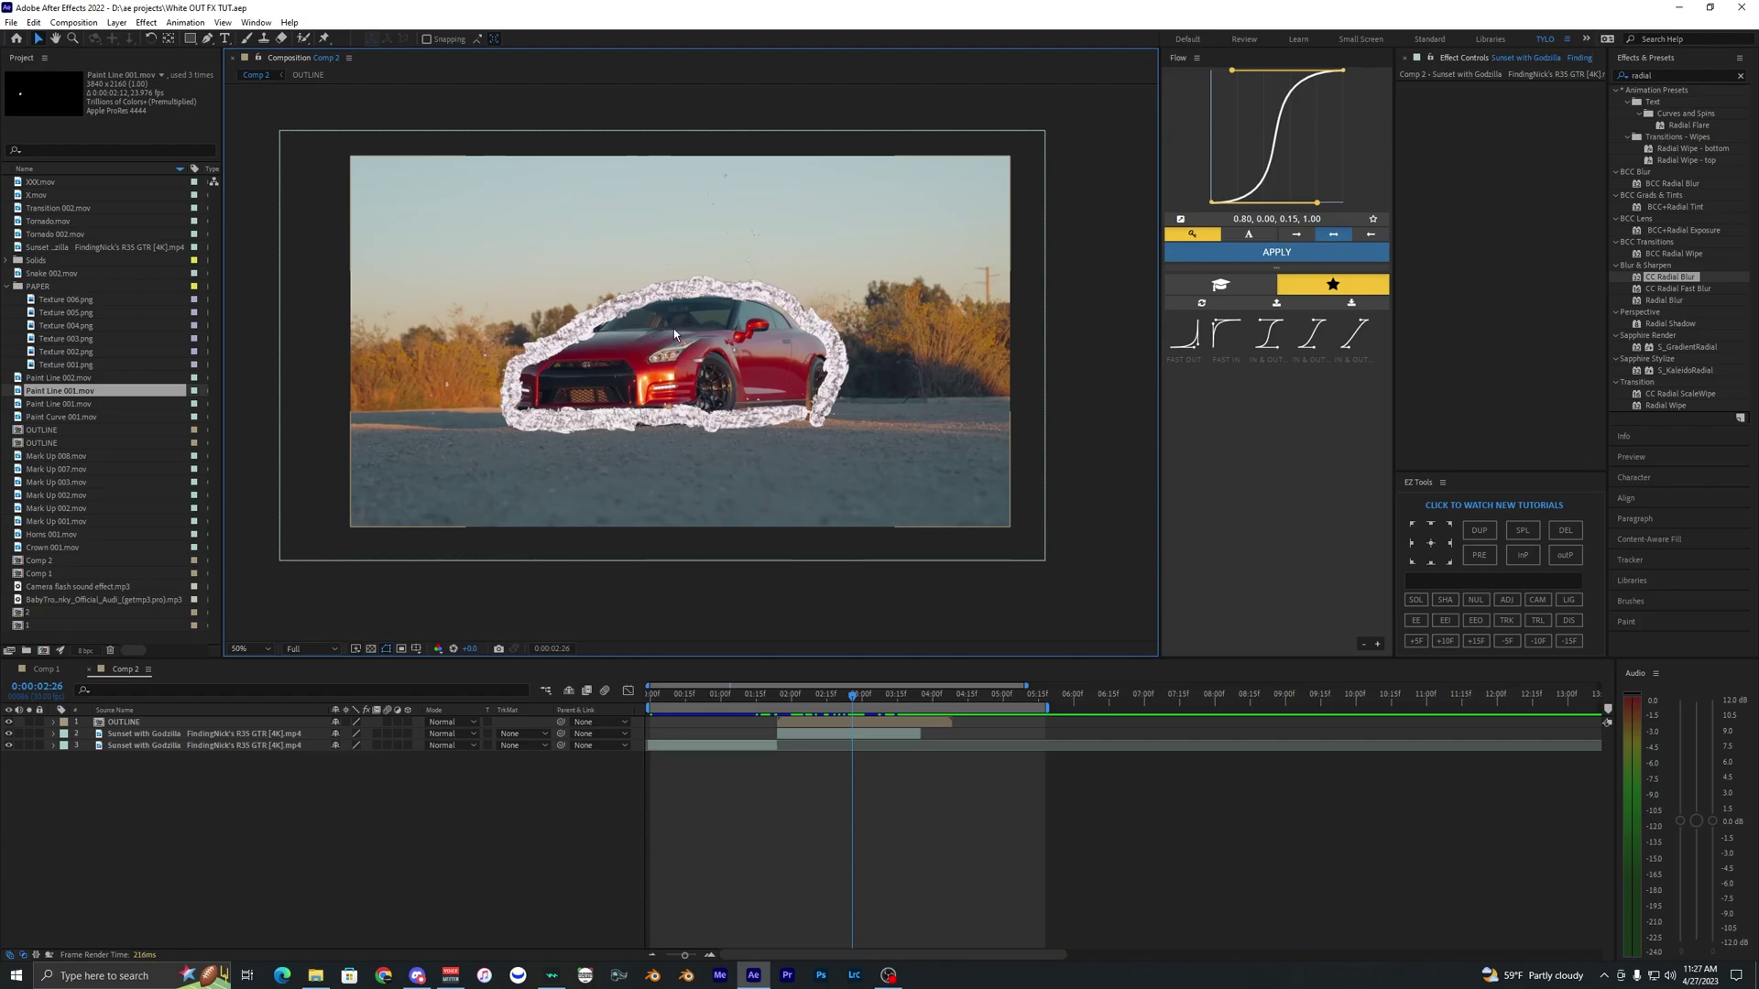
# Draw a closed Pen tool mask around the car on the frozen clip at 0:00:01:24, following the body and wheels.
pyautogui.moveTo(650, 400); pyautogui.dragTo(699, 424)
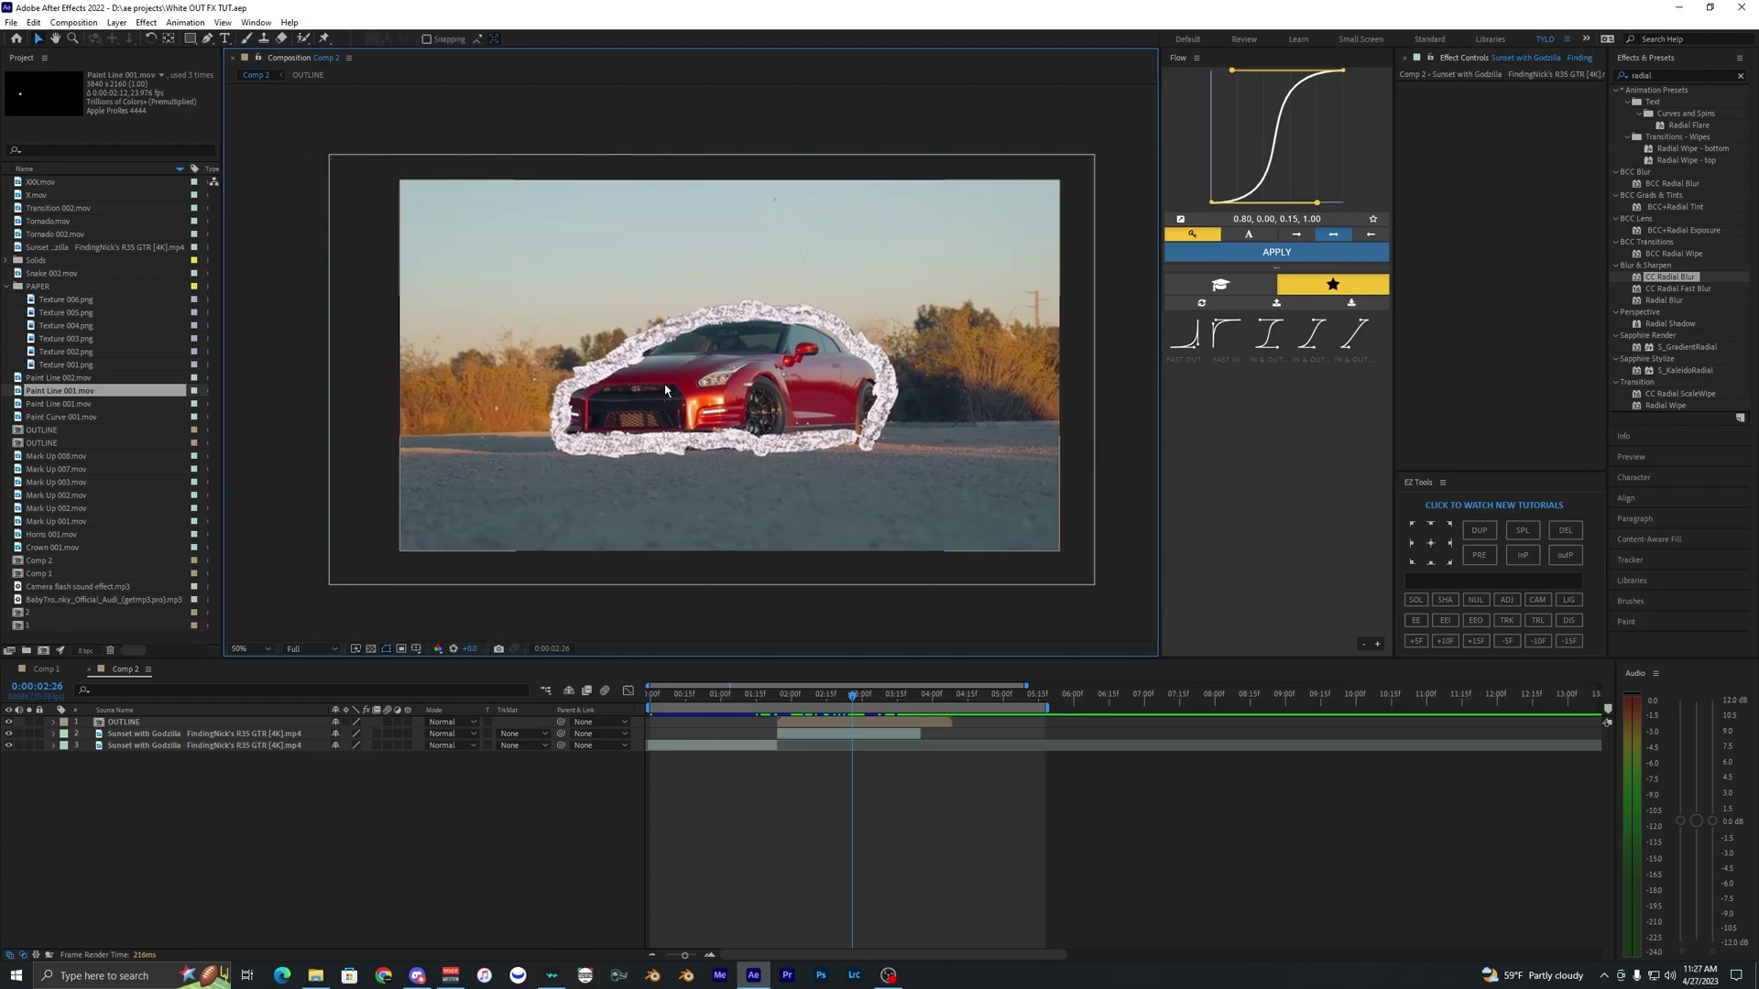
pyautogui.click(771, 482)
pyautogui.press('i')
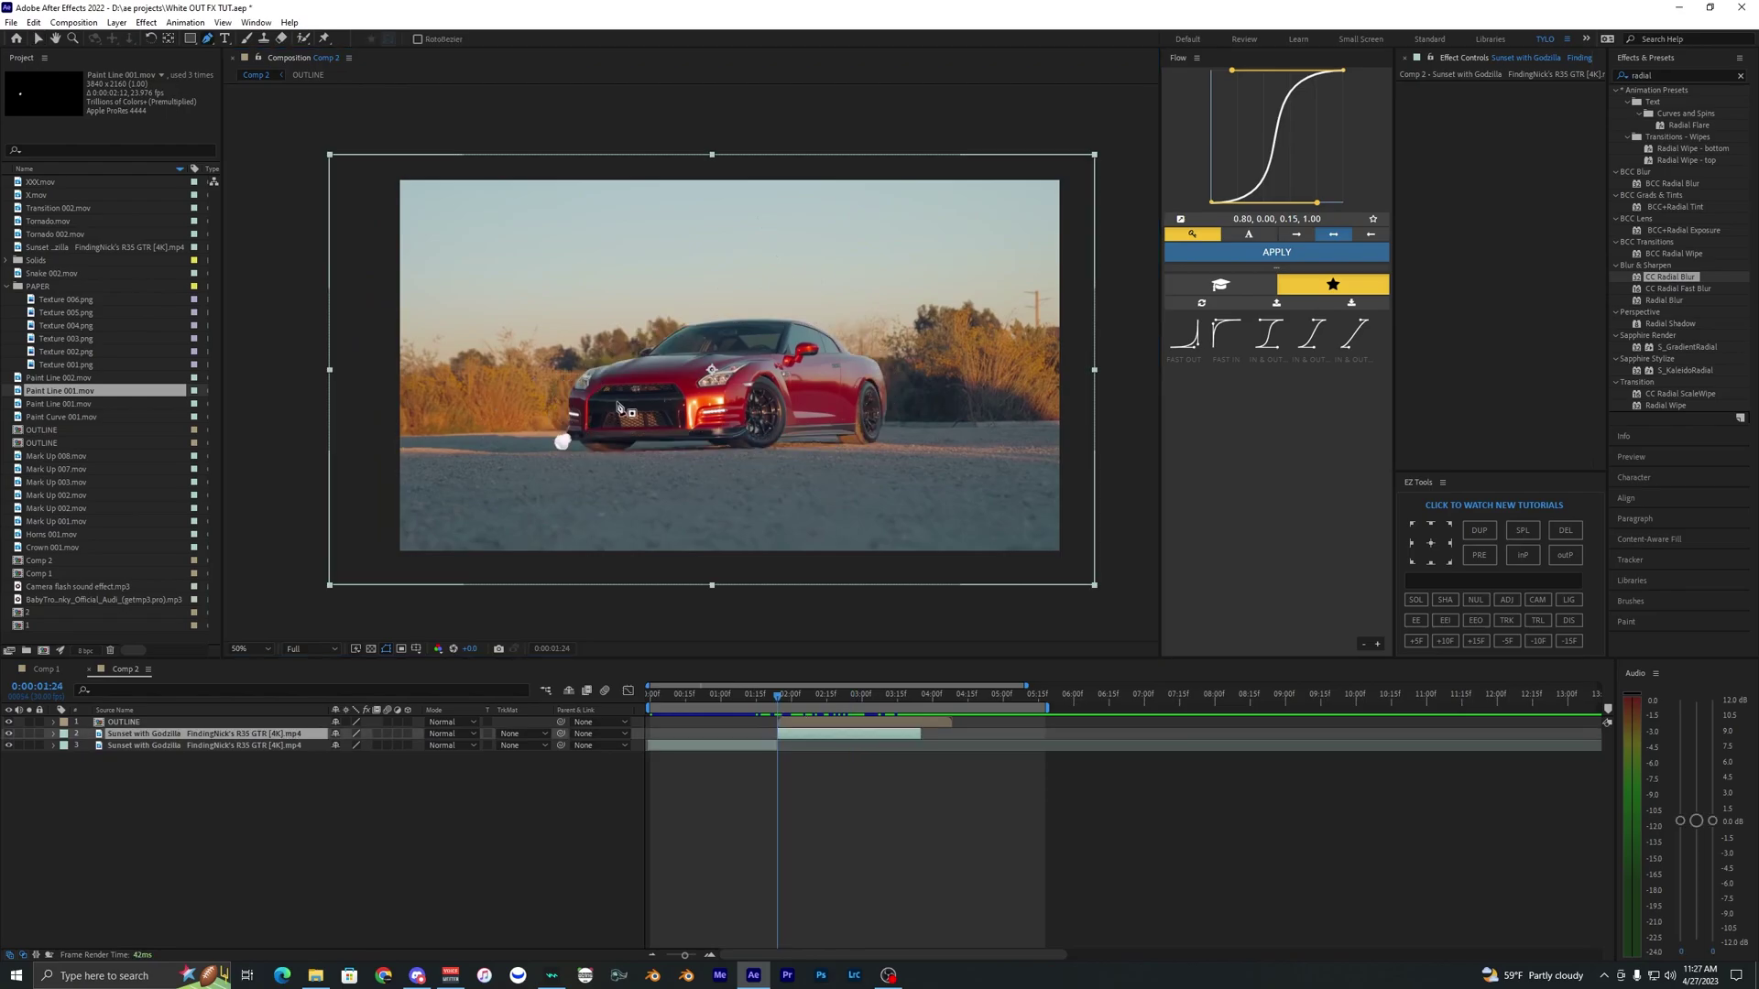
pyautogui.moveTo(579, 453); pyautogui.dragTo(535, 411)
pyautogui.press('g')
pyautogui.scroll(2, 550, 352)
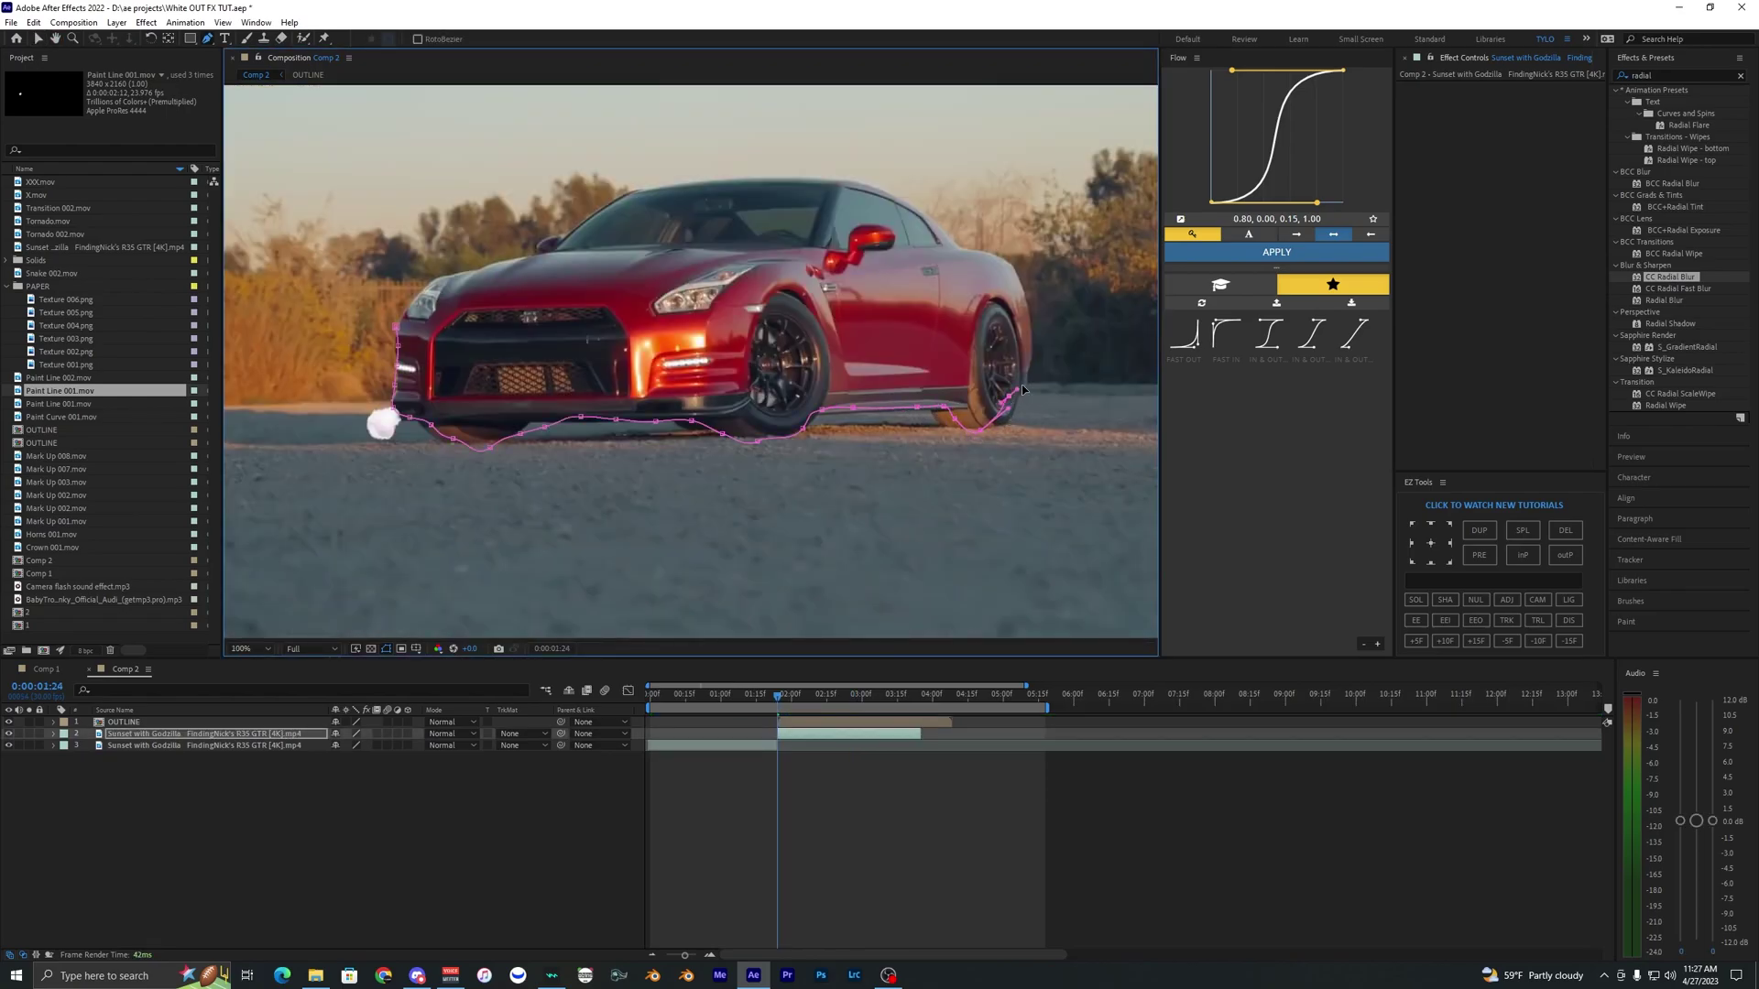
pyautogui.moveTo(1022, 387); pyautogui.dragTo(1024, 383)
pyautogui.moveTo(1032, 366); pyautogui.dragTo(1033, 349)
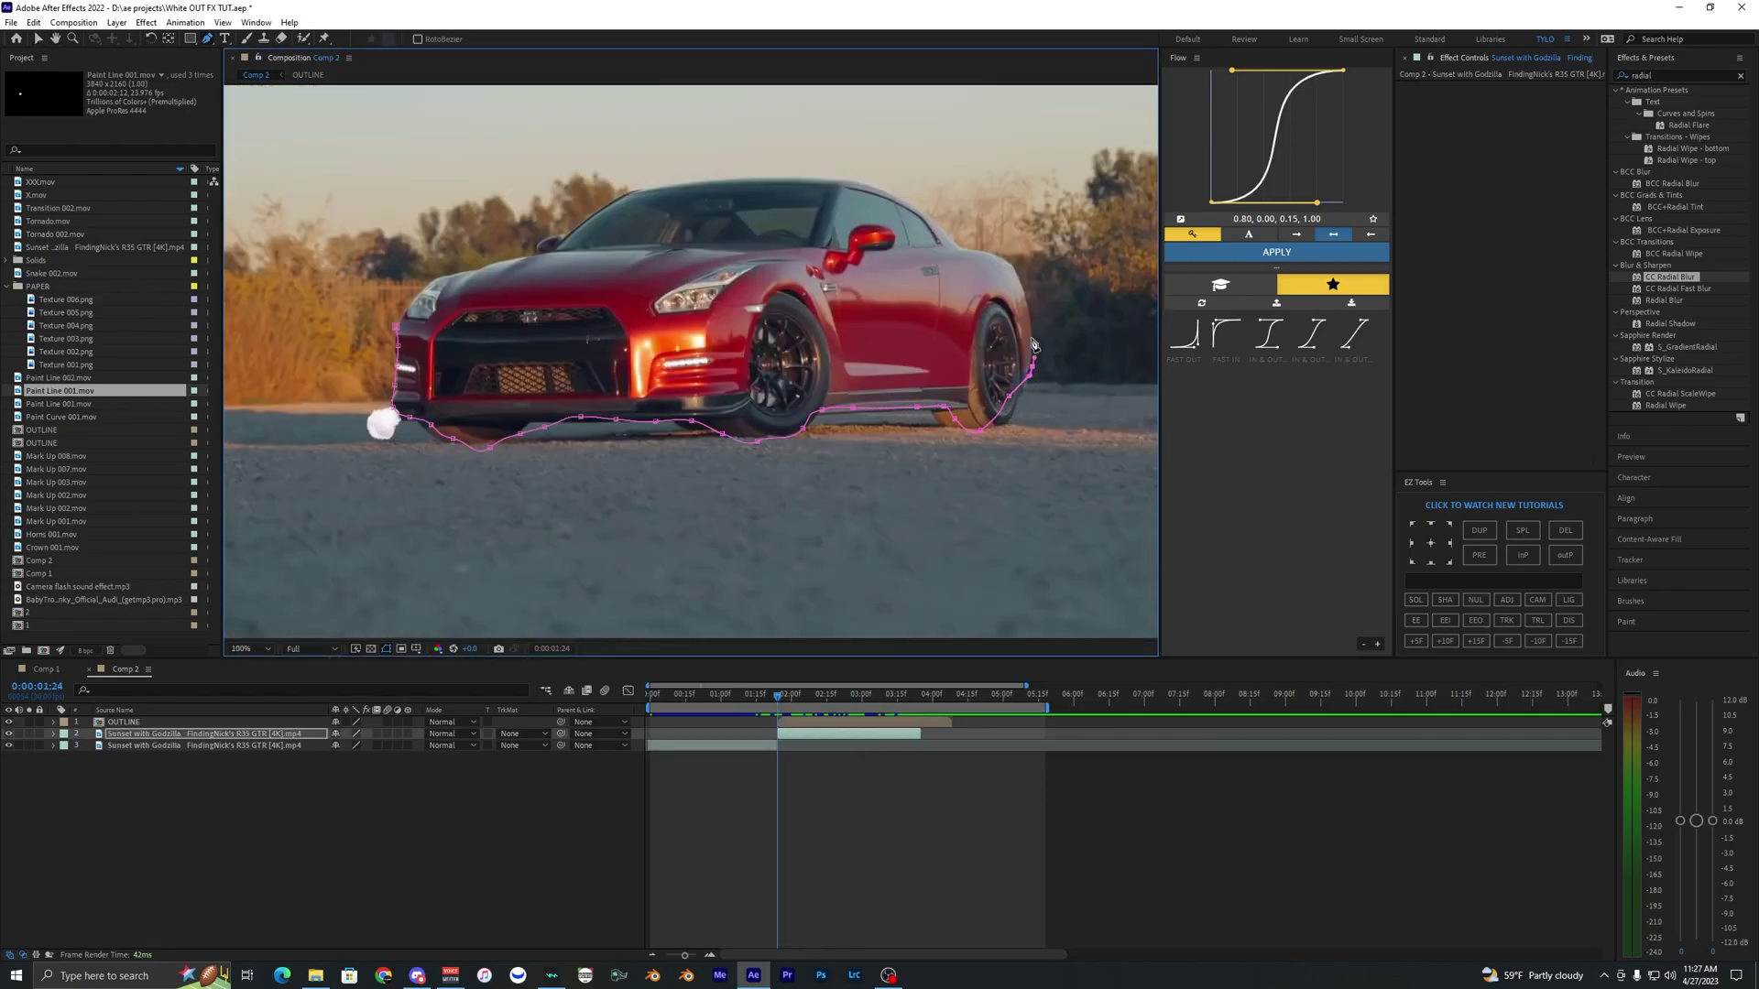
pyautogui.moveTo(1031, 337); pyautogui.dragTo(1030, 322)
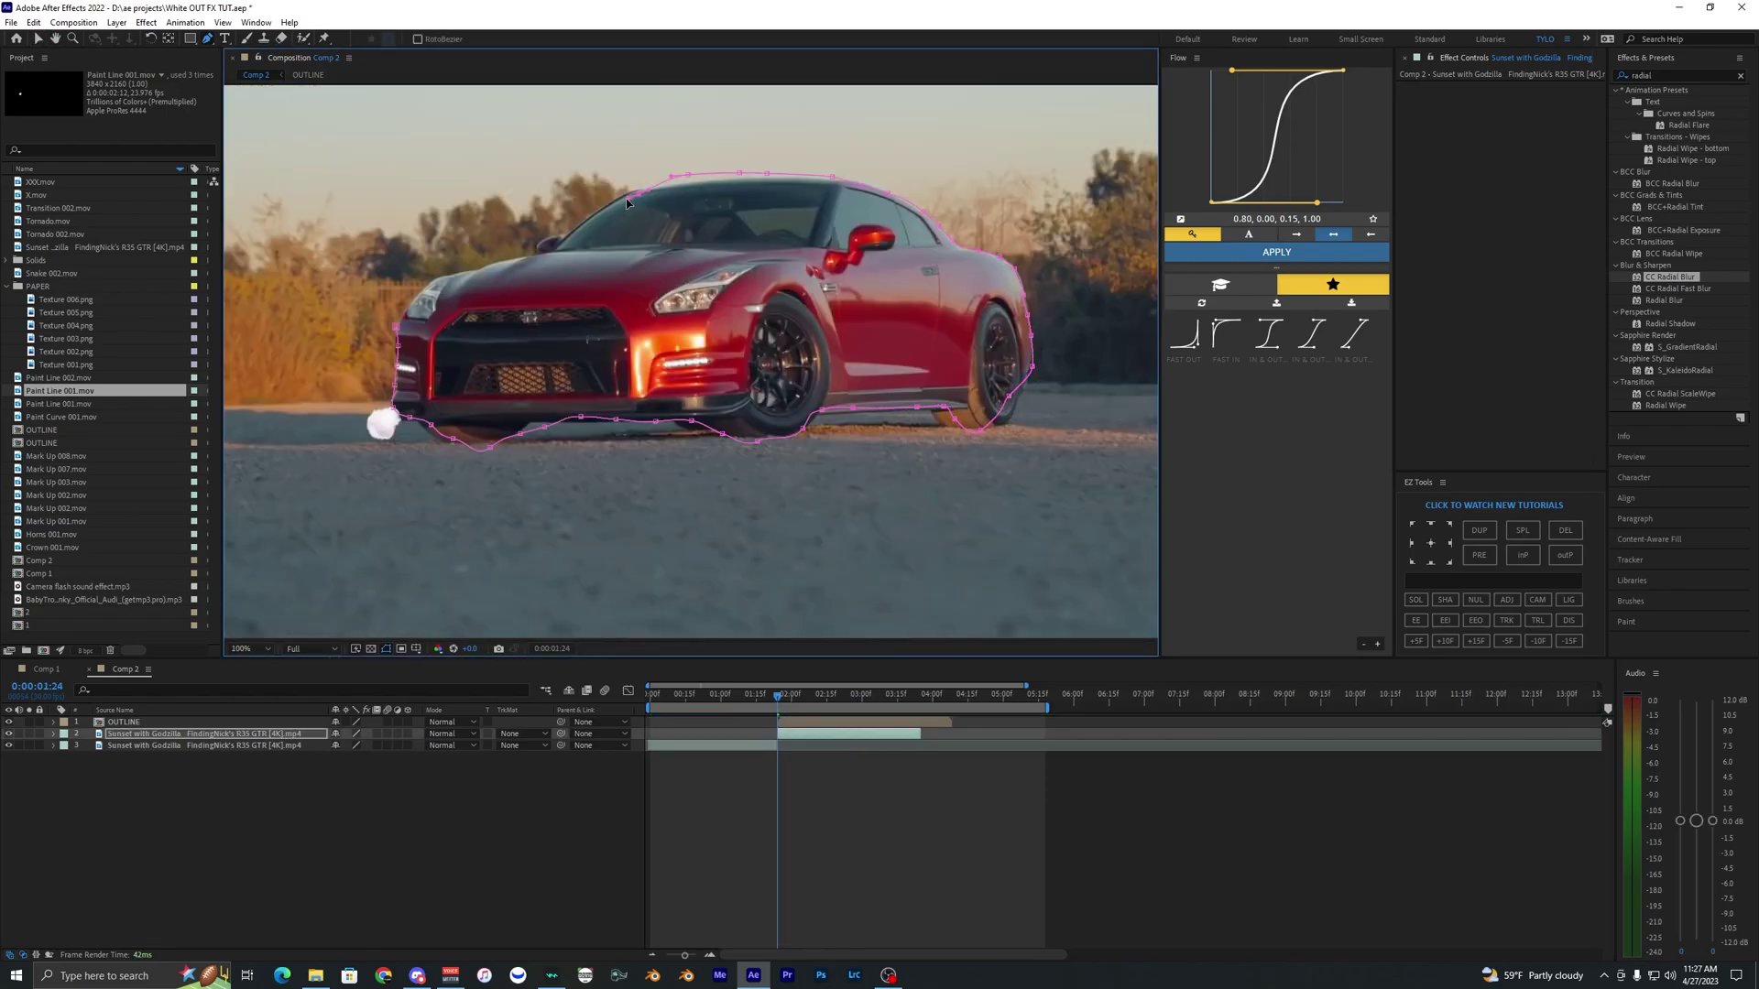
pyautogui.moveTo(587, 216); pyautogui.dragTo(576, 226)
pyautogui.click(536, 247)
pyautogui.click(515, 253)
pyautogui.click(464, 273)
pyautogui.click(448, 274)
pyautogui.click(437, 279)
pyautogui.click(404, 315)
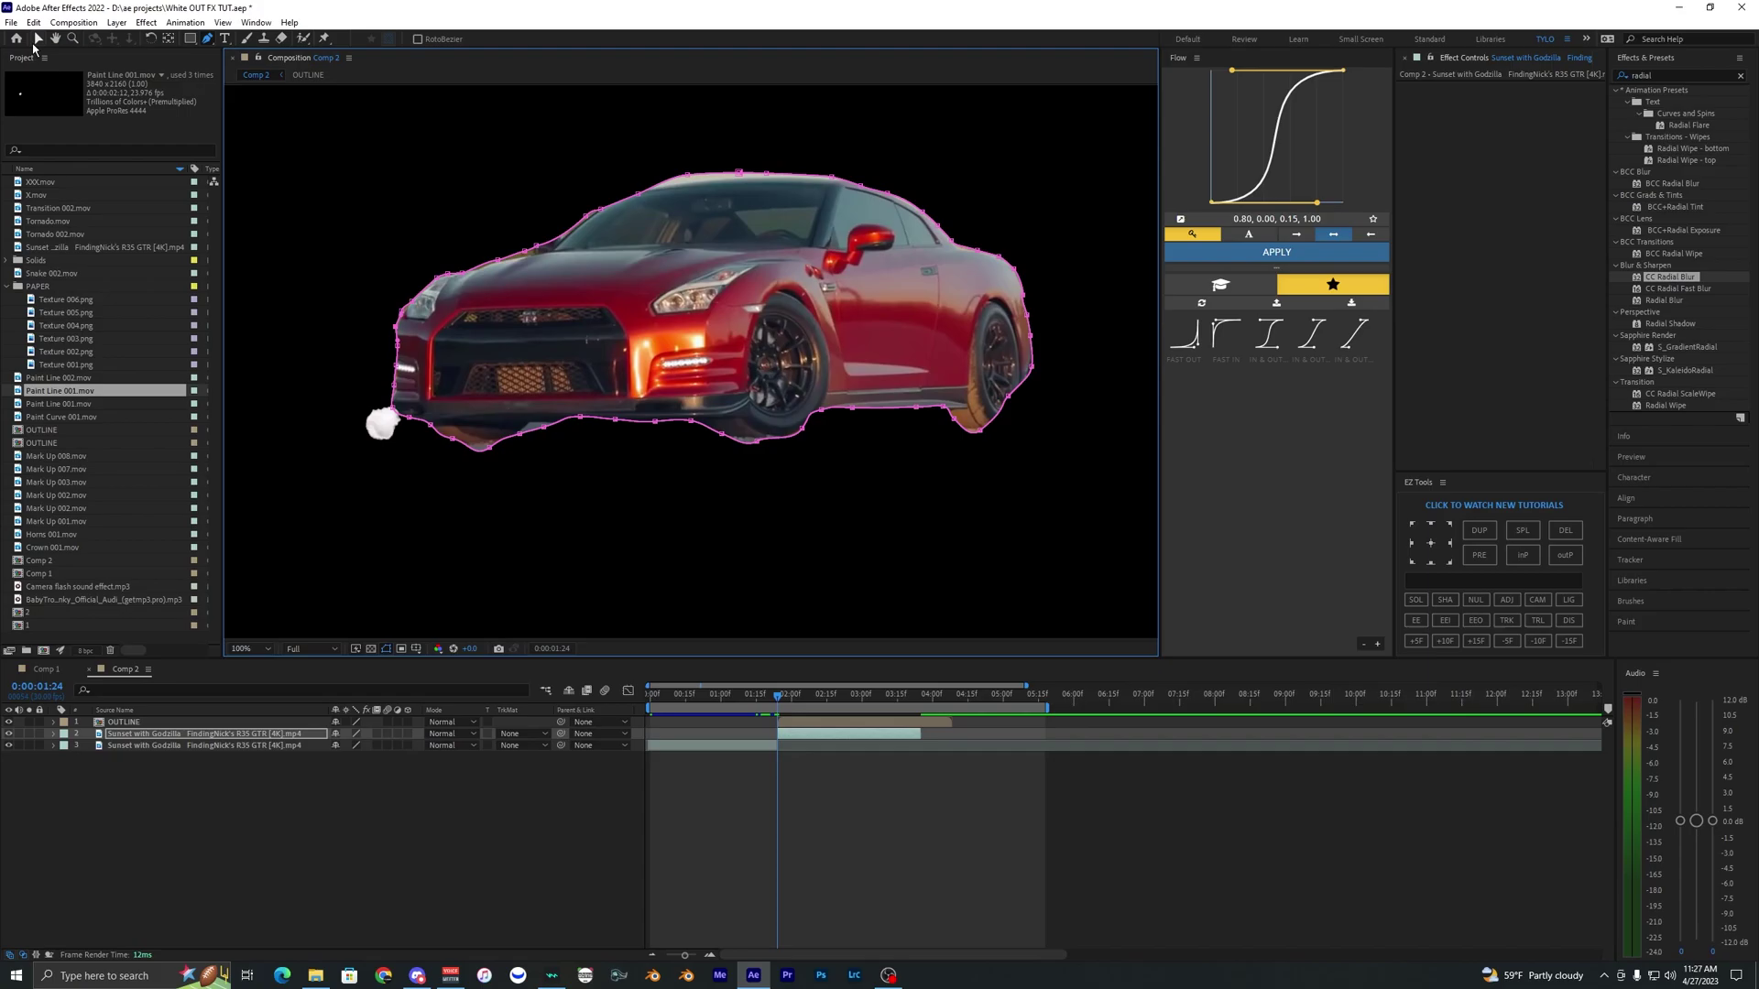
pyautogui.click(36, 41)
# Duplicate the masked frozen clip and delete Mask 1 from the lower copy.
pyautogui.click(819, 734)
pyautogui.hotkey('ctrl', 'd')
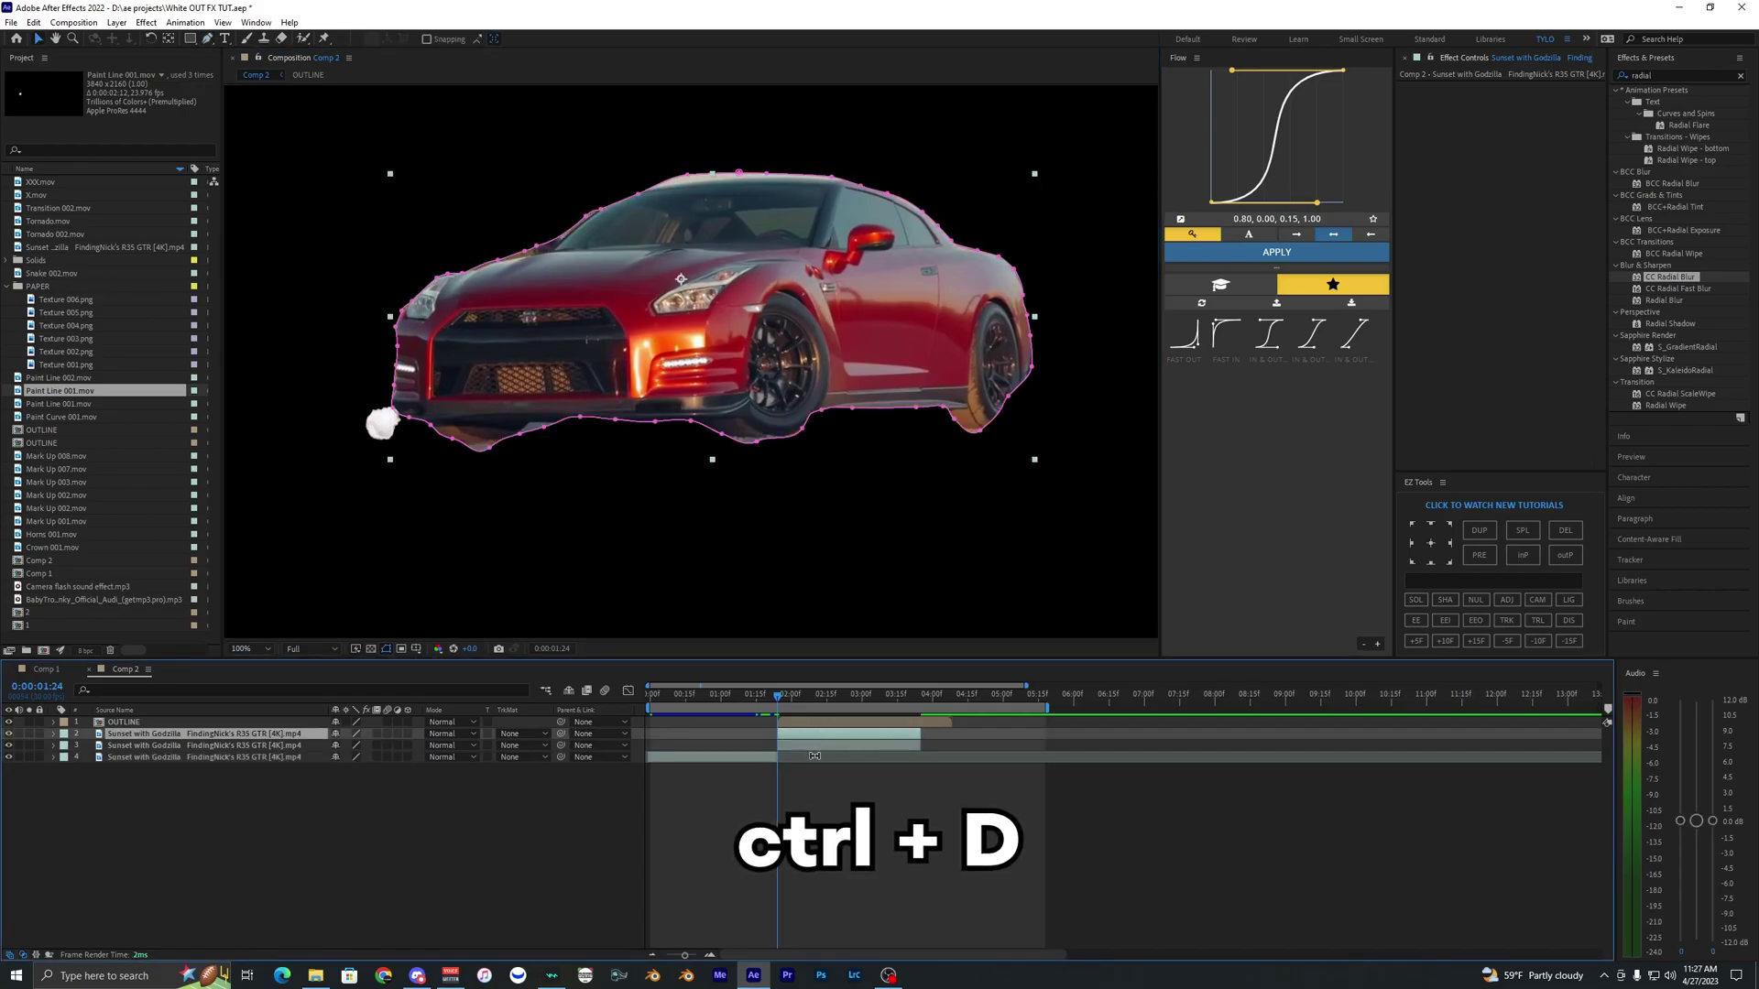
pyautogui.click(793, 746)
pyautogui.press('m')
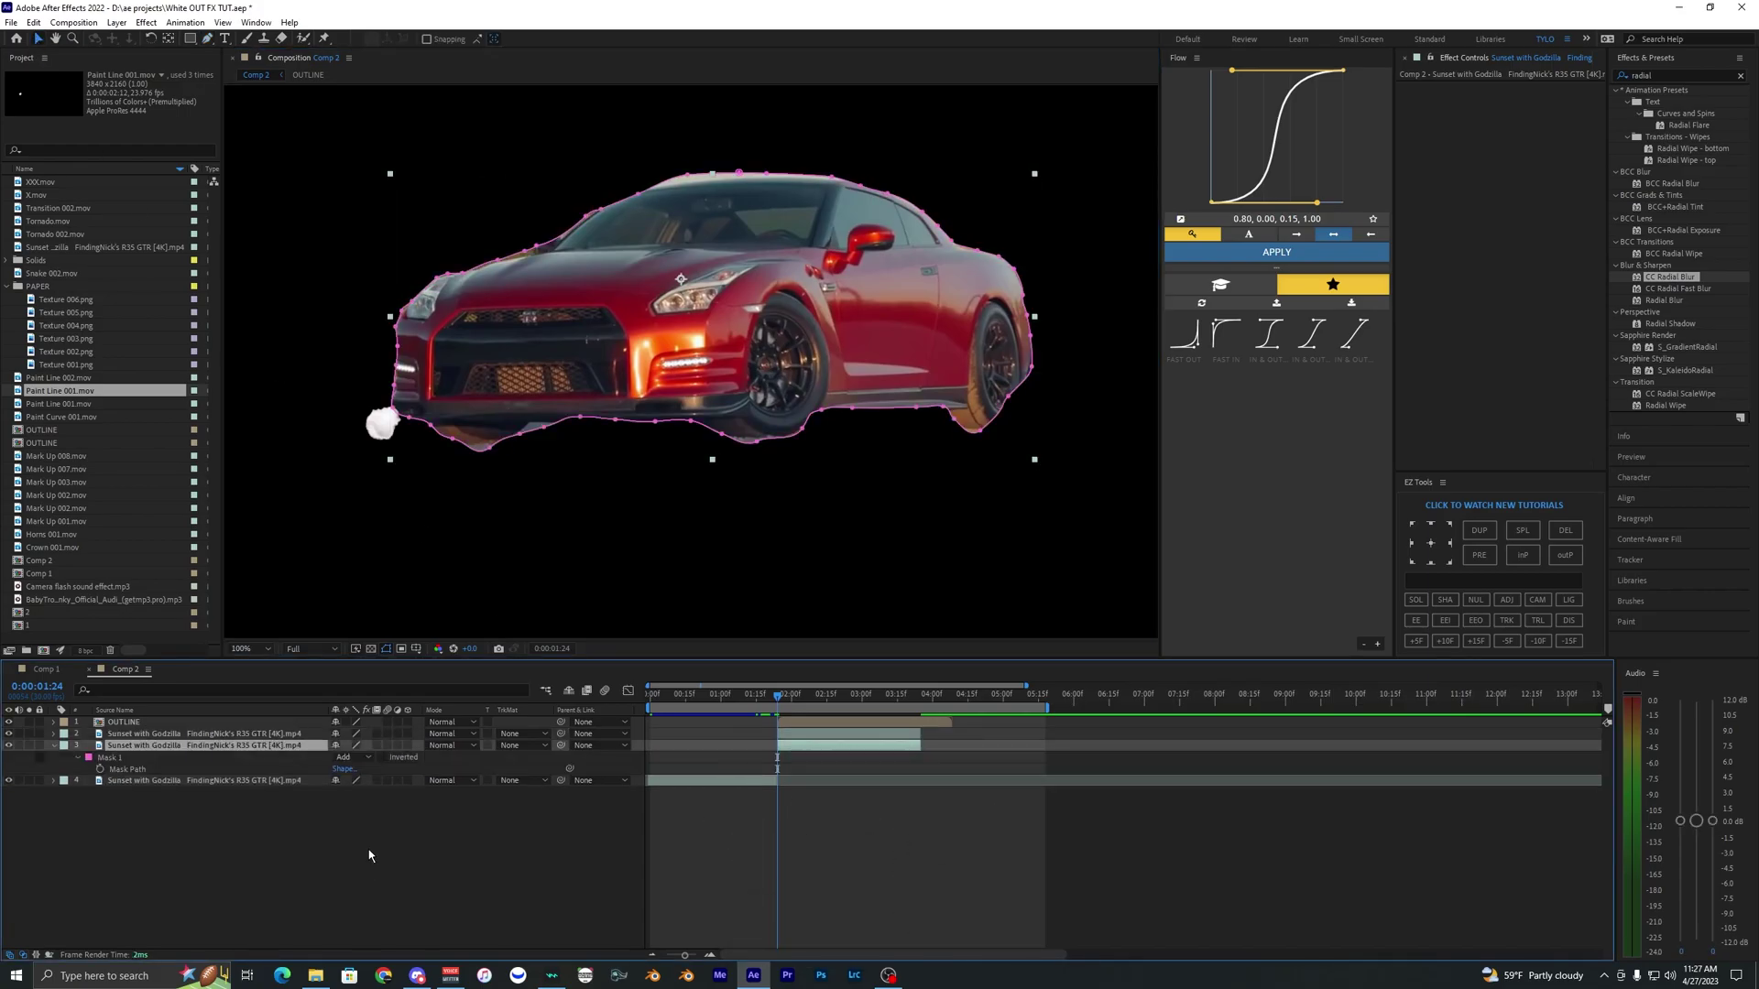
pyautogui.click(174, 757)
pyautogui.press('Delete')
pyautogui.click(852, 785)
pyautogui.scroll(-1, 753, 480)
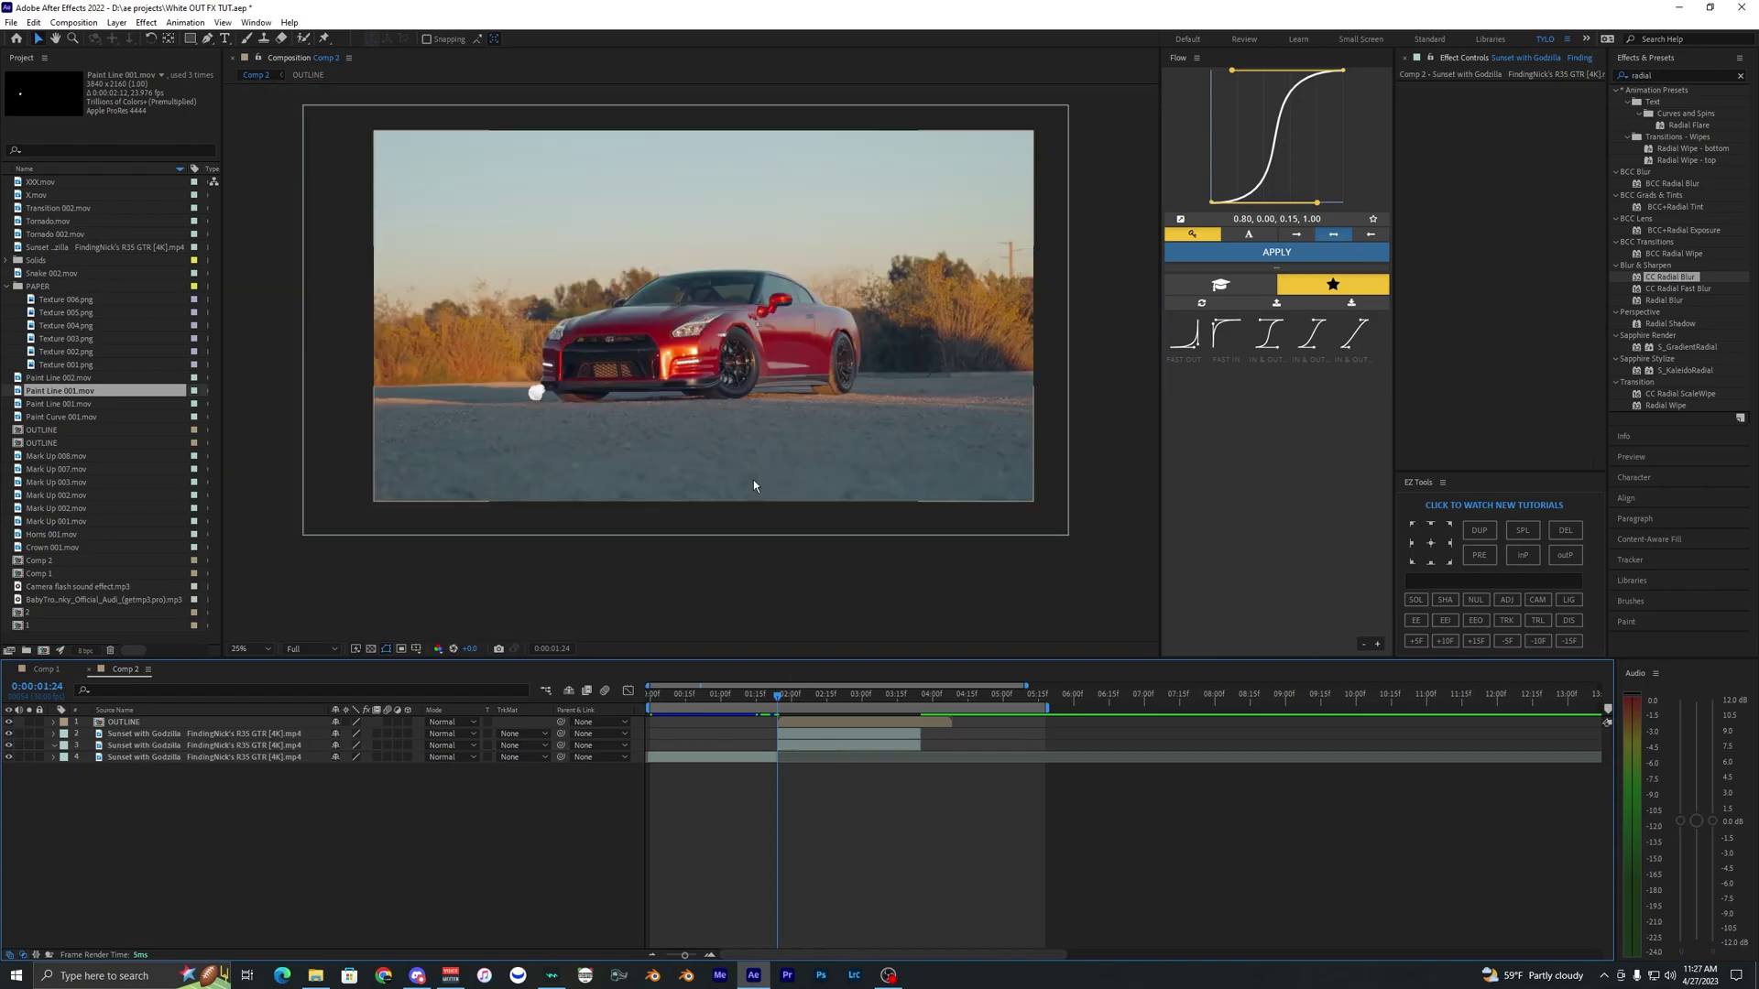
# Switch to File Explorer, import Mark Up 004.mov from the Mark Ups folder and place it beneath the masked car layer at 0:00:01:24.
pyautogui.hotkey('alt', 'Tab')
pyautogui.moveTo(1060, 321); pyautogui.dragTo(418, 306)
pyautogui.click(541, 427)
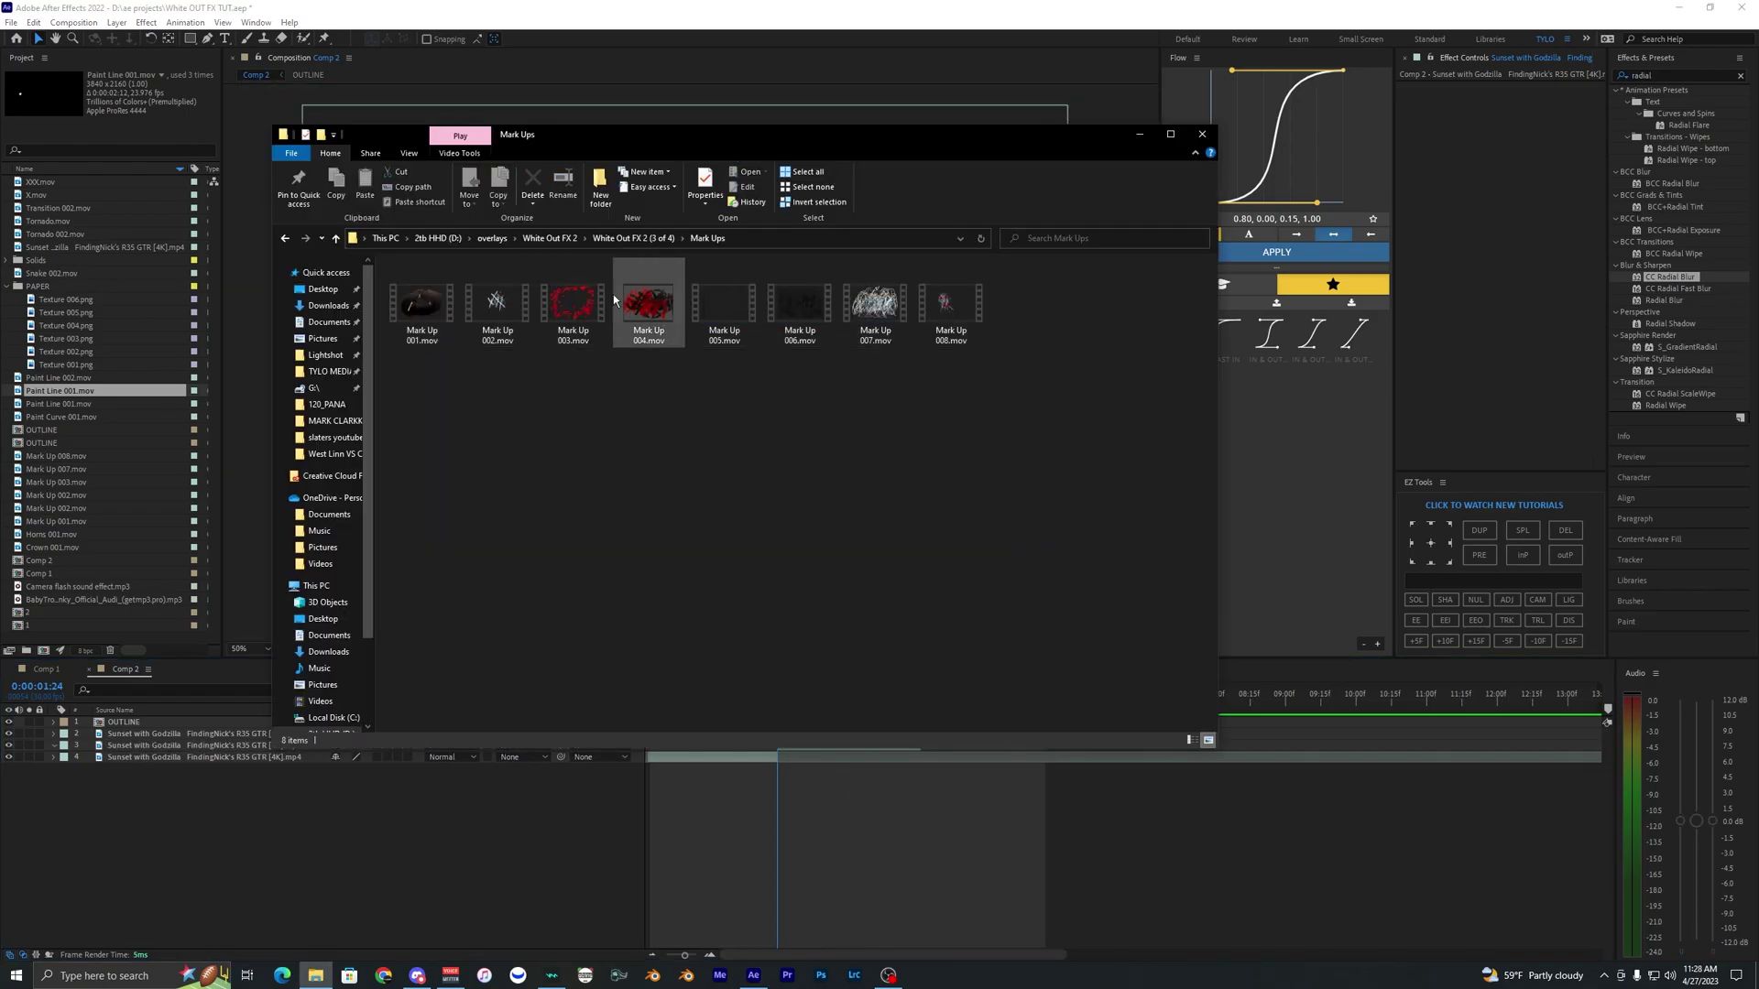
pyautogui.moveTo(647, 307); pyautogui.dragTo(121, 516)
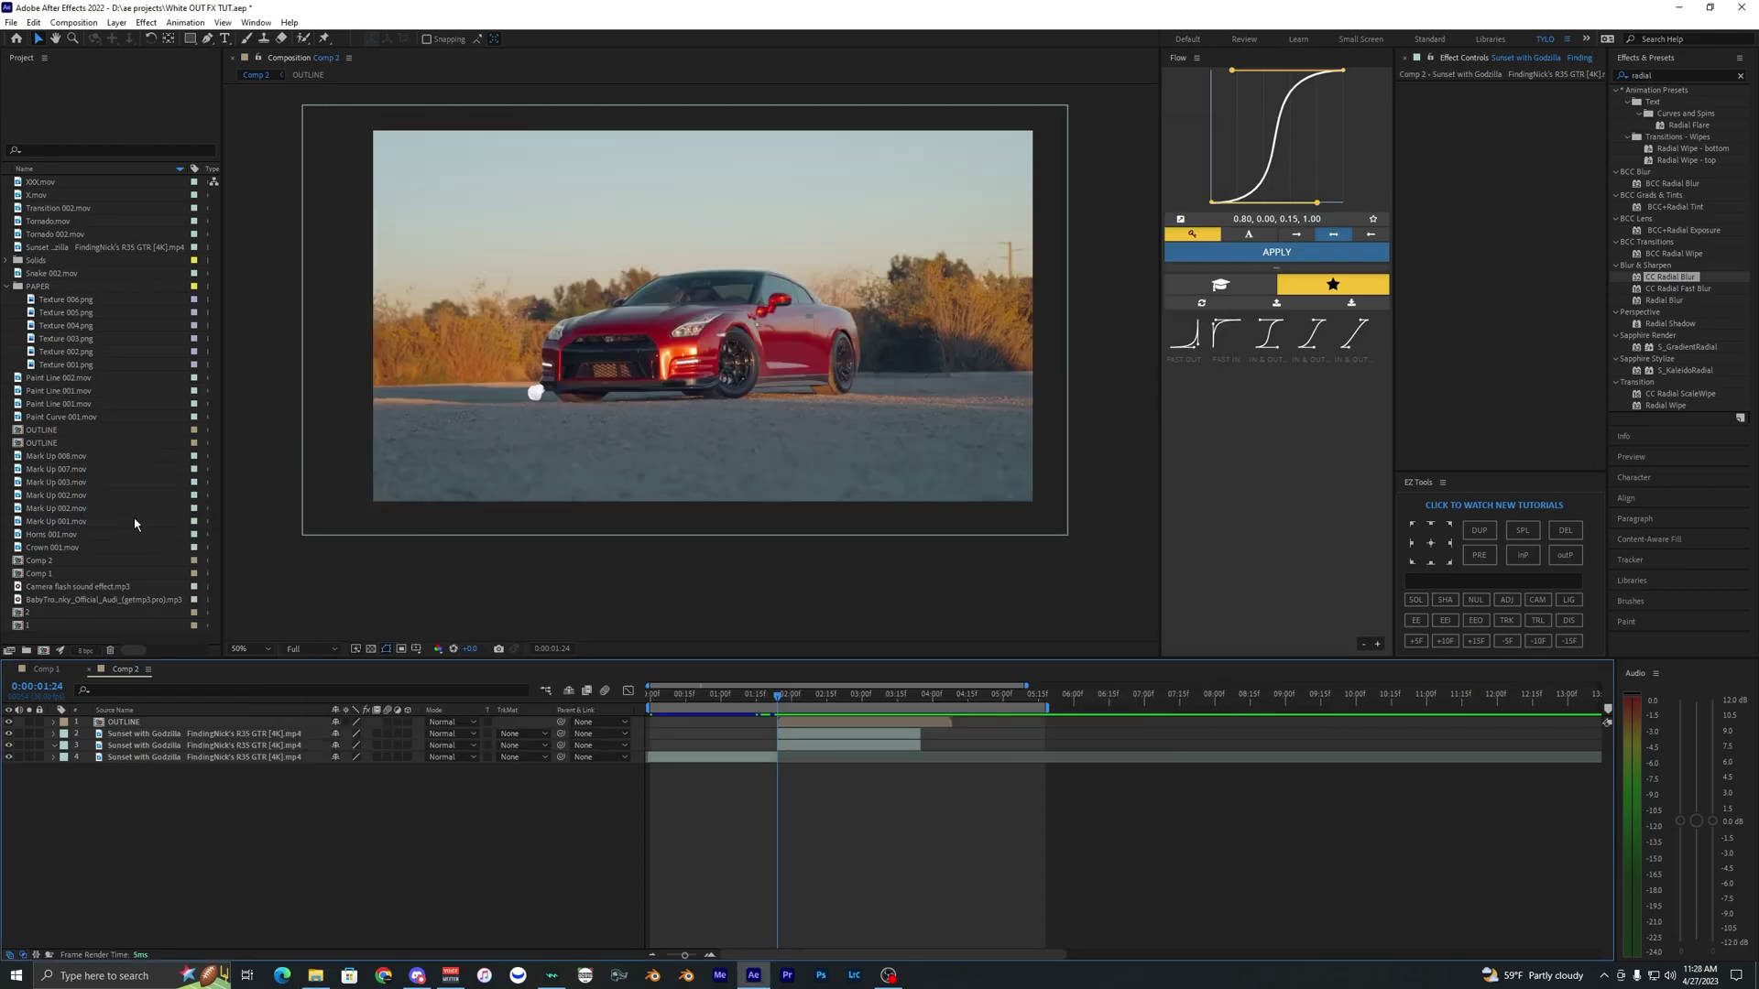
# Scale the Mark Up 004.mov layer to 59% and preview the brush strokes behind the car.
pyautogui.moveTo(817, 709)
pyautogui.mouseDown()
pyautogui.moveTo(773, 739)
pyautogui.moveTo(899, 700)
pyautogui.mouseUp()
pyautogui.press('s')
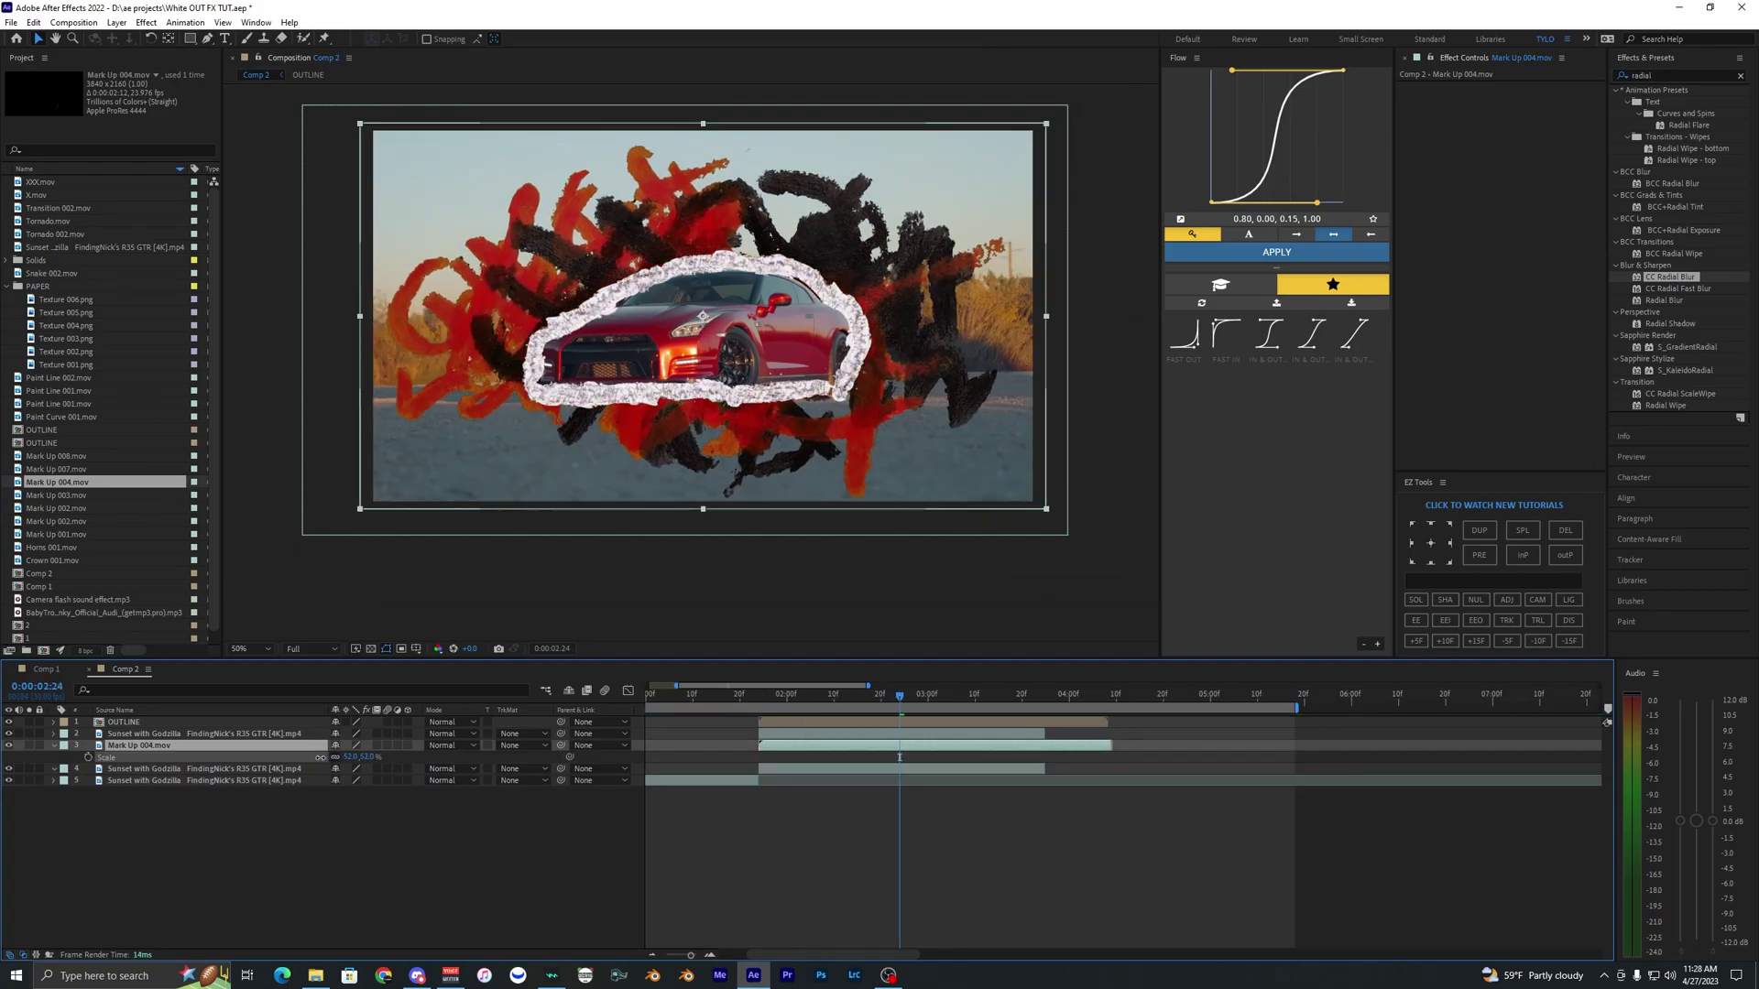
pyautogui.moveTo(323, 757); pyautogui.dragTo(325, 757)
pyautogui.click(745, 697)
pyautogui.press('space')
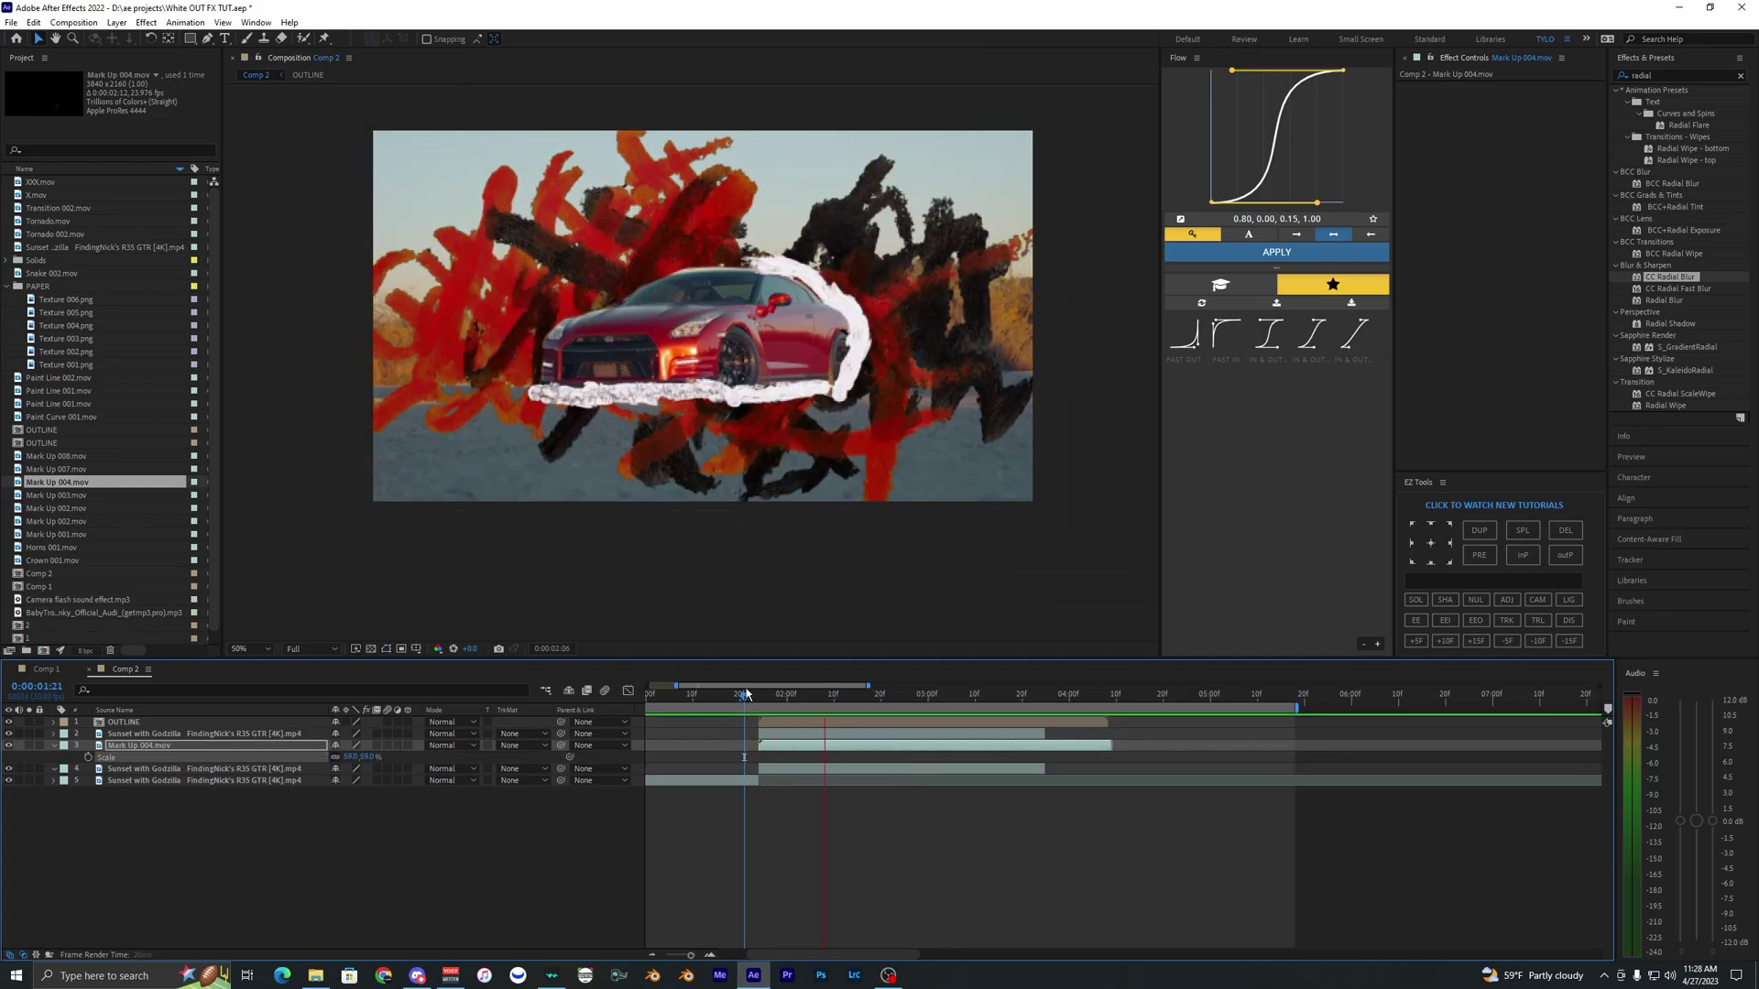
pyautogui.press('space')
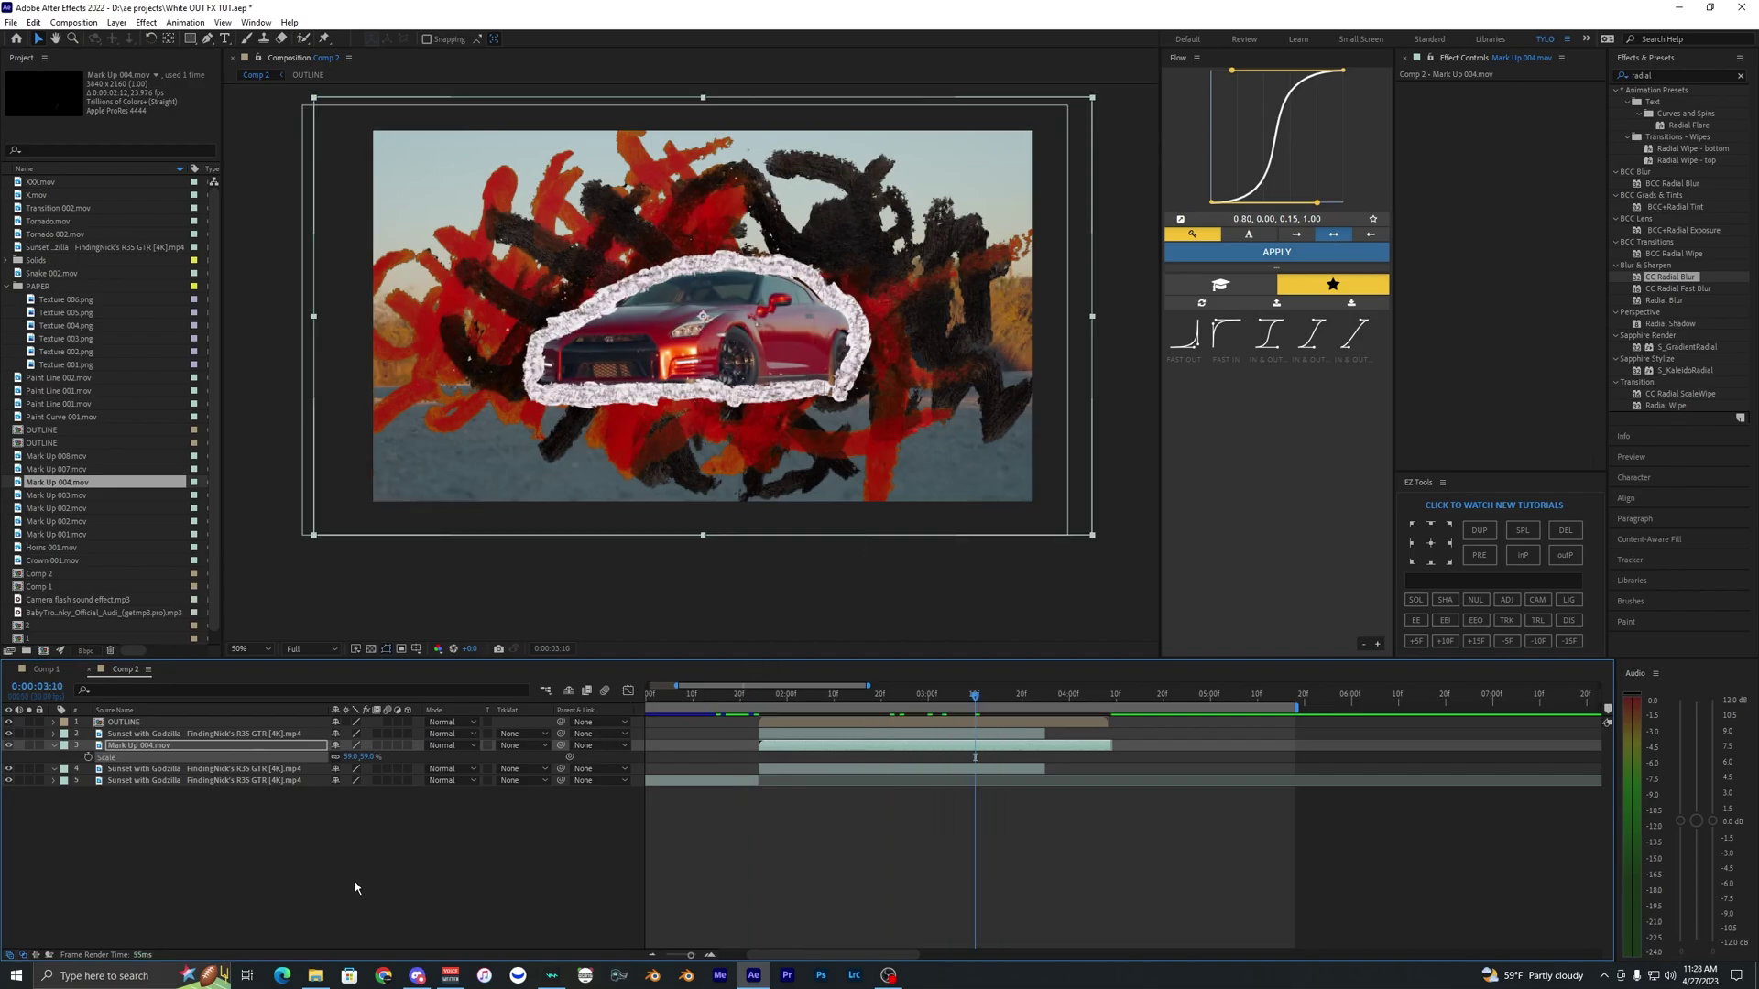
# Import Mark Up 002.mov and XXX.mov from File Explorer and stack them between the masked car layer and Mark Up 004.mov.
pyautogui.click(315, 976)
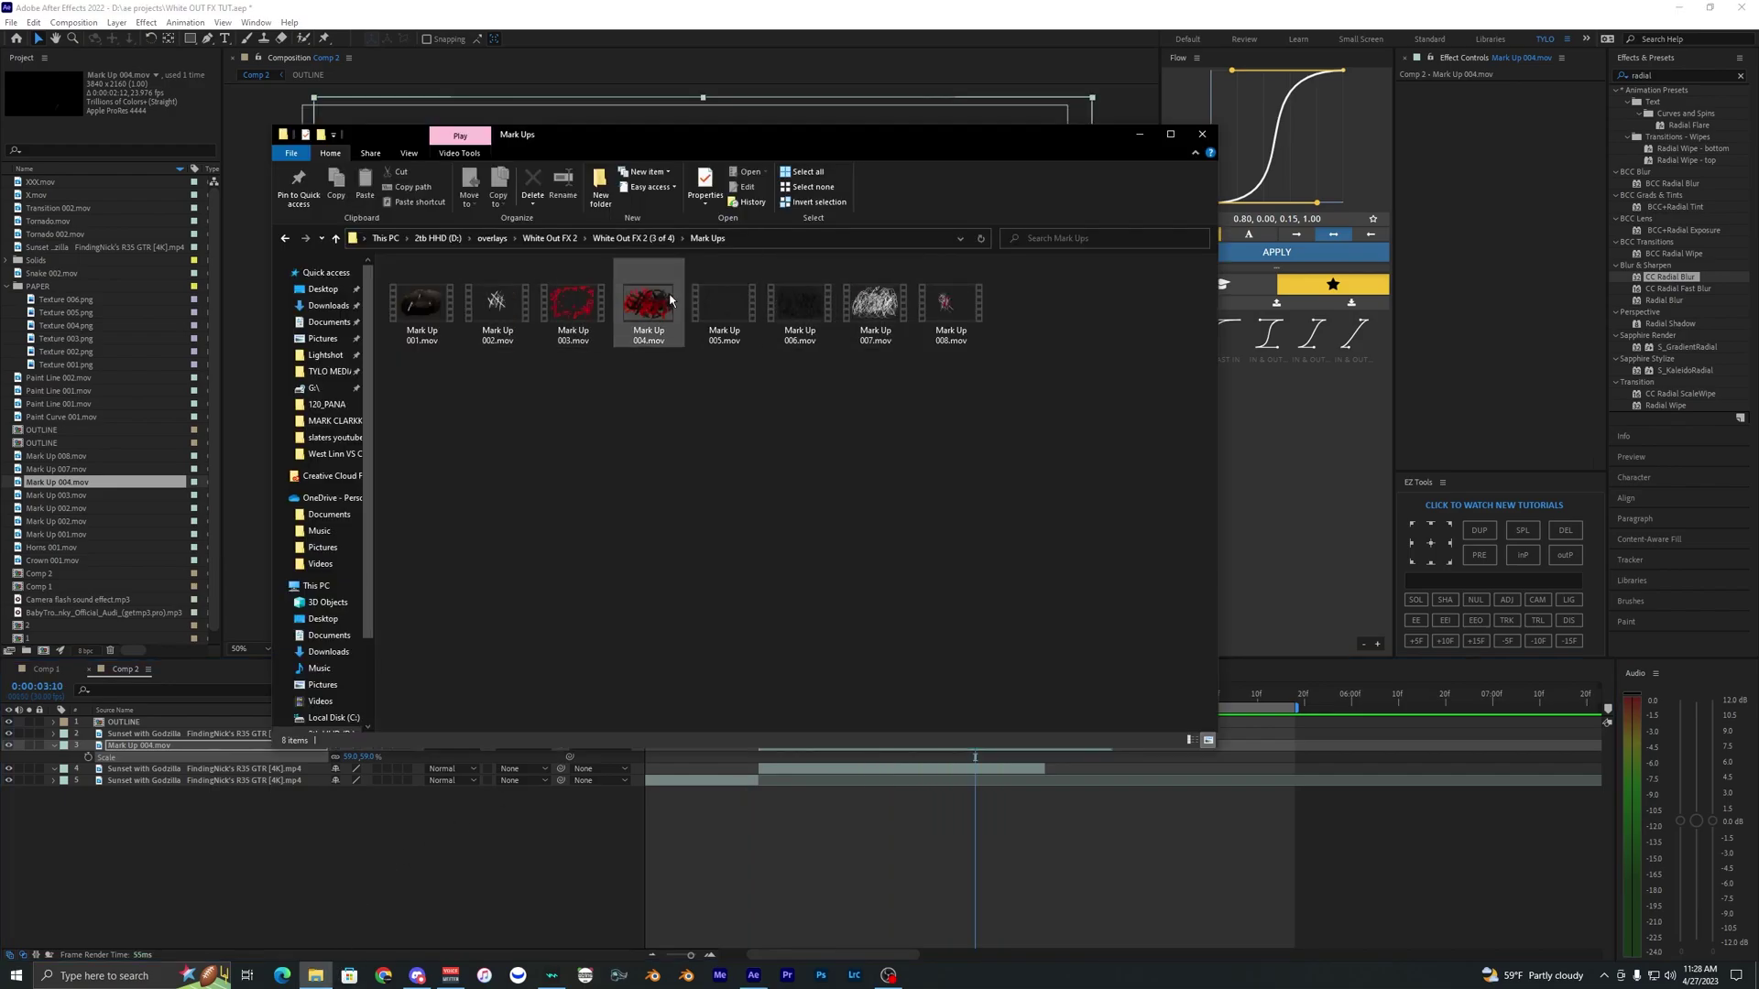
pyautogui.moveTo(497, 303); pyautogui.dragTo(759, 744)
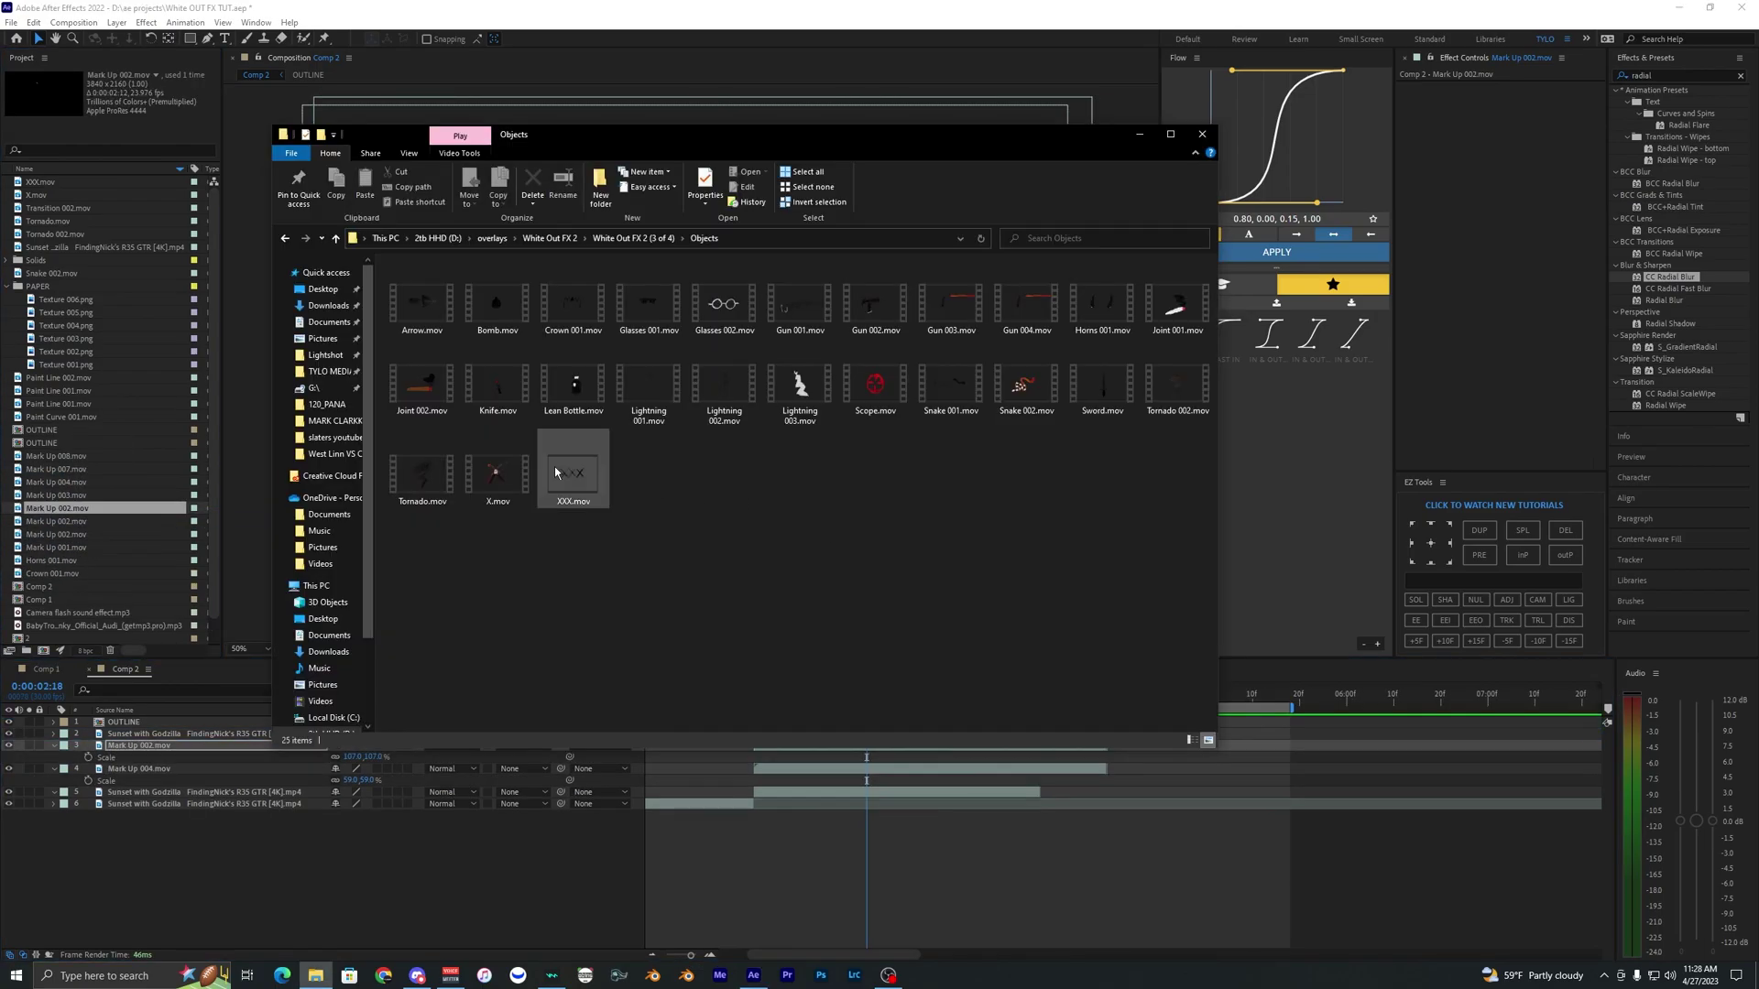
pyautogui.click(572, 471)
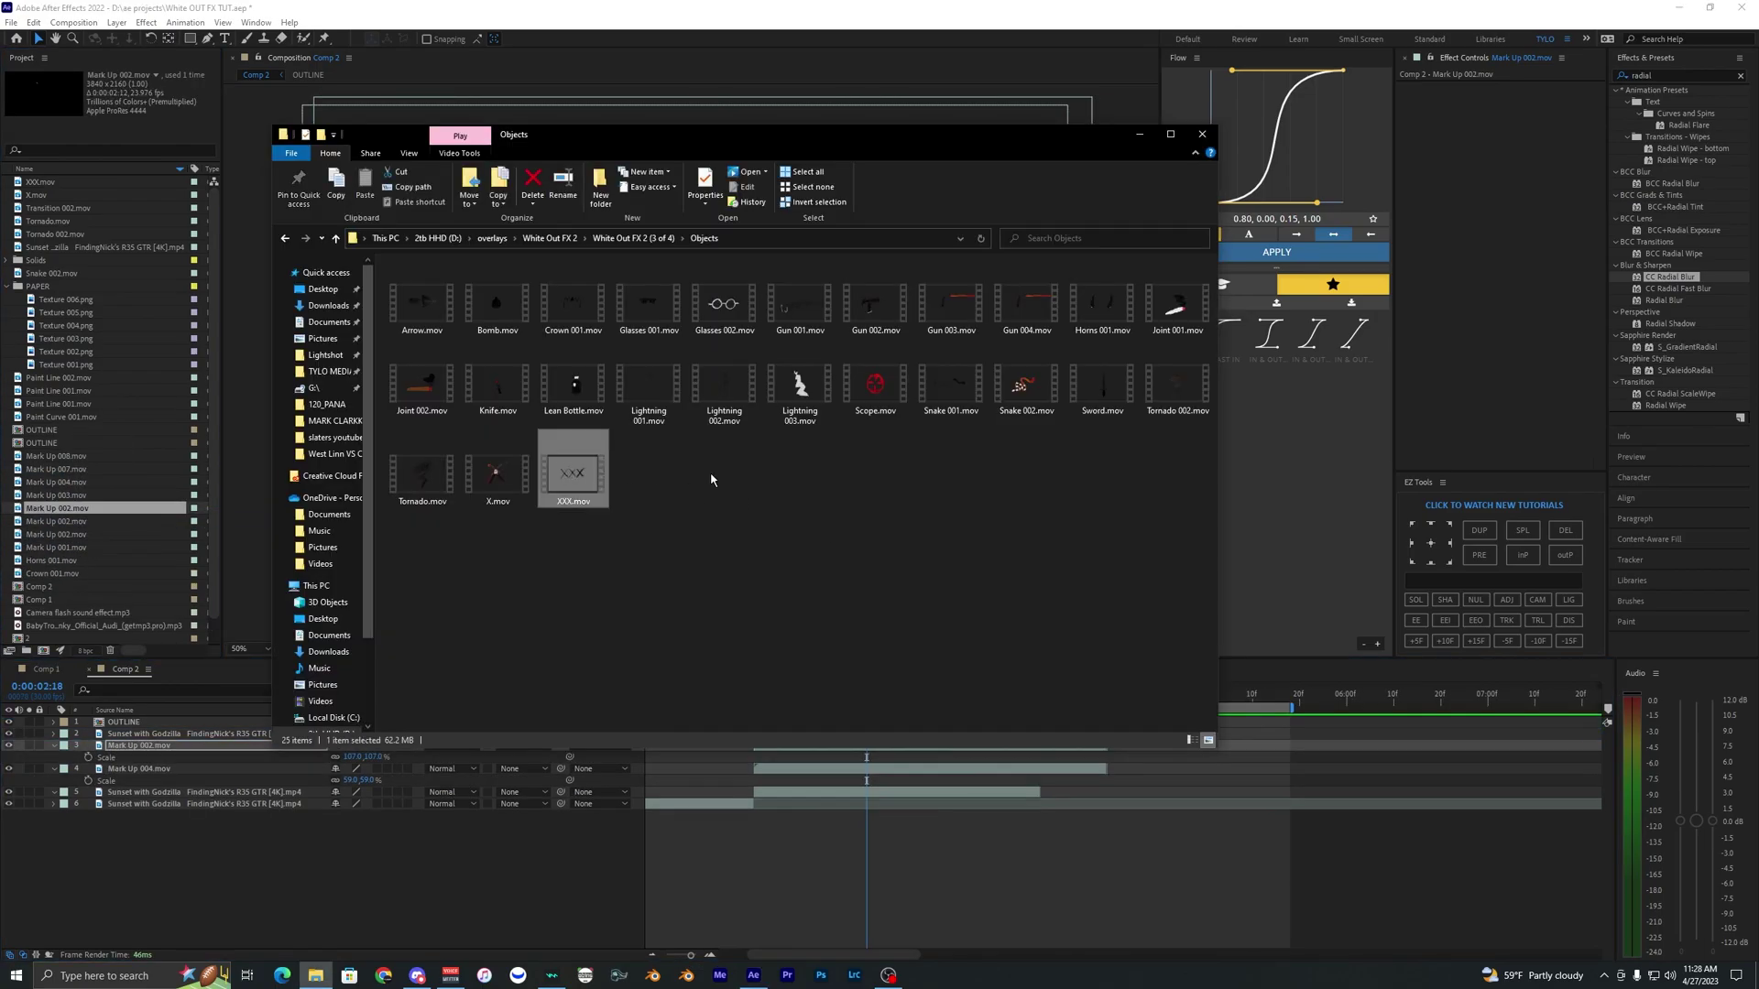
pyautogui.moveTo(660, 465); pyautogui.dragTo(122, 487)
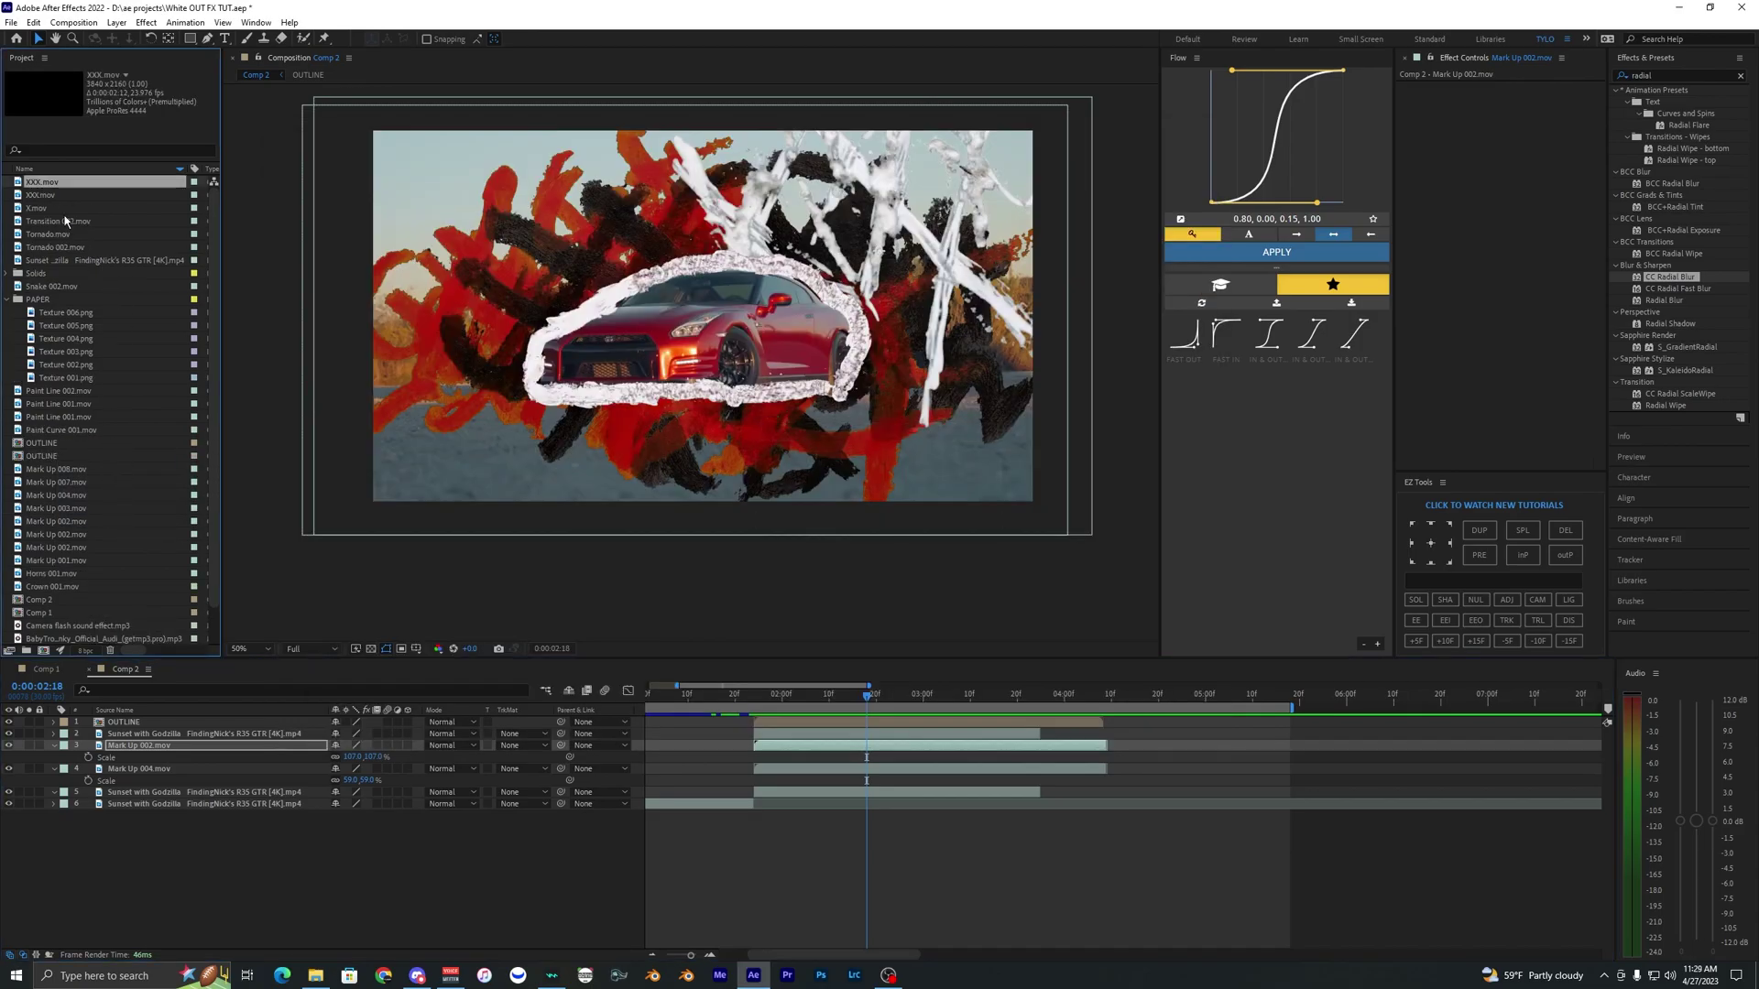
pyautogui.moveTo(55, 182); pyautogui.dragTo(803, 740)
# Bring Texture 001.png from the Overlay Paper Textures folder in File Explorer into the comp as the top layer, starting at the freeze frame.
pyautogui.hotkey('alt', 'Tab')
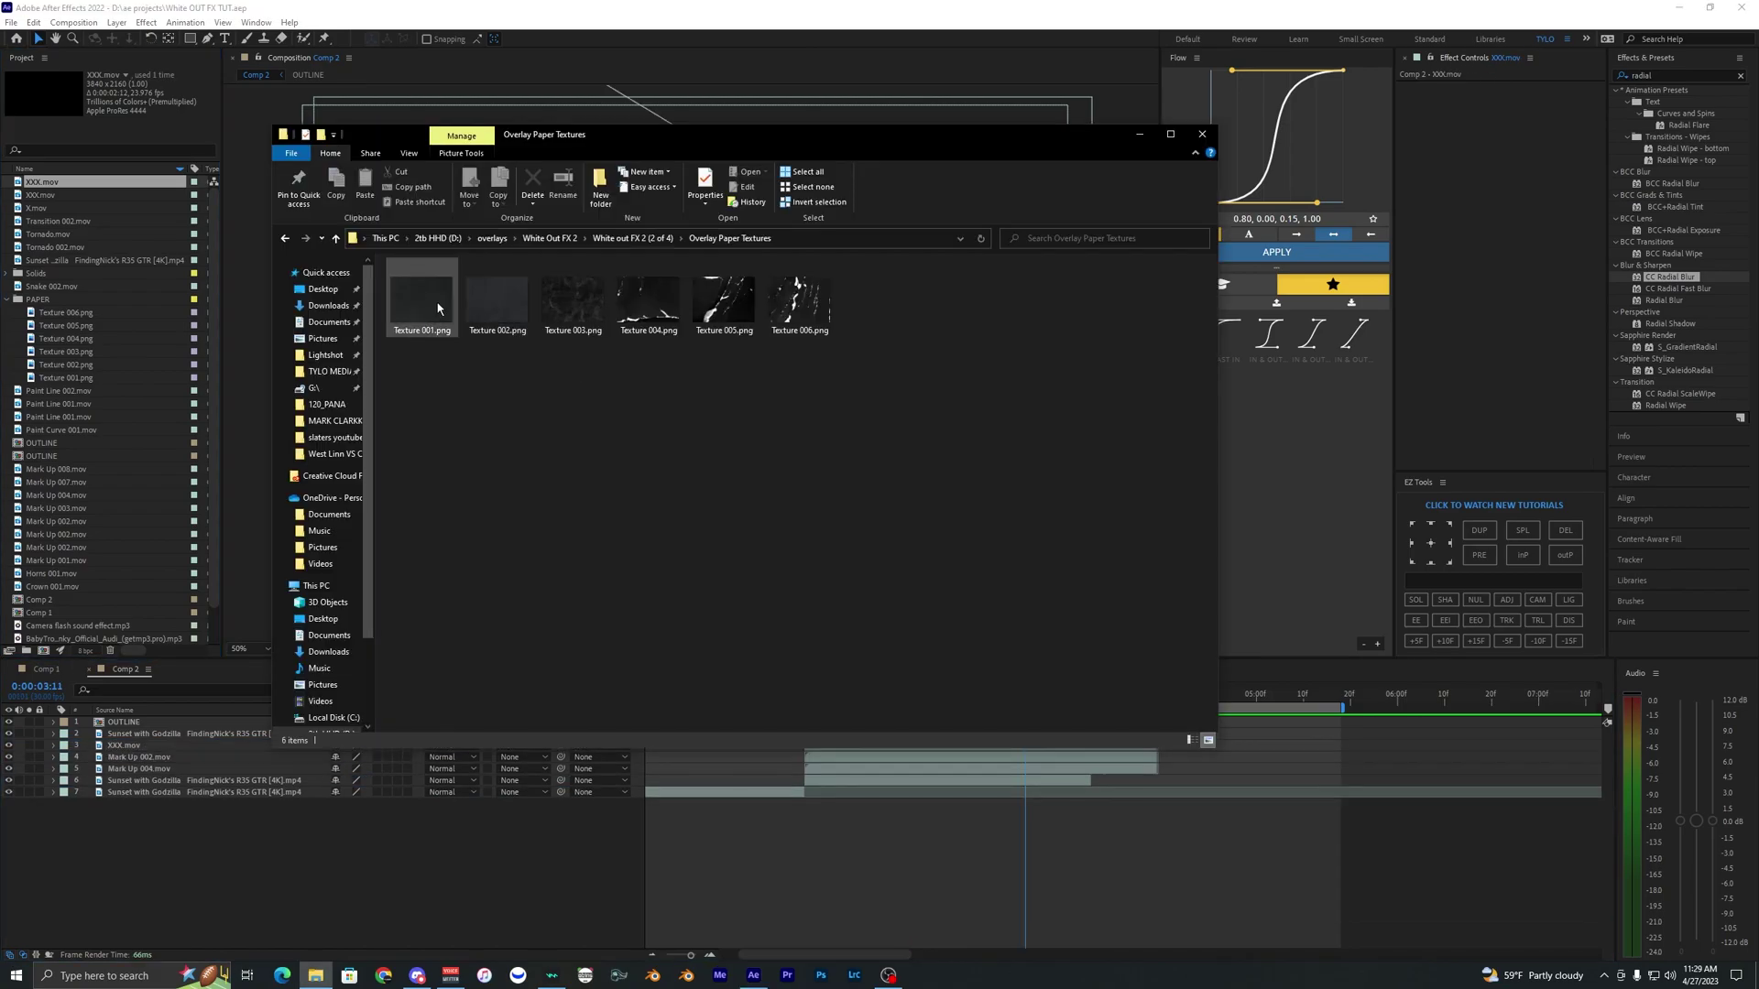
pyautogui.moveTo(623, 142); pyautogui.dragTo(735, 70)
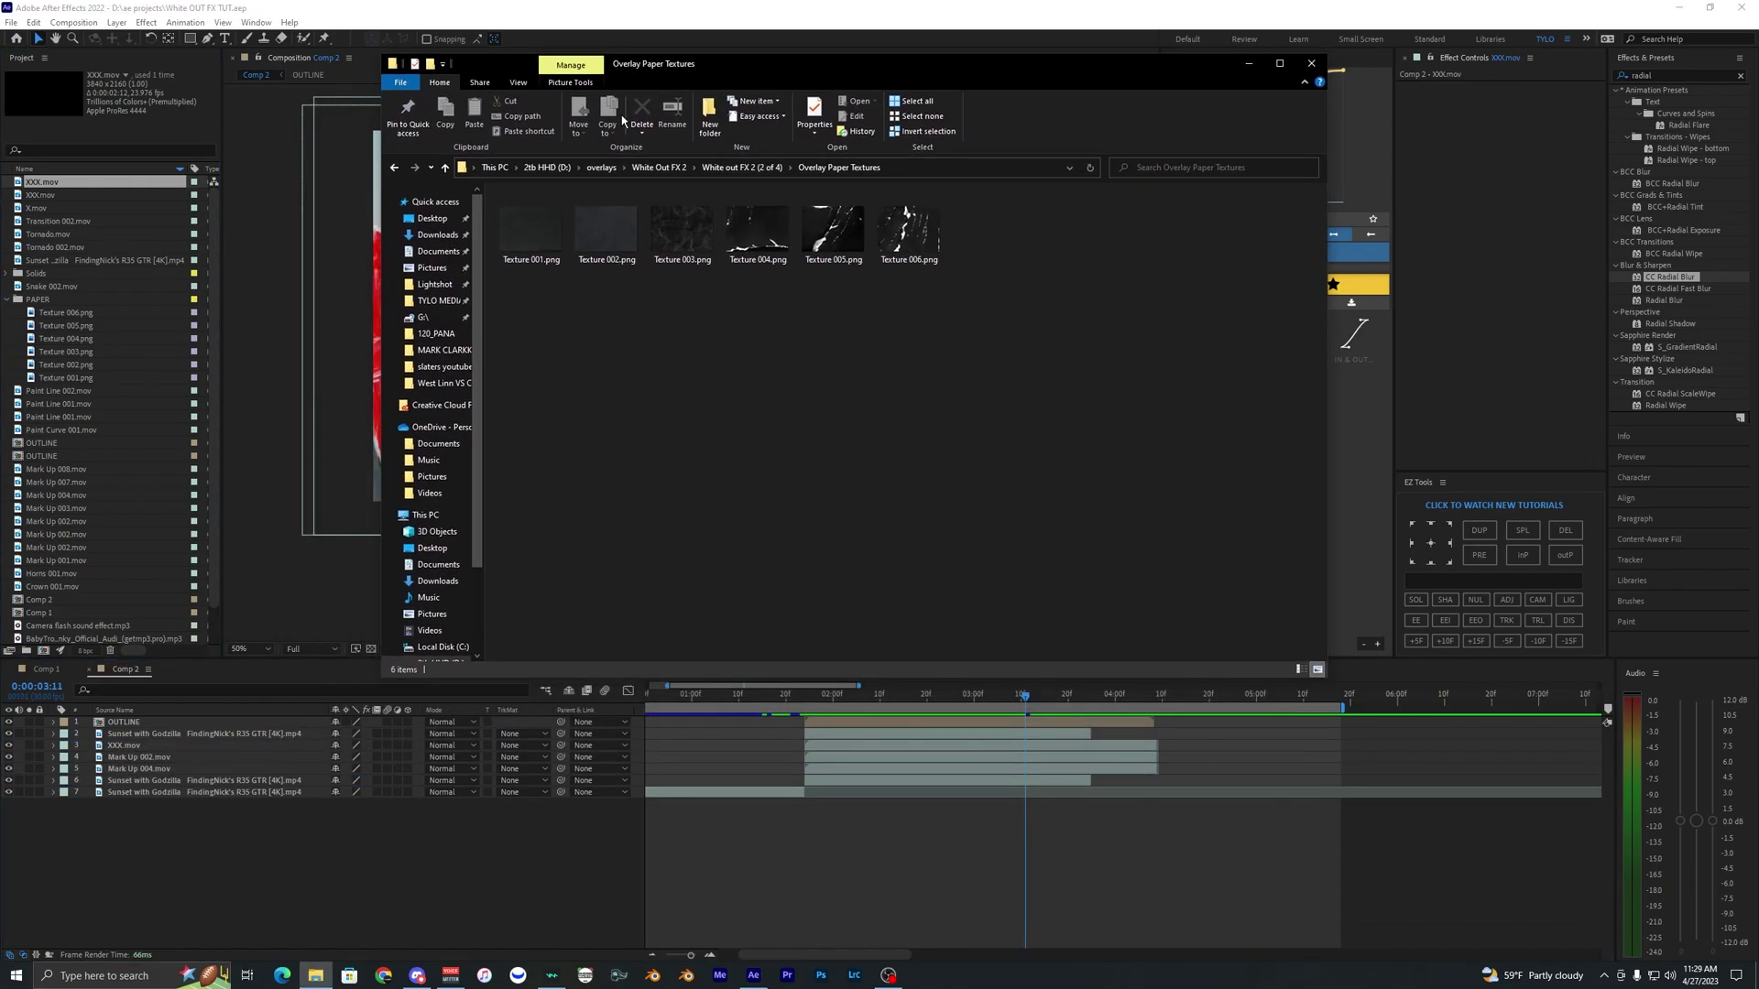
pyautogui.moveTo(536, 234); pyautogui.dragTo(842, 698)
# Scale the Texture 001.png layer to 51% and set its blending mode to Screen.
pyautogui.moveTo(1068, 697); pyautogui.dragTo(958, 700)
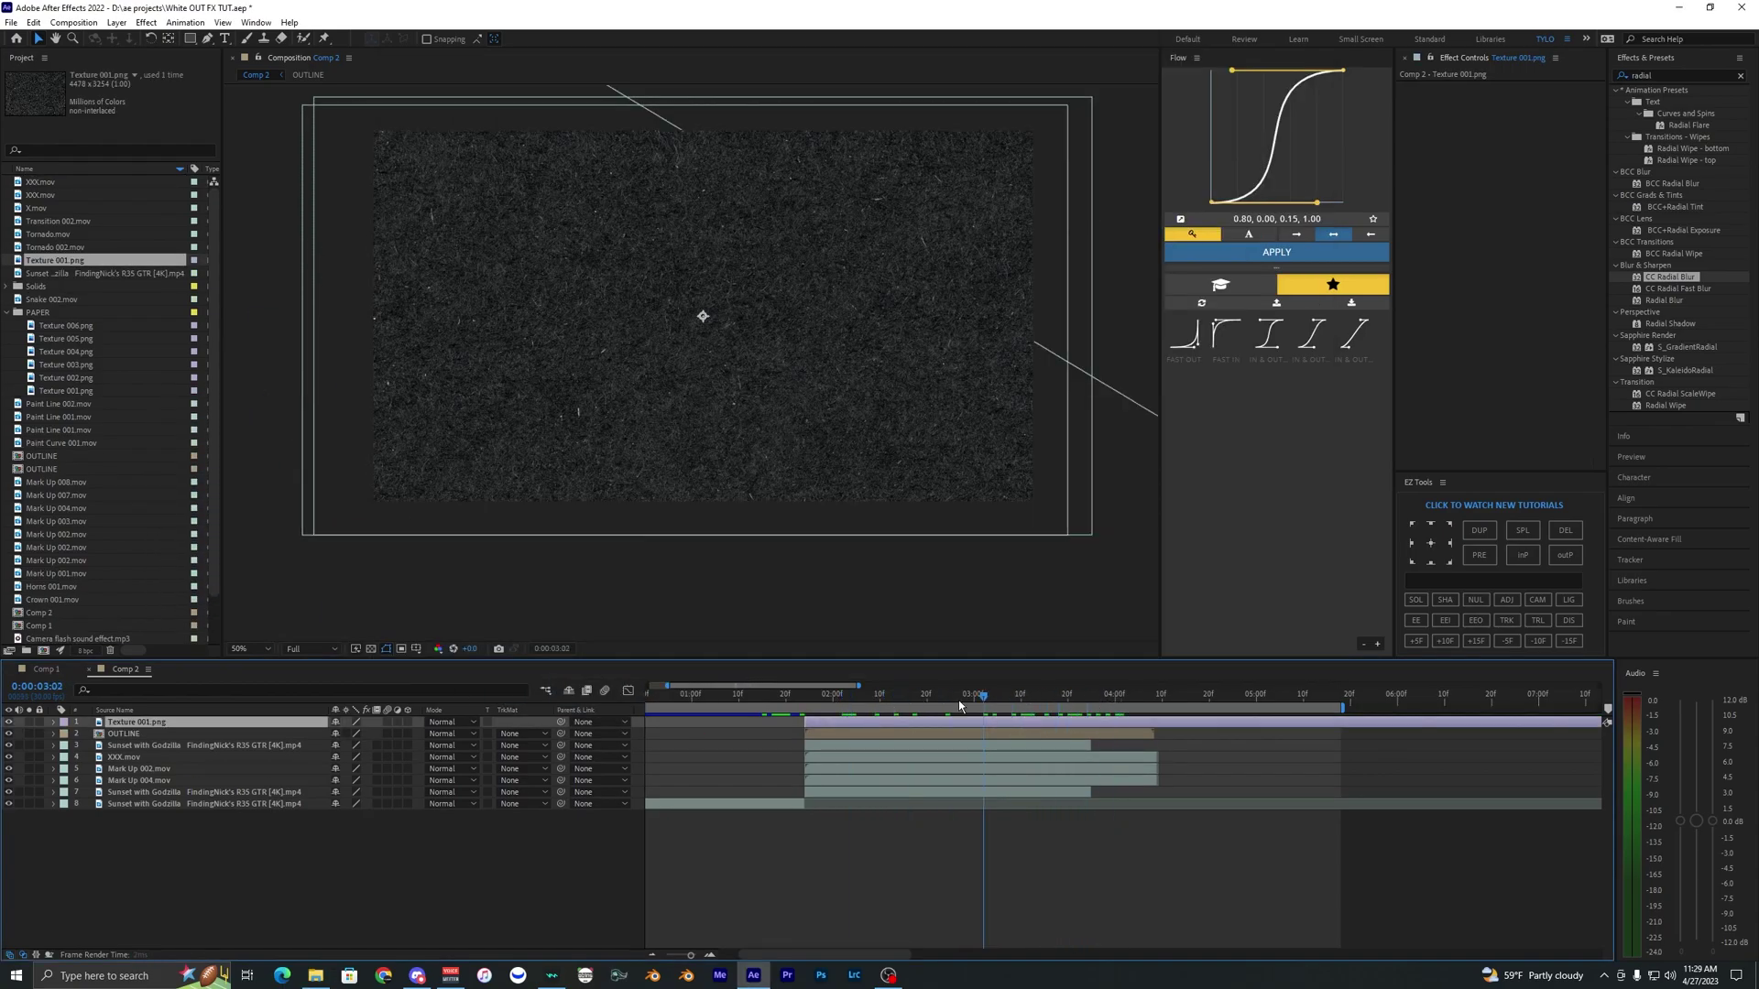
pyautogui.press('s')
pyautogui.moveTo(362, 733); pyautogui.dragTo(353, 733)
pyautogui.click(449, 721)
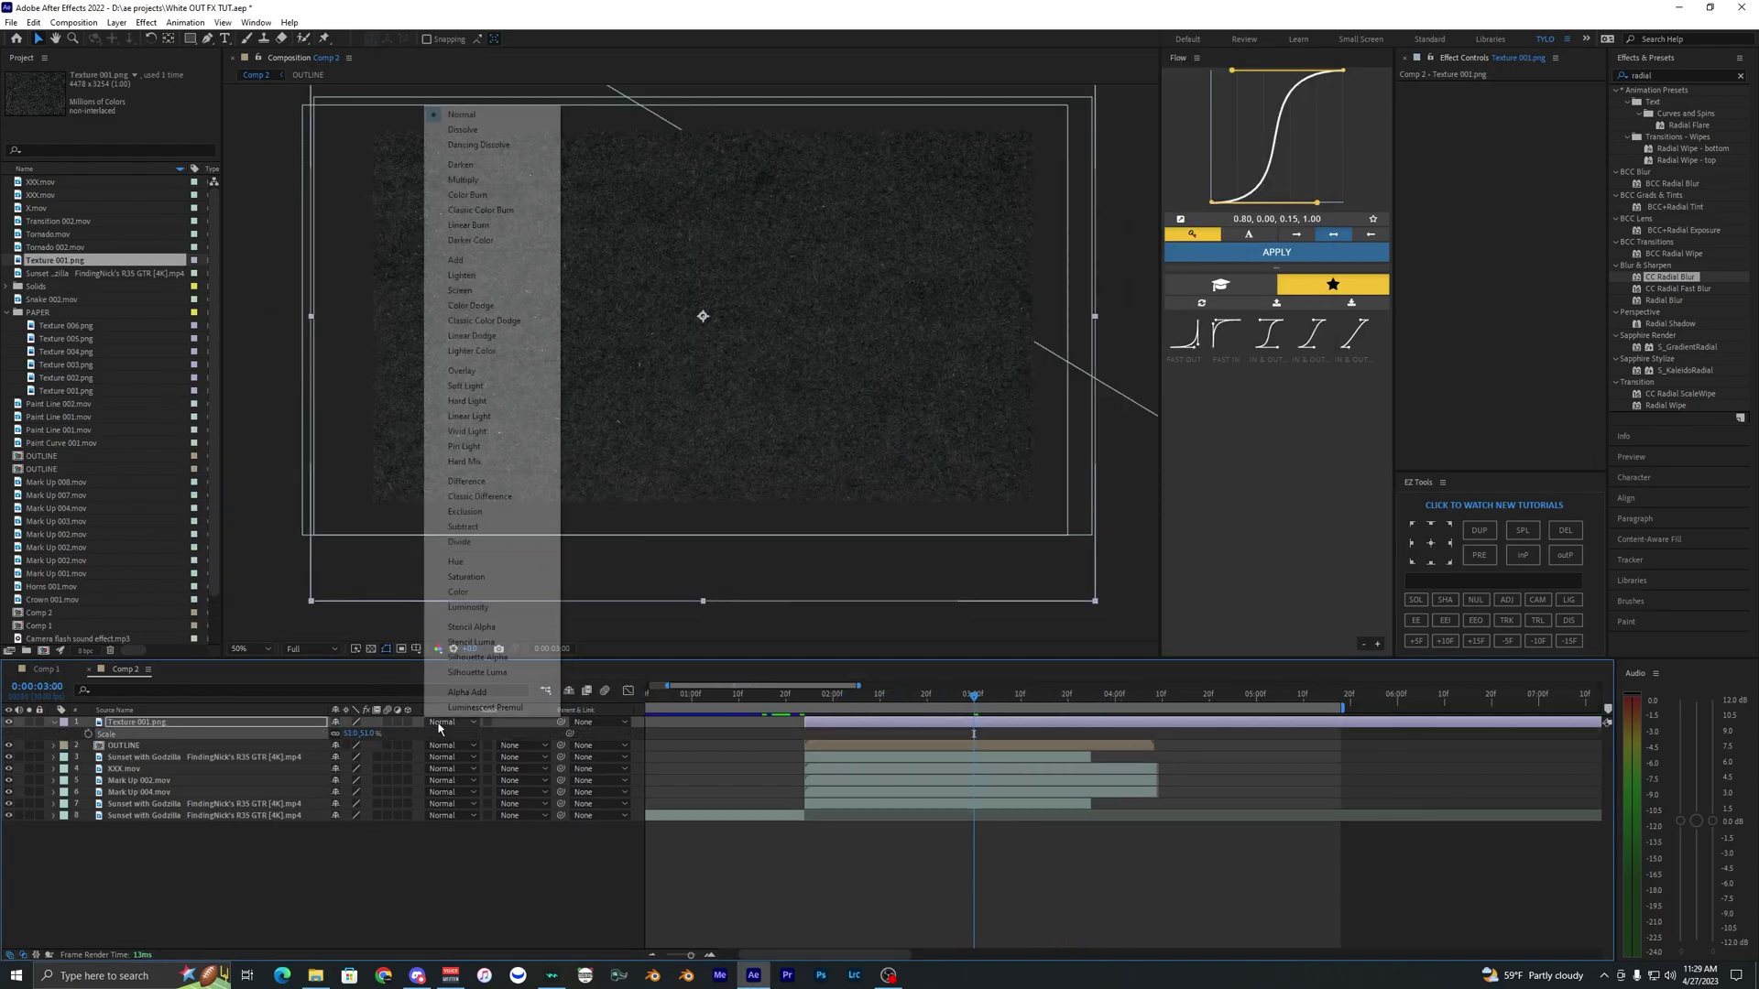
pyautogui.click(459, 290)
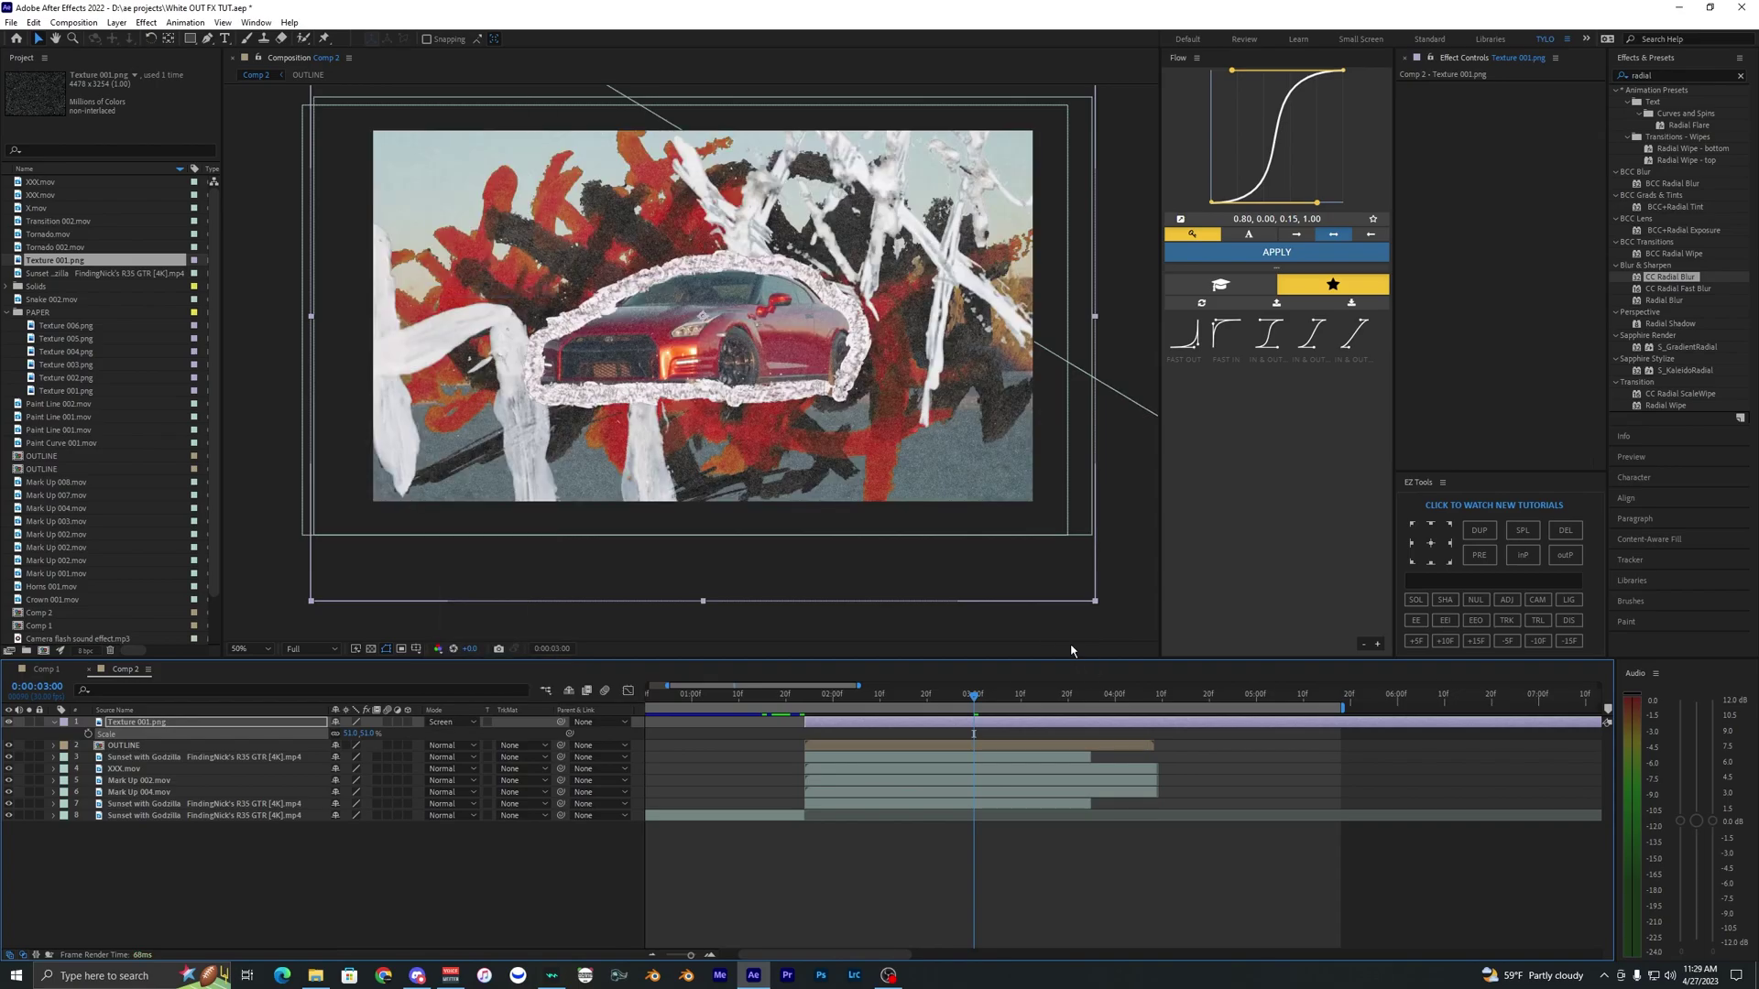
# Import Texture 004.png from File Explorer and place it above Texture 001.png, starting at the freeze frame.
pyautogui.hotkey('alt', 'Tab')
pyautogui.moveTo(756, 231); pyautogui.dragTo(96, 545)
pyautogui.moveTo(55, 260); pyautogui.dragTo(806, 724)
# Scale the Texture 004.png layer to 52% and set its blending mode to Screen.
pyautogui.click(908, 696)
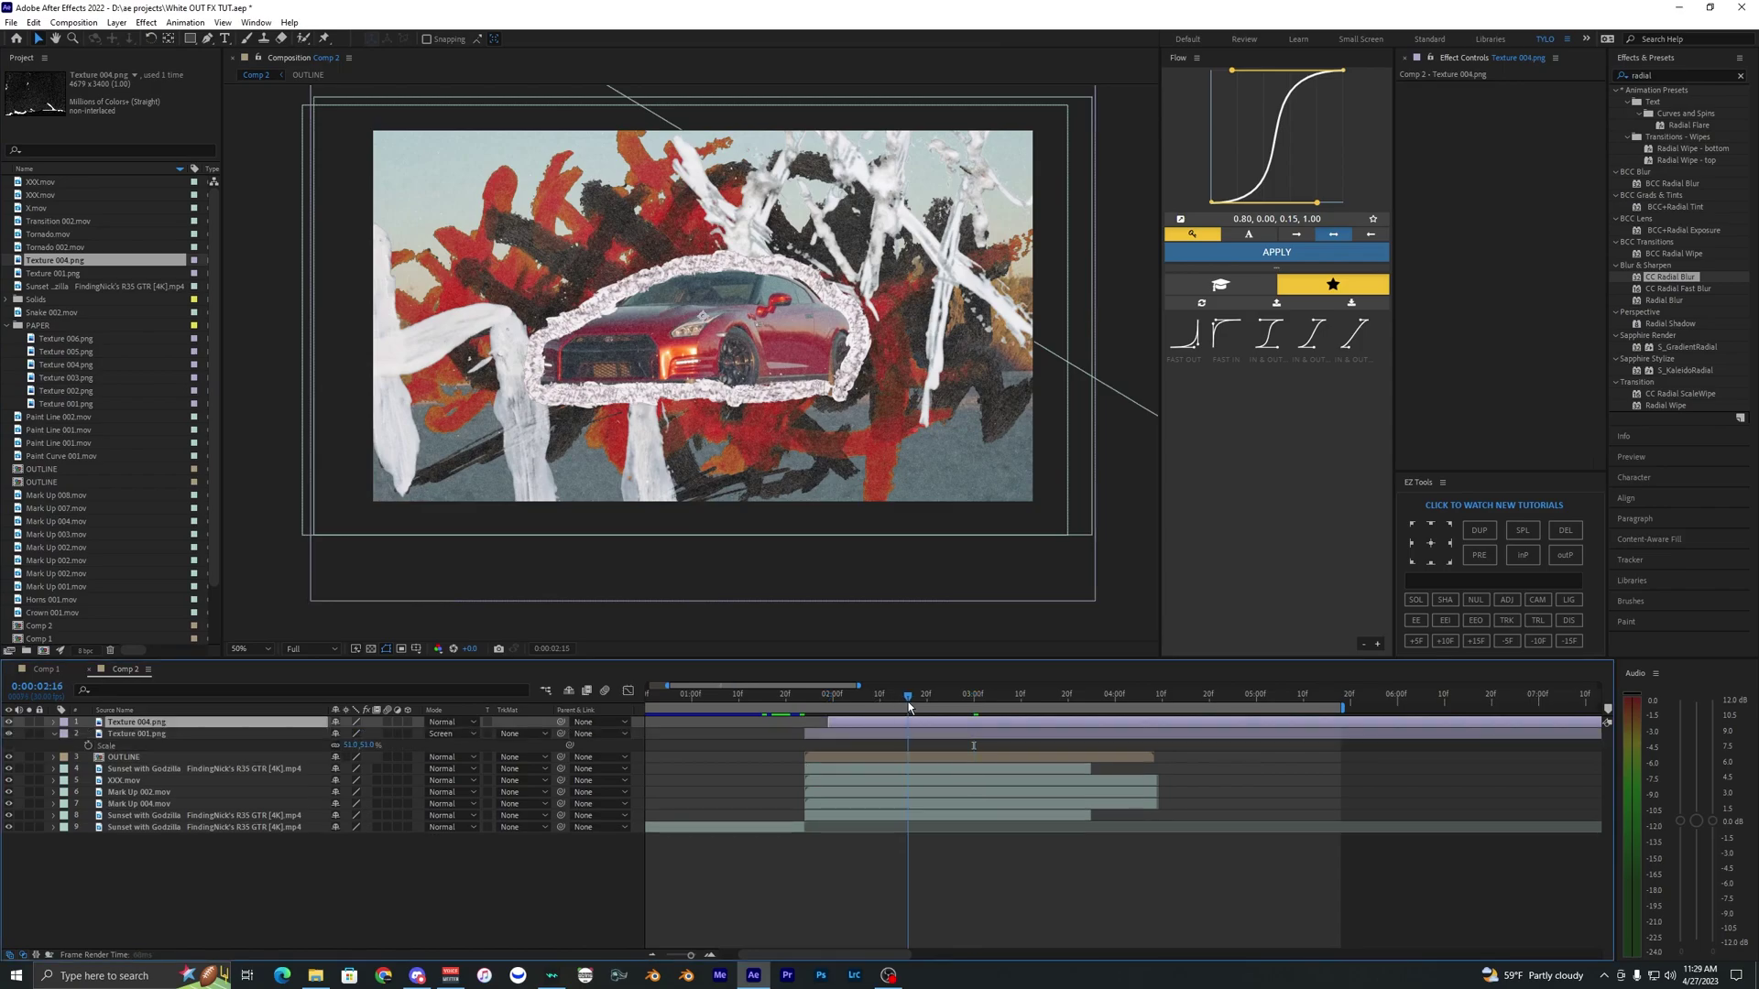
pyautogui.press('s')
pyautogui.moveTo(361, 733)
pyautogui.mouseDown()
pyautogui.moveTo(321, 732)
pyautogui.moveTo(344, 733)
pyautogui.mouseUp()
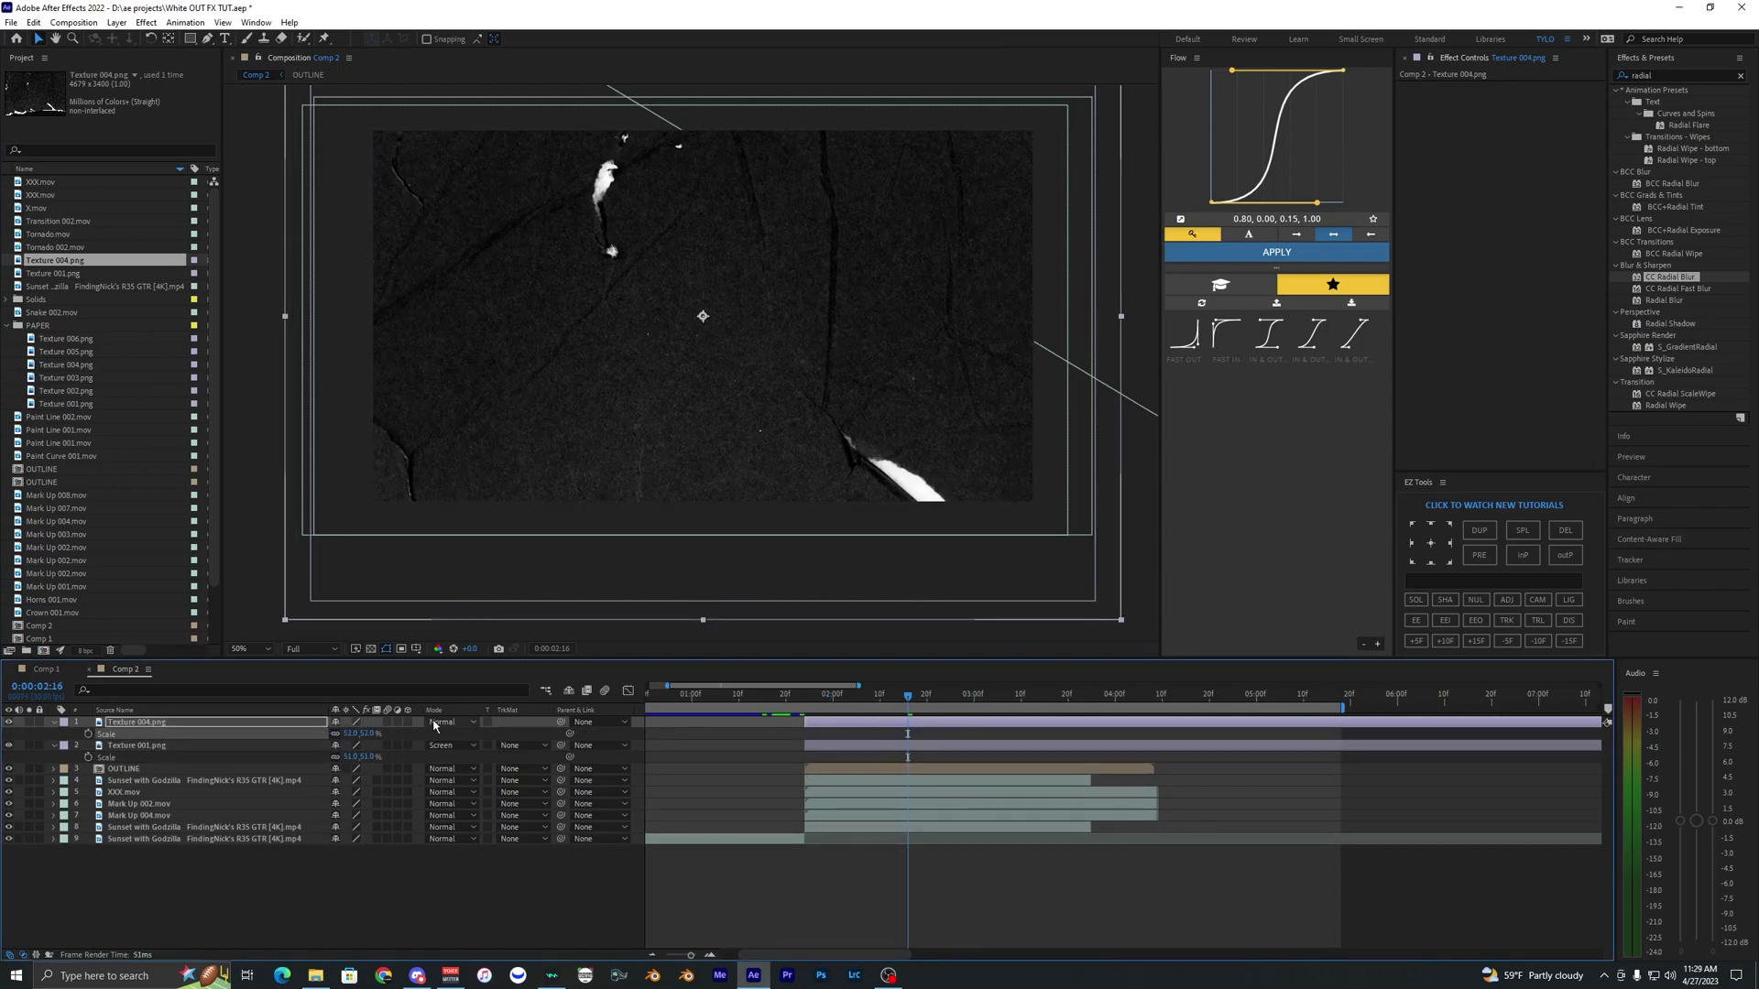
pyautogui.click(449, 722)
pyautogui.click(460, 292)
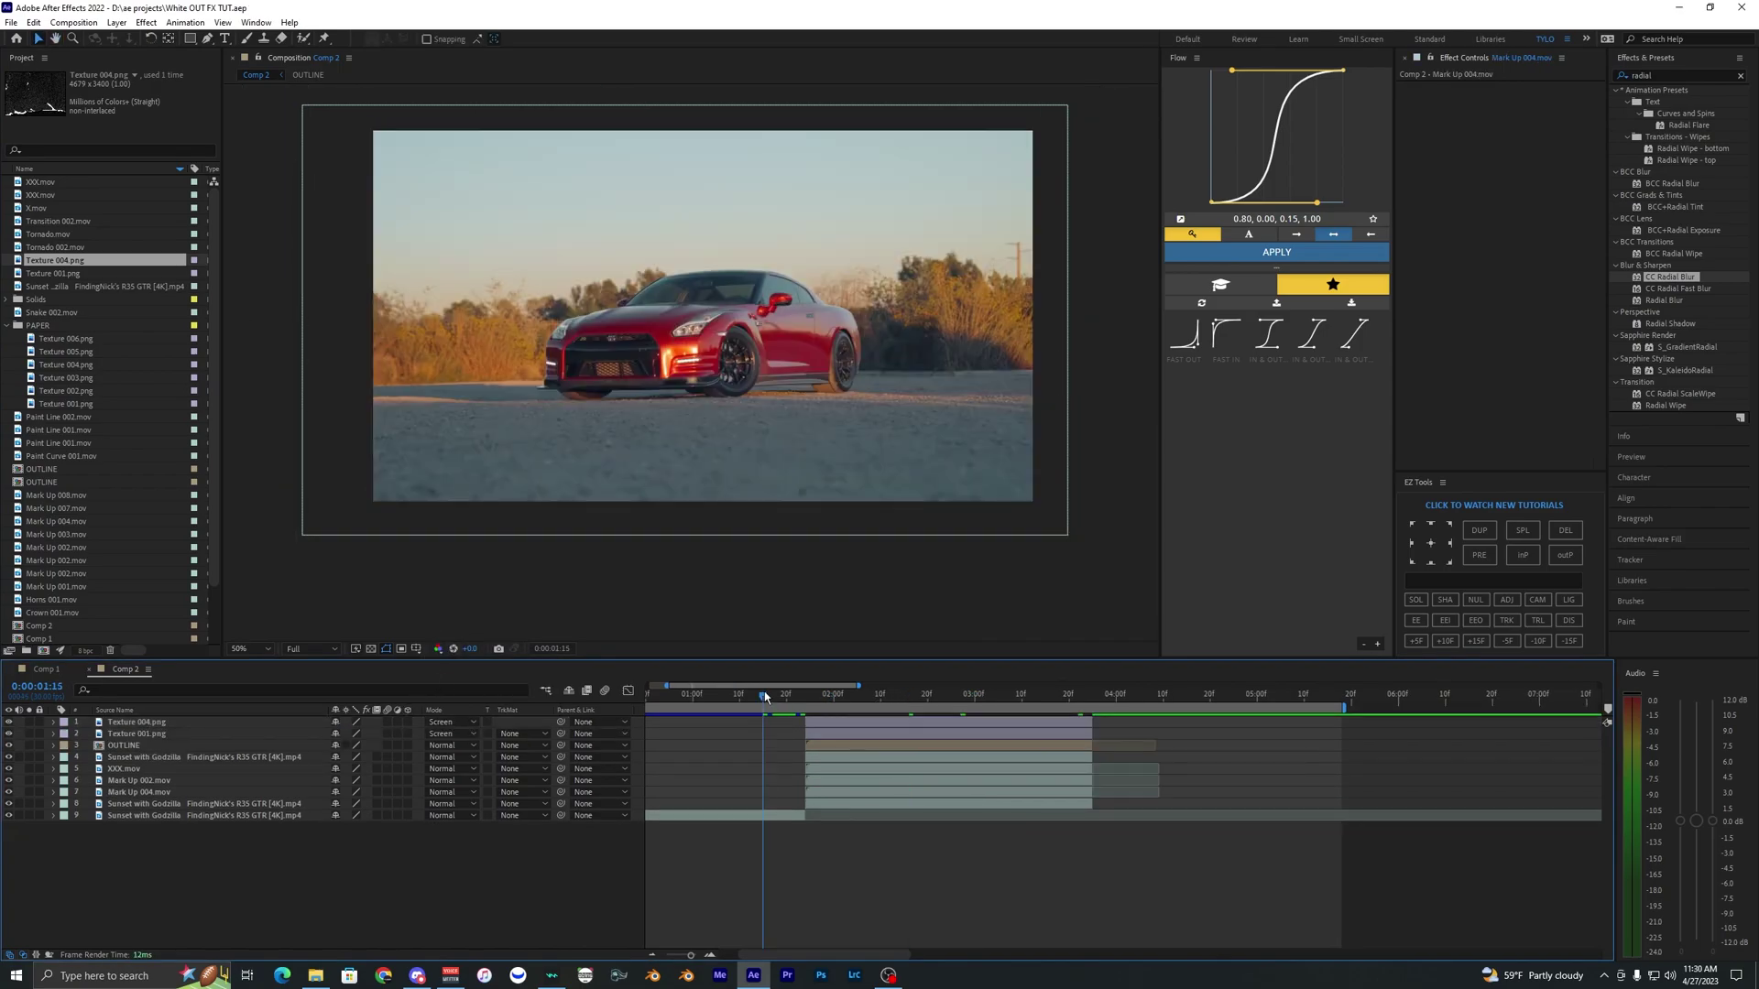
# Preview the layered freeze-frame animation from 0:00:01:15.
pyautogui.press('space')
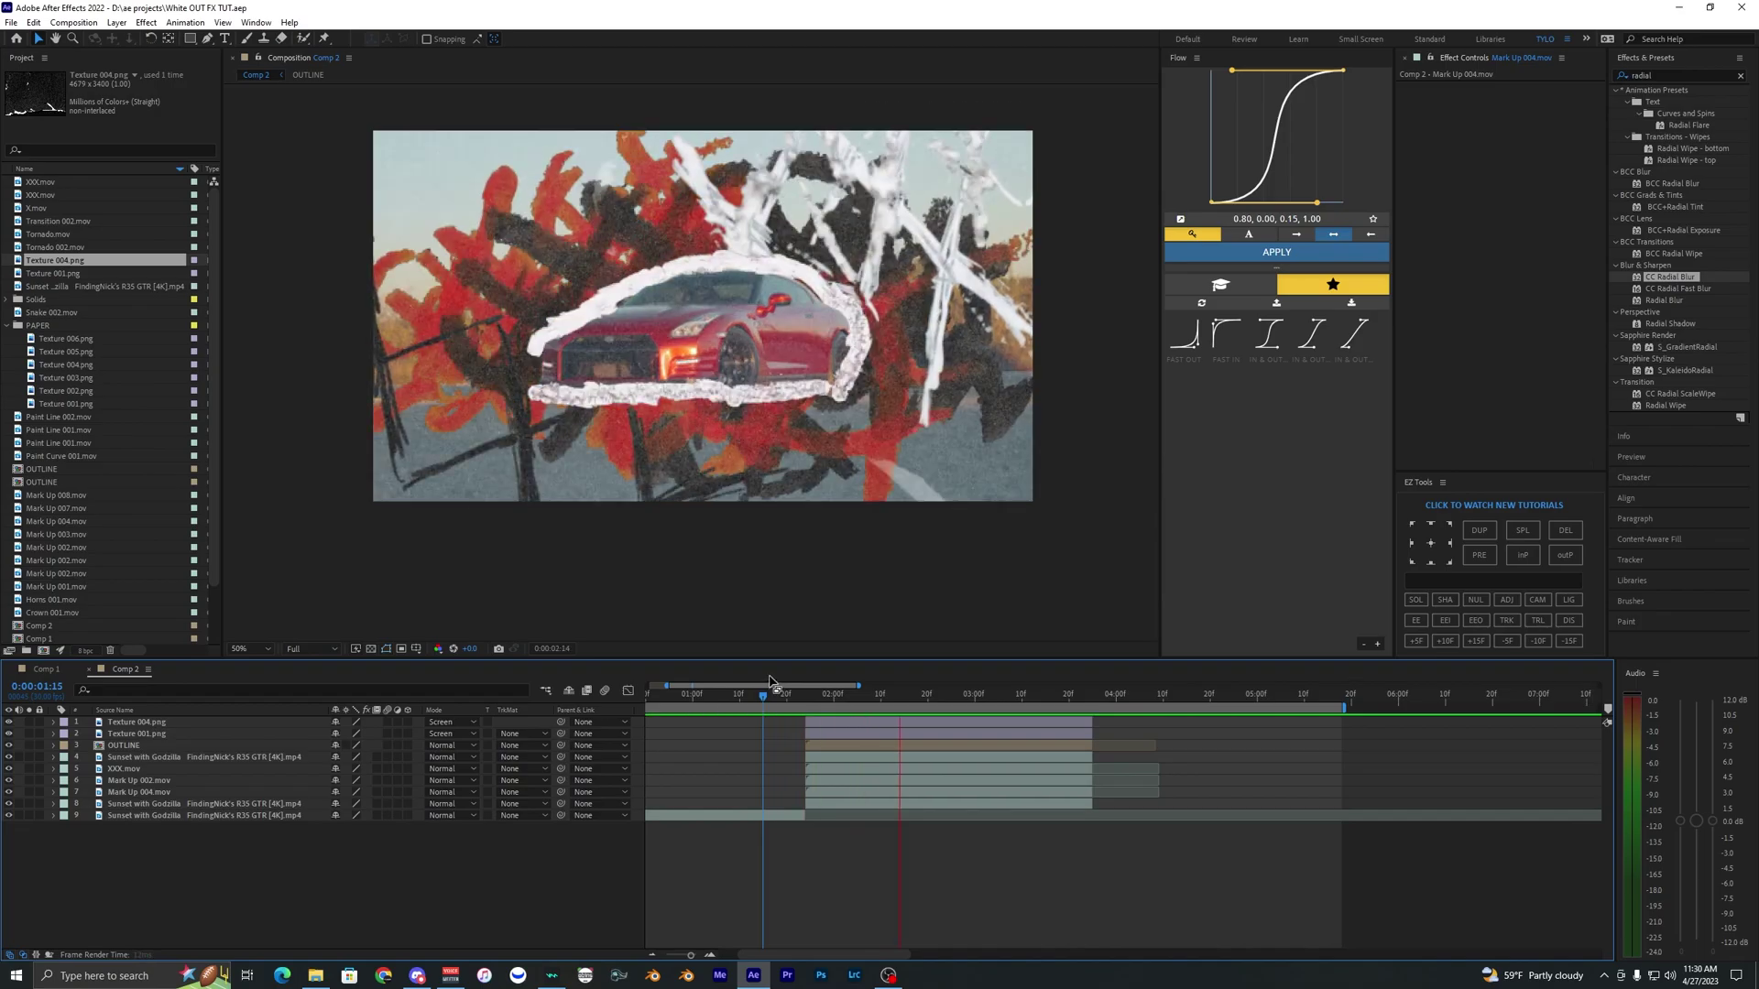
pyautogui.press('space')
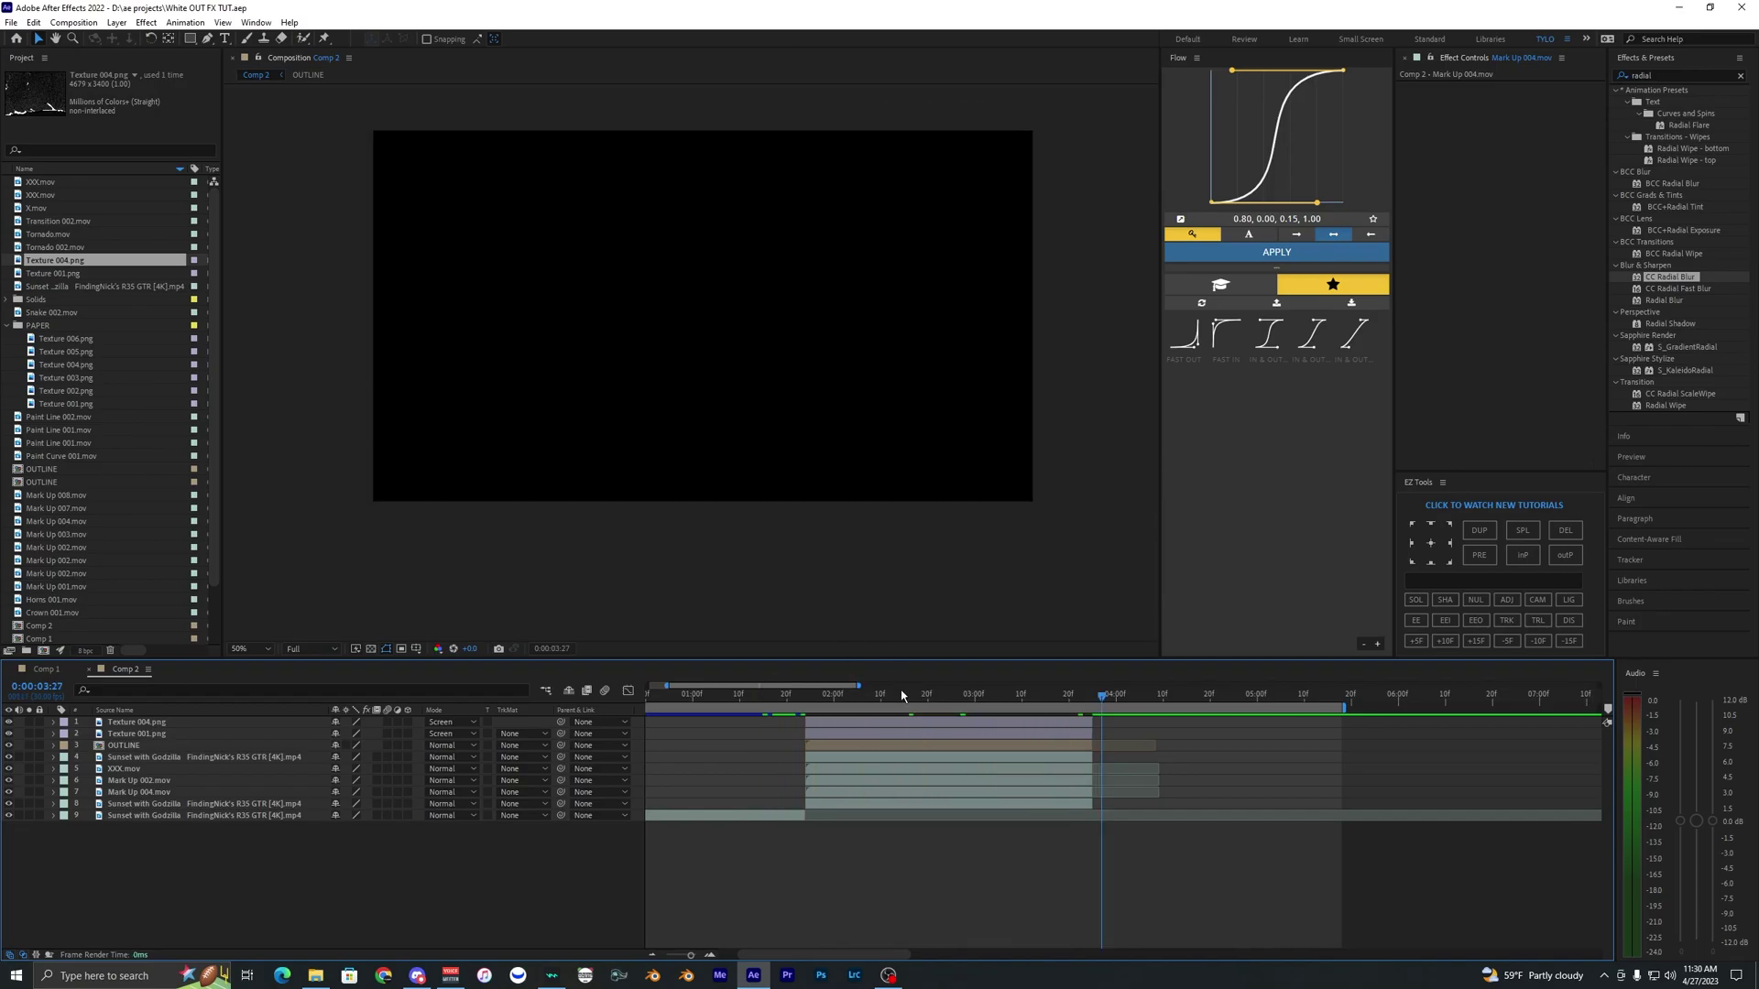
pyautogui.click(900, 695)
# Pre-compose all layers above the original car clip, moving all attributes into the new composition.
pyautogui.click(919, 721)
pyautogui.moveTo(806, 694)
pyautogui.mouseDown()
pyautogui.moveTo(1013, 729)
pyautogui.moveTo(886, 735)
pyautogui.mouseUp()
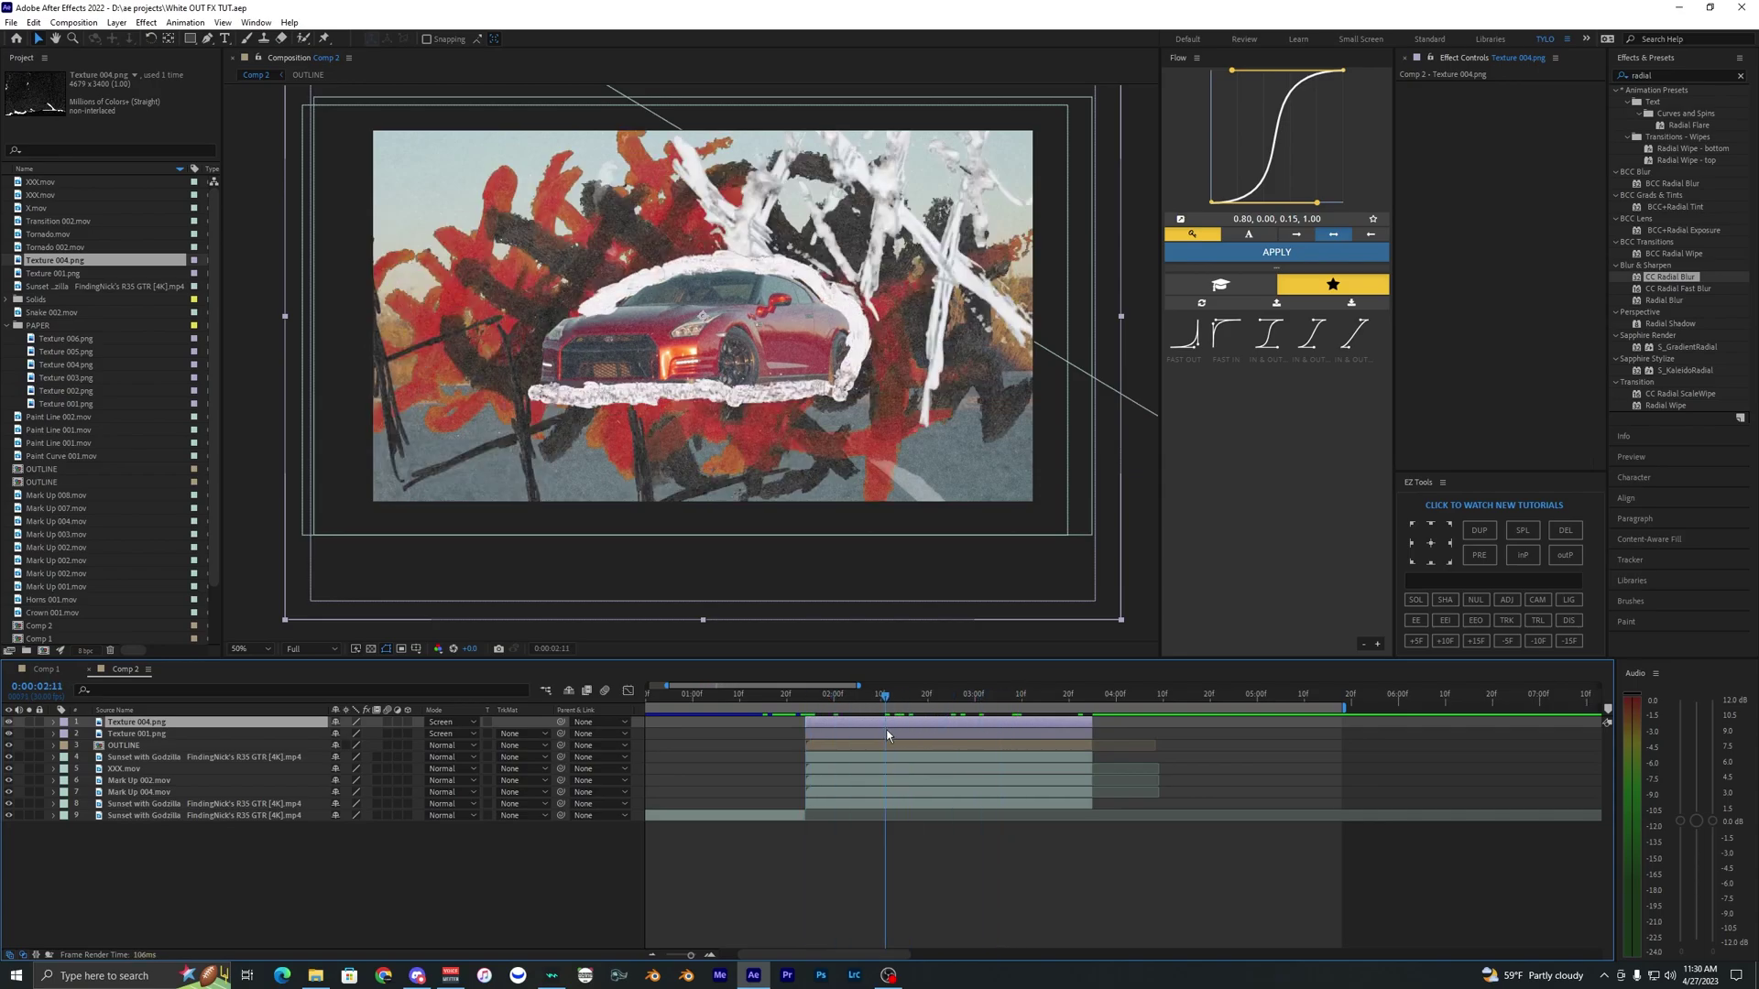
pyautogui.keyDown('shift'); pyautogui.click(843, 805); pyautogui.keyUp('shift')
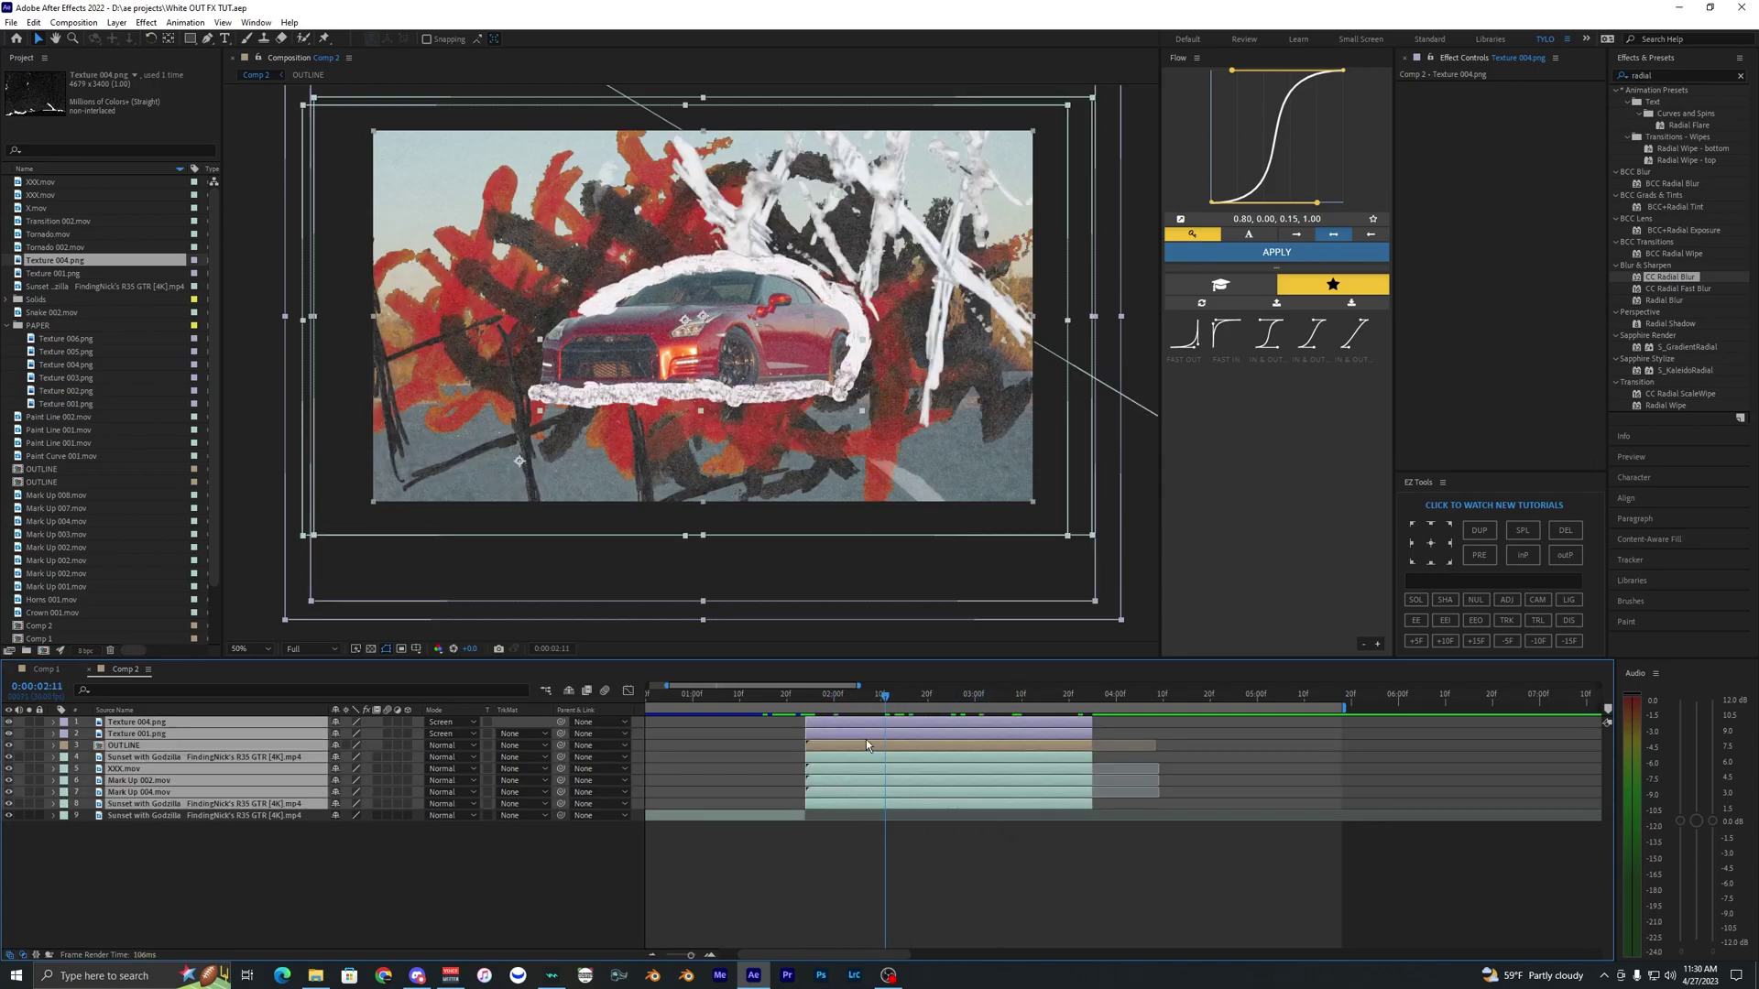
pyautogui.rightClick(903, 757)
pyautogui.click(944, 725)
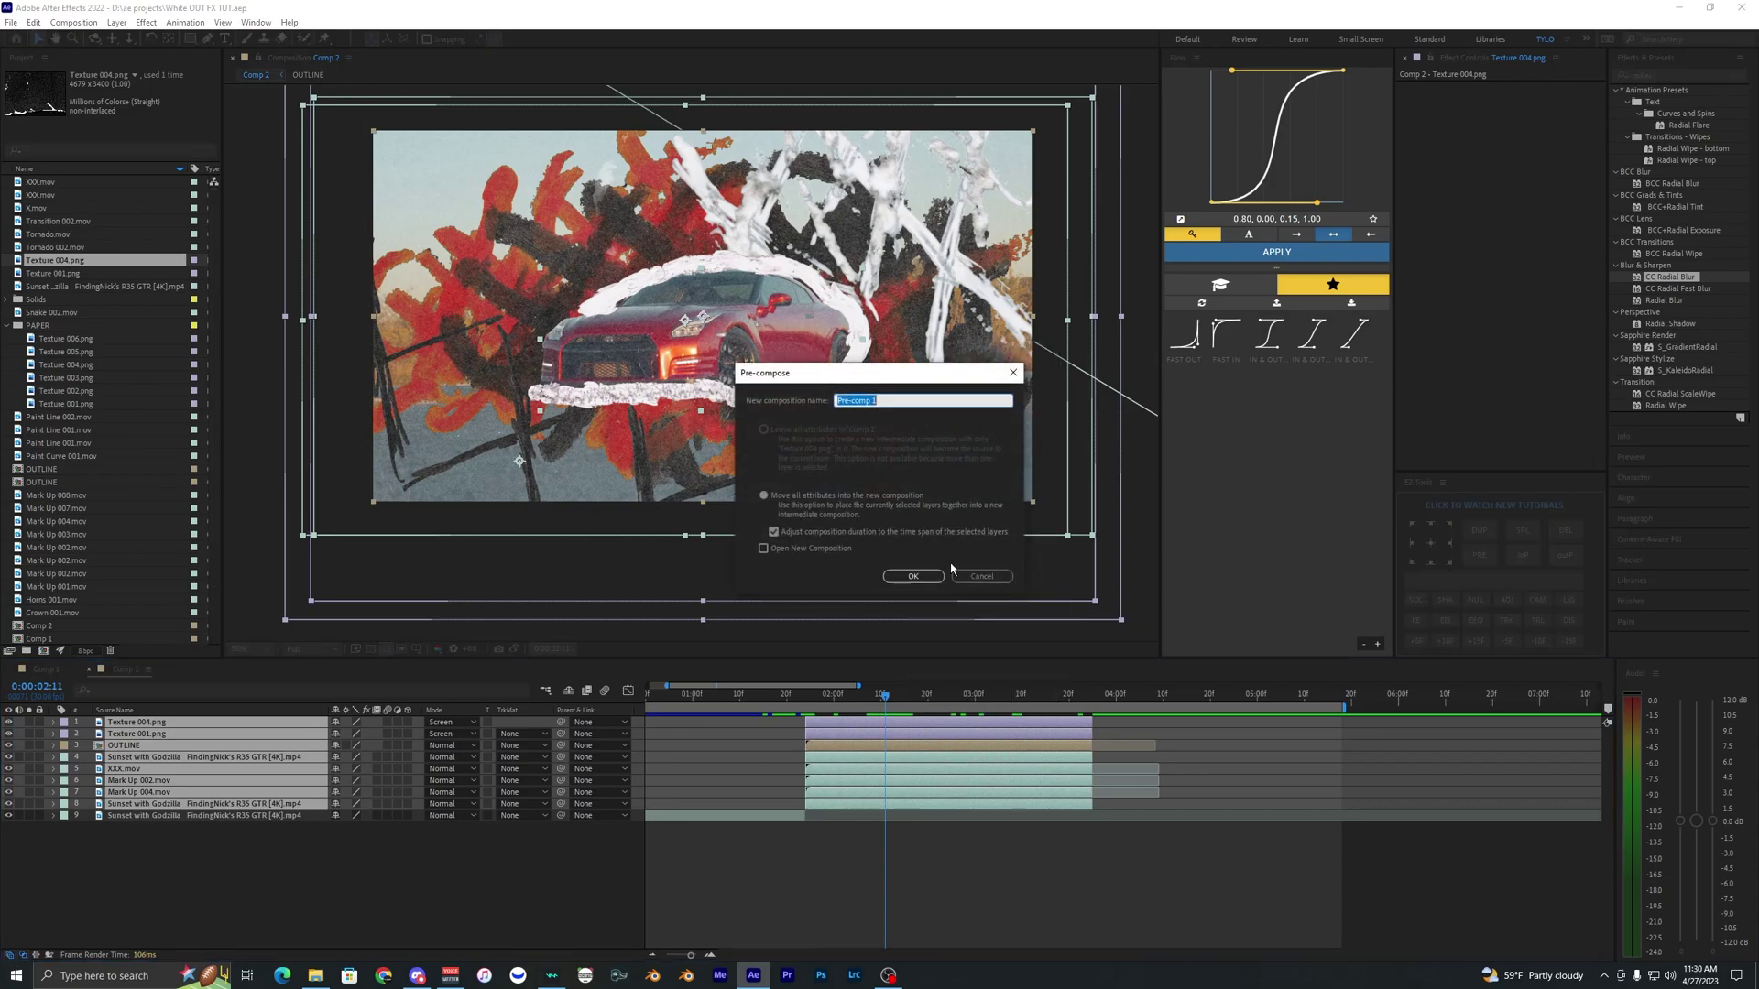
pyautogui.click(913, 576)
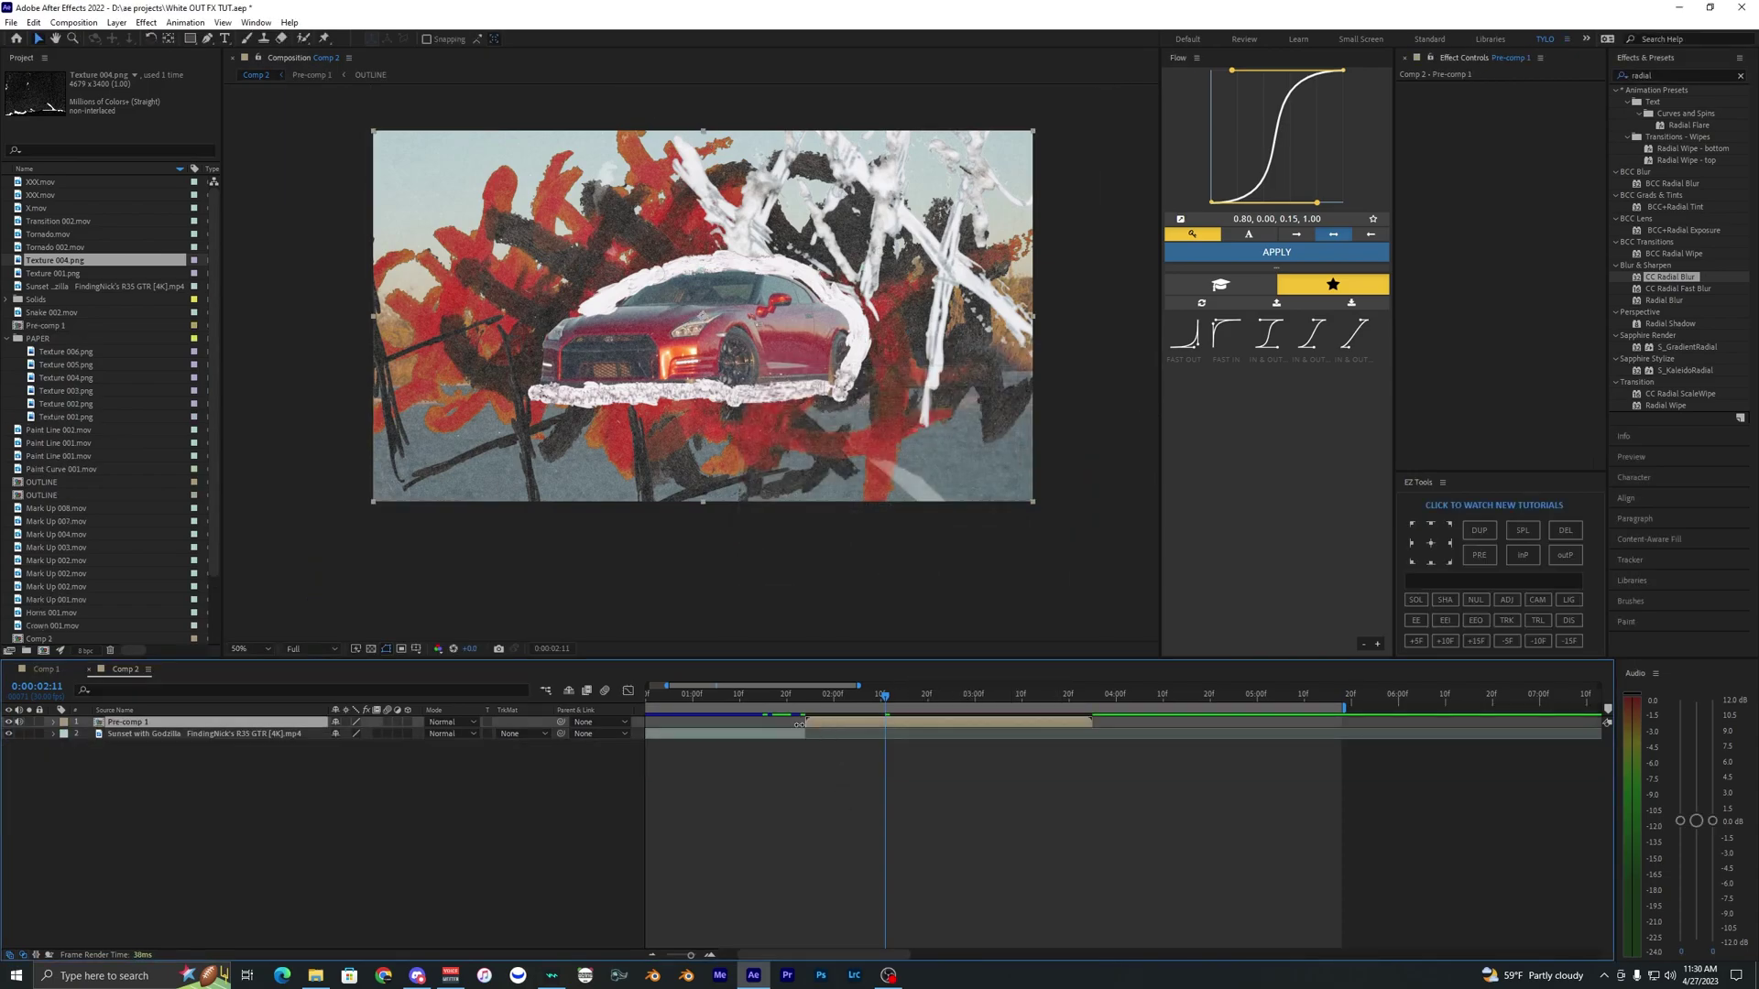
# Set a Scale keyframe on the pre-composed layer at 0:00:01:24.
pyautogui.click(814, 706)
pyautogui.click(829, 754)
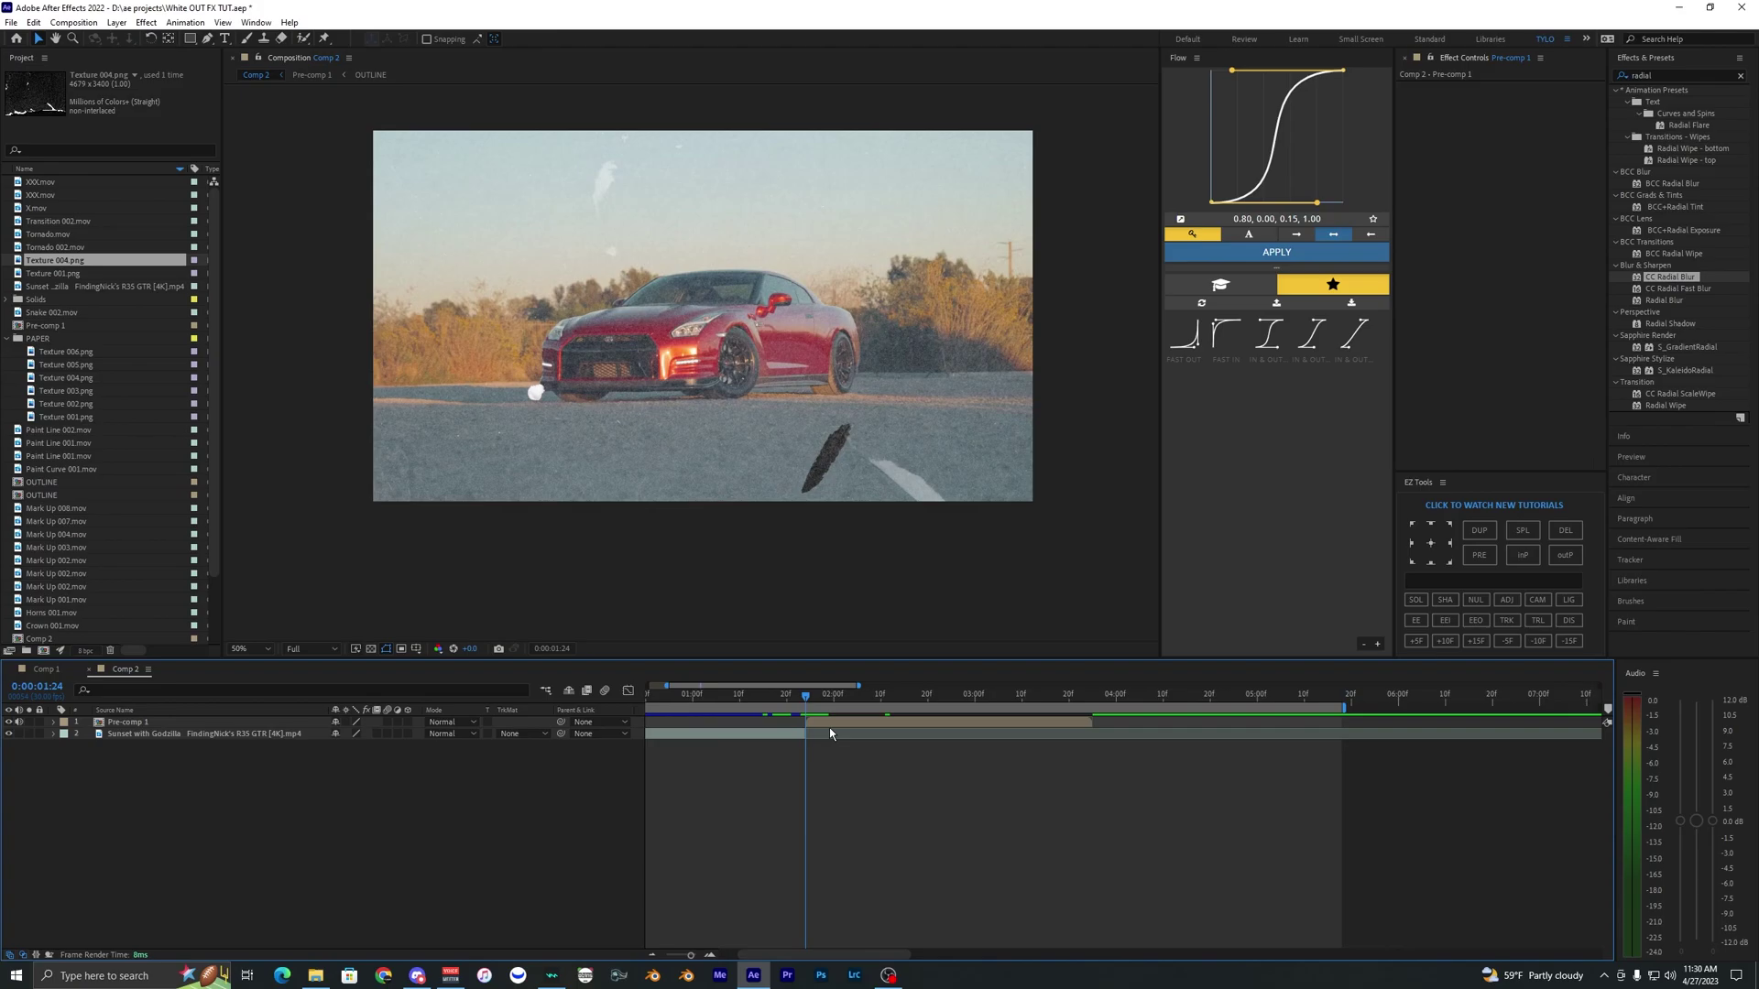
pyautogui.click(828, 722)
pyautogui.press('s')
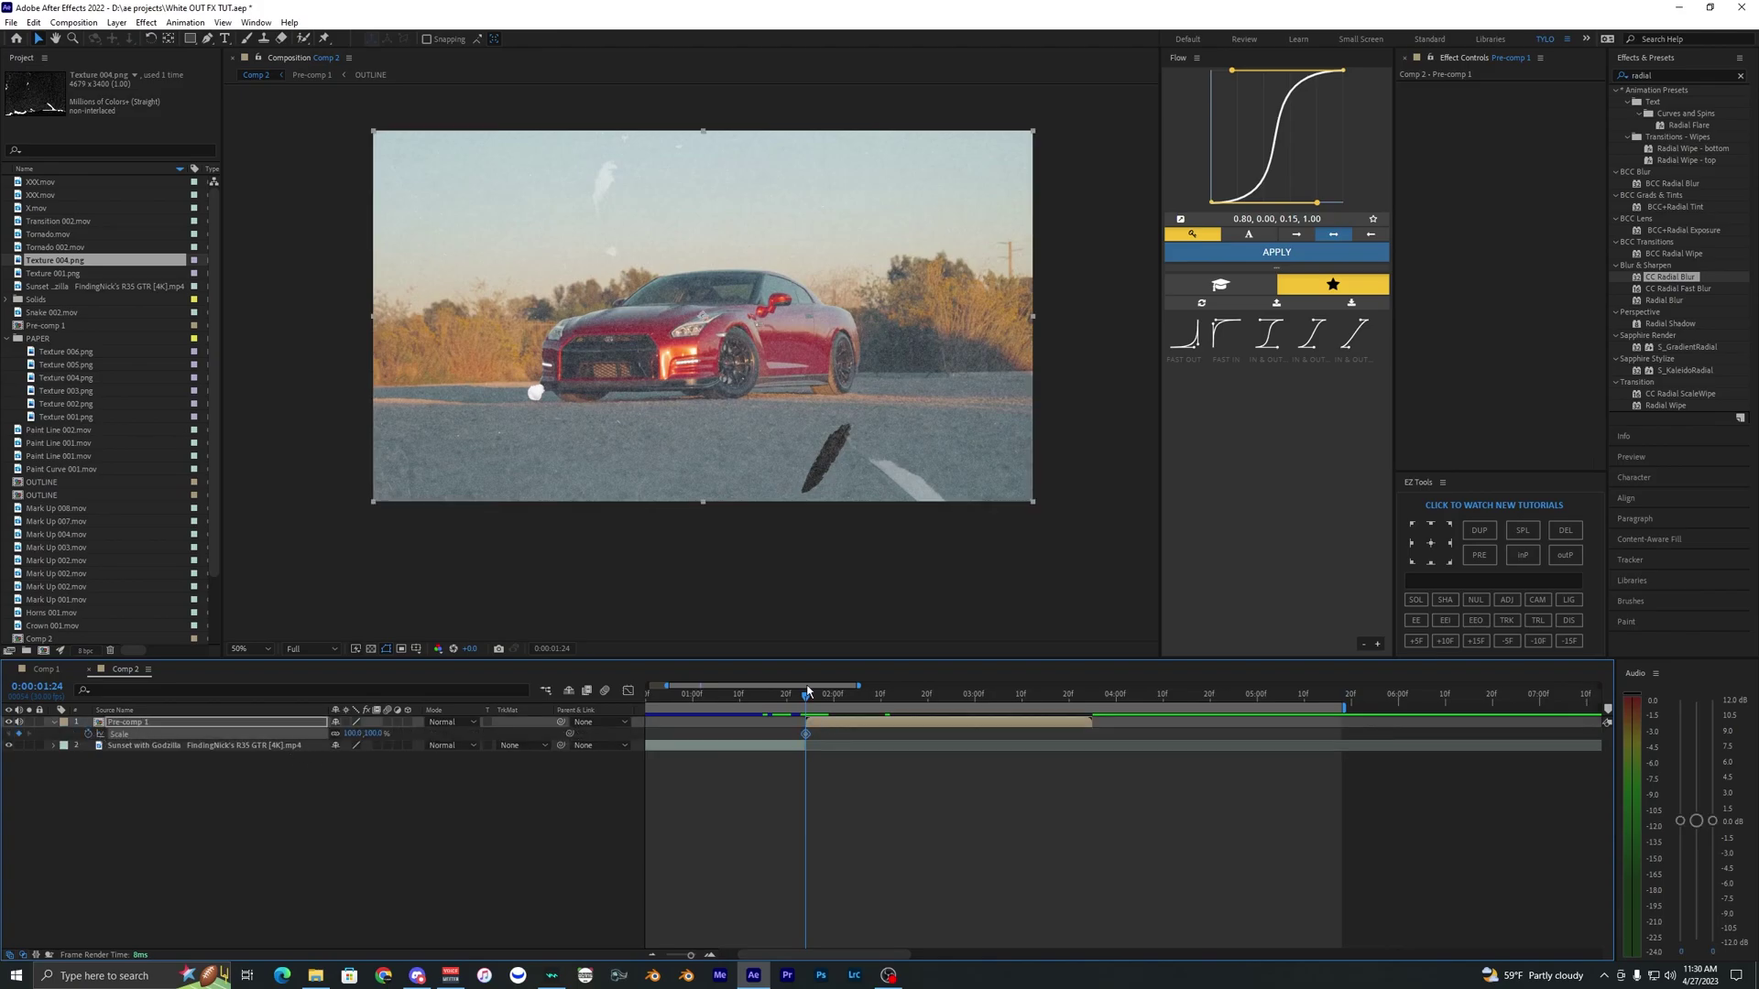
pyautogui.moveTo(971, 701); pyautogui.dragTo(1082, 701)
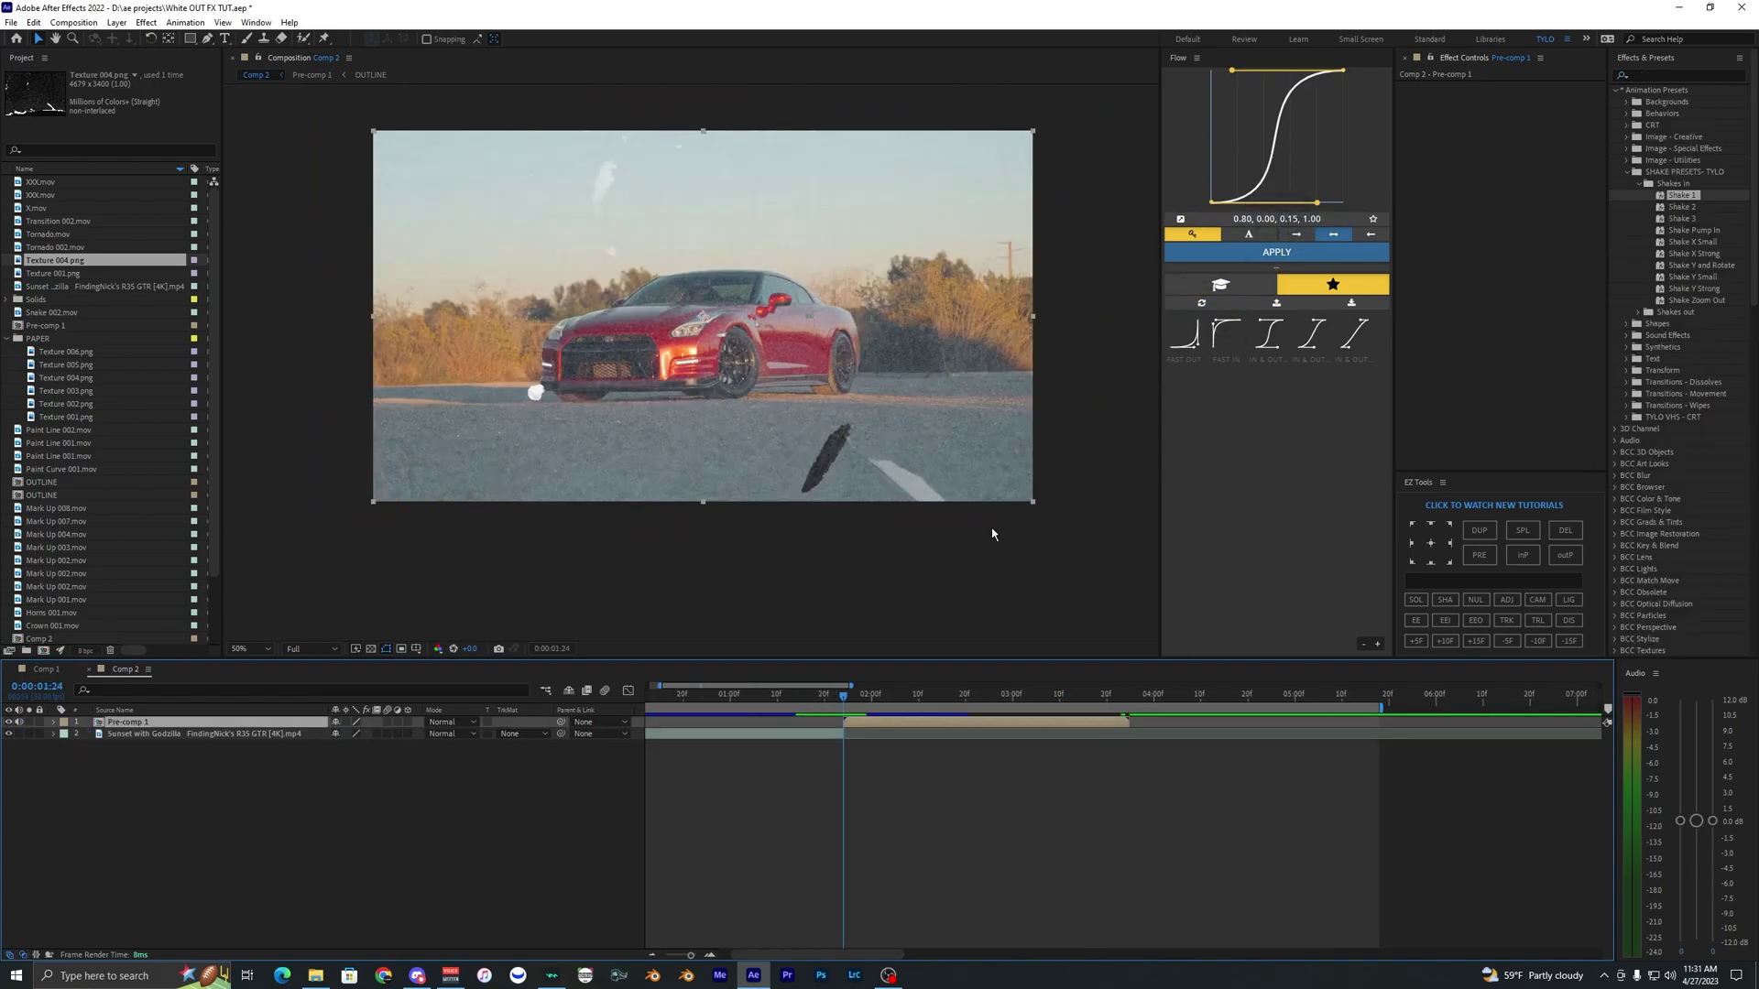
# Apply the Shake 1 preset from the Shakes in folder to the pre-composed layer at 0:00:01:24.
pyautogui.click(1673, 184)
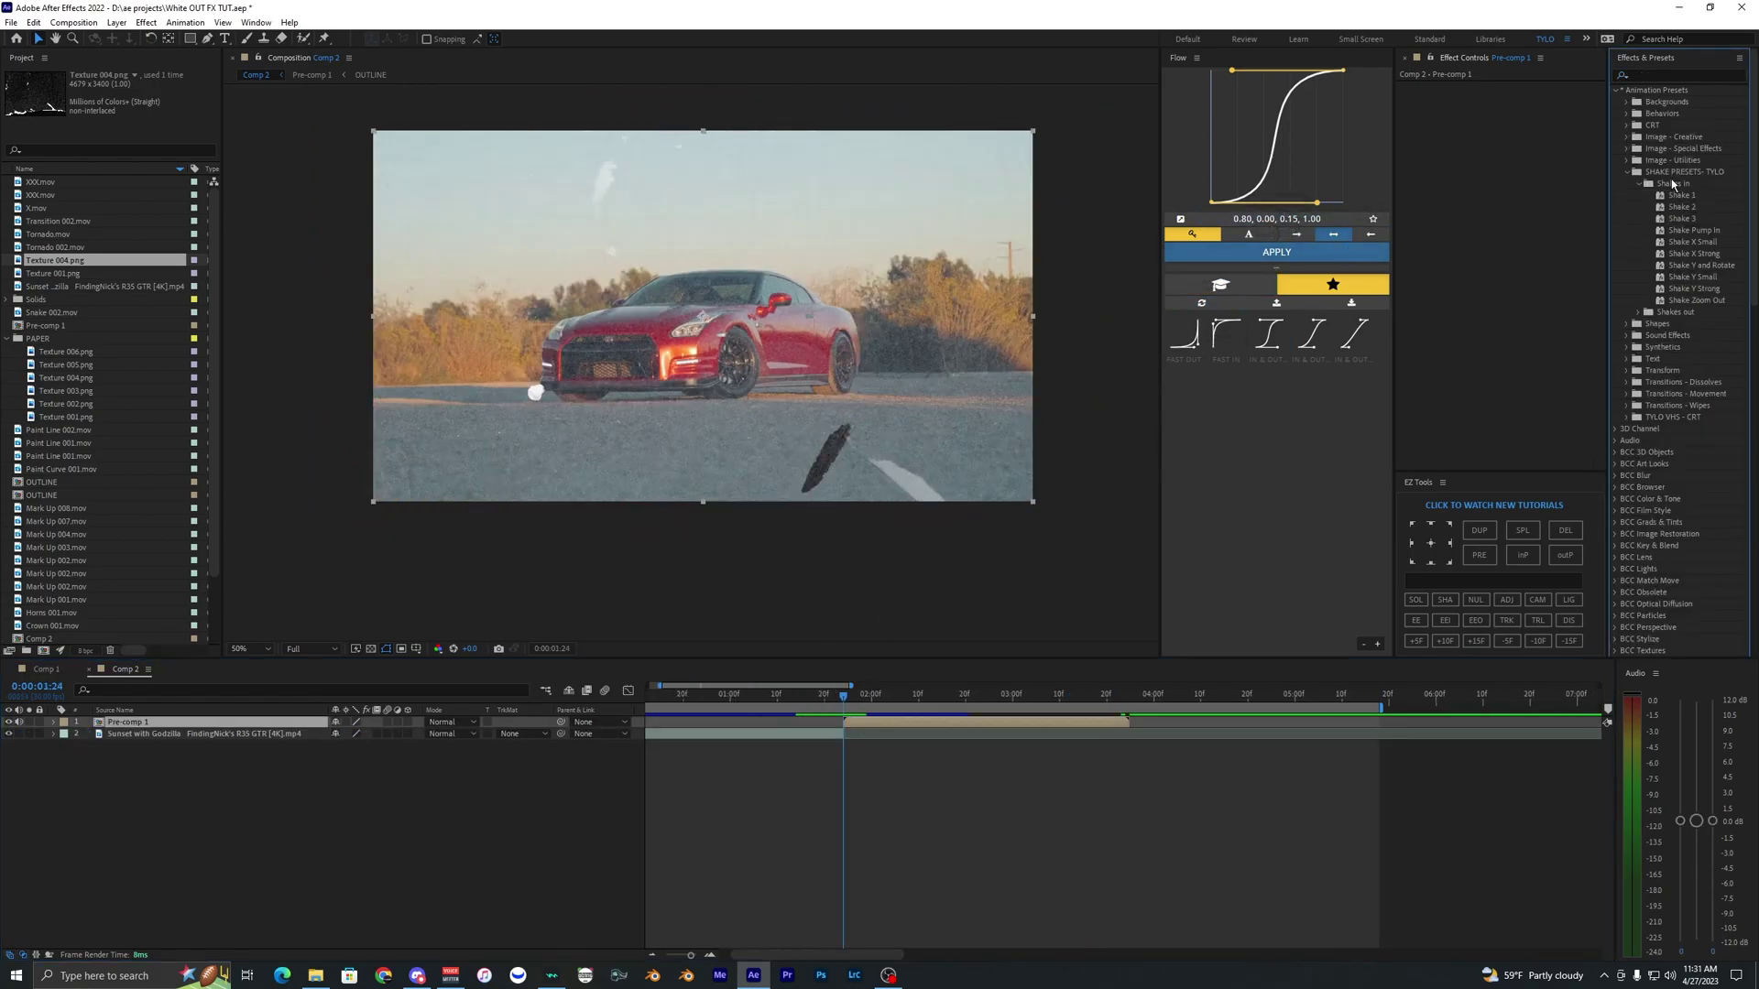
pyautogui.click(1680, 207)
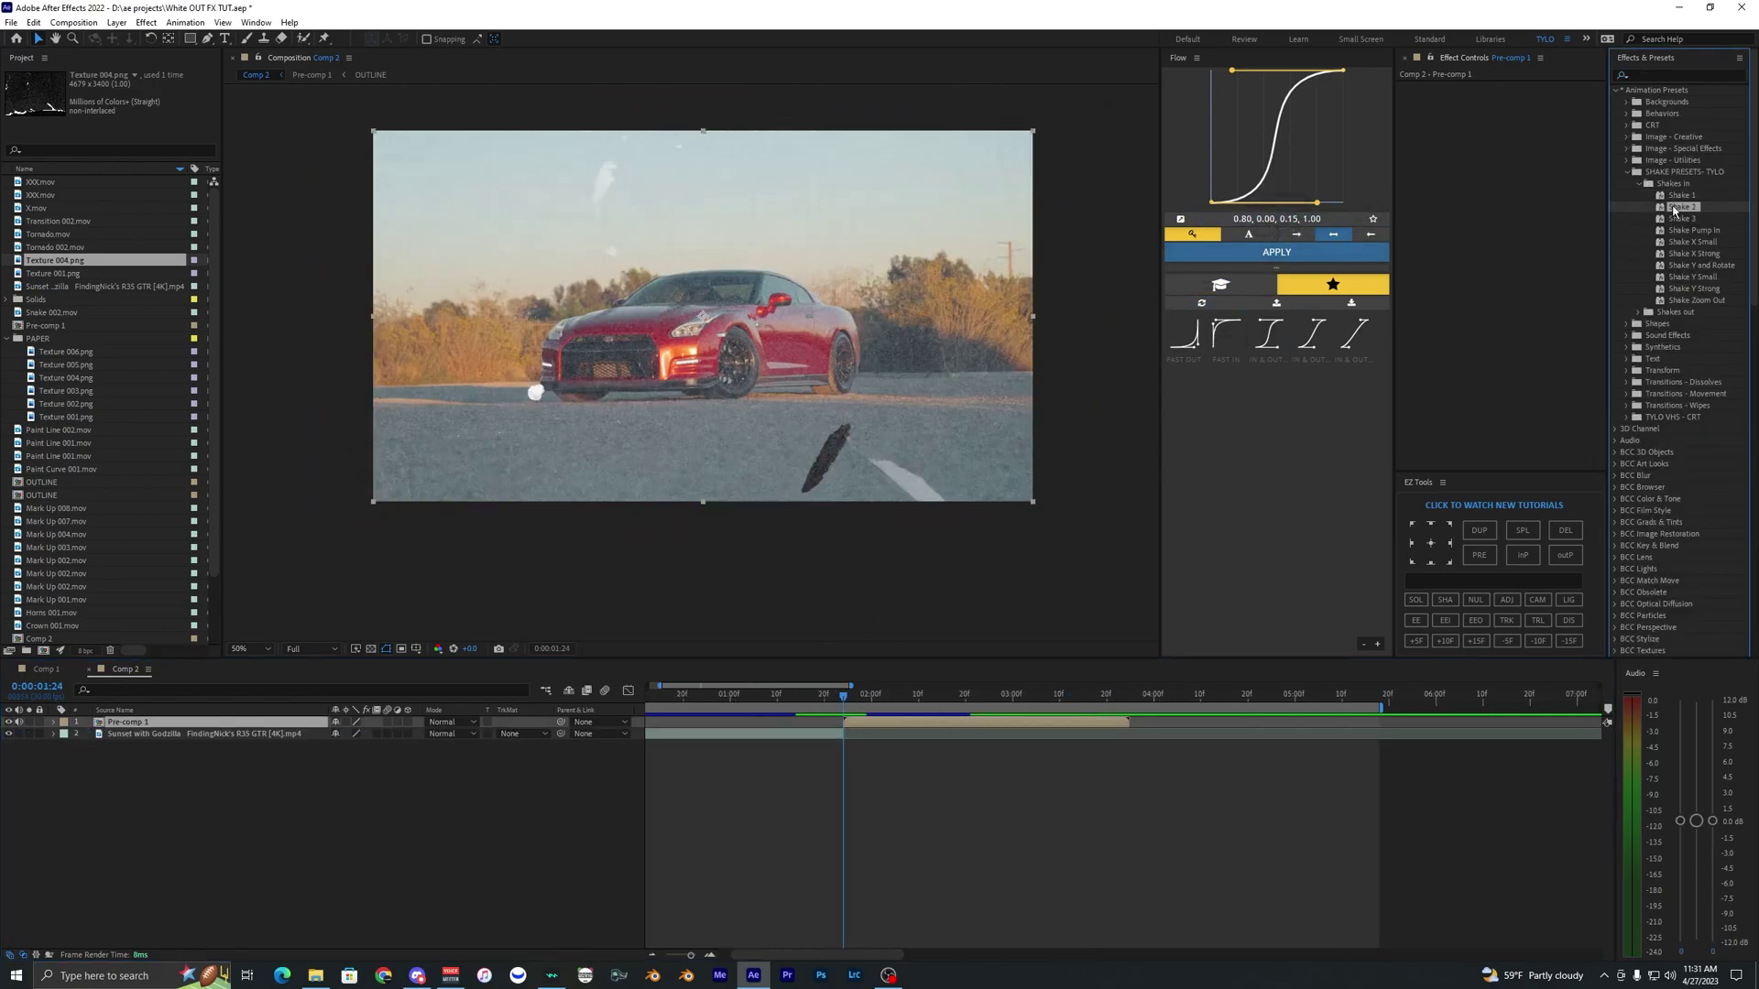
pyautogui.click(1685, 196)
pyautogui.click(1685, 206)
pyautogui.click(1685, 197)
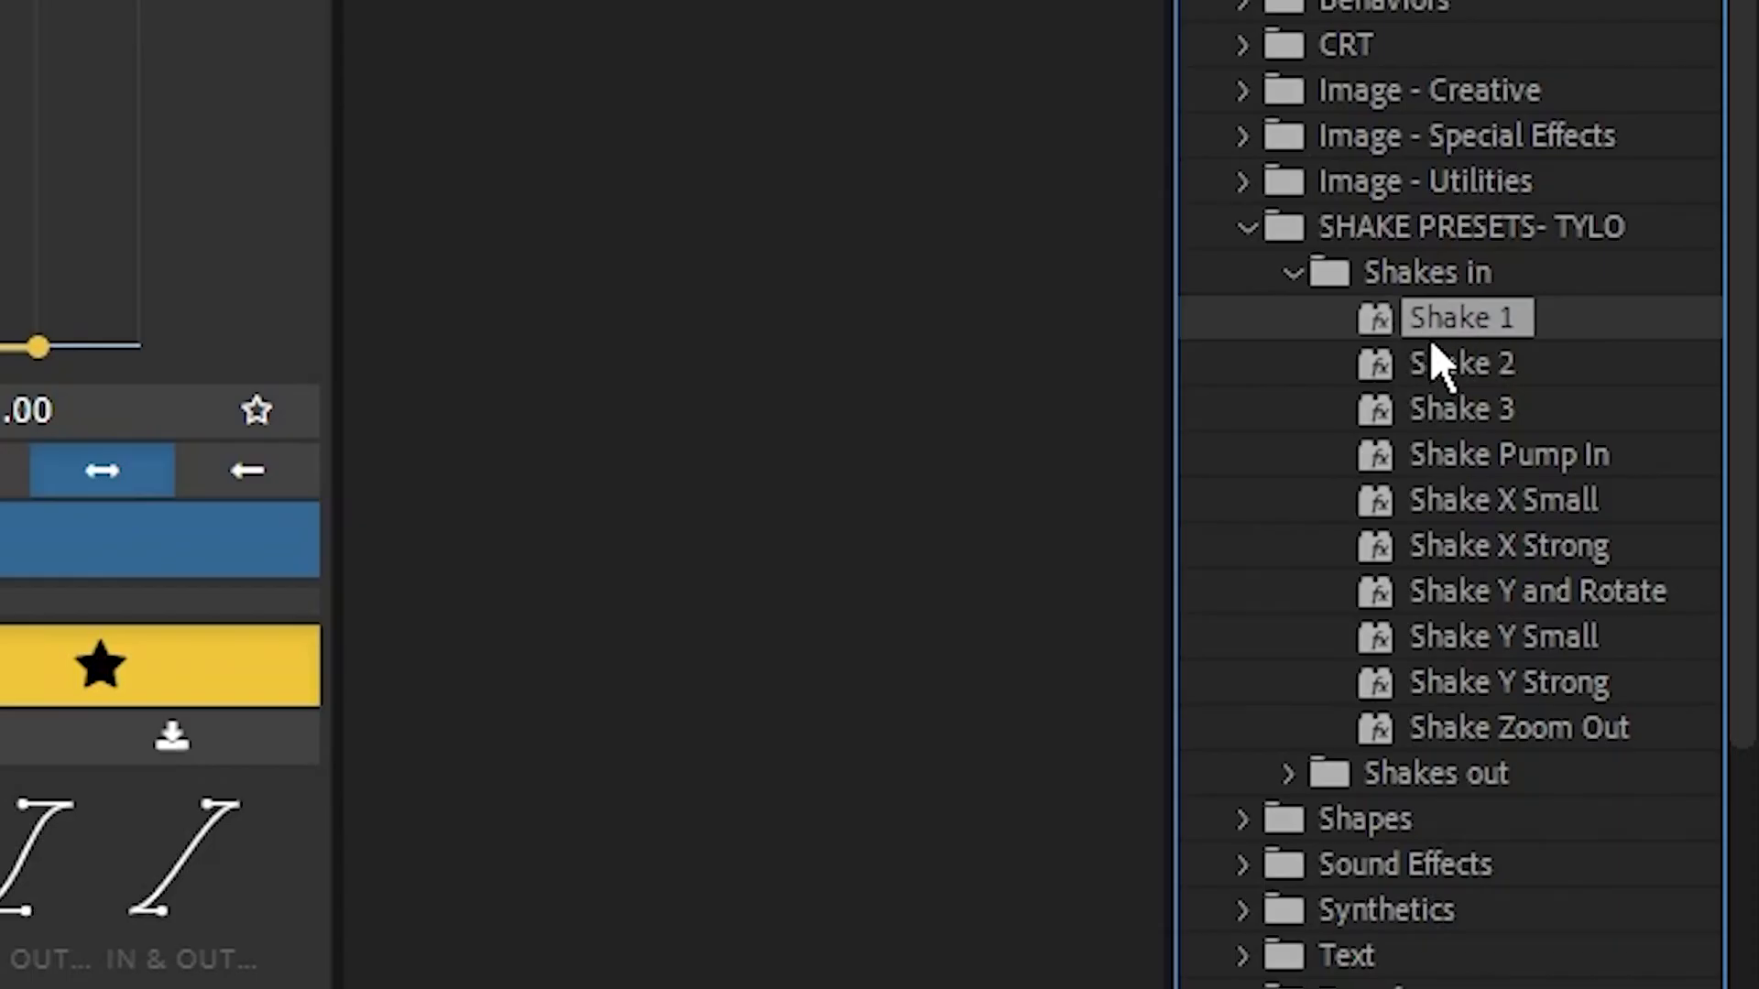
pyautogui.moveTo(1438, 366); pyautogui.dragTo(0, 988)
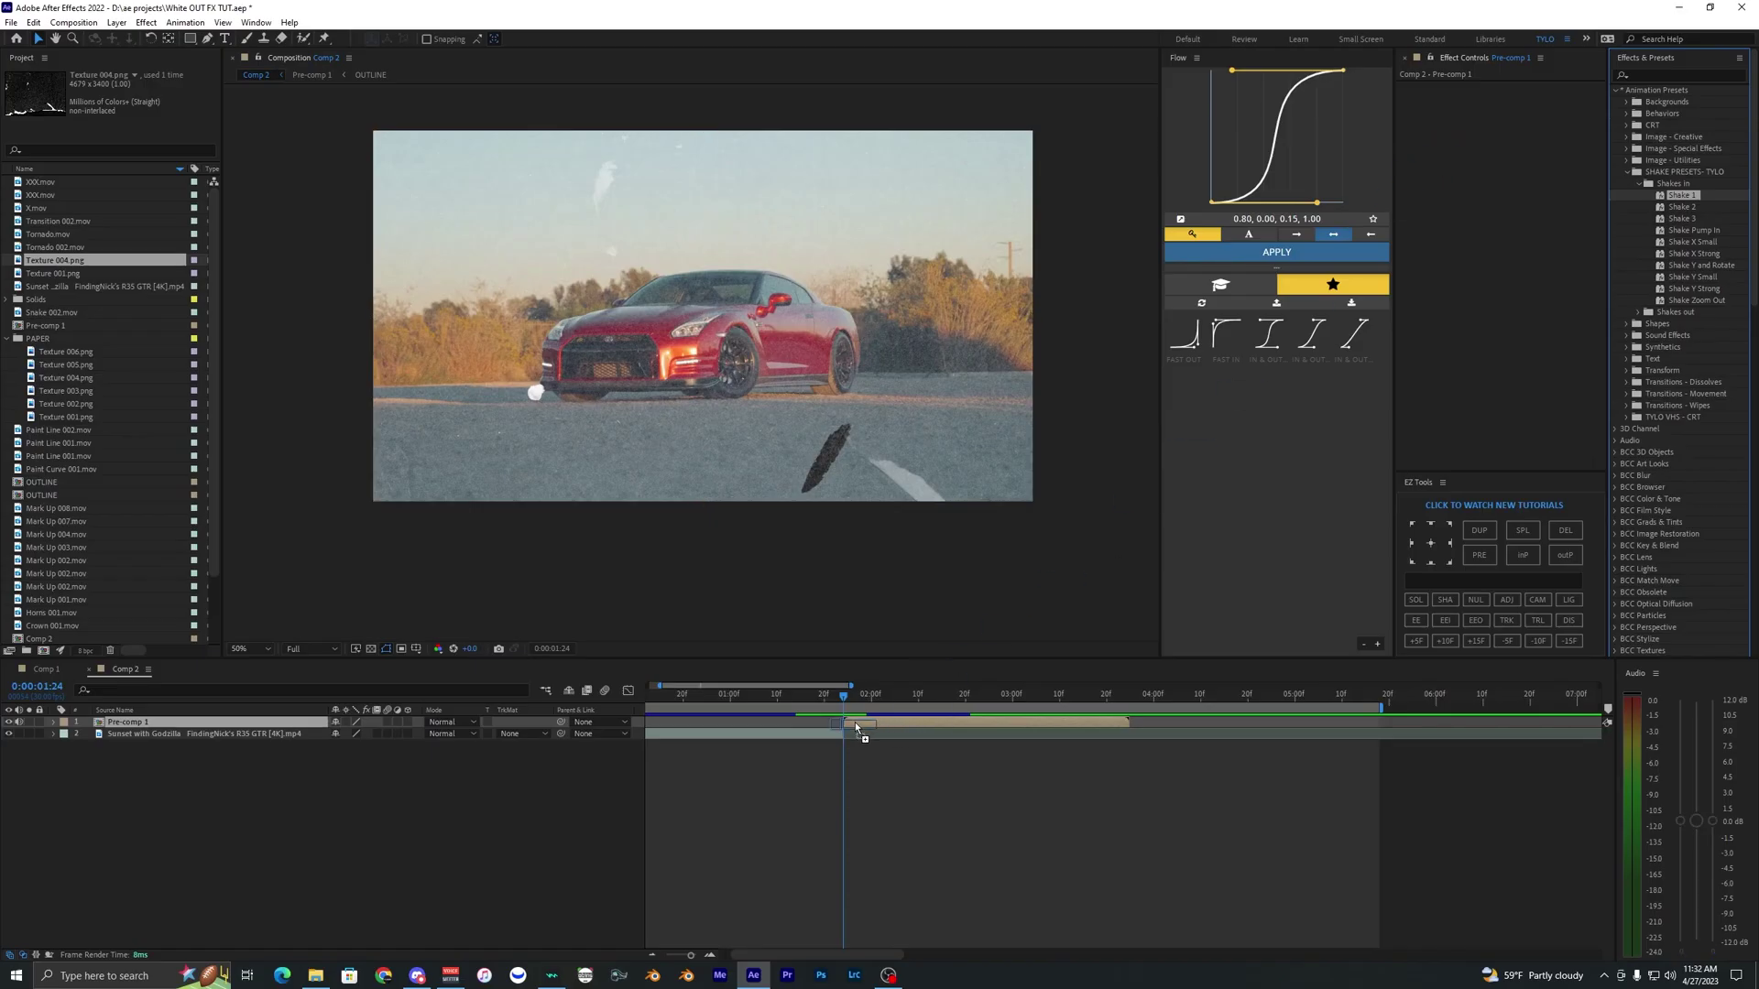
pyautogui.moveTo(855, 722); pyautogui.dragTo(854, 721)
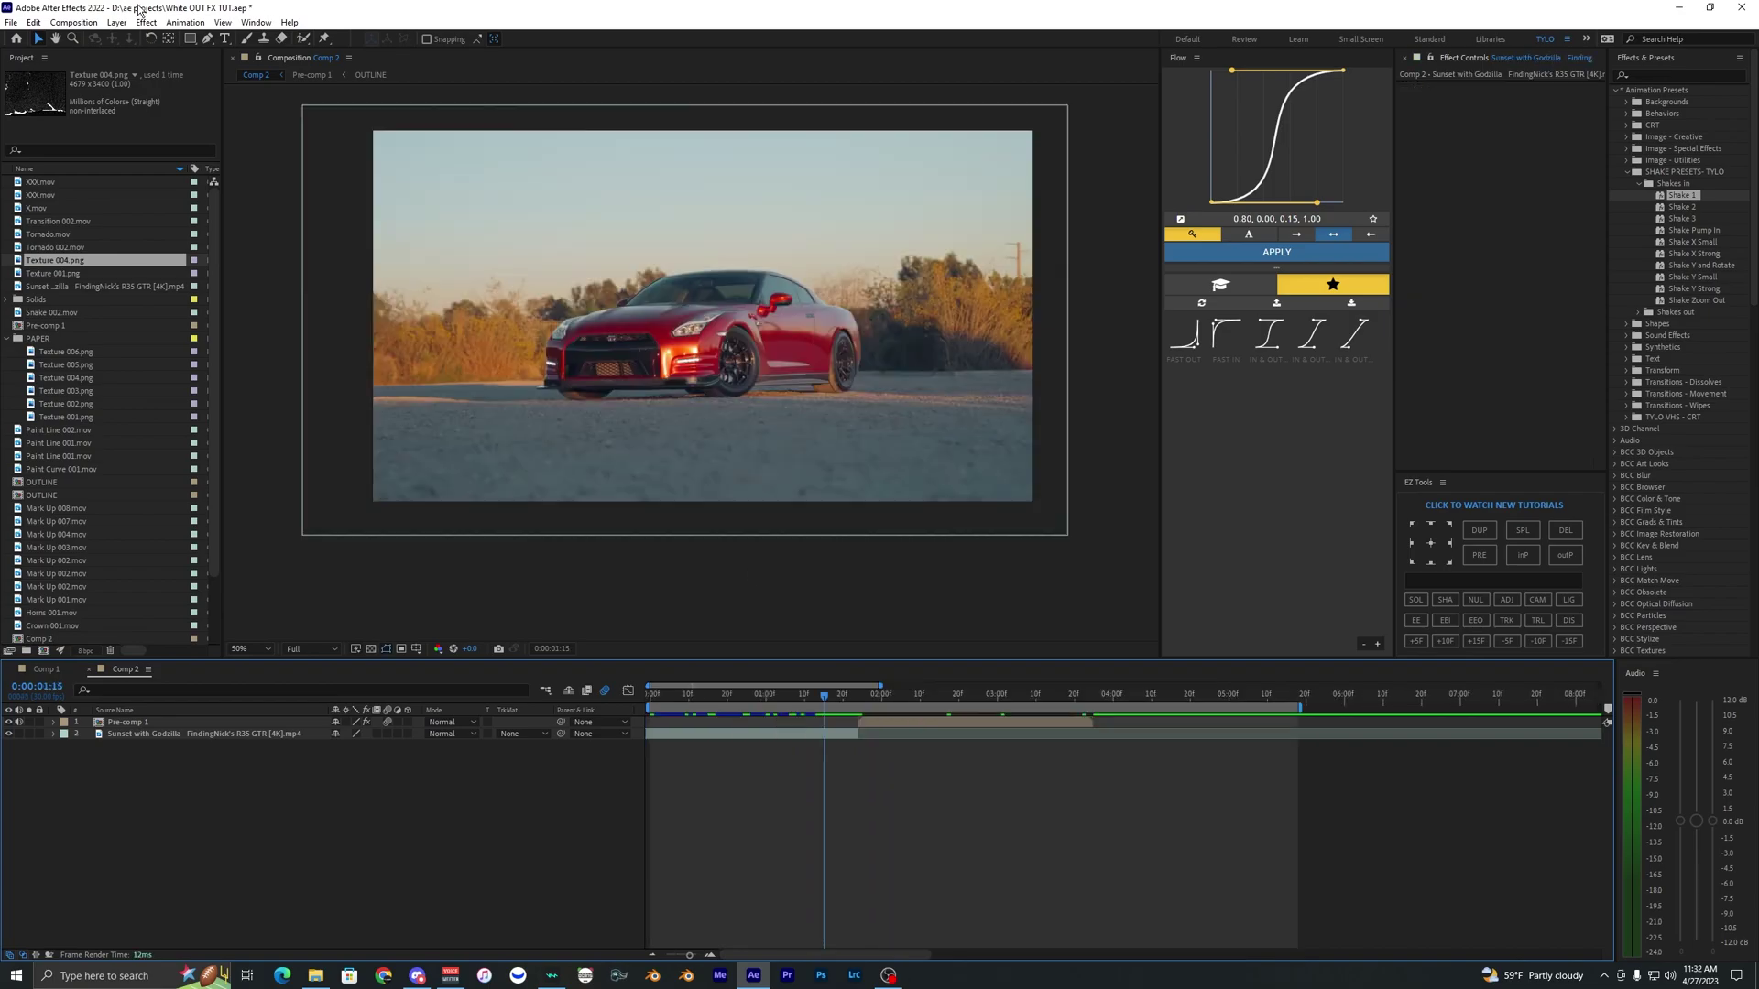
# Create a new adjustment layer above the pre-composed layer.
pyautogui.click(116, 23)
pyautogui.moveTo(275, 33)
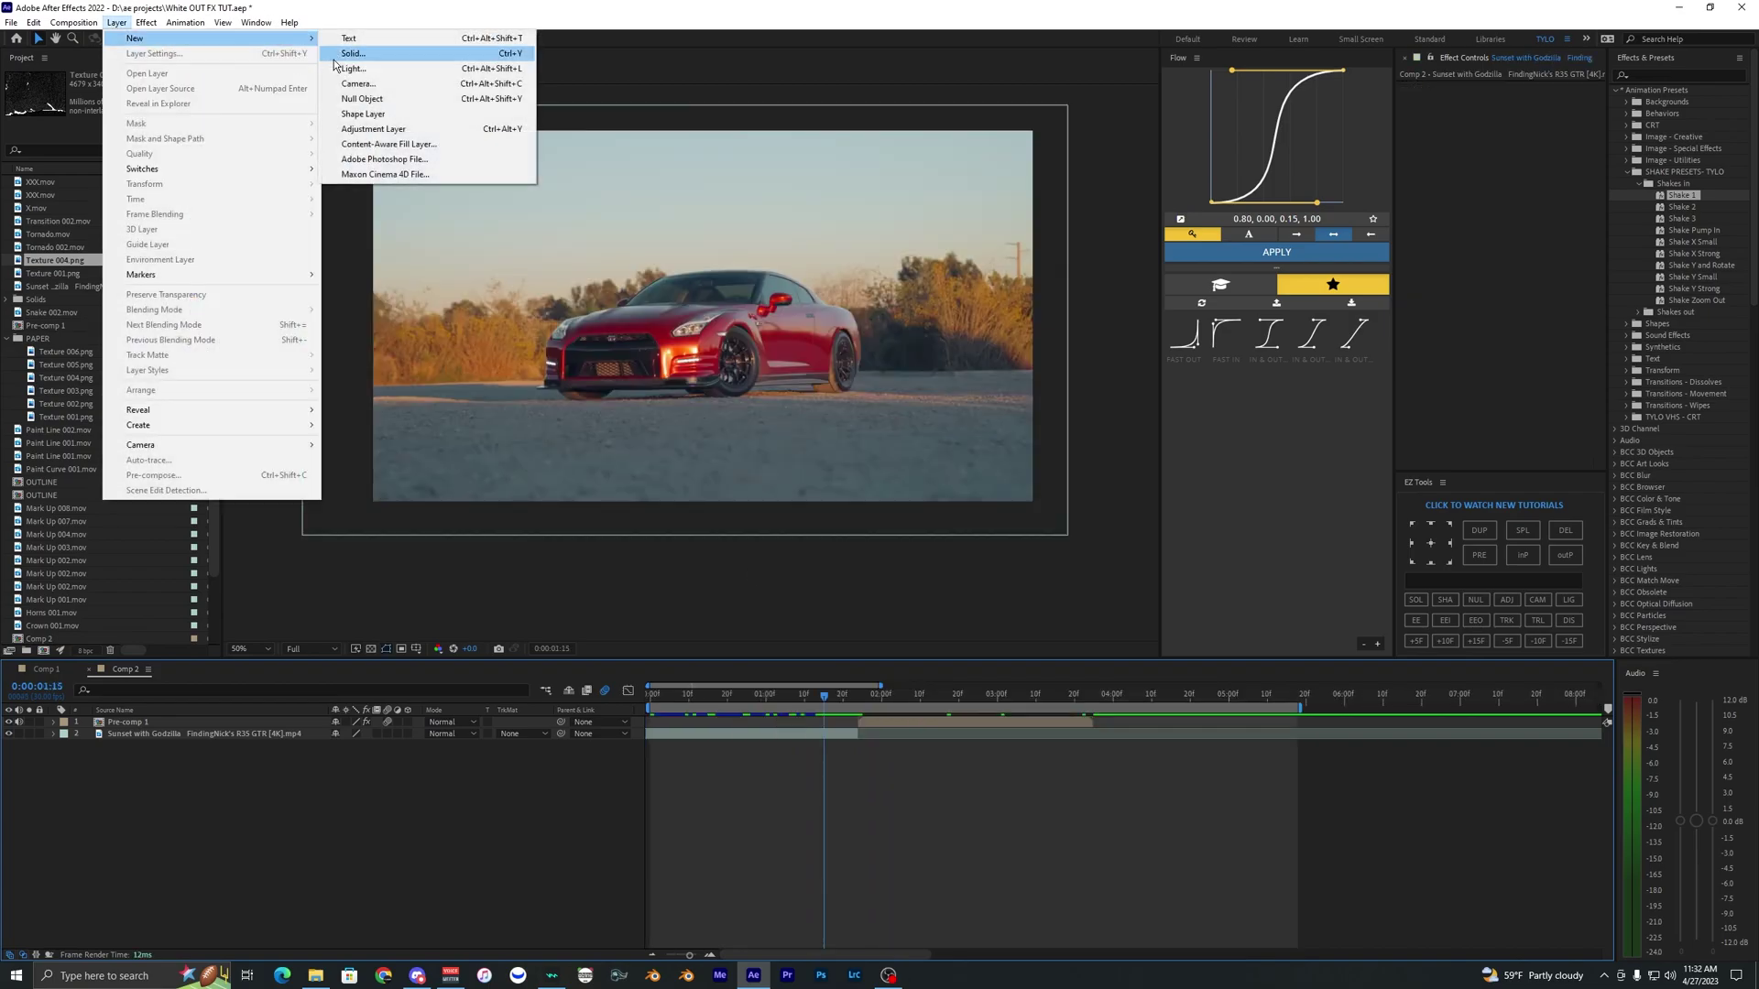
pyautogui.click(394, 129)
# Trim the adjustment layer to run from shortly before the pre-composed layer's start to its end, and save the project.
pyautogui.click(801, 696)
pyautogui.hotkey('alt', '[')
pyautogui.moveTo(802, 708); pyautogui.dragTo(946, 708)
pyautogui.hotkey('ctrl', 'z')
pyautogui.click(1066, 696)
pyautogui.hotkey('alt', ']')
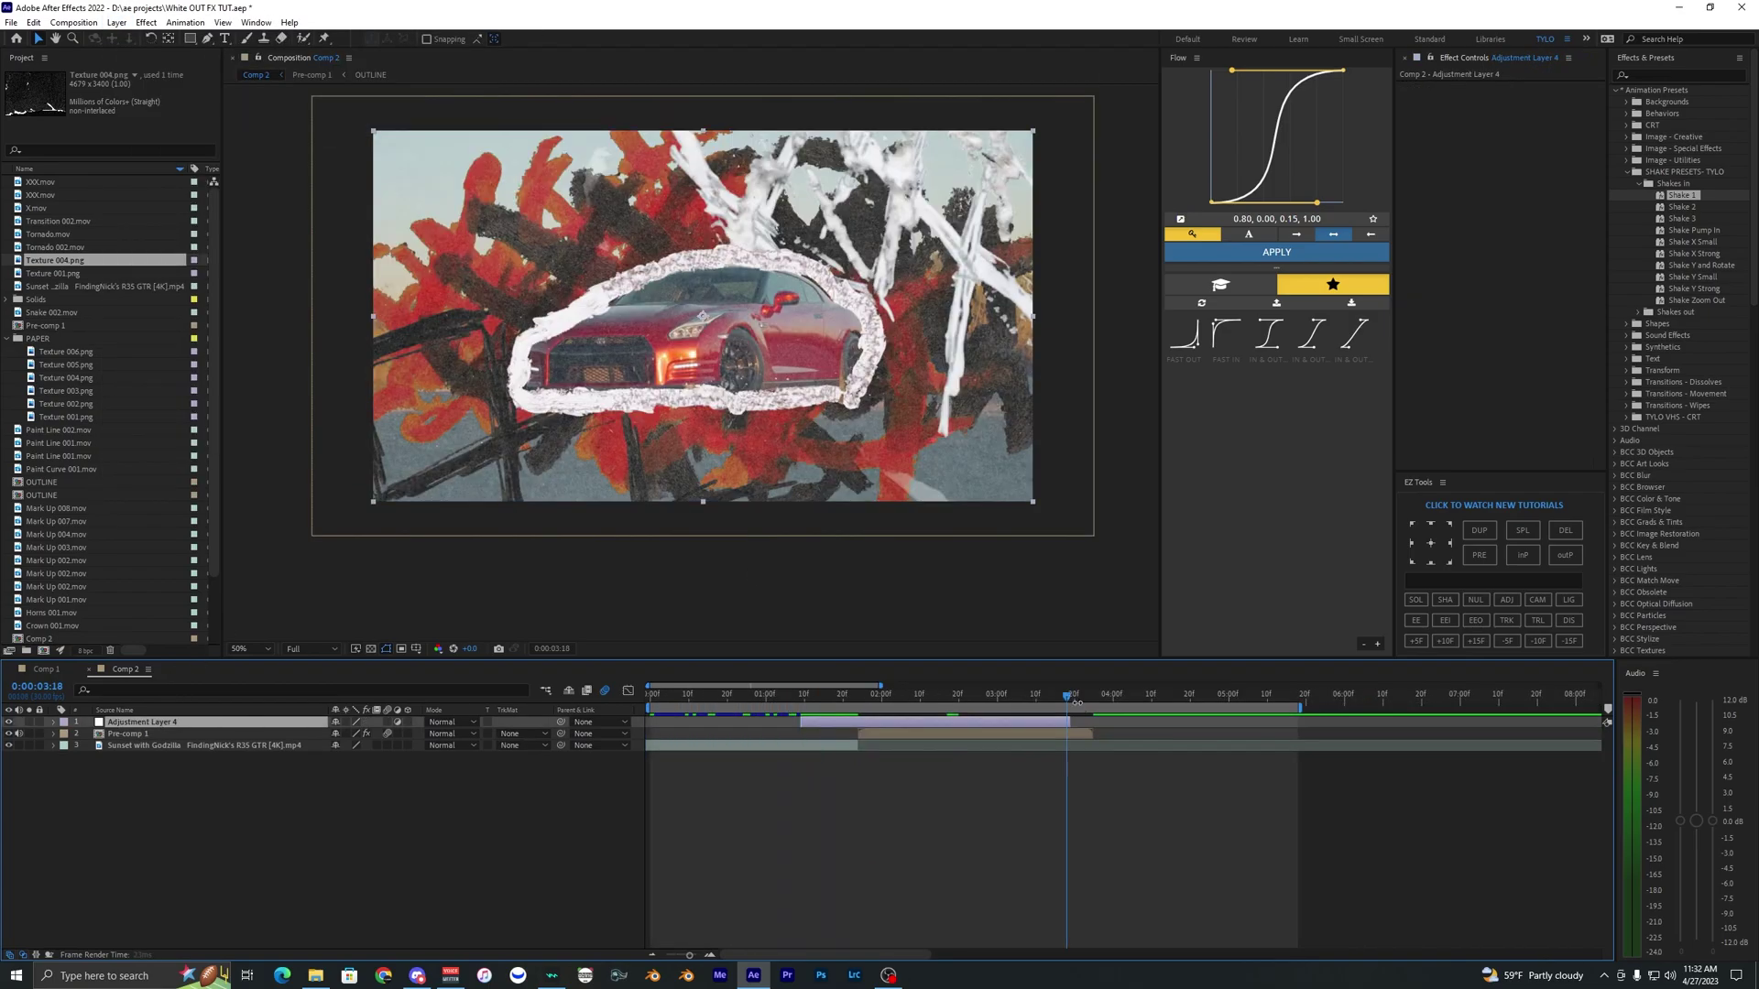
pyautogui.hotkey('ctrl', 's')
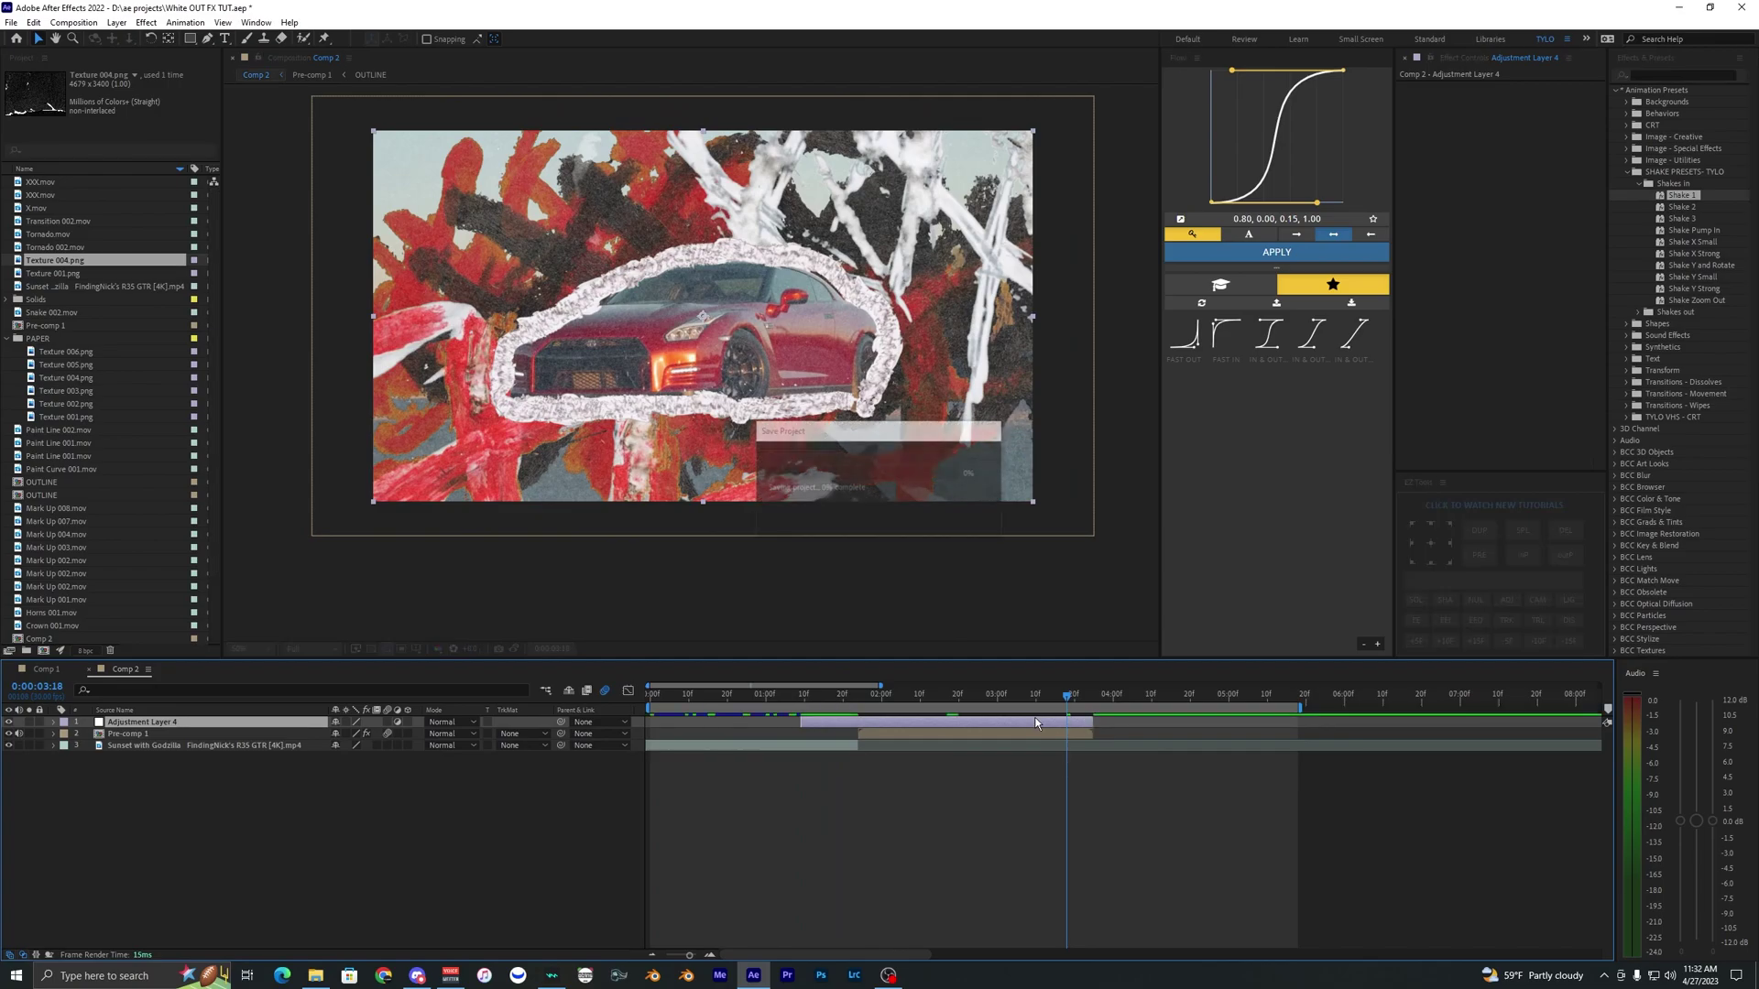
# Apply the Brightness & Contrast effect to the adjustment layer, with the current time at 0:00:01:24.
pyautogui.moveTo(809, 705); pyautogui.dragTo(811, 704)
pyautogui.hotkey('ctrl', 'z')
pyautogui.click(857, 696)
pyautogui.click(1664, 76)
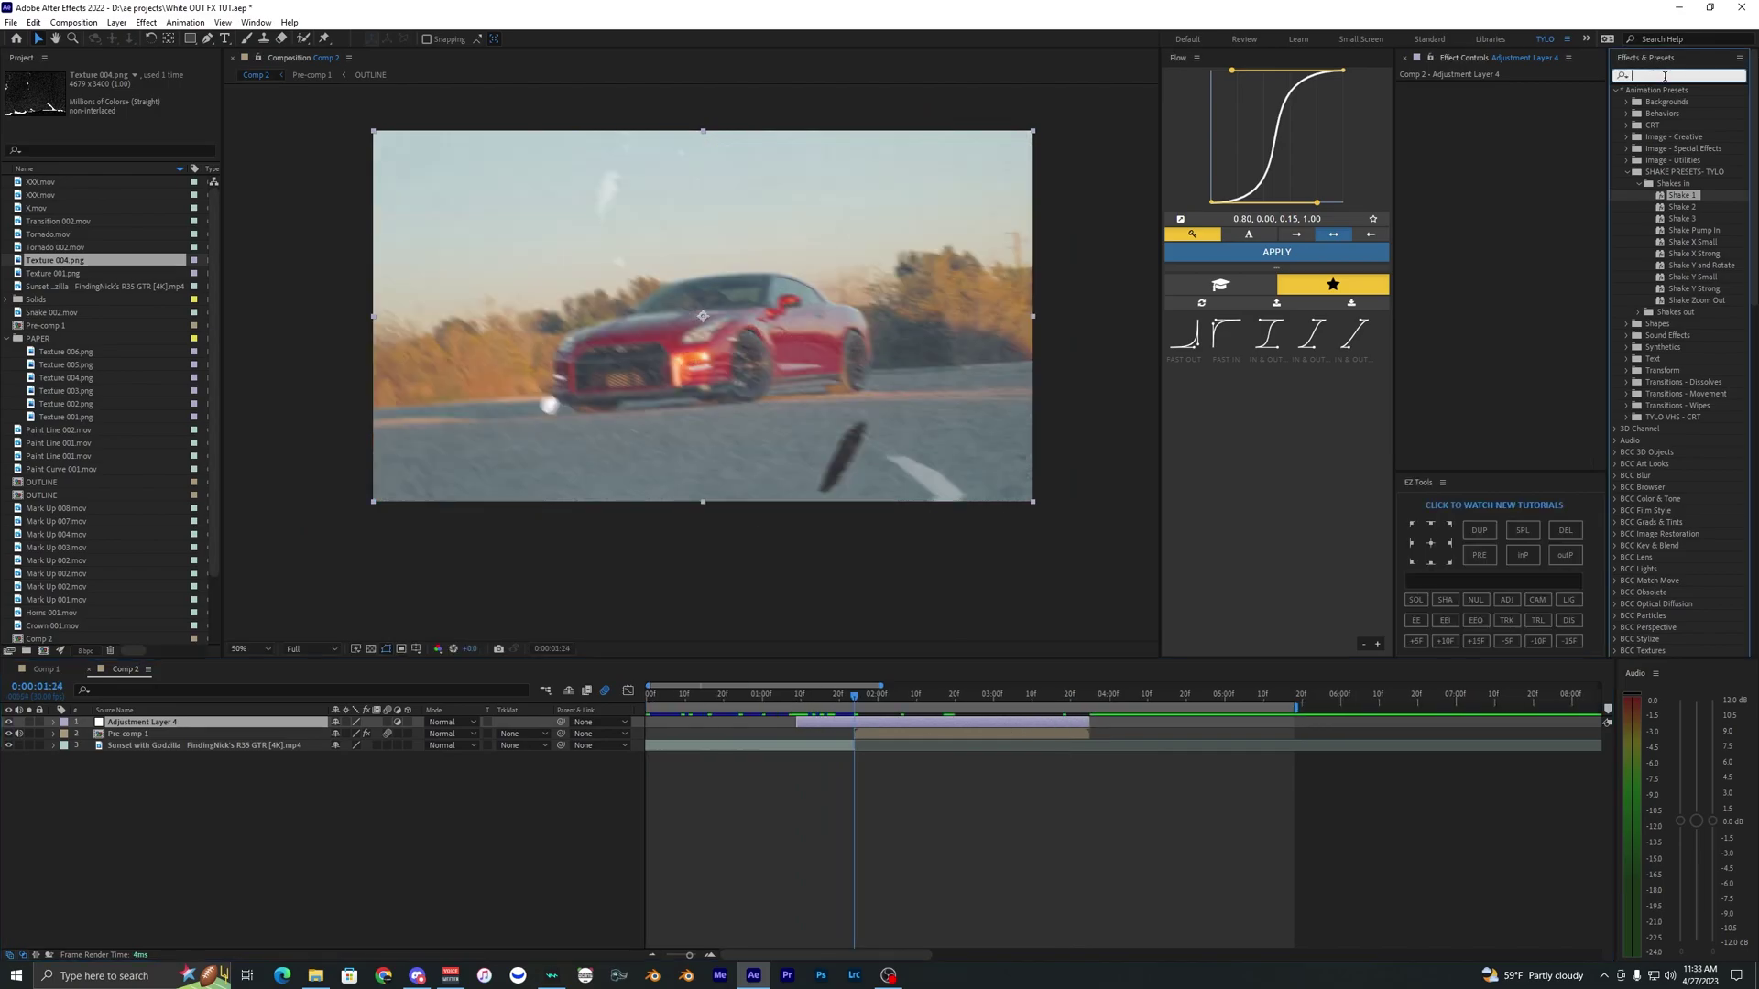
pyautogui.write('brightn')
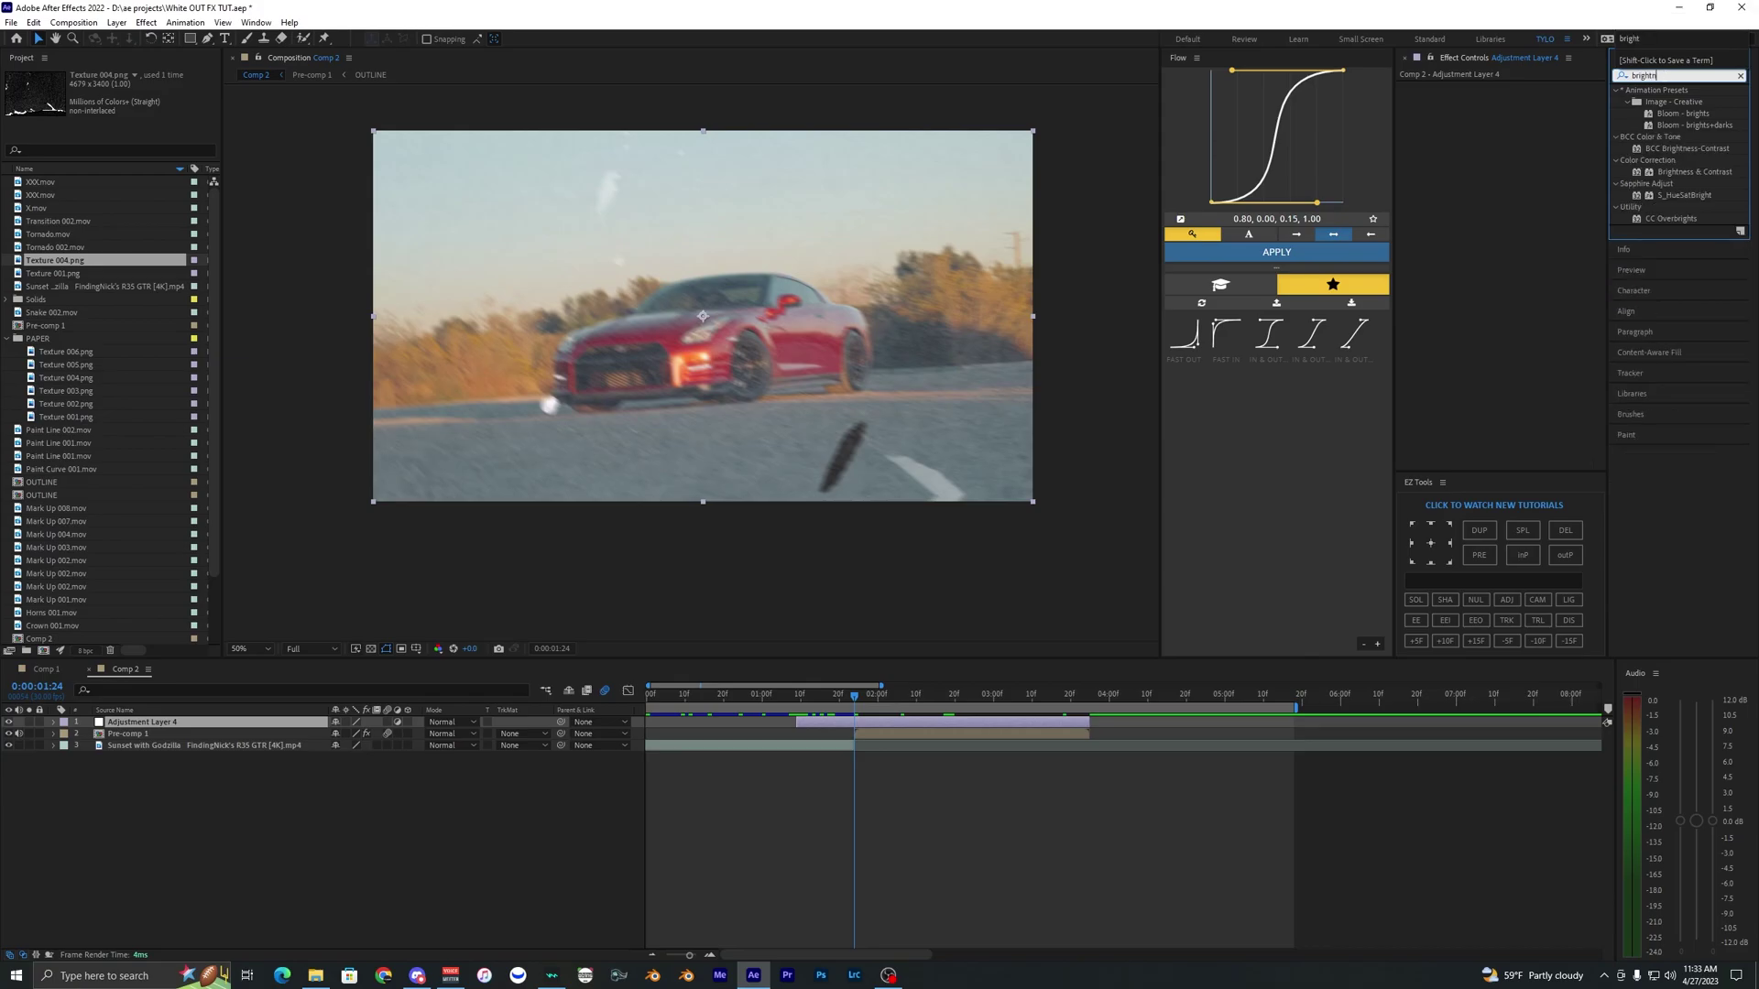
pyautogui.moveTo(1654, 126); pyautogui.dragTo(1486, 231)
# Set a Brightness keyframe at 0 on the adjustment layer, a few frames before the pre-composed layer starts.
pyautogui.scroll(2, 861, 788)
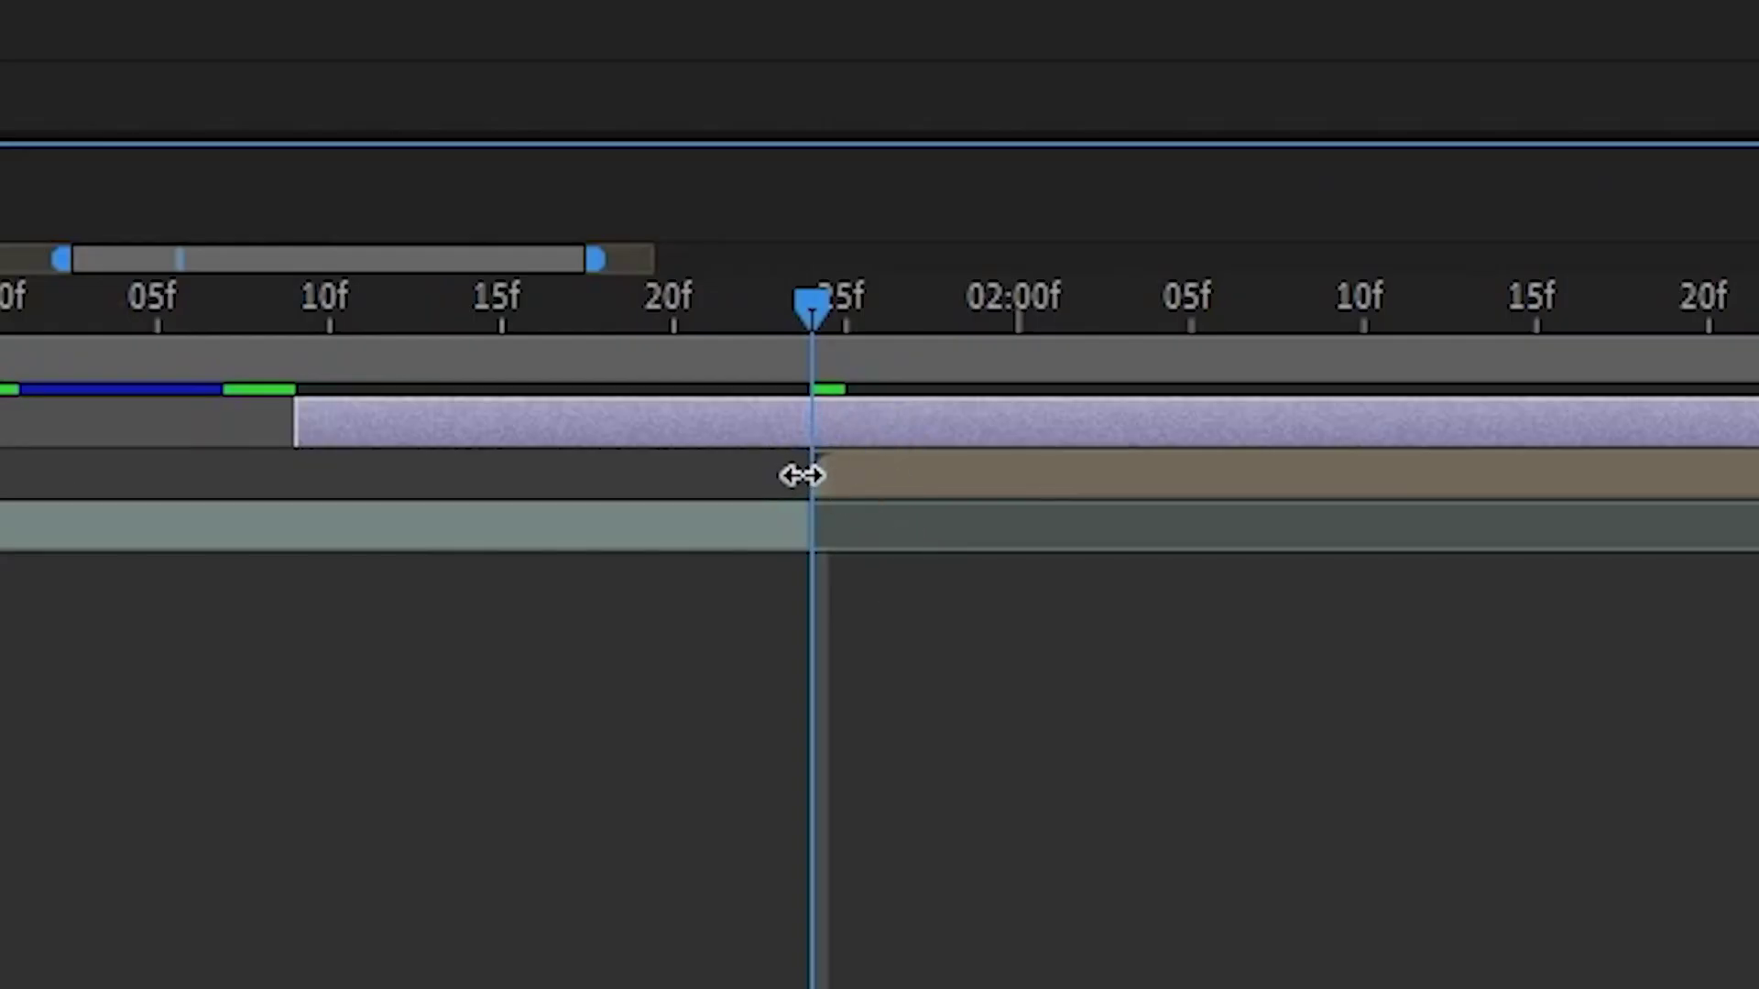
pyautogui.click(785, 475)
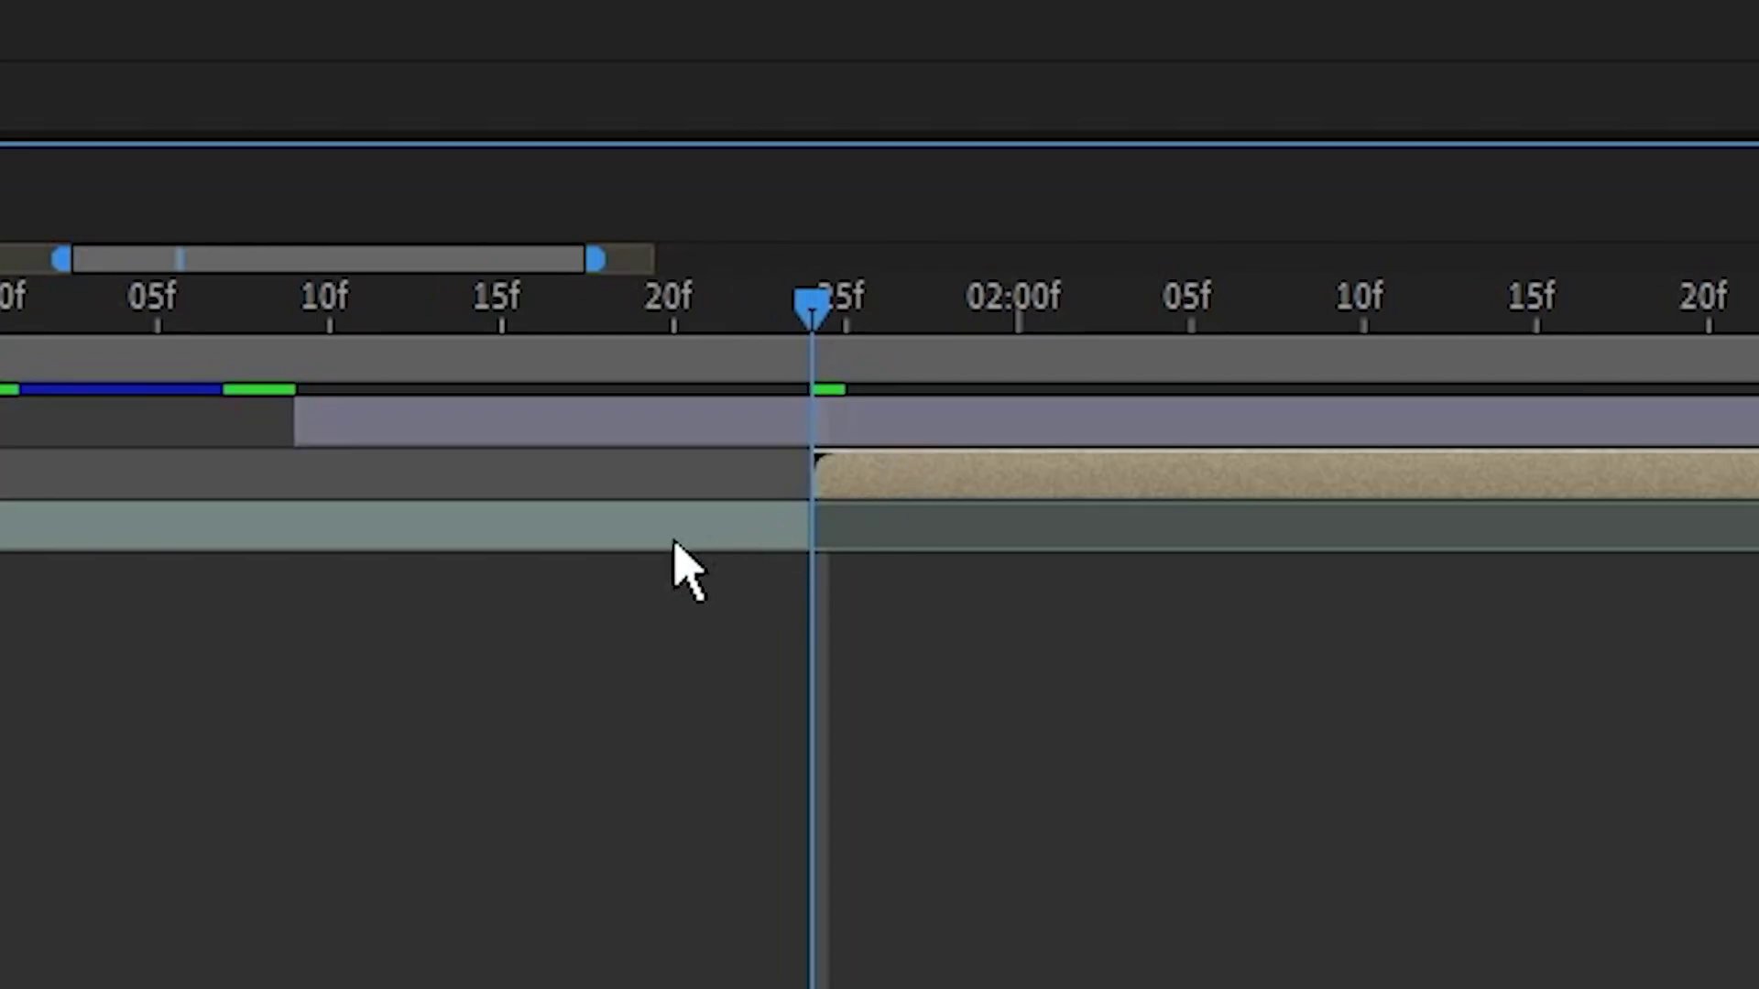
pyautogui.click(844, 429)
pyautogui.press('pageup')
pyautogui.press('pageup')
pyautogui.press('pageup')
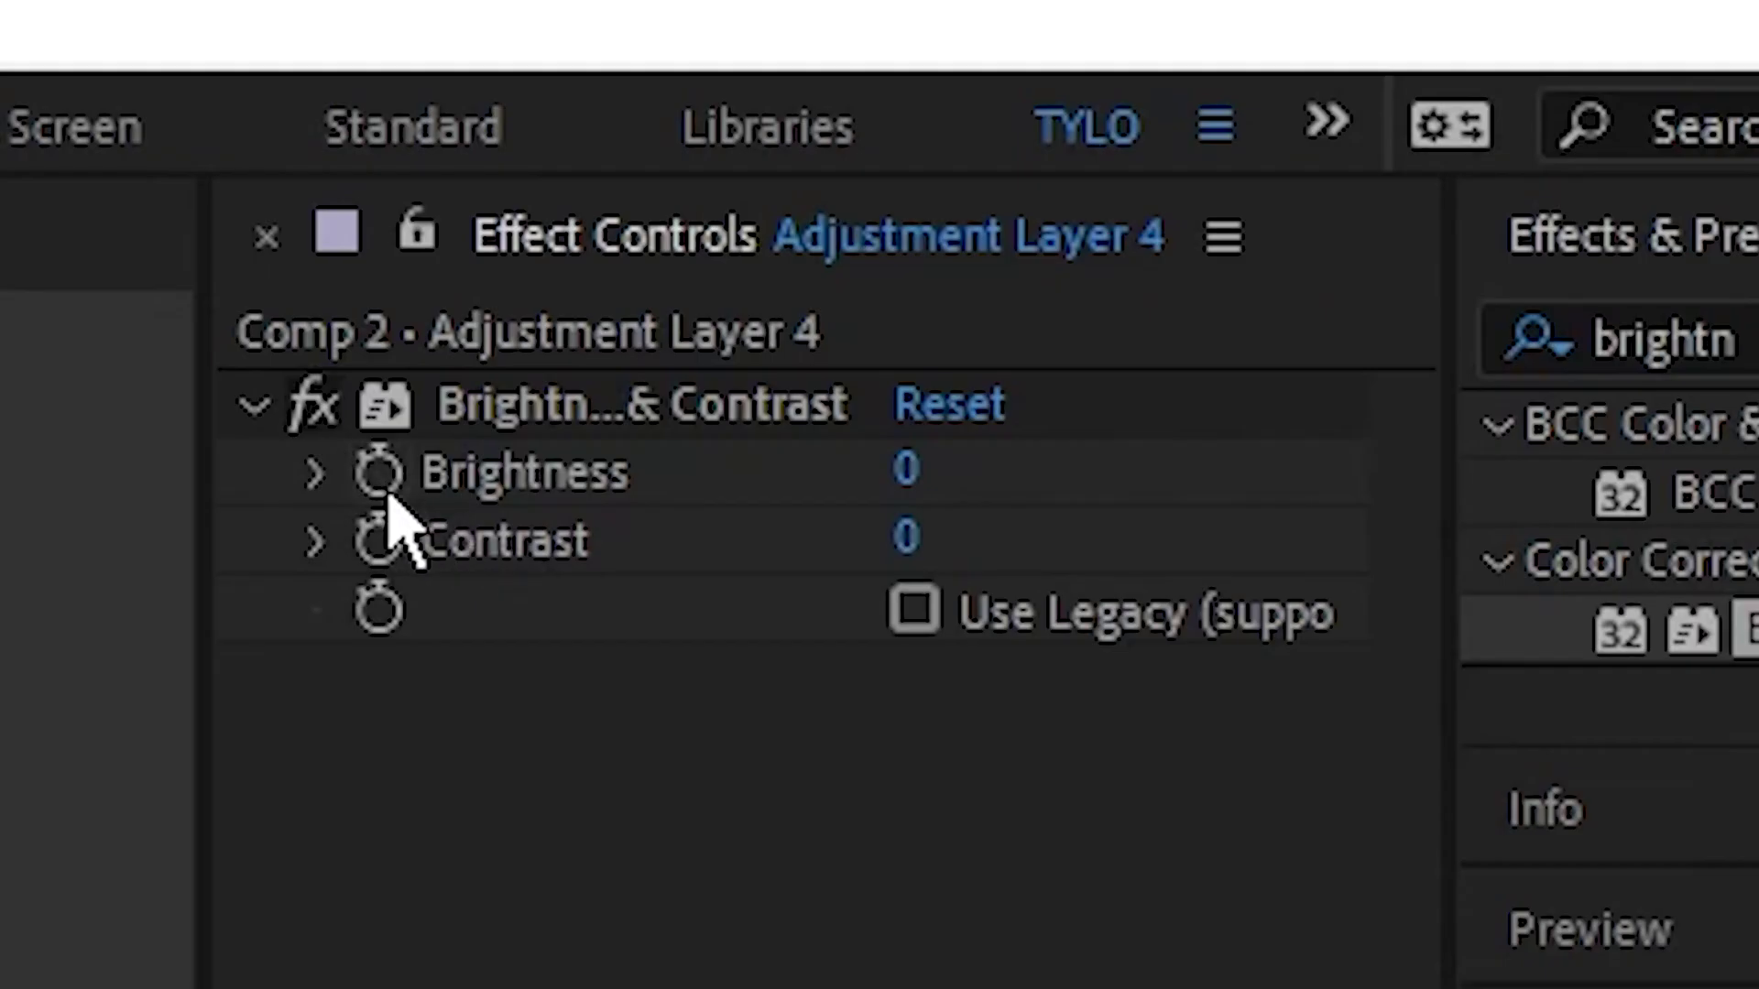
pyautogui.click(378, 471)
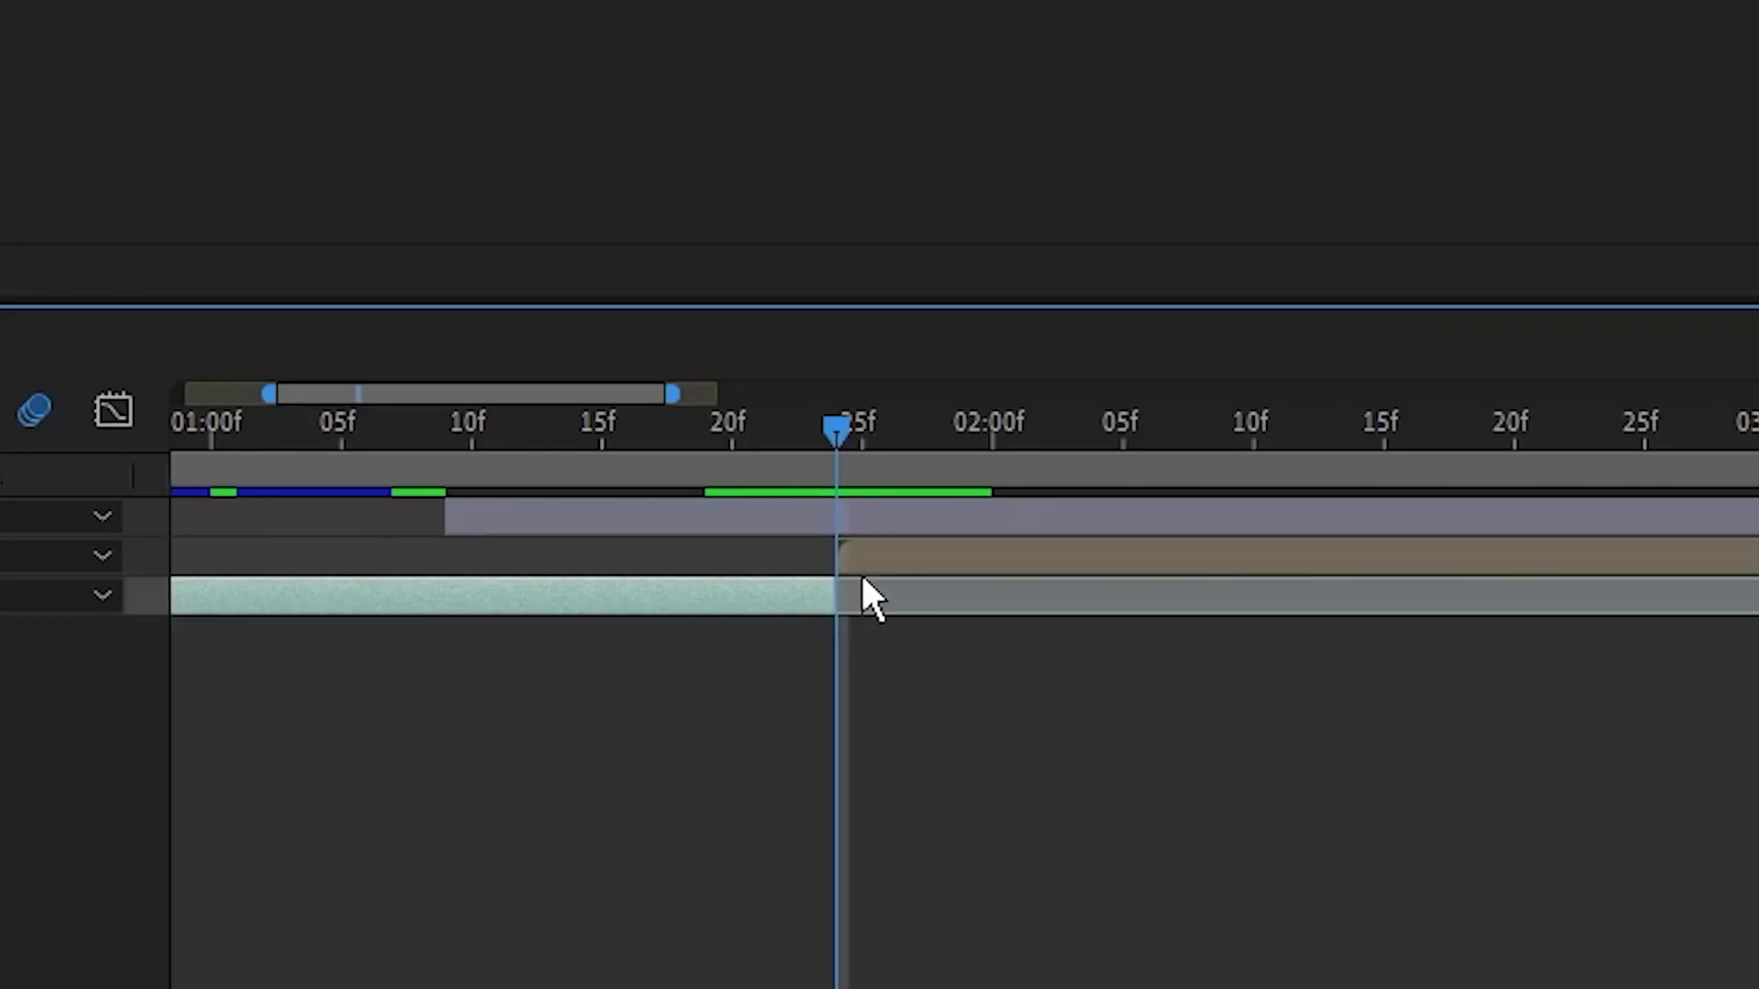
# Trim the car footage's end to the pre-composed layer's start and set the adjustment layer's Brightness to 80 at that time.
pyautogui.click(860, 566)
pyautogui.click(772, 594)
pyautogui.hotkey('alt', ']')
pyautogui.click(878, 548)
pyautogui.click(882, 522)
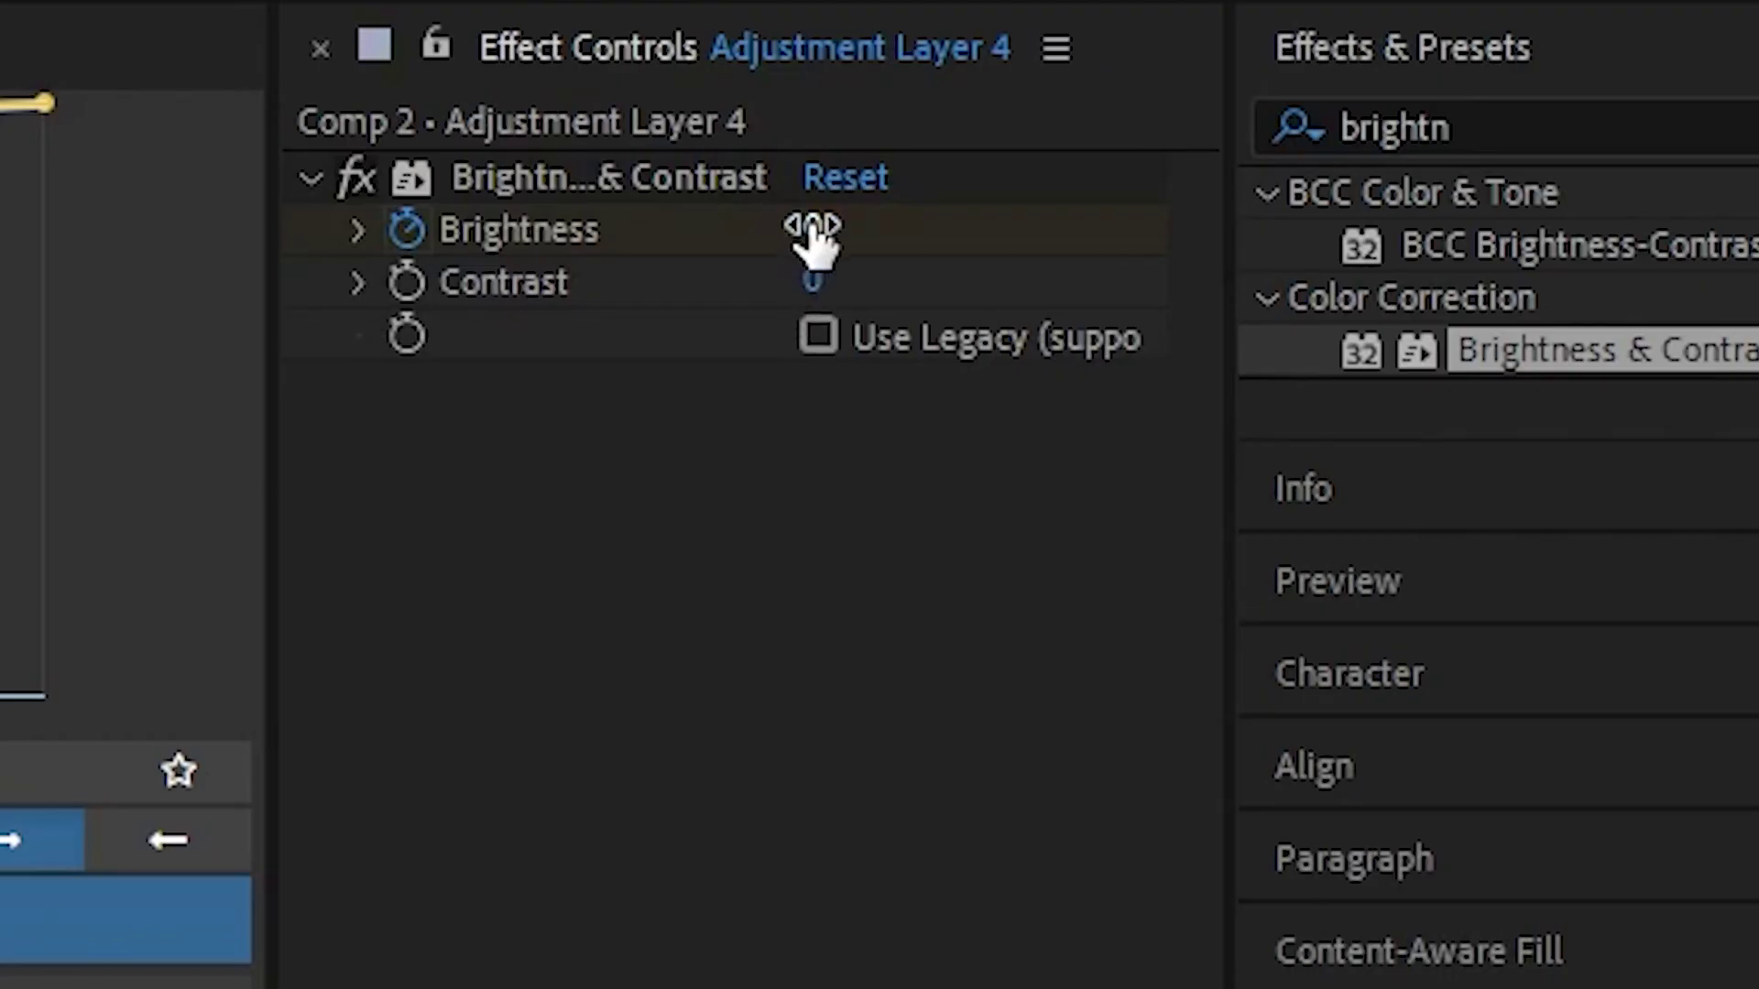
pyautogui.click(812, 231)
pyautogui.write('80')
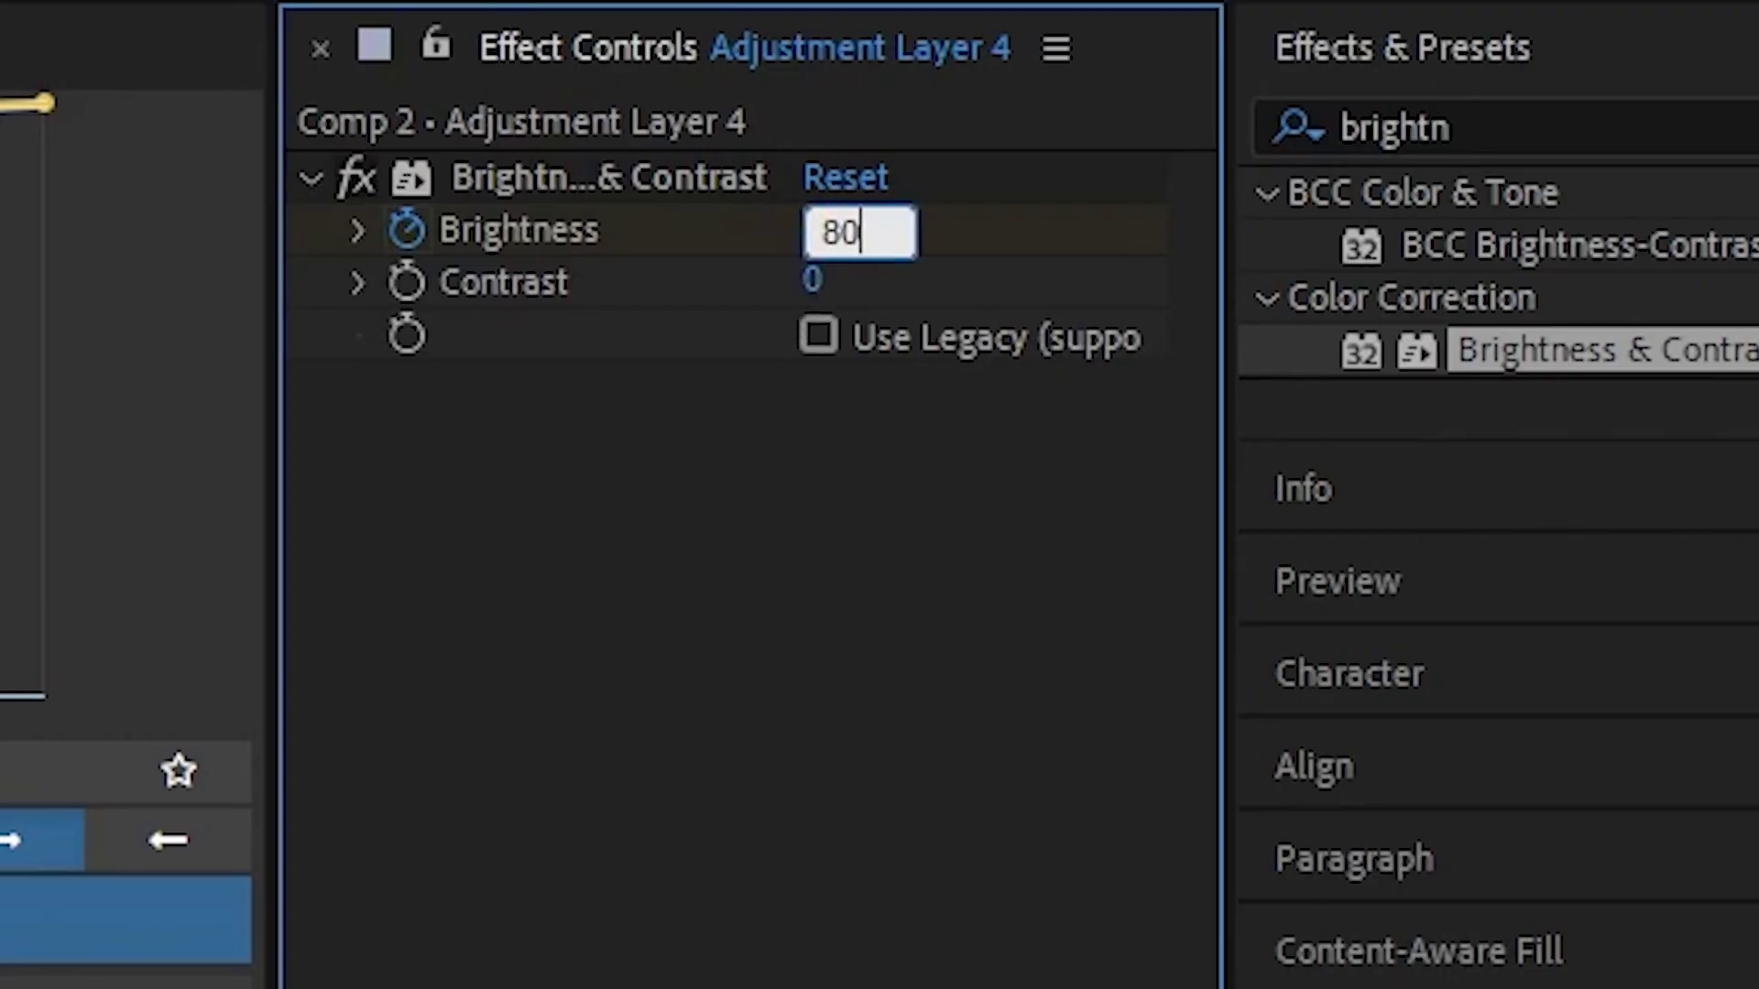
pyautogui.press('Return')
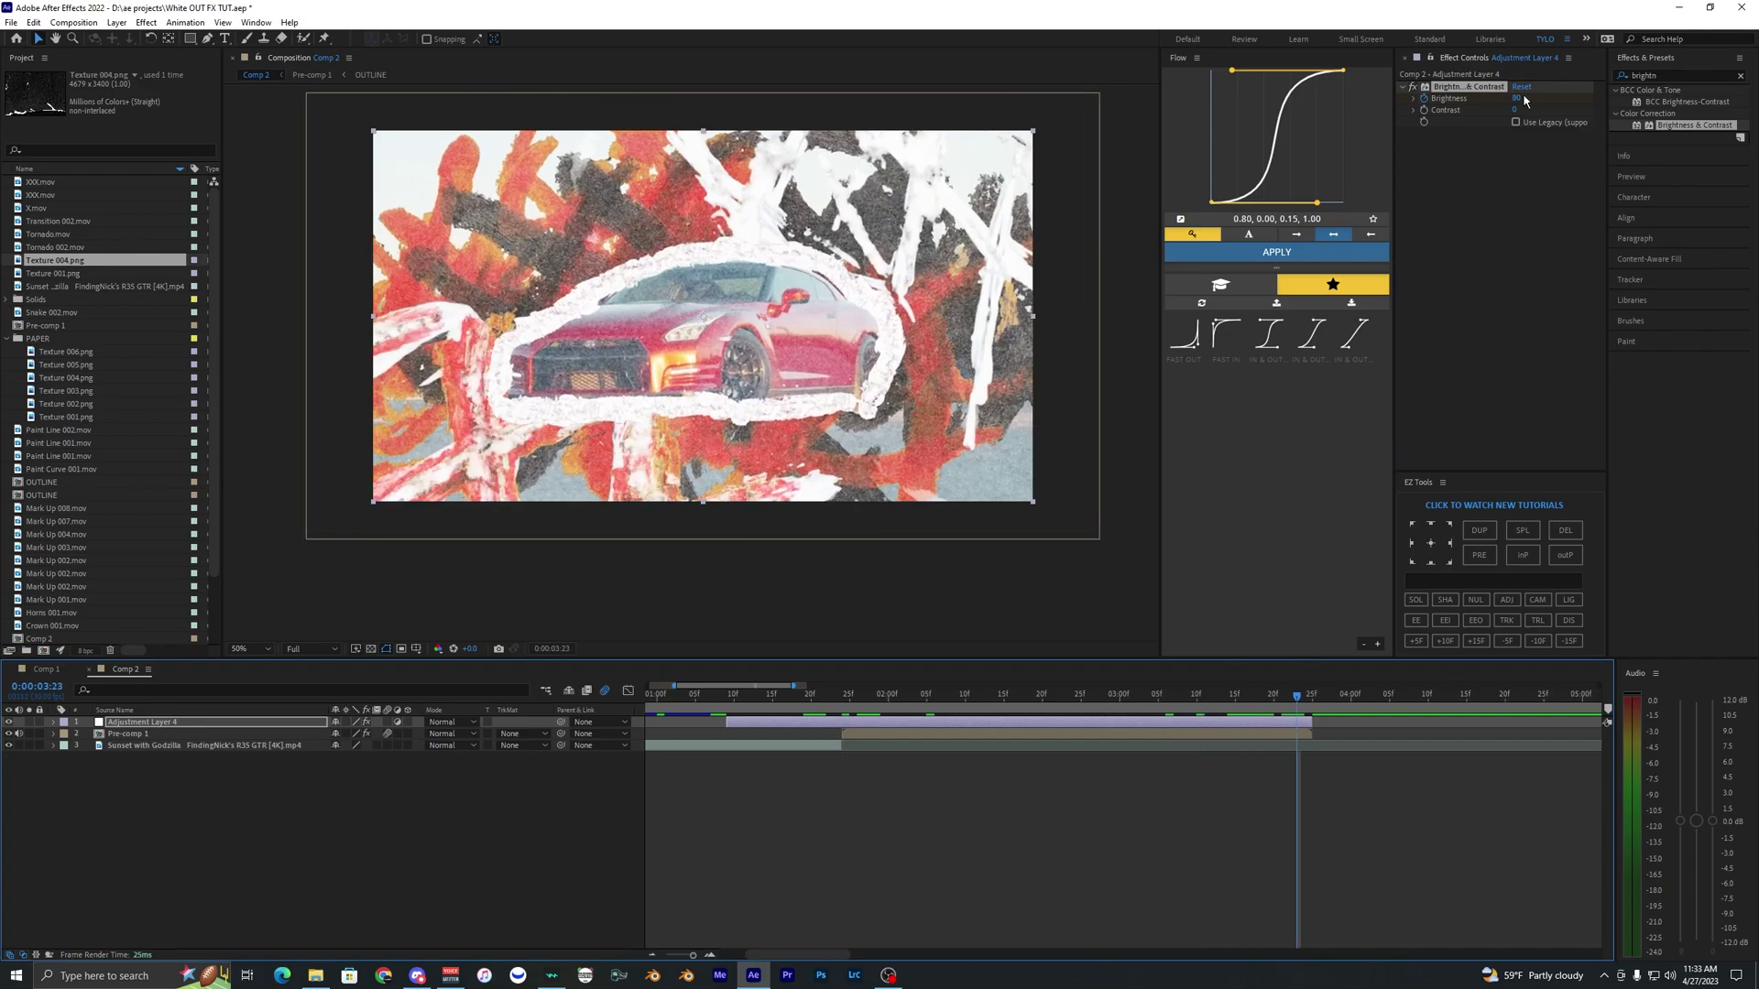
# Set Brightness to 0 at 0:00:03:23, near the adjustment layer's end, and reveal the layer's keyframes.
pyautogui.click(1518, 98)
pyautogui.press('u')
pyautogui.press('-')
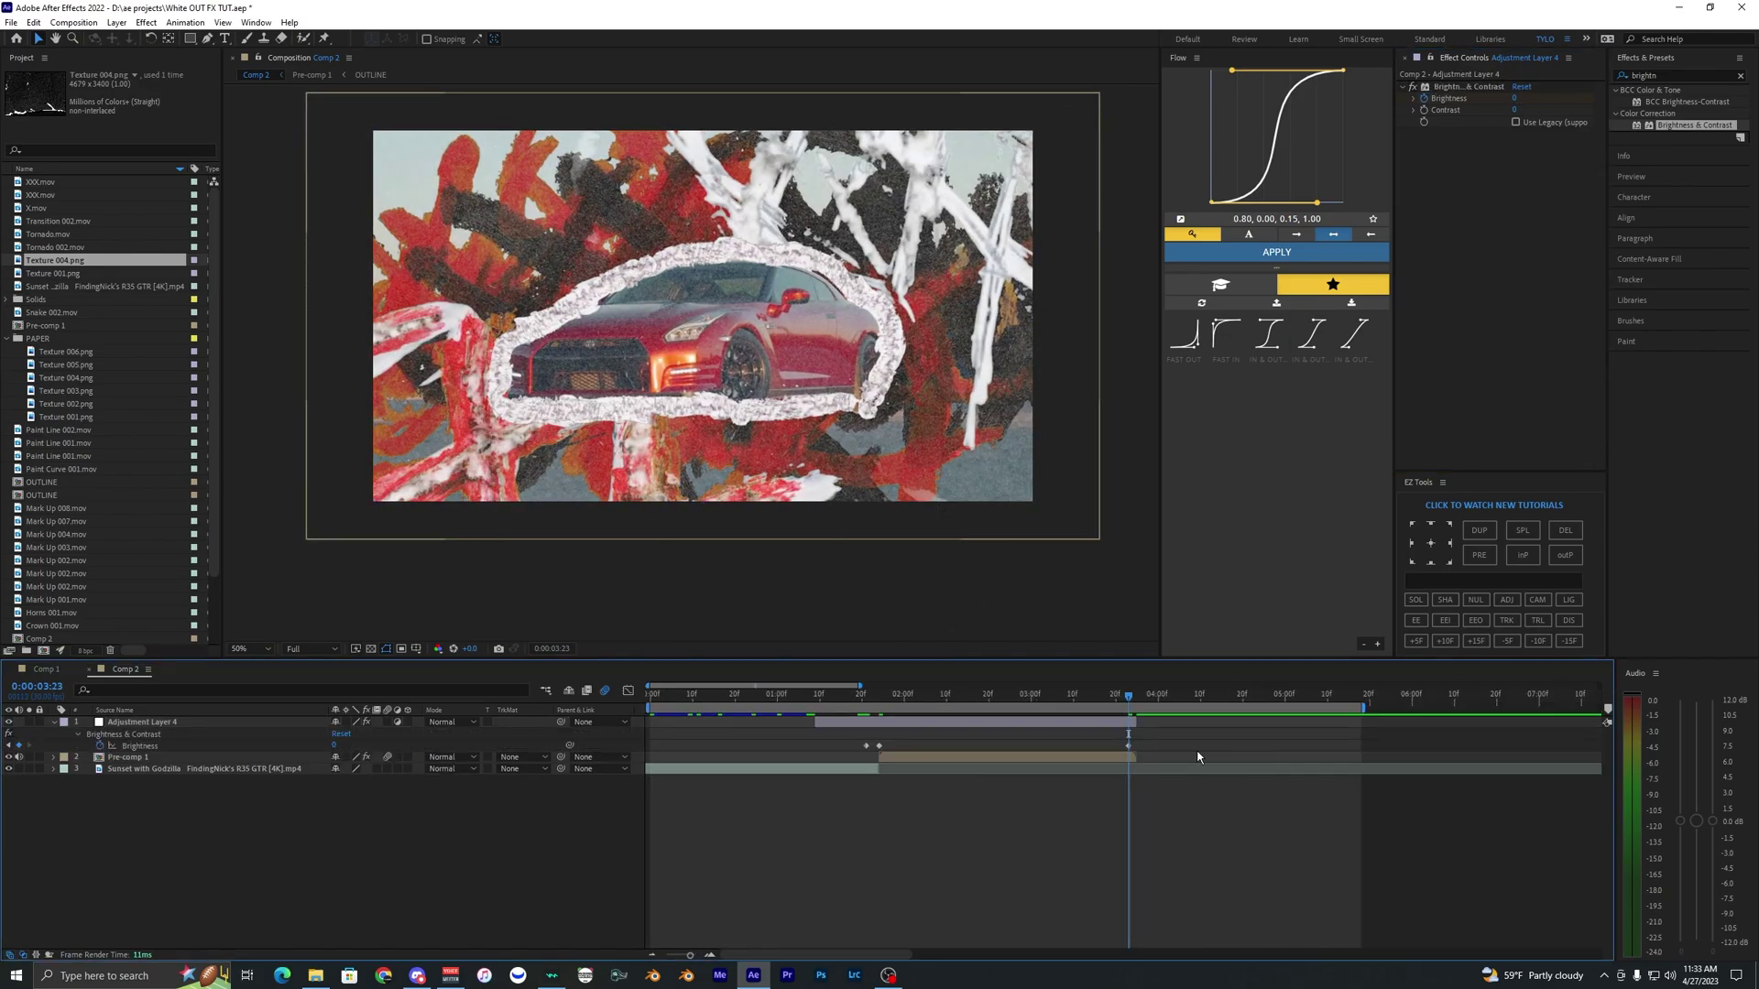
# Ease the three Brightness keyframes and reshape the value graph so brightness drops steeply right after the peak and levels off gradually.
pyautogui.moveTo(1177, 740); pyautogui.dragTo(816, 766)
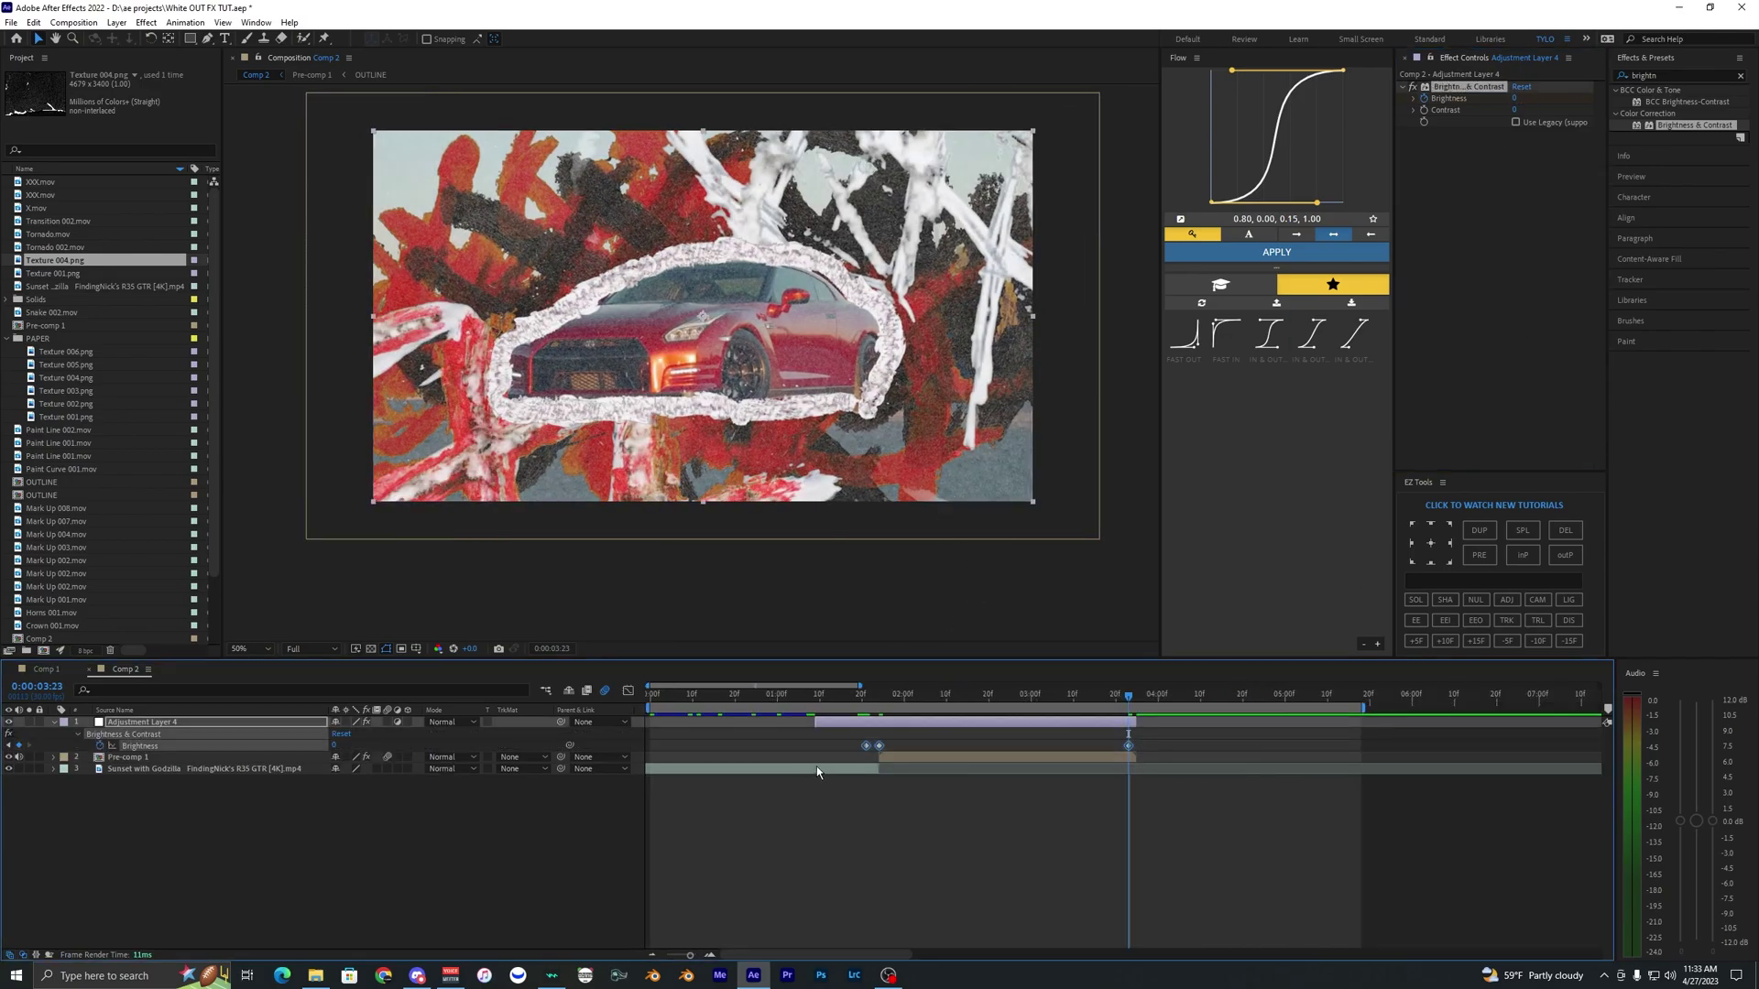
pyautogui.click(629, 691)
pyautogui.press('=')
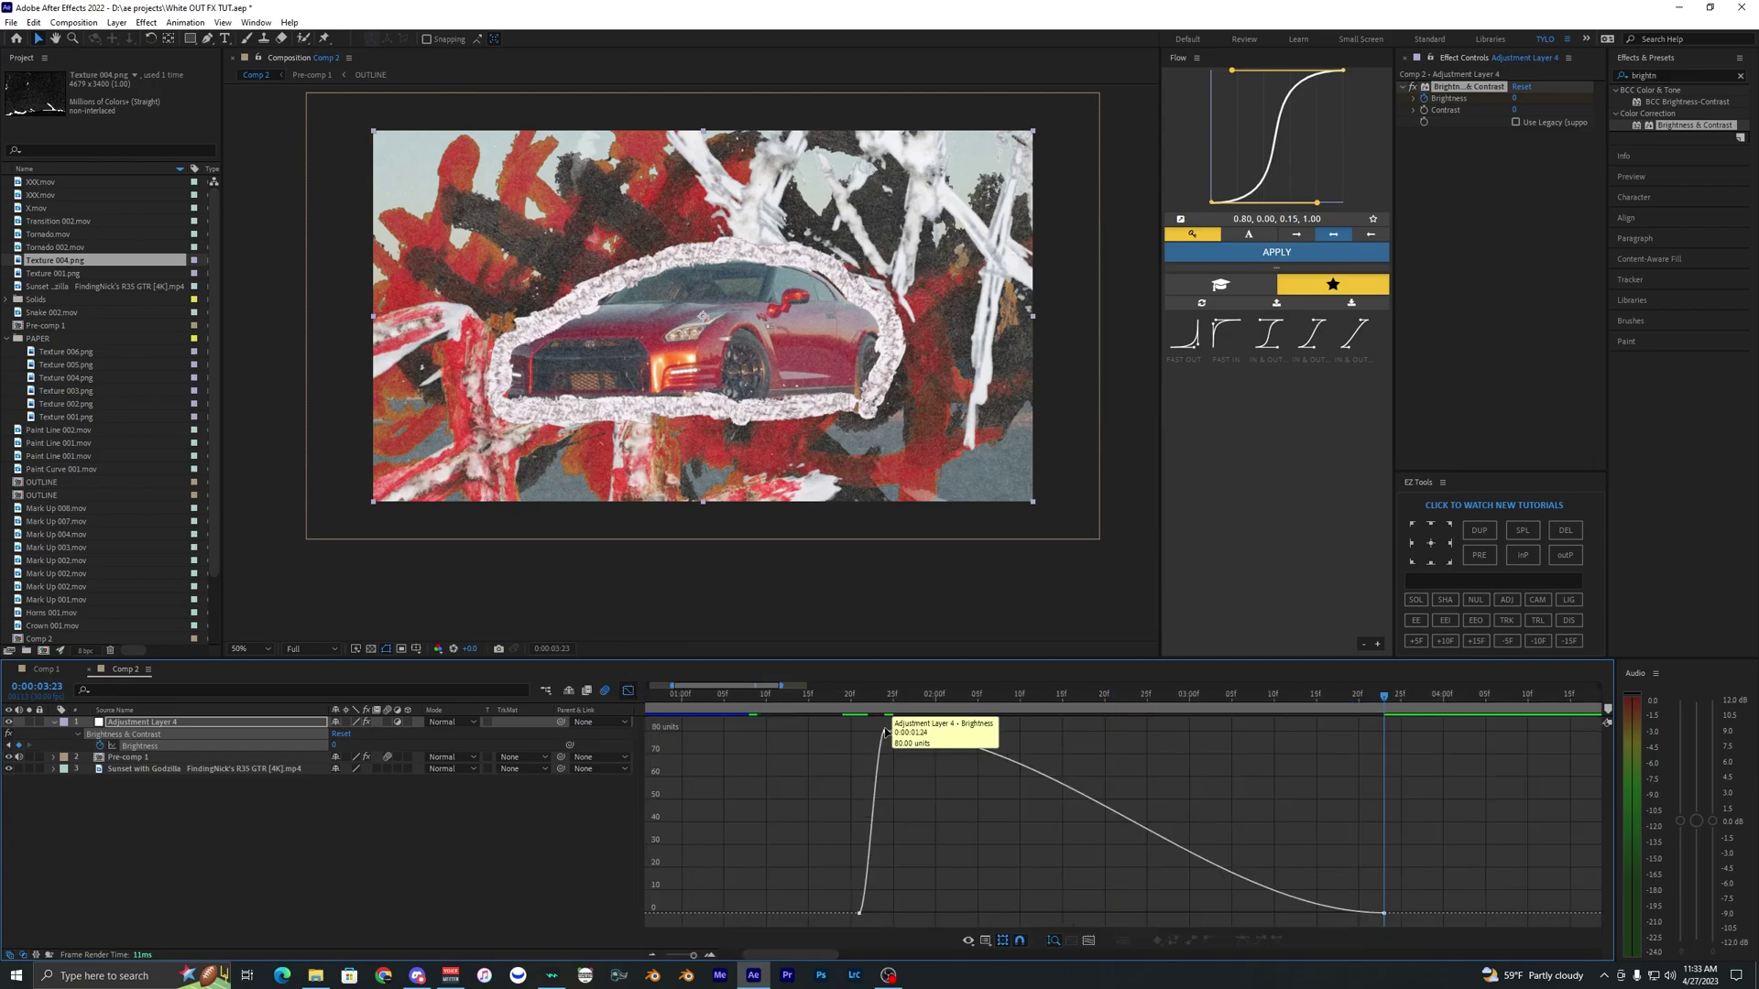
pyautogui.click(877, 734)
pyautogui.moveTo(1051, 731); pyautogui.dragTo(818, 859)
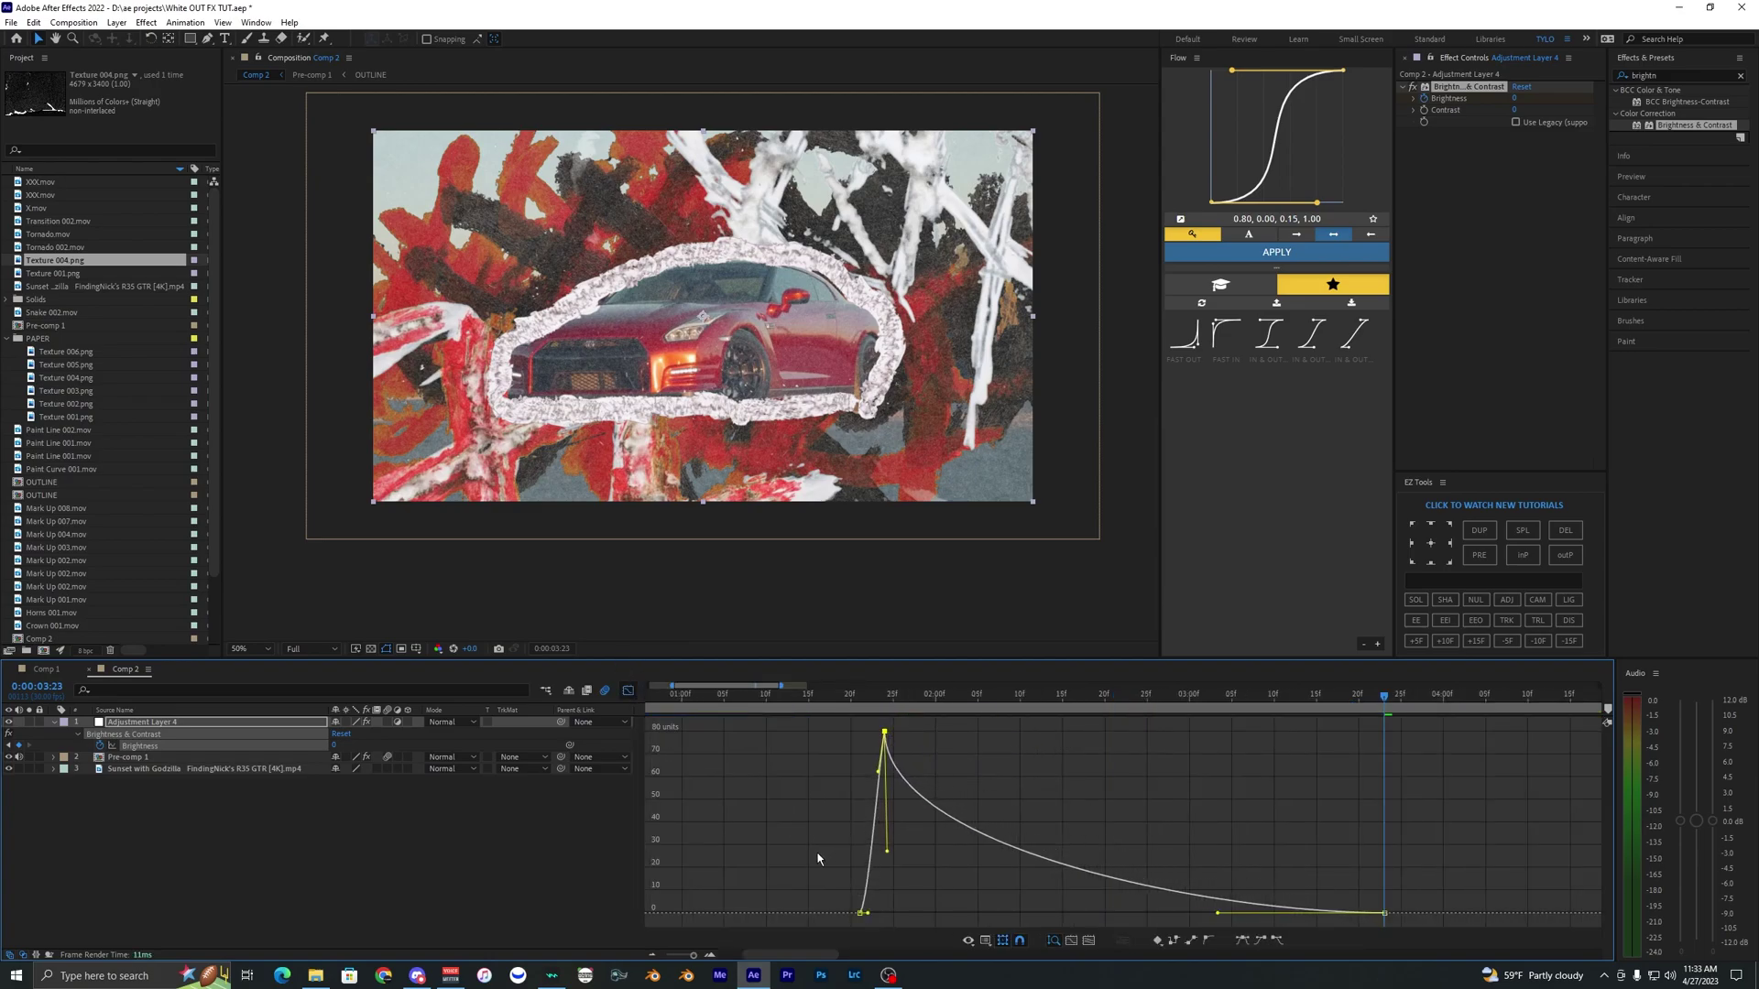
# Set the peak Brightness keyframe at 0:00:01:24 to 130 and pull its outgoing handle down for a steeper falloff.
pyautogui.moveTo(816, 698); pyautogui.dragTo(884, 698)
pyautogui.click(1517, 98)
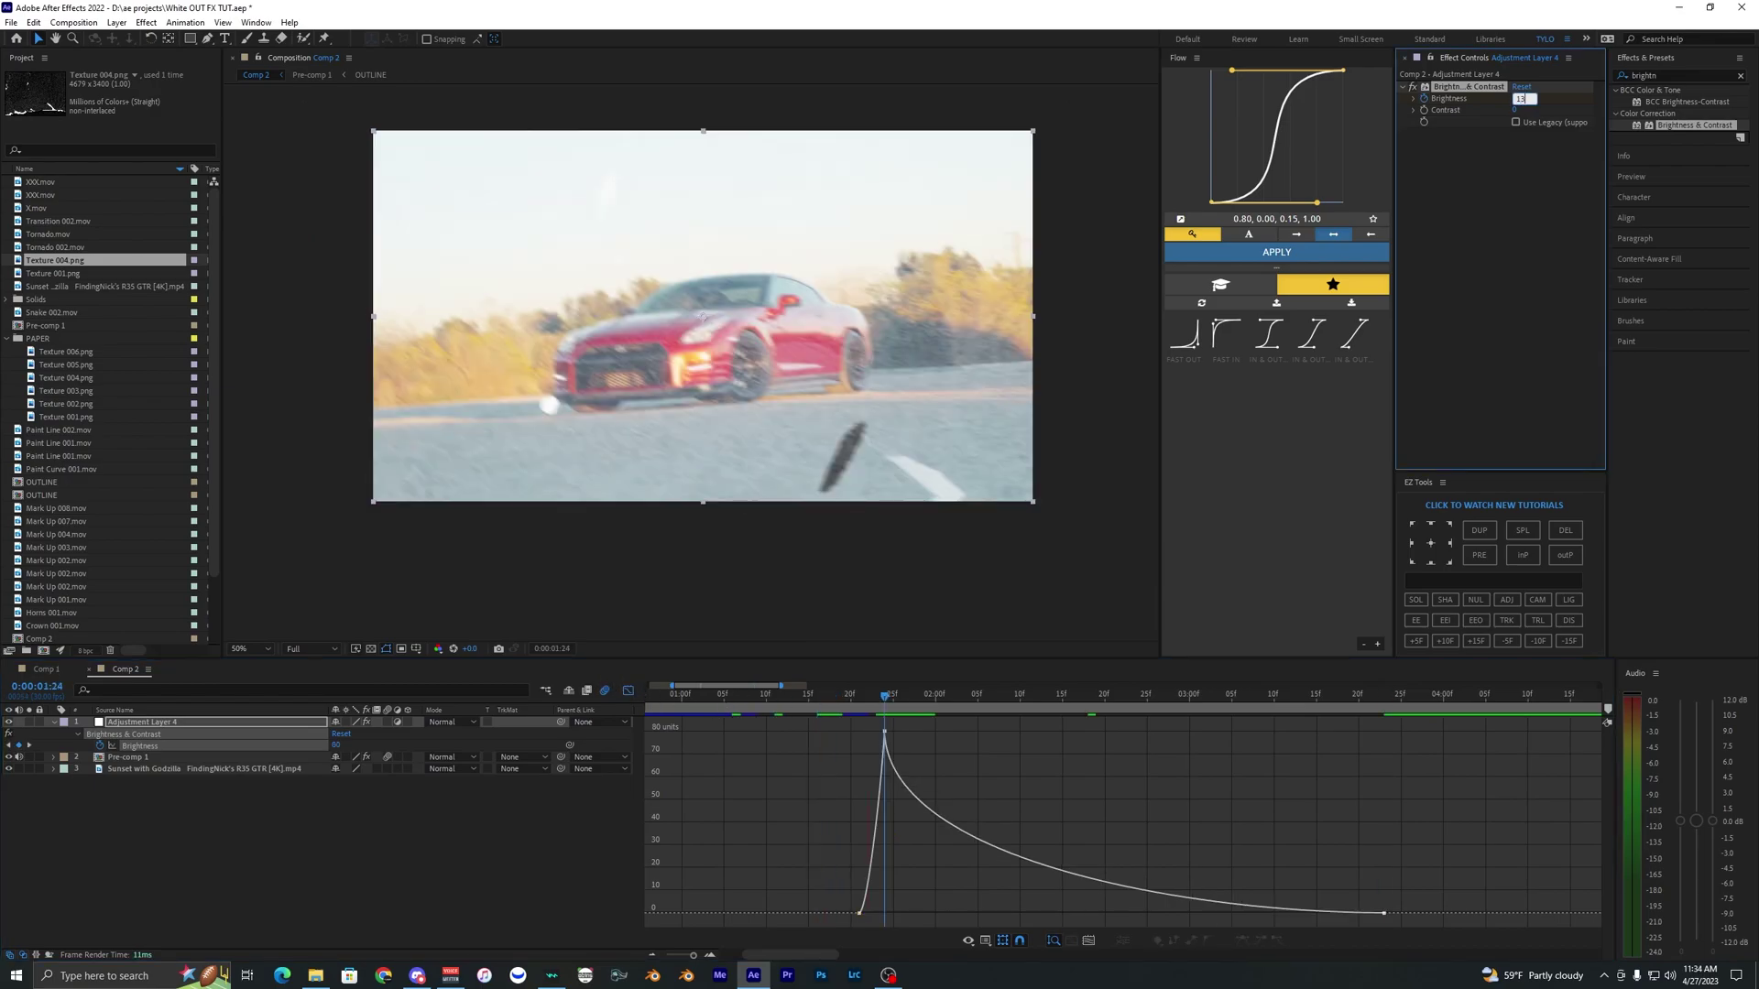
pyautogui.press('Return')
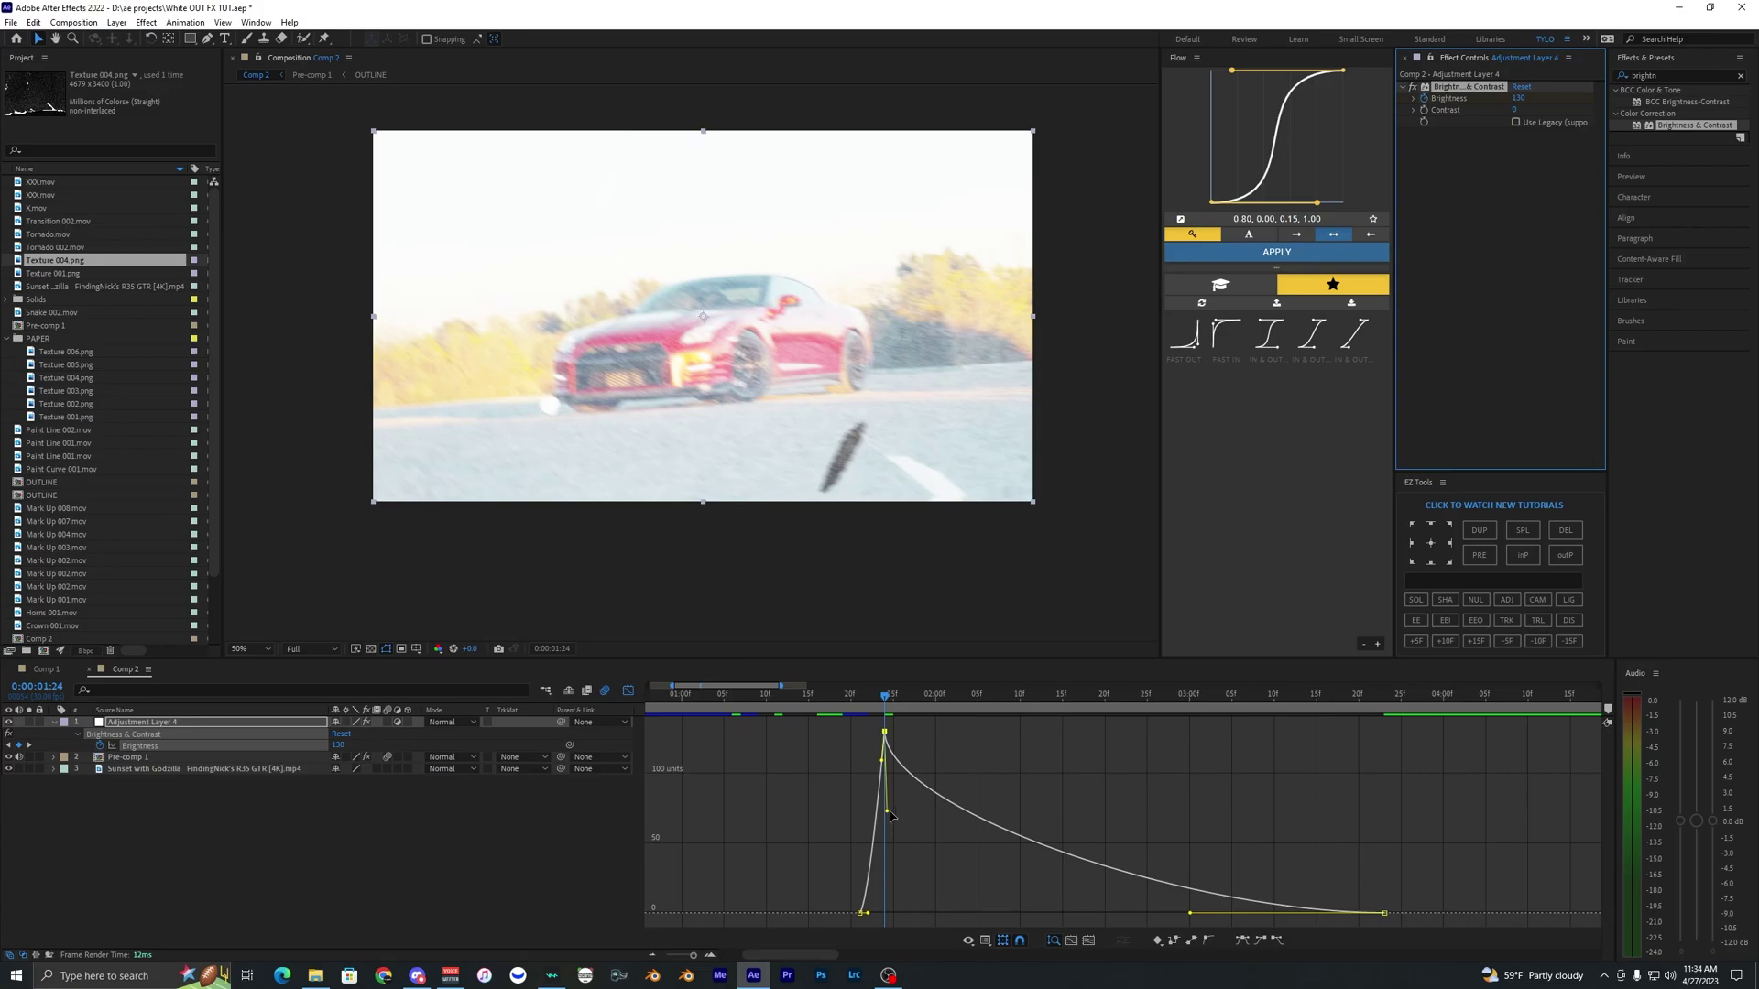
pyautogui.moveTo(888, 812); pyautogui.dragTo(887, 831)
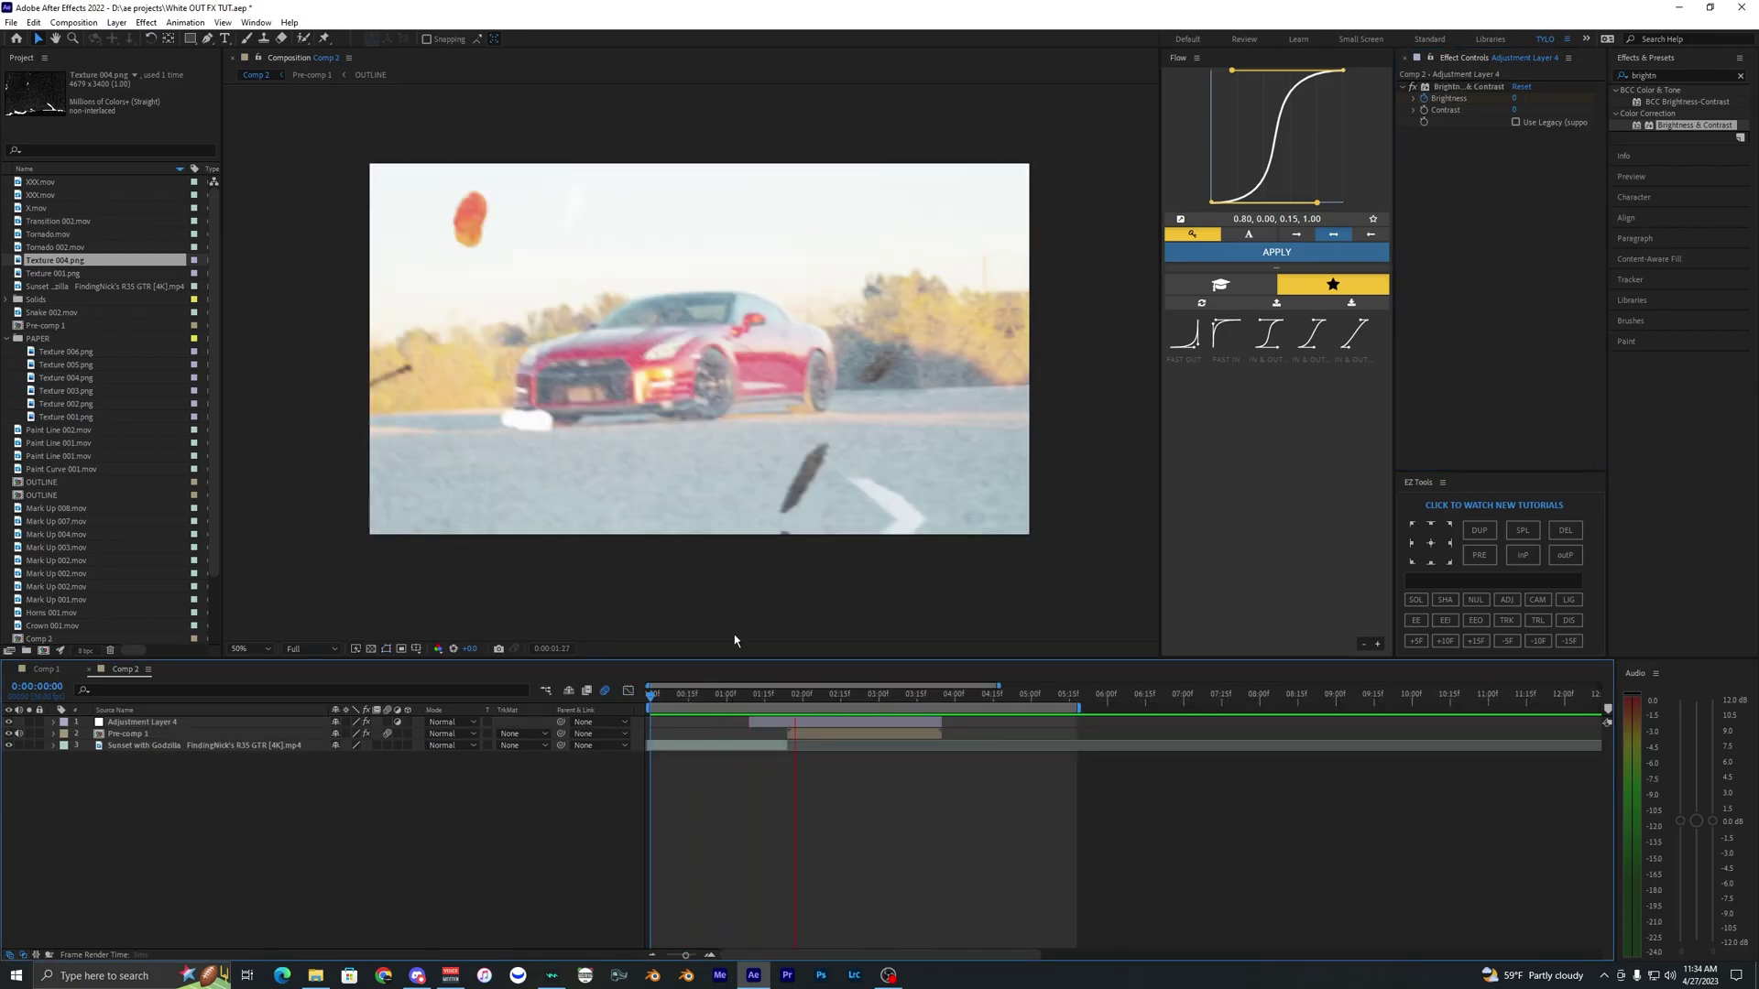
# Save the project and preview the brightness flash from the beginning of the composition.
pyautogui.press('space')
pyautogui.hotkey('ctrl', 's')
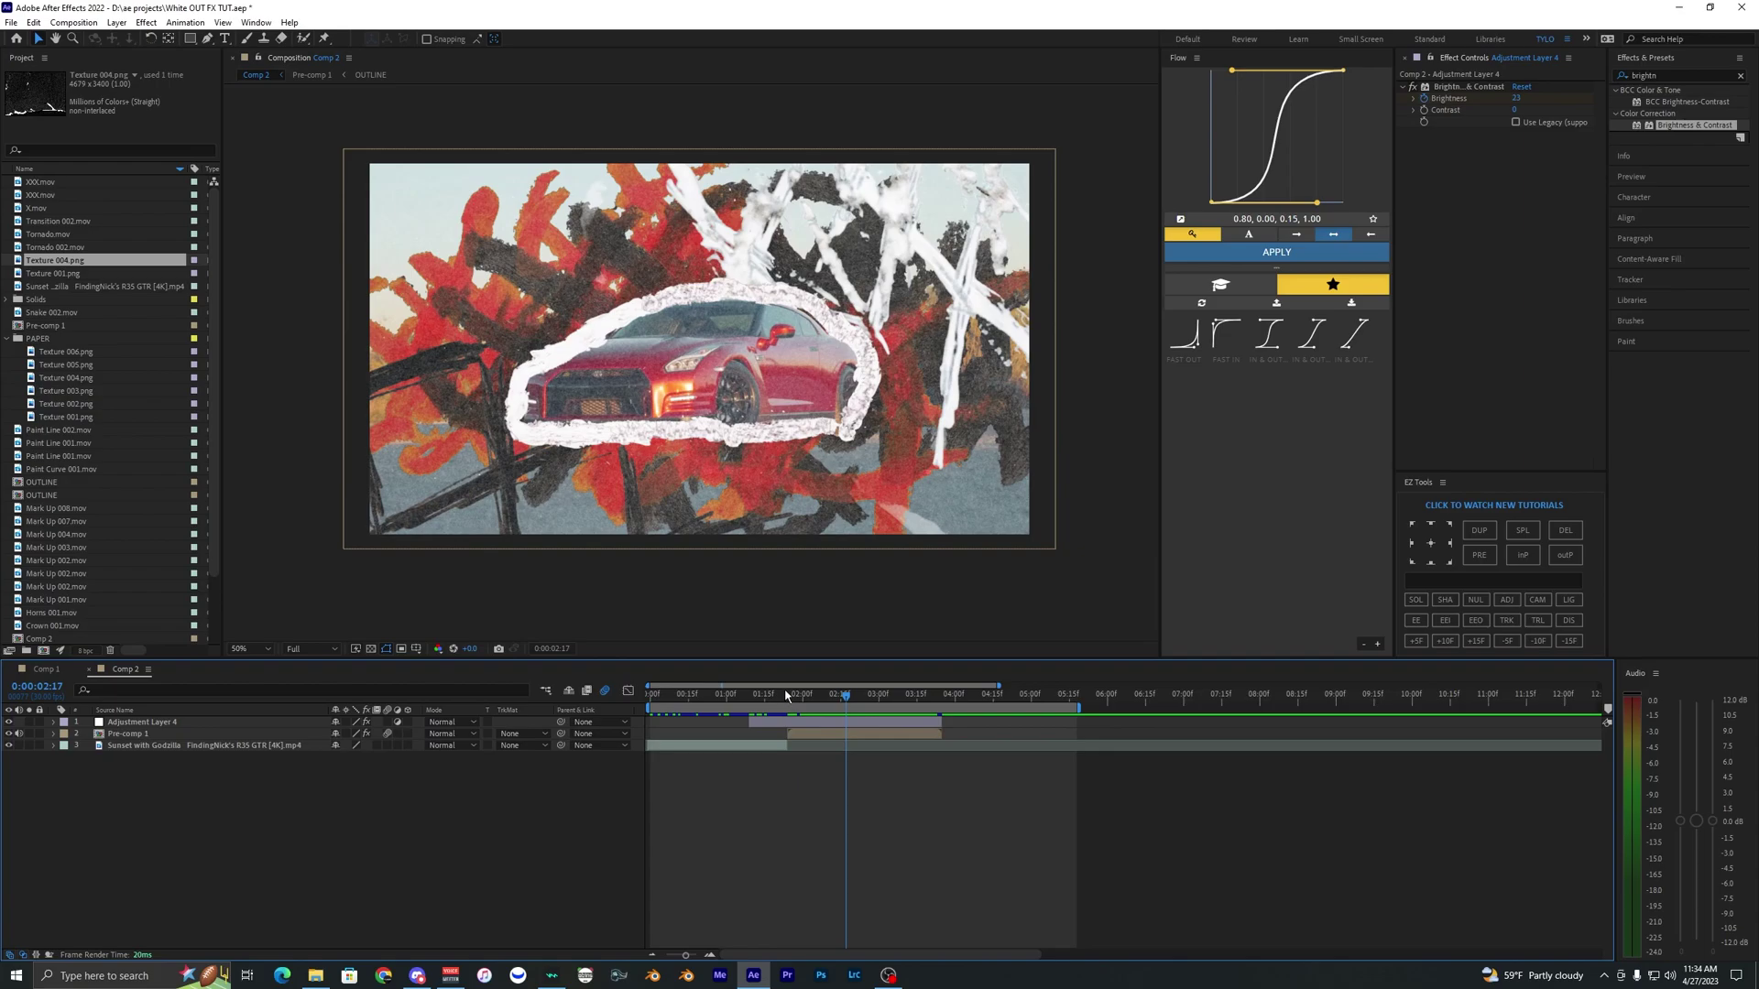
pyautogui.moveTo(779, 696); pyautogui.dragTo(648, 697)
pyautogui.press('space')
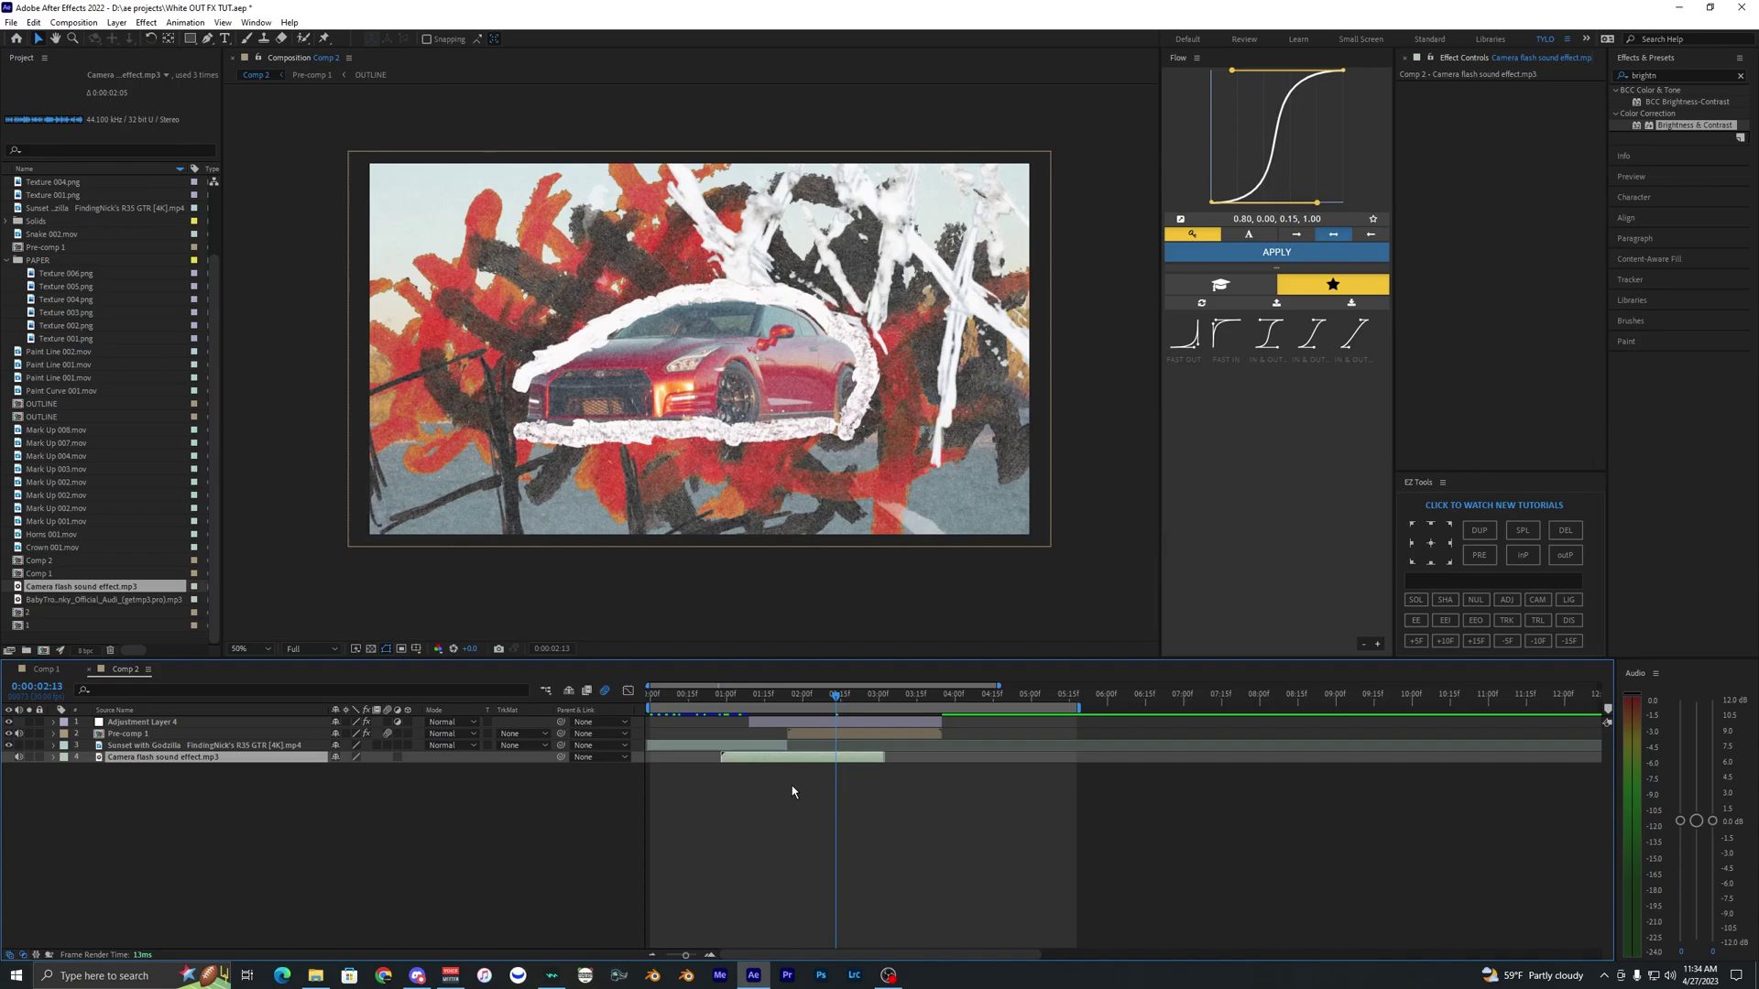
# Add Camera flash sound effect.mp3 to the composition, align its waveform peak with the pre-composed layer's start, and lower its audio level.
pyautogui.press('l')
pyautogui.press('l')
pyautogui.click(738, 694)
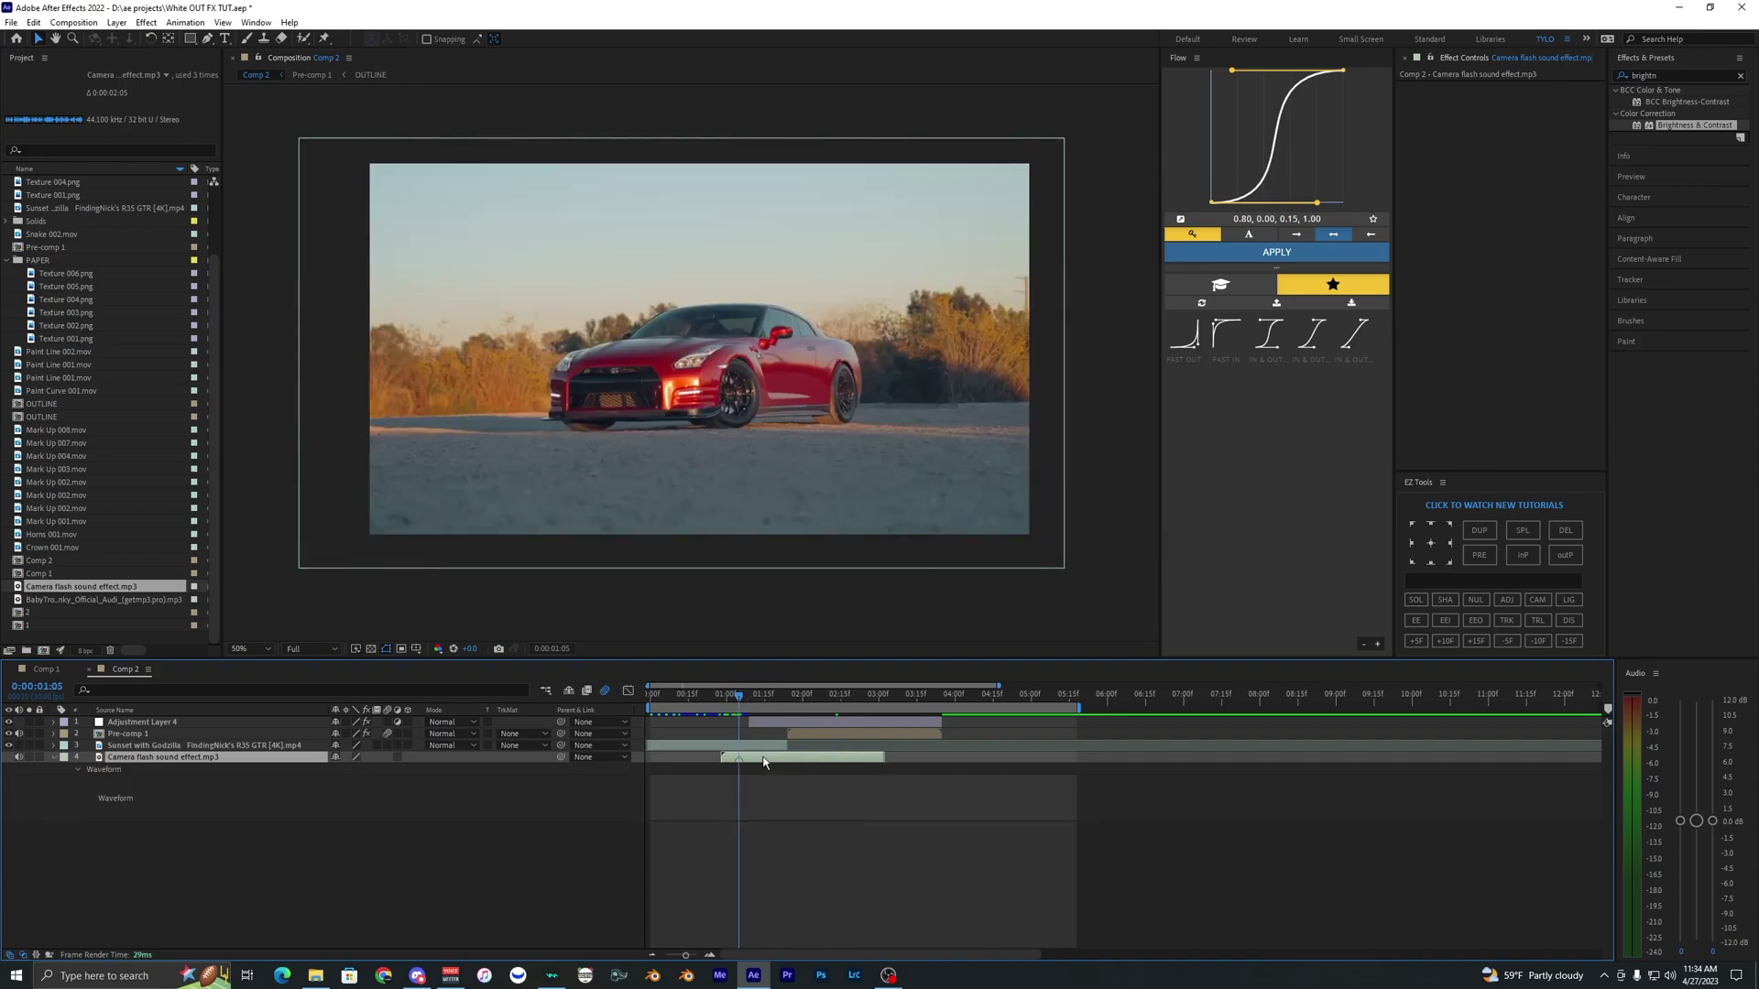
pyautogui.moveTo(764, 761); pyautogui.dragTo(815, 761)
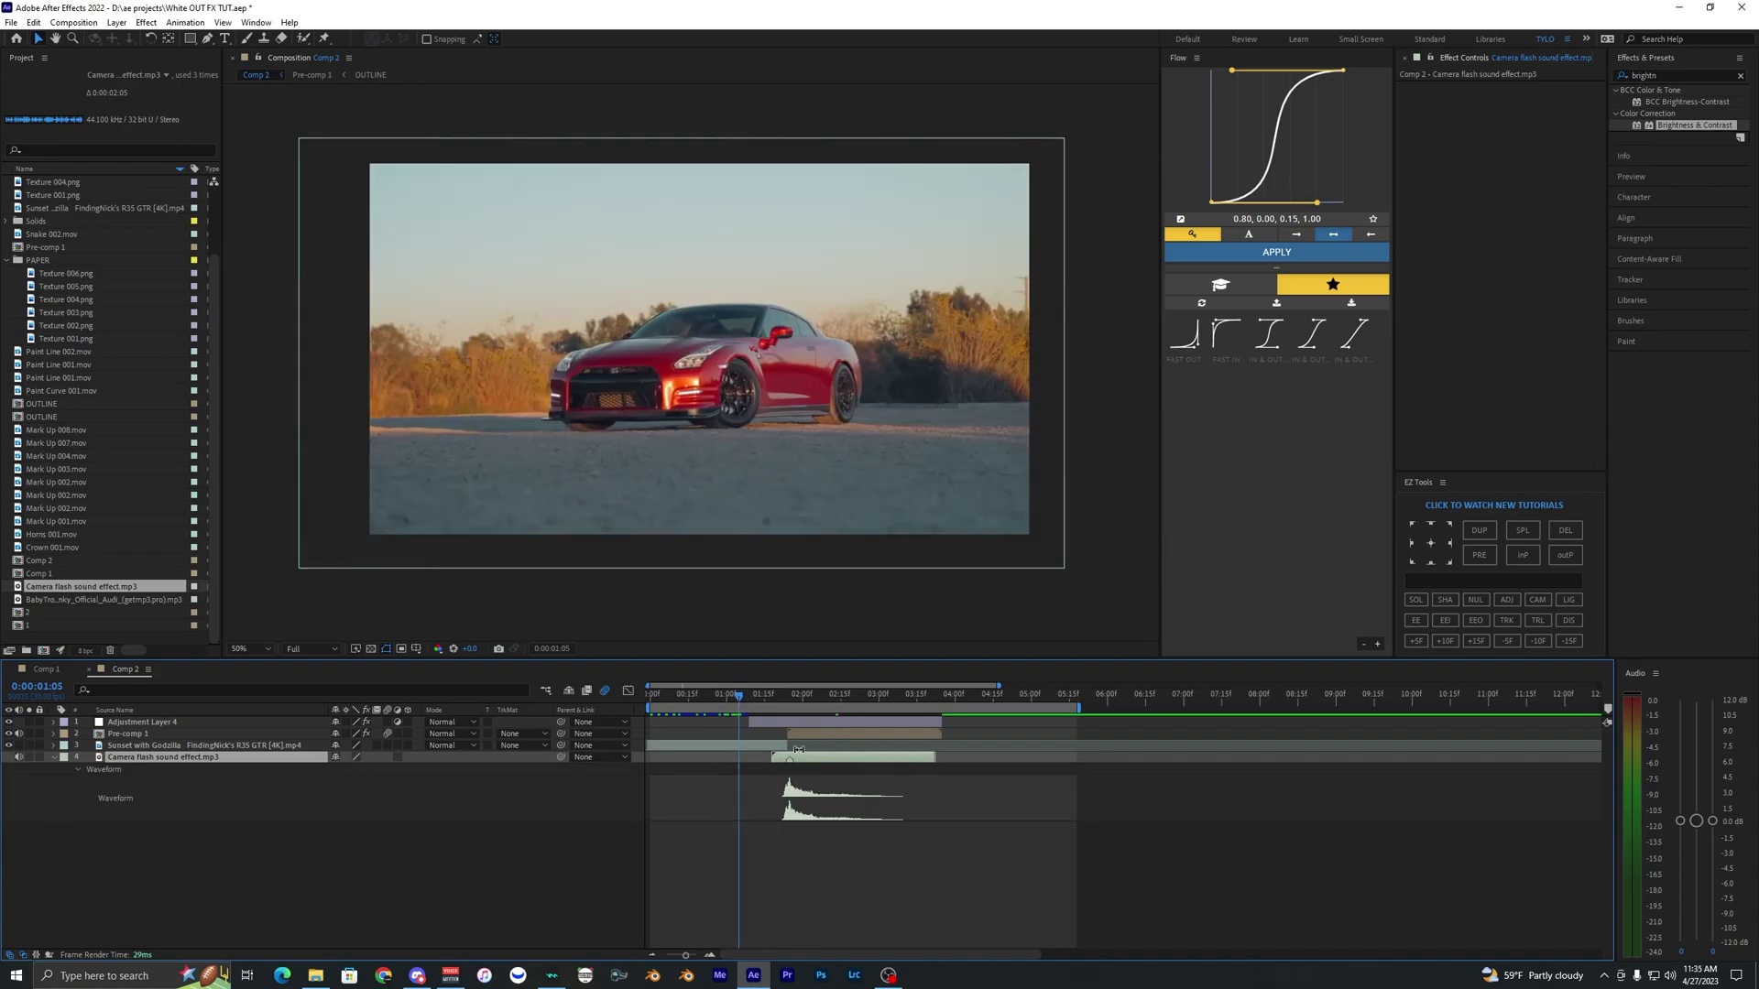
pyautogui.press('l')
# Play and scrub through the composition to review the freeze-frame with the flash and sound effect.
pyautogui.press('Home')
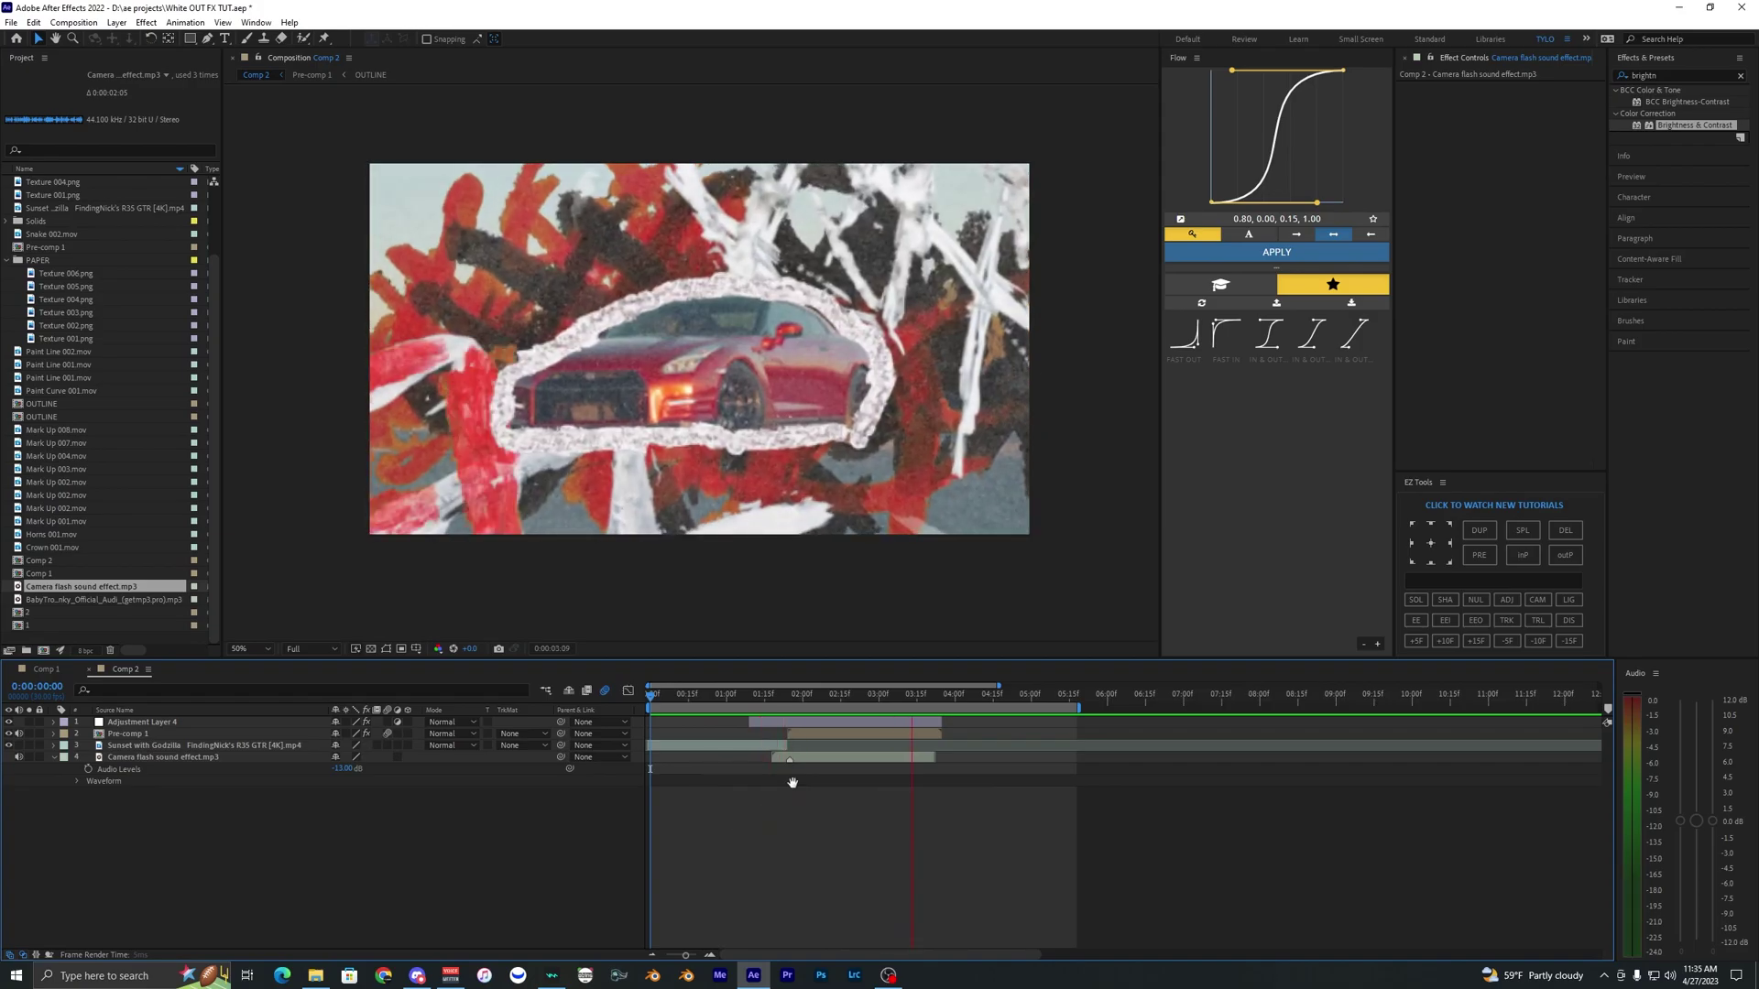
pyautogui.moveTo(774, 700); pyautogui.dragTo(873, 702)
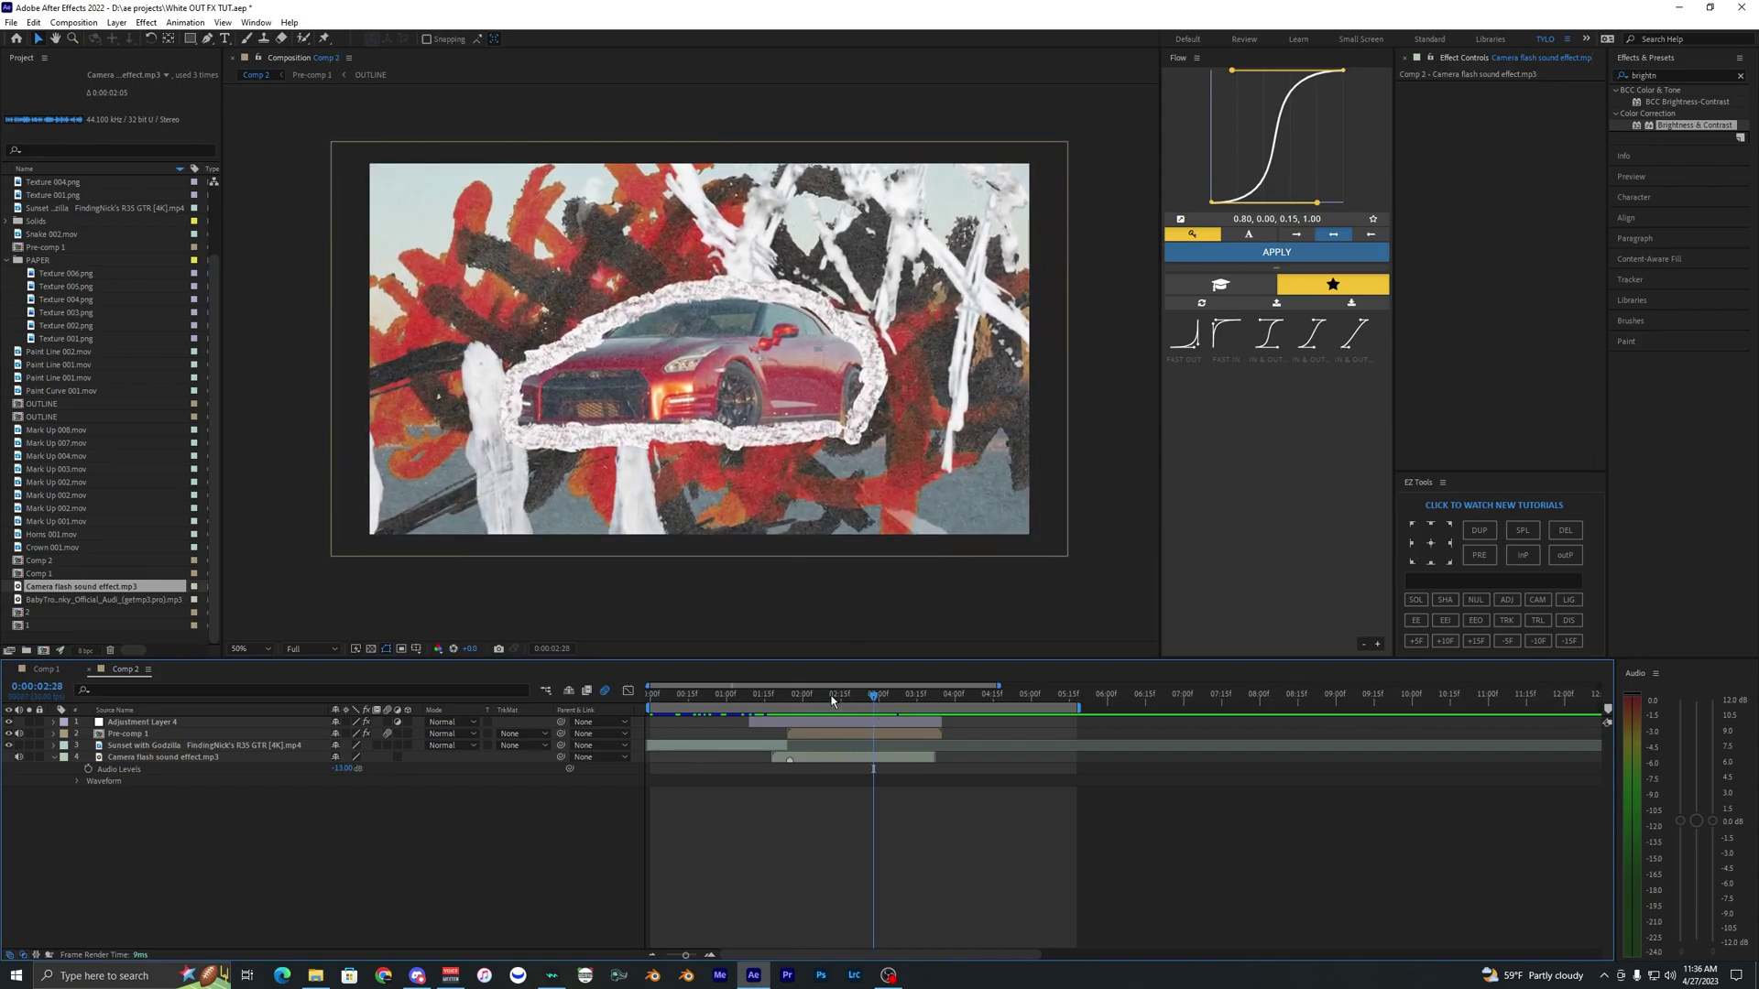
pyautogui.moveTo(881, 701); pyautogui.dragTo(788, 701)
pyautogui.press('space')
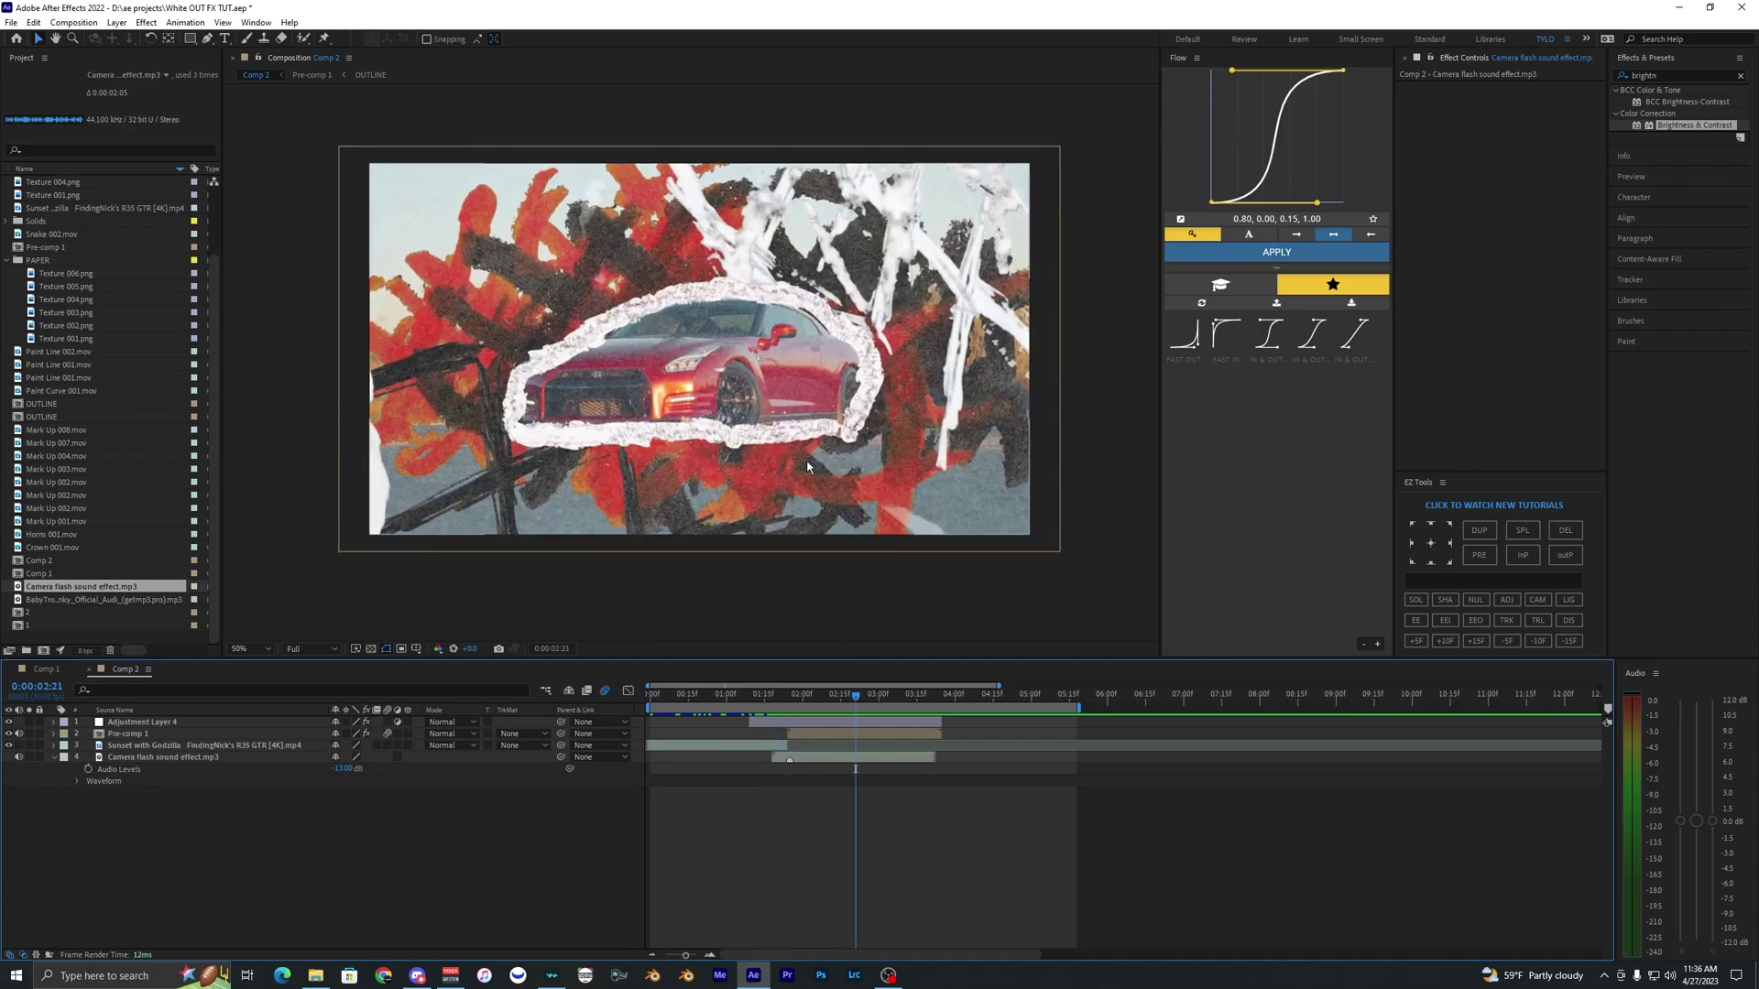
pyautogui.press('pageup')
pyautogui.press('pageup')
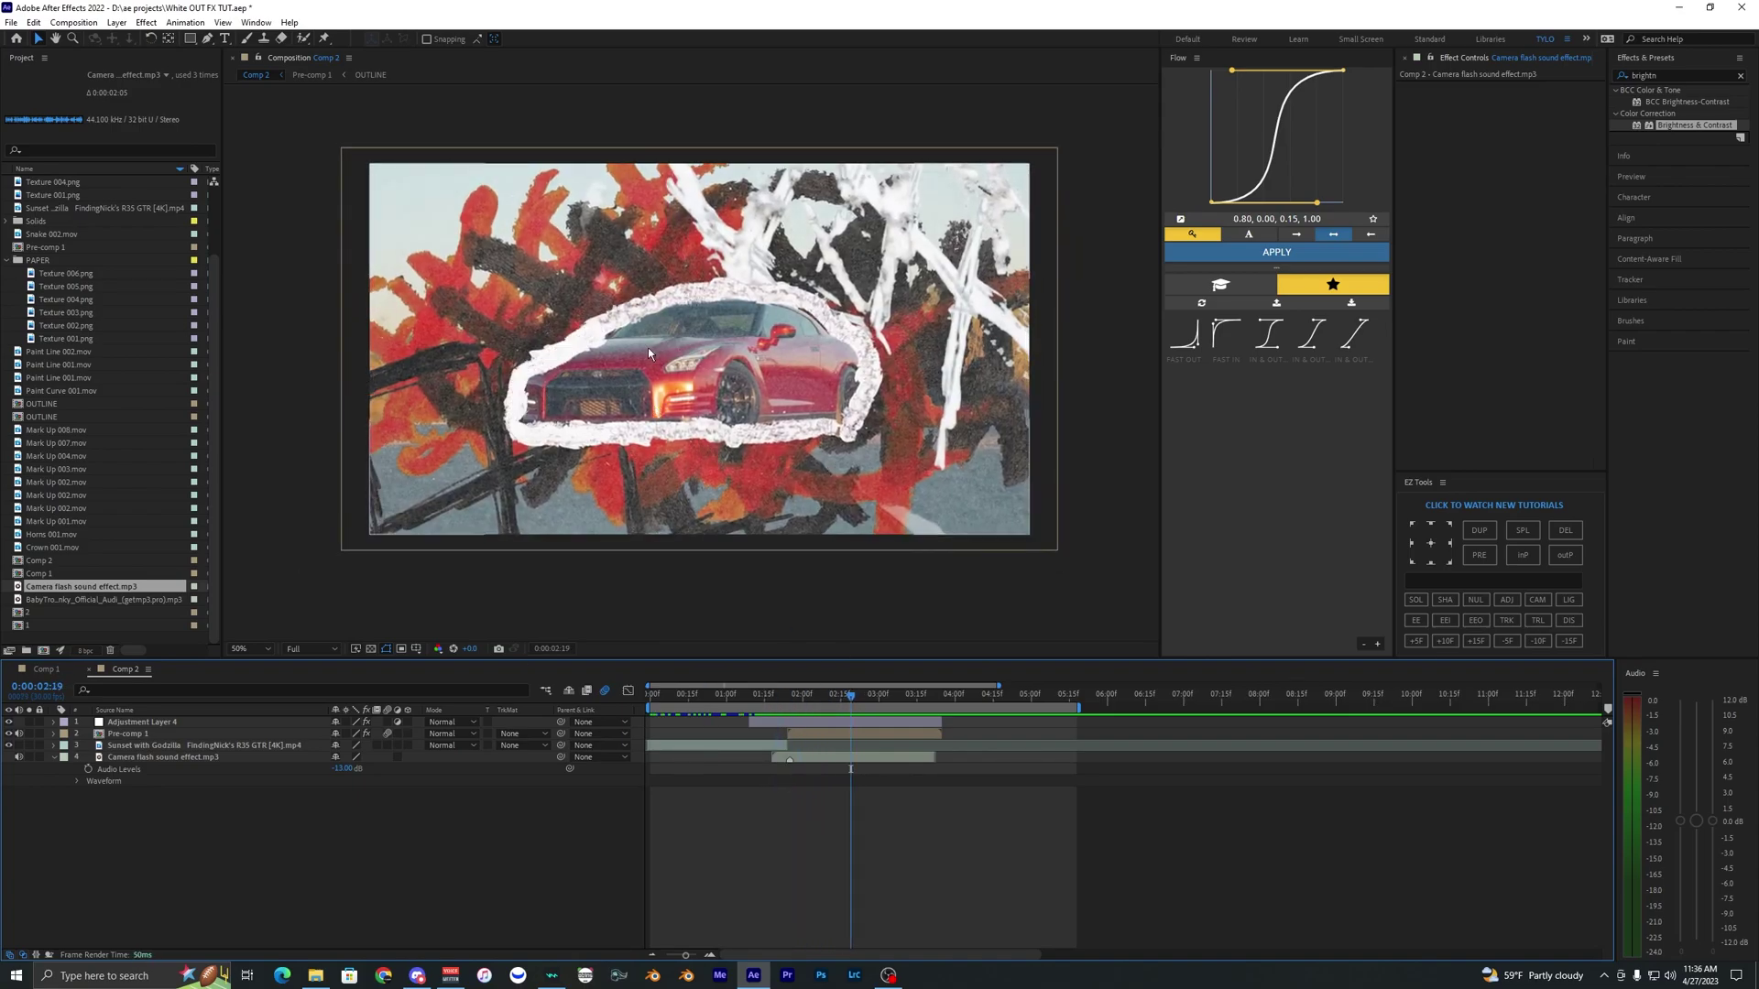